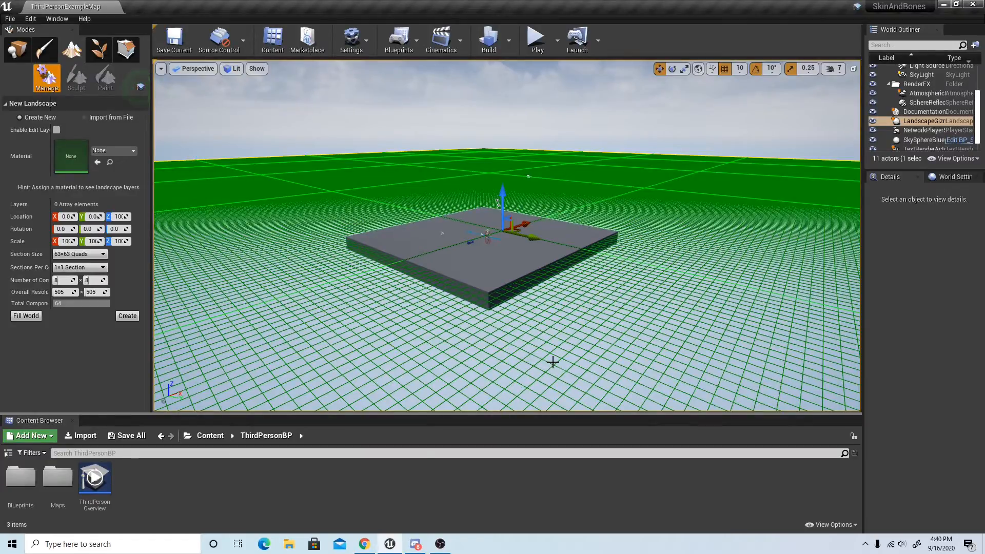
Set the new landscape's section size to 31×31 quads and its number of components to 12 × 12.
{"action": "middle_click_drag", "start_coordinate": [506, 236], "coordinate": [549, 167]}
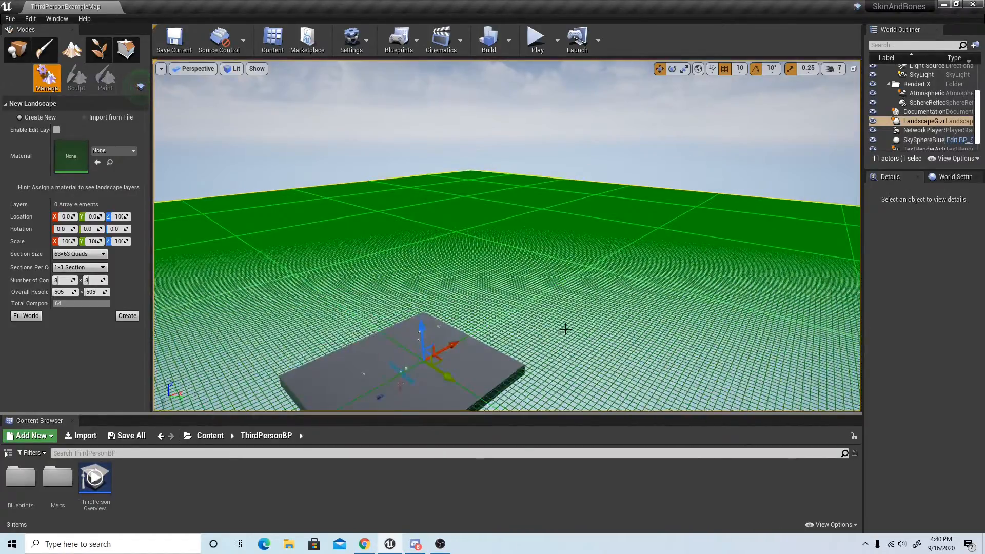
{"action": "right_click_drag", "start_coordinate": [565, 329], "coordinate": [531, 281]}
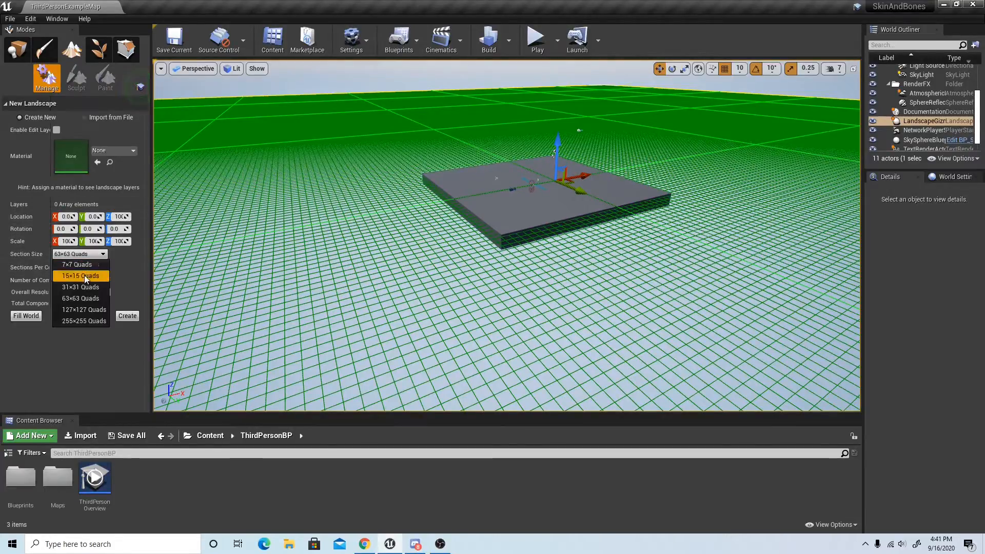
{"action": "left_click", "coordinate": [91, 285]}
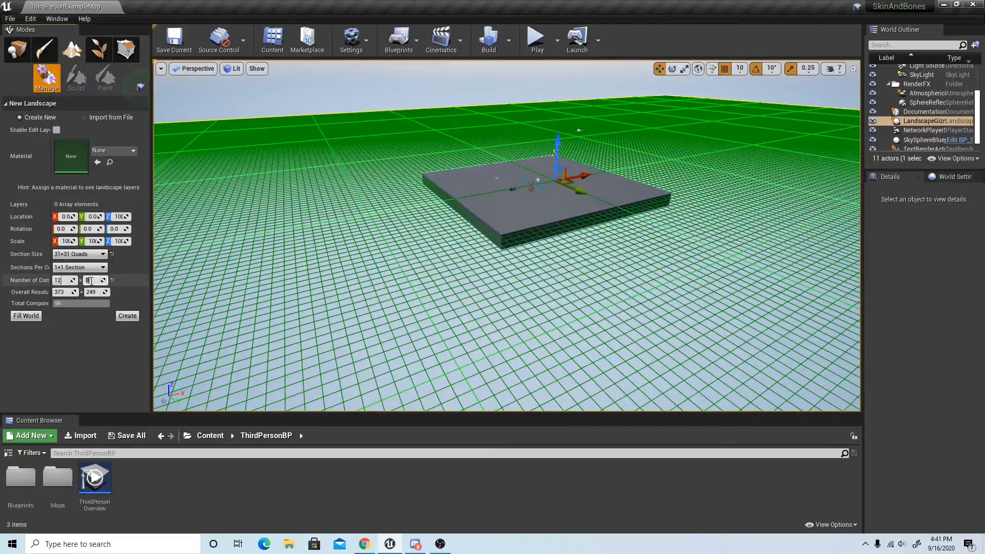
{"action": "left_click", "coordinate": [299, 266]}
{"action": "scroll", "coordinate": [536, 220], "scroll_direction": "down", "scroll_amount": 6}
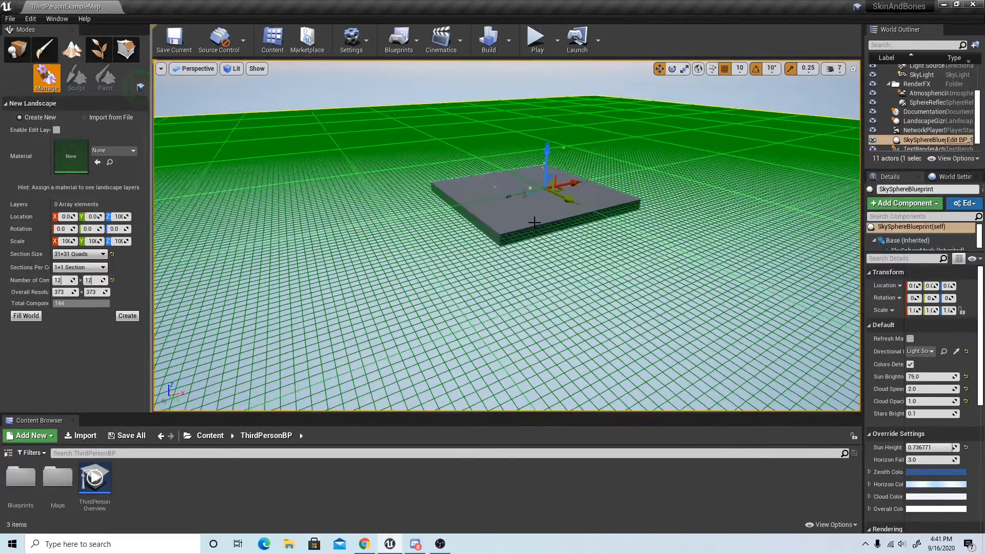
Create the landscape around the existing floor platform with the configured settings.
{"action": "right_click_drag", "start_coordinate": [537, 177], "coordinate": [519, 157]}
{"action": "key", "text": "w"}
{"action": "key", "text": "s"}
{"action": "key", "text": "w"}
{"action": "key", "text": "s"}
{"action": "key", "text": "w"}
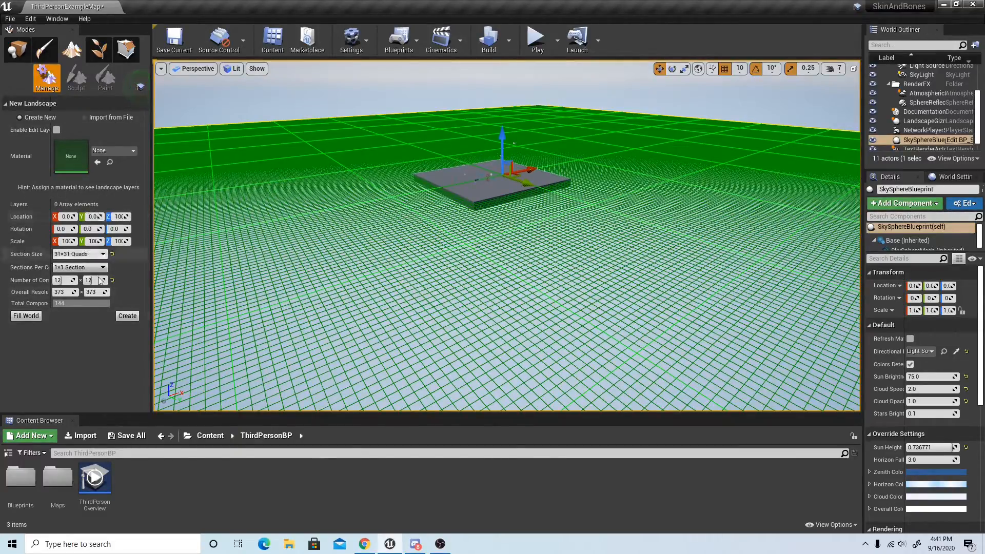
{"action": "left_click", "coordinate": [128, 315]}
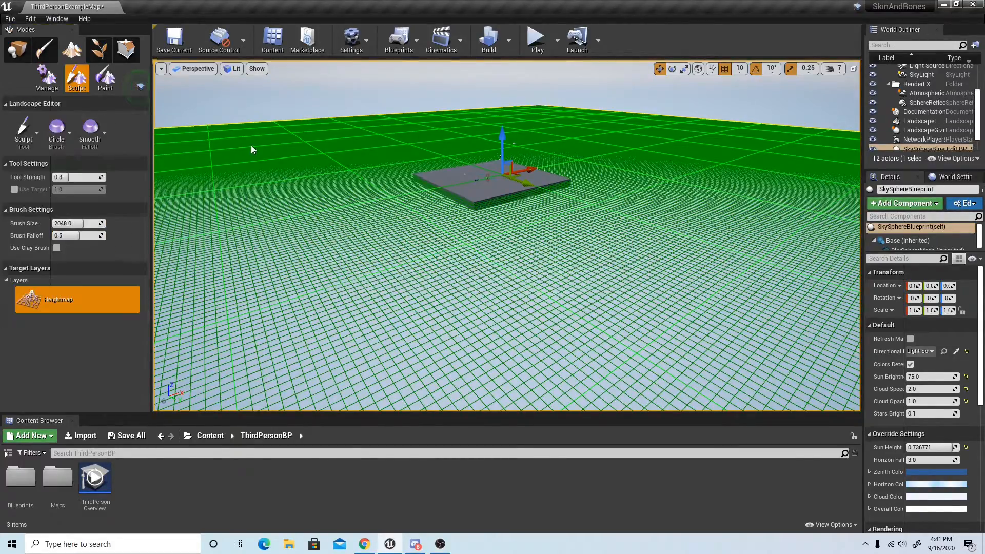
Try raising a ridge on the open landscape with the Sculpt tool at strength 0.3 and brush size 2048, and undo it.
{"action": "mouse_move", "coordinate": [420, 270]}
{"action": "right_mouse_down"}
{"action": "mouse_move", "coordinate": [420, 138]}
{"action": "mouse_move", "coordinate": [410, 267]}
{"action": "mouse_move", "coordinate": [385, 282]}
{"action": "mouse_move", "coordinate": [536, 311]}
{"action": "mouse_move", "coordinate": [395, 279]}
{"action": "mouse_move", "coordinate": [469, 285]}
{"action": "mouse_move", "coordinate": [376, 265]}
{"action": "right_mouse_up"}
{"action": "key", "text": "a"}
{"action": "key", "text": "d"}
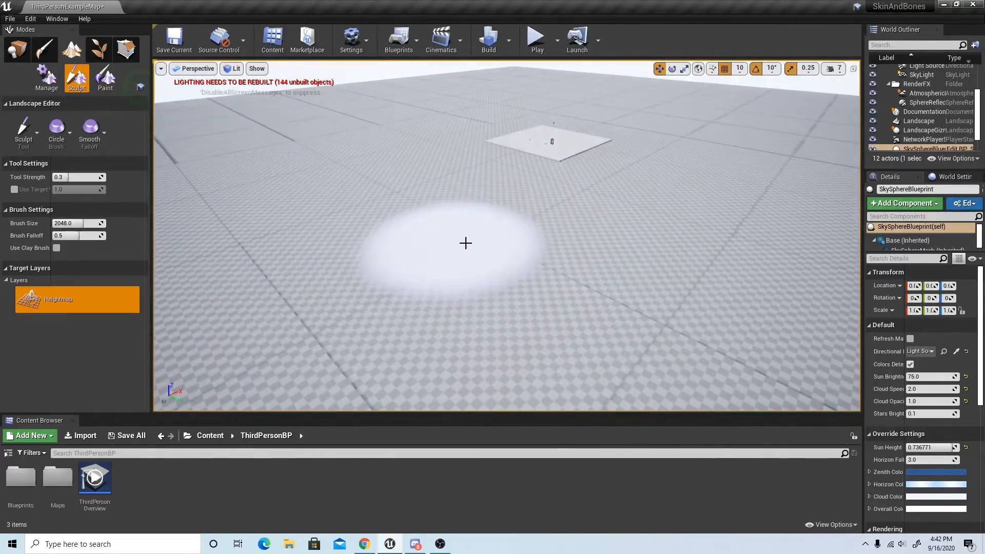
{"action": "right_click_drag", "start_coordinate": [484, 251], "coordinate": [463, 247]}
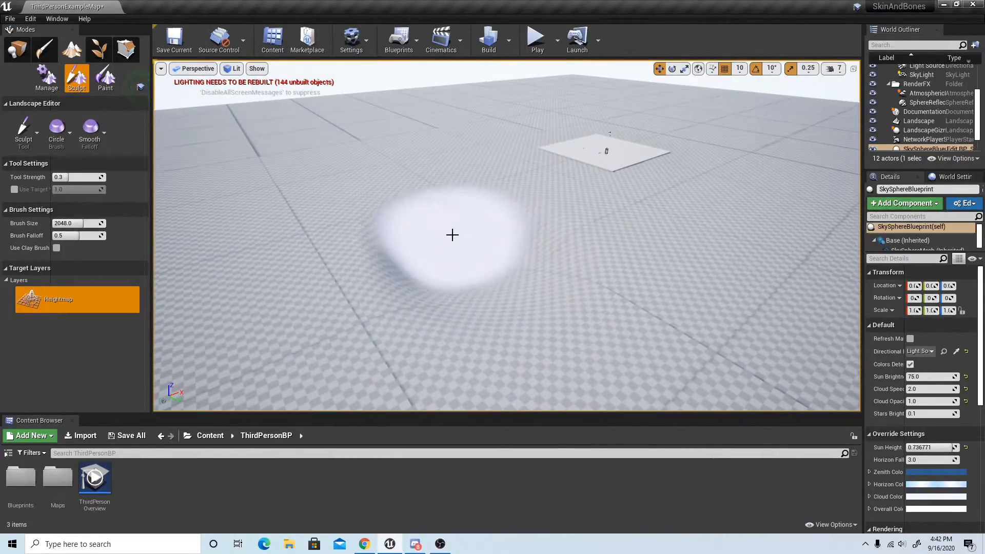
{"action": "left_click_drag", "start_coordinate": [545, 325], "coordinate": [549, 329]}
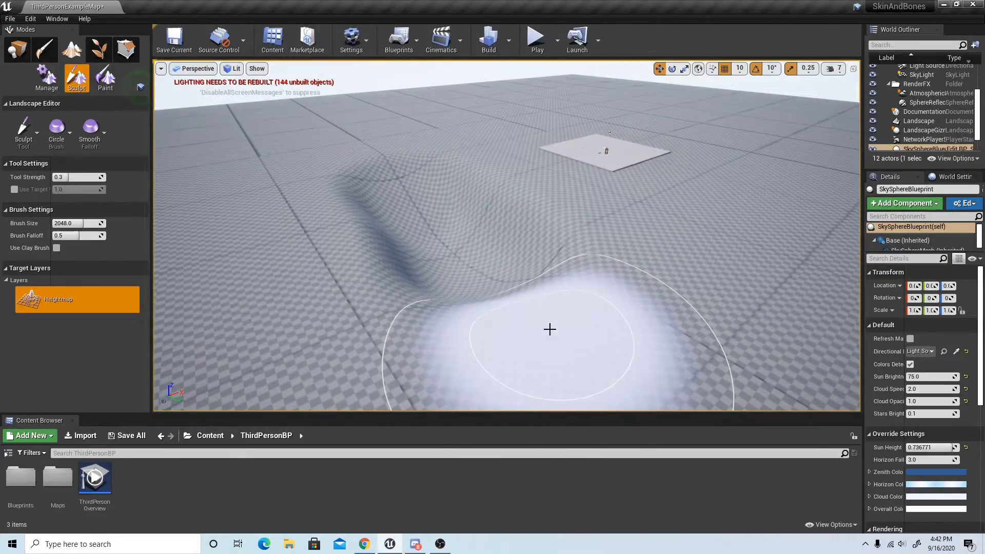
{"action": "key", "text": "ctrl+z"}
Try two more Sculpt strokes on the flat ground in front of the platform, undoing each one.
{"action": "mouse_move", "coordinate": [517, 266]}
{"action": "right_mouse_down"}
{"action": "mouse_move", "coordinate": [553, 247]}
{"action": "mouse_move", "coordinate": [504, 268]}
{"action": "right_mouse_up"}
{"action": "right_click", "coordinate": [518, 266]}
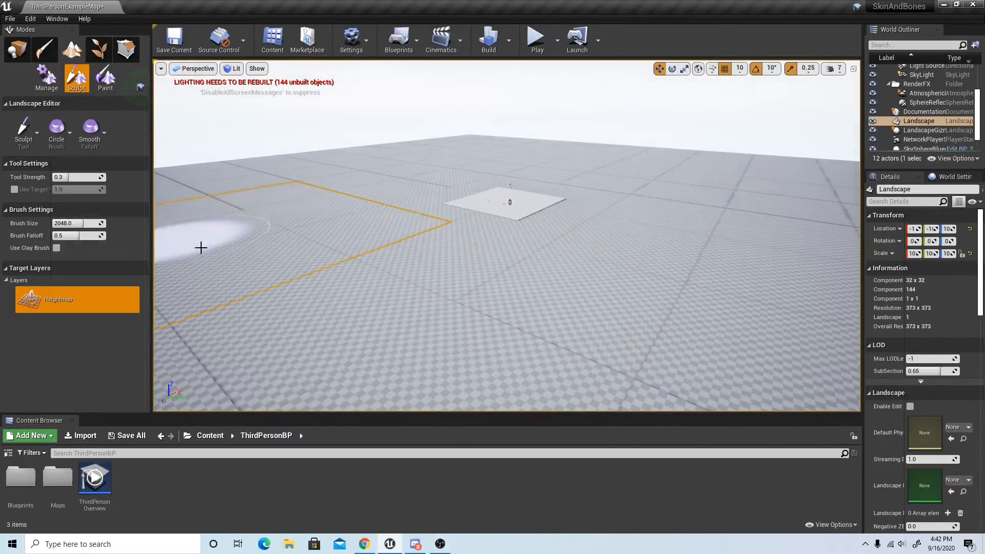
{"action": "mouse_move", "coordinate": [379, 256]}
{"action": "left_mouse_down"}
{"action": "mouse_move", "coordinate": [359, 266]}
{"action": "mouse_move", "coordinate": [468, 297]}
{"action": "left_mouse_up"}
{"action": "key", "text": "ctrl+z"}
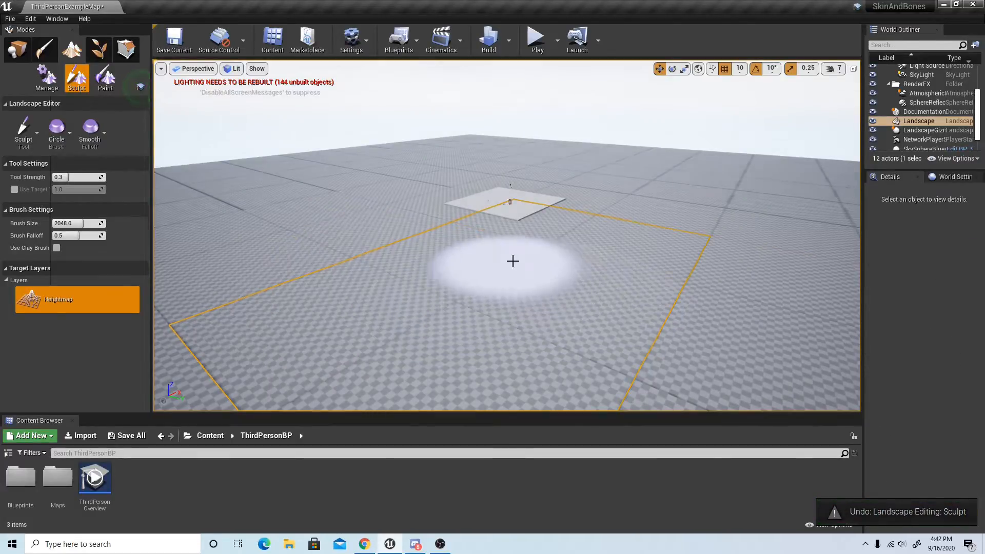
{"action": "mouse_move", "coordinate": [519, 286]}
{"action": "right_mouse_down"}
{"action": "mouse_move", "coordinate": [518, 267]}
{"action": "mouse_move", "coordinate": [519, 286]}
{"action": "right_mouse_up"}
{"action": "mouse_move", "coordinate": [517, 267]}
{"action": "left_mouse_down"}
{"action": "mouse_move", "coordinate": [515, 242]}
{"action": "mouse_move", "coordinate": [528, 250]}
{"action": "left_mouse_up"}
{"action": "key", "text": "ctrl+z"}
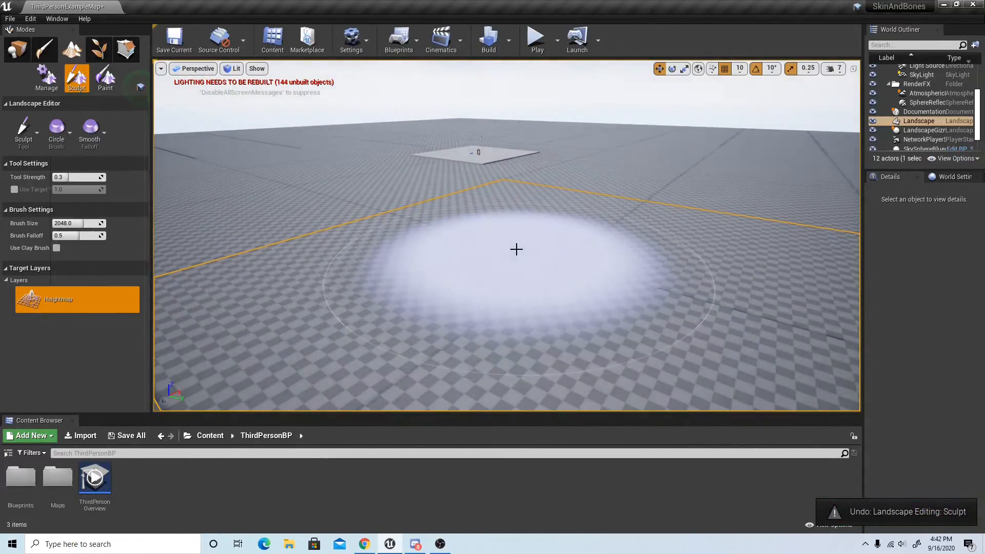
Move in close to the platform and set the viewport camera speed to 5.
{"action": "scroll", "coordinate": [516, 250], "scroll_direction": "up", "scroll_amount": 7}
{"action": "scroll", "coordinate": [517, 250], "scroll_direction": "down", "scroll_amount": 5}
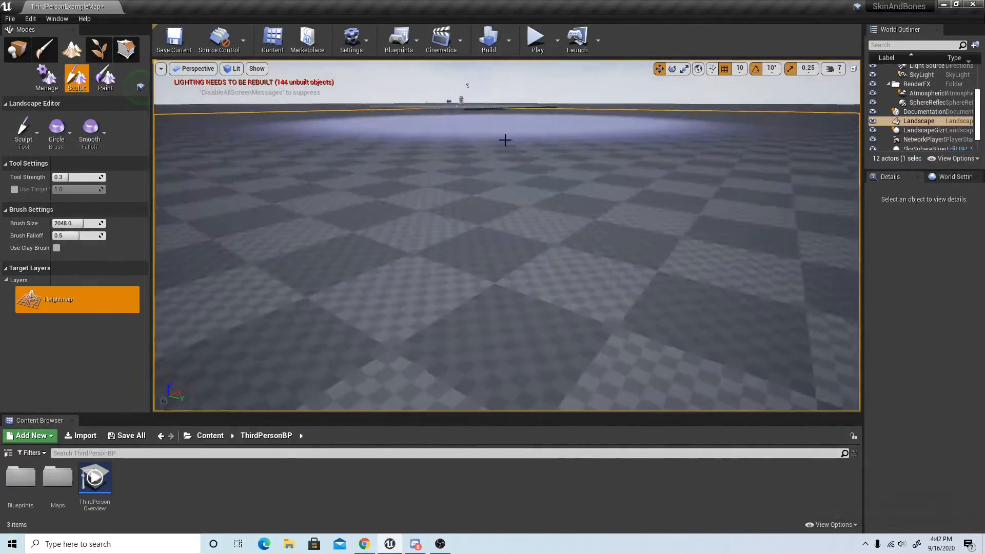
{"action": "mouse_move", "coordinate": [503, 139]}
{"action": "right_mouse_down"}
{"action": "mouse_move", "coordinate": [487, 90]}
{"action": "mouse_move", "coordinate": [462, 72]}
{"action": "mouse_move", "coordinate": [390, 121]}
{"action": "mouse_move", "coordinate": [308, 120]}
{"action": "mouse_move", "coordinate": [454, 144]}
{"action": "right_mouse_up"}
{"action": "key", "text": "w"}
{"action": "scroll", "coordinate": [506, 152], "scroll_direction": "up", "scroll_amount": 3}
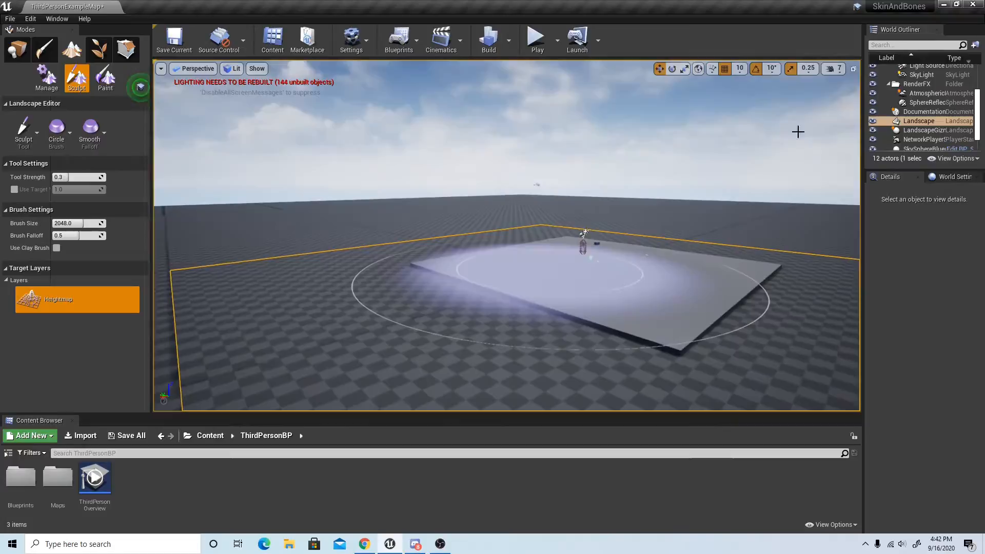
{"action": "left_click", "coordinate": [839, 71]}
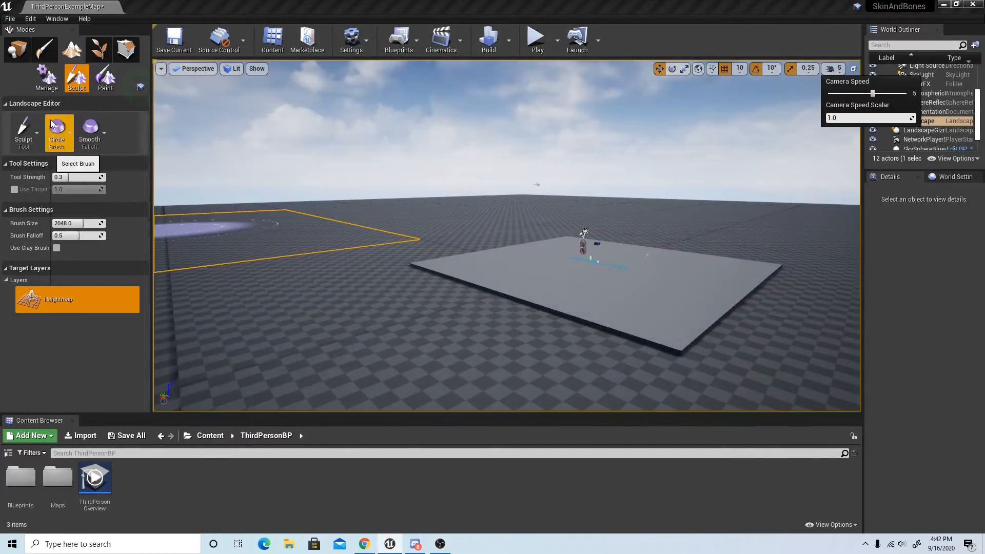
Switch to the Erosion tool and erode the terrain beside the platform with the 2048 brush.
{"action": "left_click", "coordinate": [35, 136]}
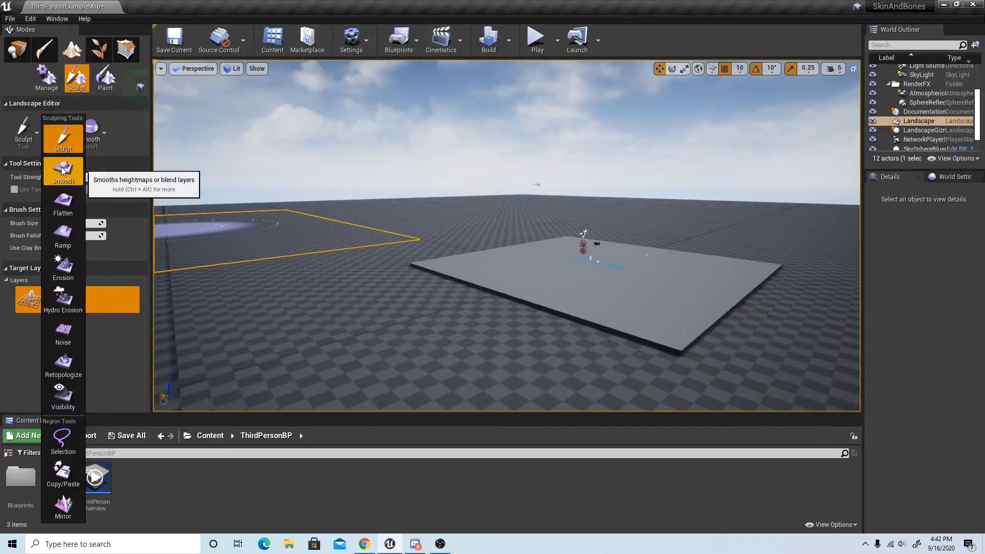
{"action": "left_click", "coordinate": [69, 270]}
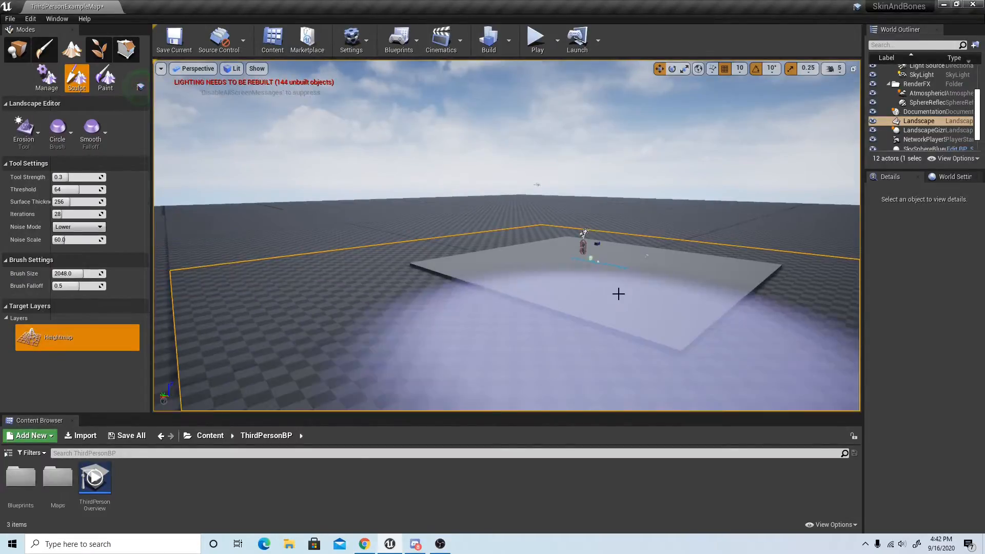
{"action": "scroll", "coordinate": [548, 297], "scroll_direction": "down", "scroll_amount": 5}
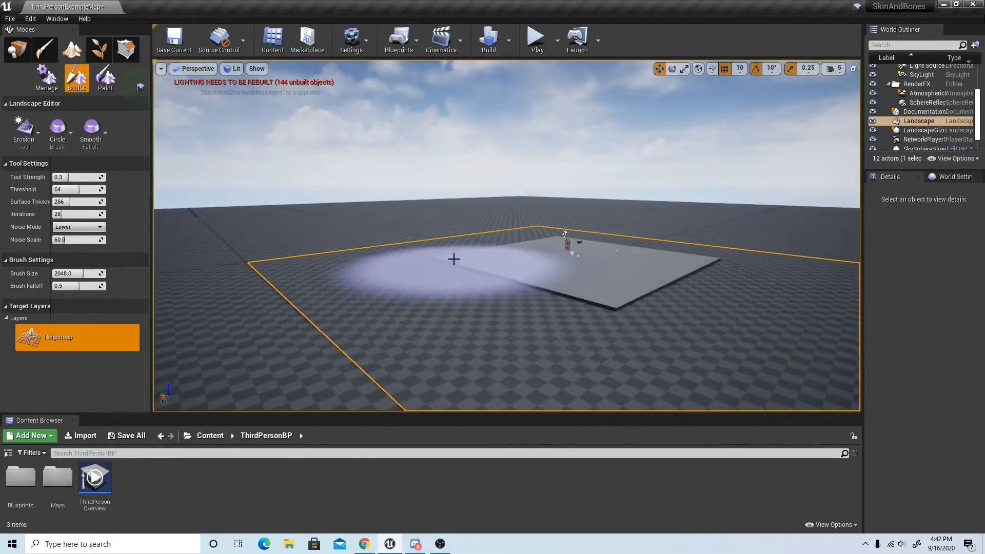
{"action": "mouse_move", "coordinate": [453, 260]}
{"action": "middle_mouse_down"}
{"action": "mouse_move", "coordinate": [459, 279]}
{"action": "mouse_move", "coordinate": [459, 205]}
{"action": "middle_mouse_up"}
{"action": "right_click_drag", "start_coordinate": [457, 246], "coordinate": [431, 319]}
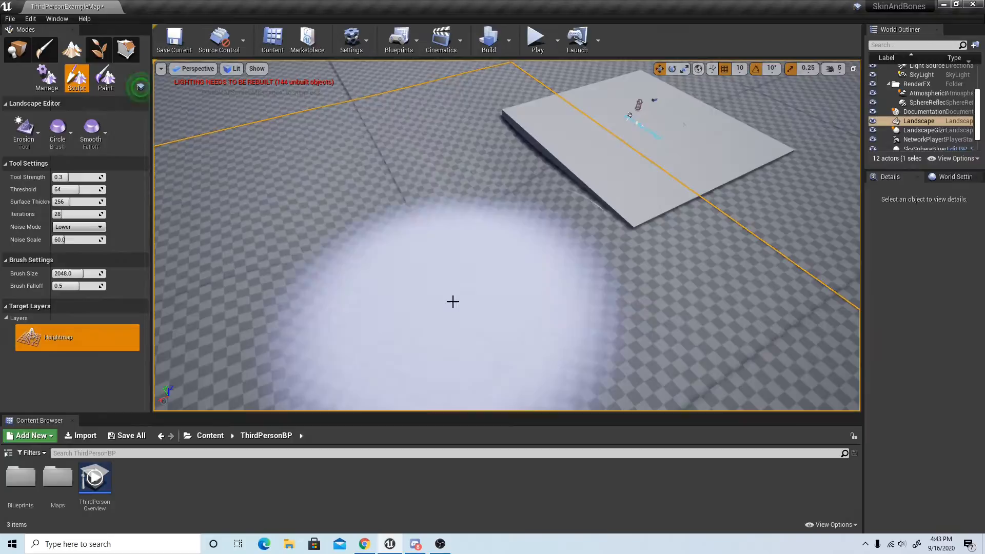
{"action": "mouse_move", "coordinate": [451, 302]}
{"action": "right_mouse_down"}
{"action": "mouse_move", "coordinate": [533, 303]}
{"action": "mouse_move", "coordinate": [497, 257]}
{"action": "mouse_move", "coordinate": [482, 279]}
{"action": "mouse_move", "coordinate": [447, 271]}
{"action": "mouse_move", "coordinate": [441, 252]}
{"action": "right_mouse_up"}
{"action": "mouse_move", "coordinate": [560, 169]}
{"action": "right_mouse_down"}
{"action": "mouse_move", "coordinate": [559, 277]}
{"action": "mouse_move", "coordinate": [544, 220]}
{"action": "mouse_move", "coordinate": [513, 169]}
{"action": "mouse_move", "coordinate": [478, 205]}
{"action": "mouse_move", "coordinate": [474, 169]}
{"action": "mouse_move", "coordinate": [495, 138]}
{"action": "mouse_move", "coordinate": [590, 190]}
{"action": "mouse_move", "coordinate": [592, 172]}
{"action": "mouse_move", "coordinate": [590, 221]}
{"action": "mouse_move", "coordinate": [607, 231]}
{"action": "mouse_move", "coordinate": [669, 208]}
{"action": "right_mouse_up"}
{"action": "scroll", "coordinate": [561, 169], "scroll_direction": "down", "scroll_amount": 4}
{"action": "scroll", "coordinate": [561, 170], "scroll_direction": "down", "scroll_amount": 3}
{"action": "scroll", "coordinate": [566, 274], "scroll_direction": "down", "scroll_amount": 5}
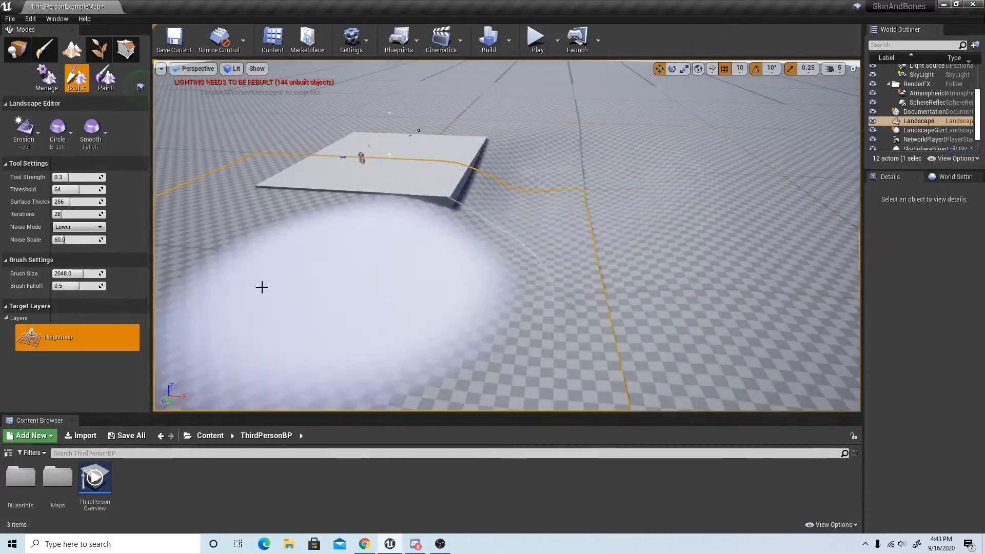
Try the Hydro Erosion tool on the terrain beside the platform and undo its strokes.
{"action": "left_click", "coordinate": [33, 131]}
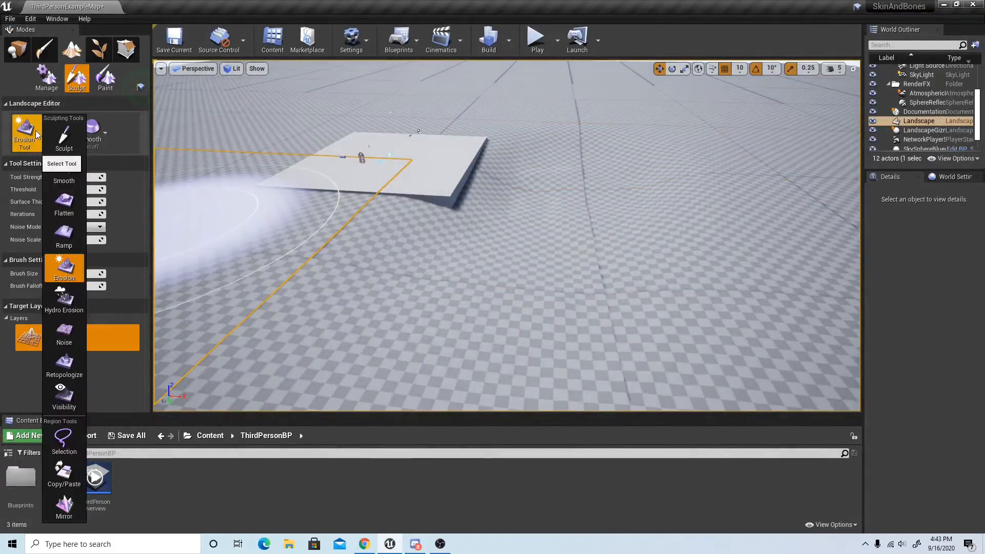
{"action": "left_click", "coordinate": [76, 300]}
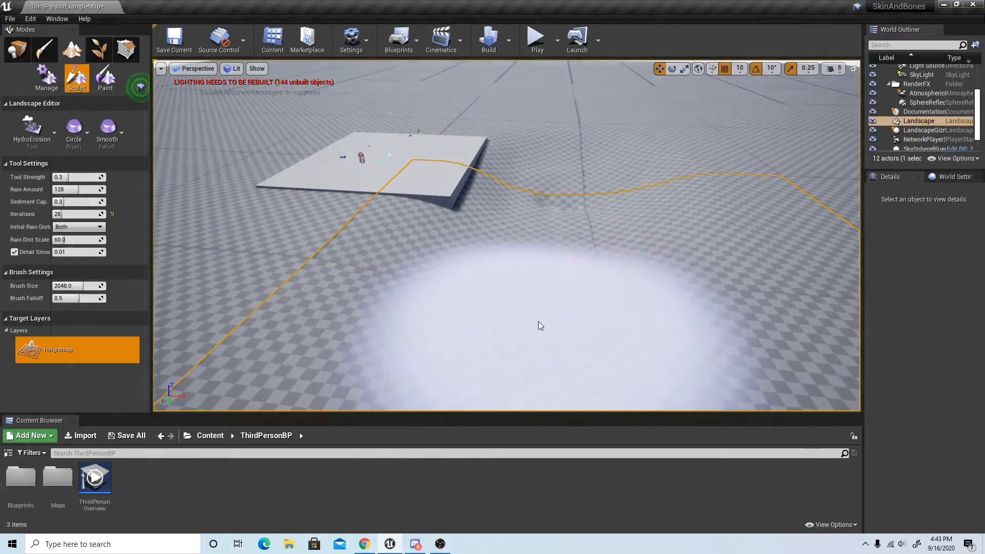
{"action": "mouse_move", "coordinate": [541, 327]}
{"action": "left_mouse_down"}
{"action": "mouse_move", "coordinate": [539, 286]}
{"action": "mouse_move", "coordinate": [589, 231]}
{"action": "mouse_move", "coordinate": [563, 243]}
{"action": "mouse_move", "coordinate": [531, 298]}
{"action": "mouse_move", "coordinate": [574, 211]}
{"action": "mouse_move", "coordinate": [515, 303]}
{"action": "mouse_move", "coordinate": [573, 232]}
{"action": "mouse_move", "coordinate": [523, 342]}
{"action": "left_mouse_up"}
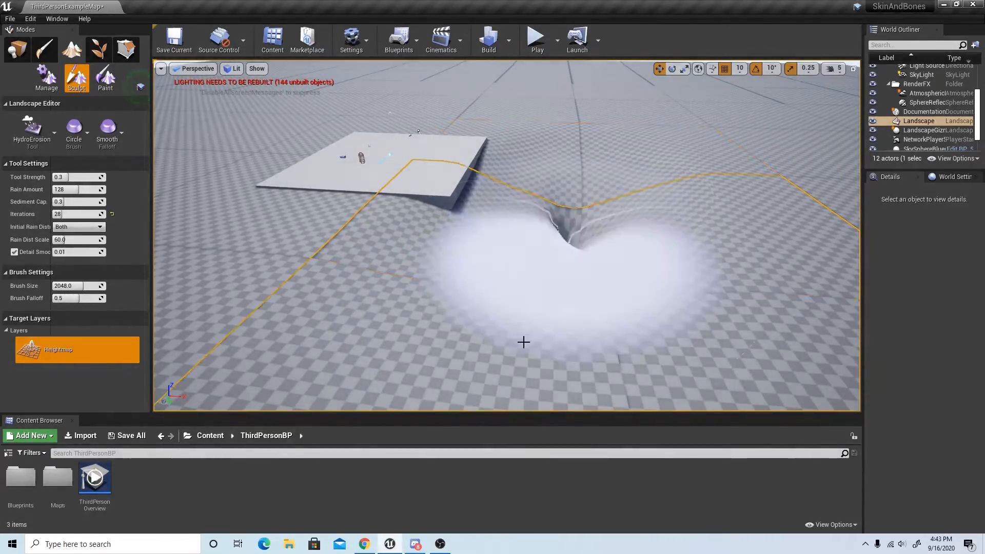
{"action": "key", "text": "ctrl+z"}
{"action": "key", "text": "ctrl+z"}
{"action": "key", "text": "ctrl+z"}
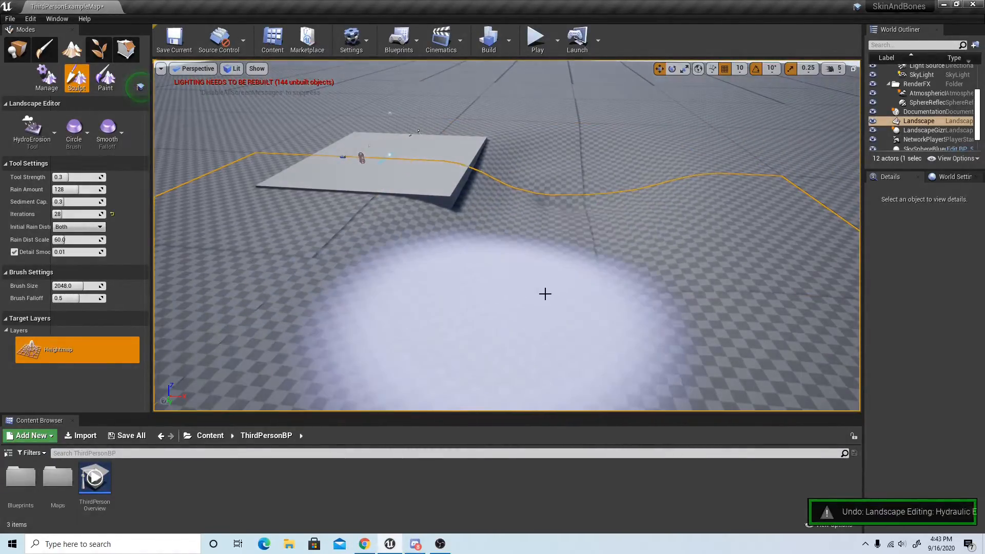
Switch to the Noise tool and test strokes in Both mode on the terrain beside the platform, undoing each one.
{"action": "left_click", "coordinate": [51, 132]}
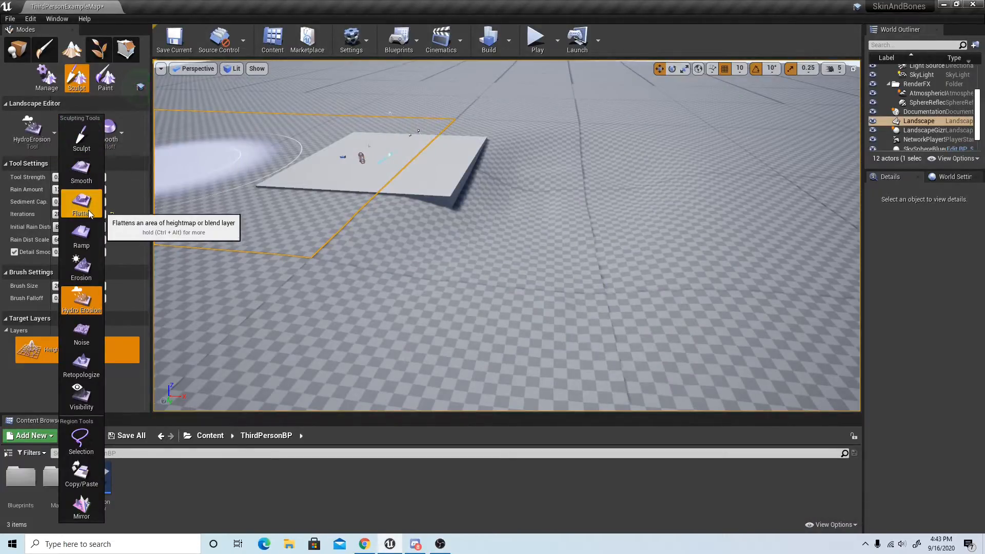
{"action": "left_click", "coordinate": [89, 337]}
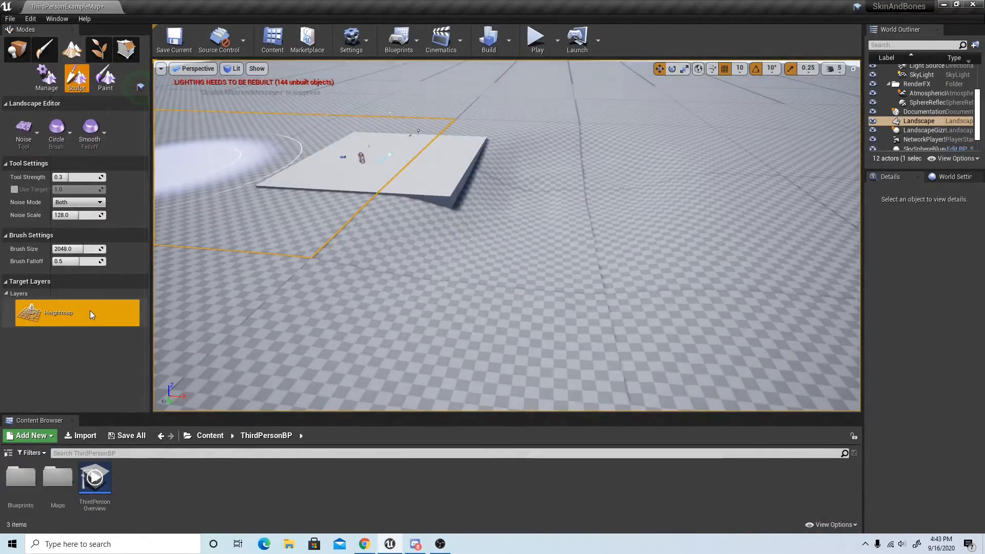
{"action": "mouse_move", "coordinate": [567, 253]}
{"action": "left_mouse_down"}
{"action": "mouse_move", "coordinate": [575, 209]}
{"action": "mouse_move", "coordinate": [583, 211]}
{"action": "left_mouse_up"}
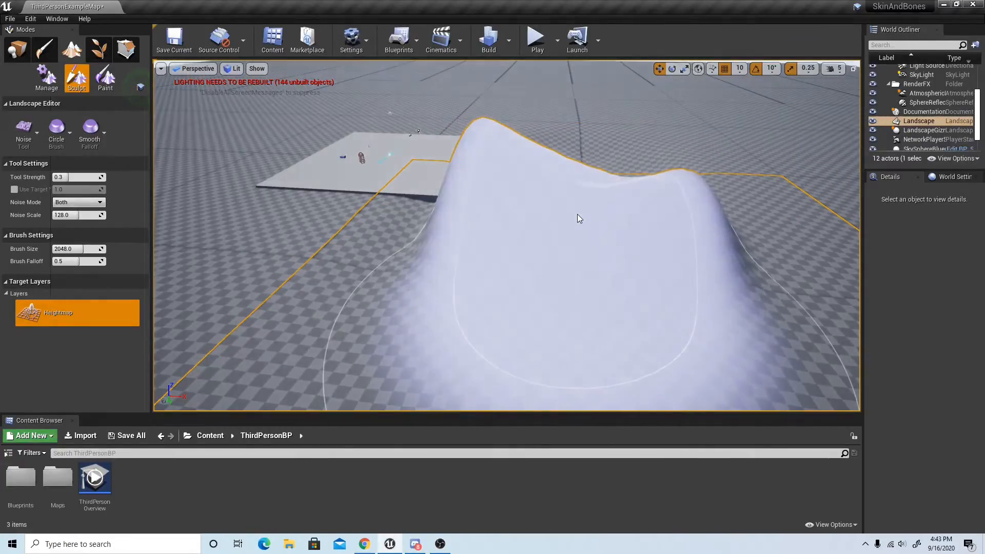
{"action": "key", "text": "ctrl+z"}
{"action": "mouse_move", "coordinate": [541, 279]}
{"action": "left_mouse_down"}
{"action": "mouse_move", "coordinate": [567, 217]}
{"action": "mouse_move", "coordinate": [554, 252]}
{"action": "left_mouse_up"}
{"action": "key", "text": "ctrl+z"}
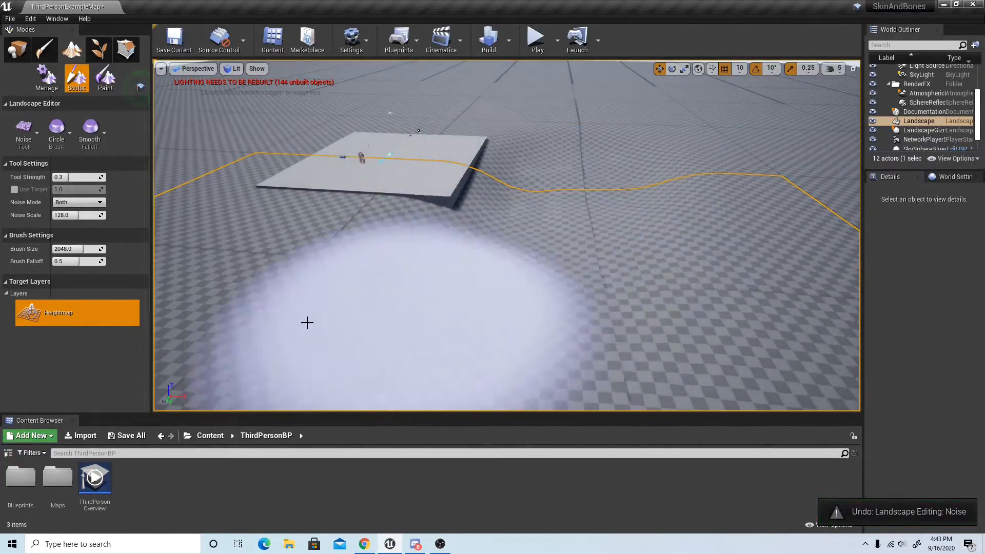
{"action": "left_click", "coordinate": [583, 201]}
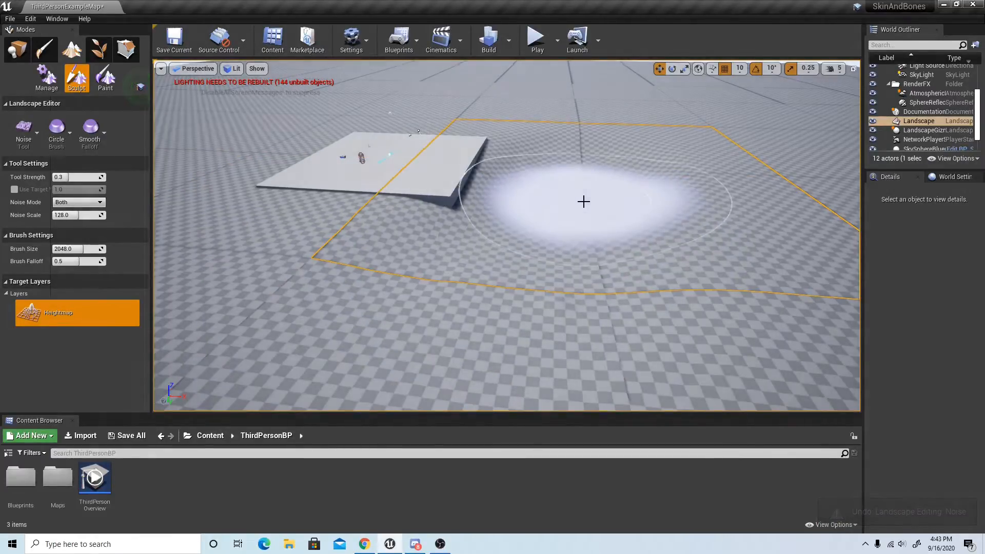
{"action": "key", "text": "ctrl+z"}
{"action": "key", "text": "ctrl+z"}
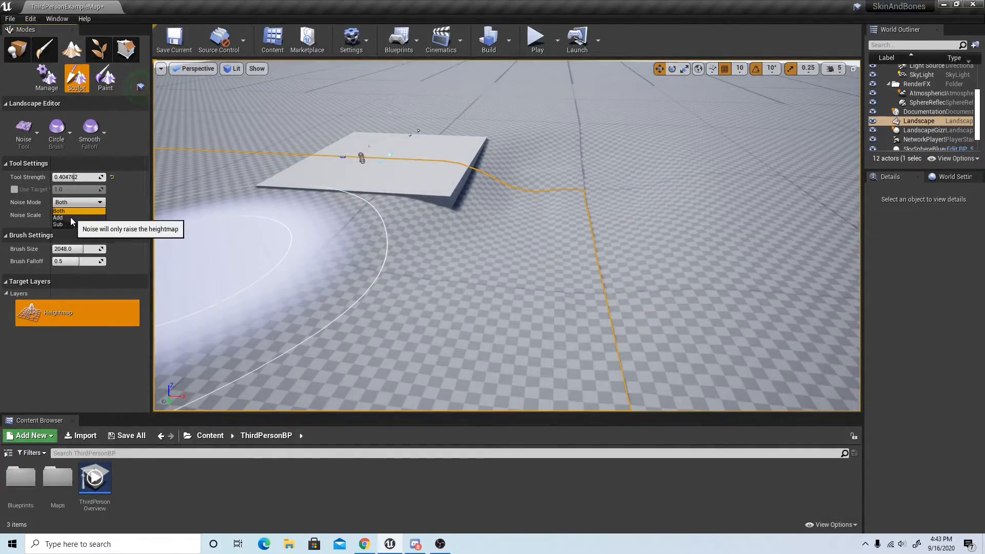
Set the noise mode to Sub, test a stroke beside the platform and undo it.
{"action": "left_click", "coordinate": [70, 225]}
{"action": "mouse_move", "coordinate": [559, 235]}
{"action": "left_mouse_down"}
{"action": "mouse_move", "coordinate": [571, 209]}
{"action": "mouse_move", "coordinate": [516, 297]}
{"action": "mouse_move", "coordinate": [528, 347]}
{"action": "left_mouse_up"}
{"action": "key", "text": "ctrl+z"}
{"action": "key", "text": "ctrl+z"}
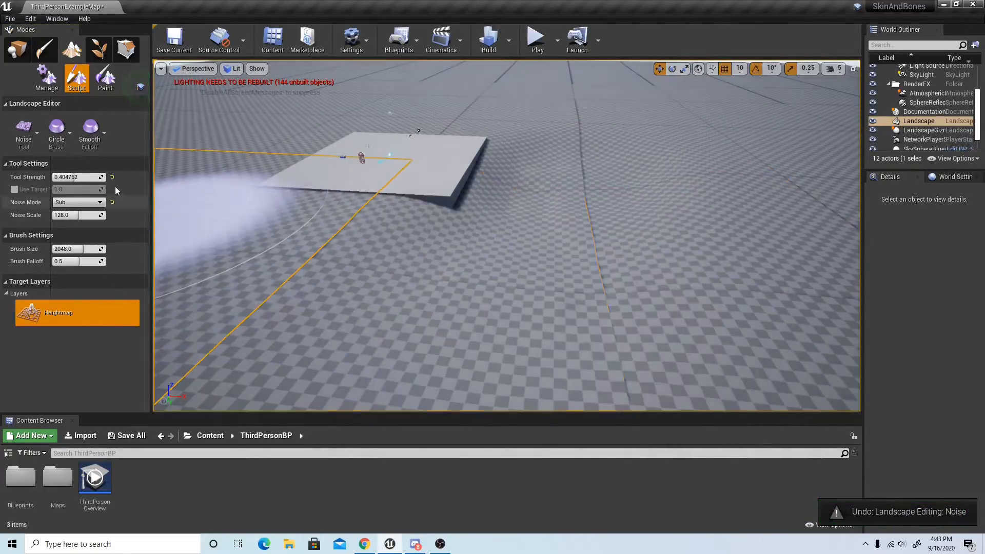
Set the Noise tool's strength to about 0.214 and carve uneven dips into the terrain at spots around the platform.
{"action": "left_click_drag", "start_coordinate": [76, 178], "coordinate": [64, 178]}
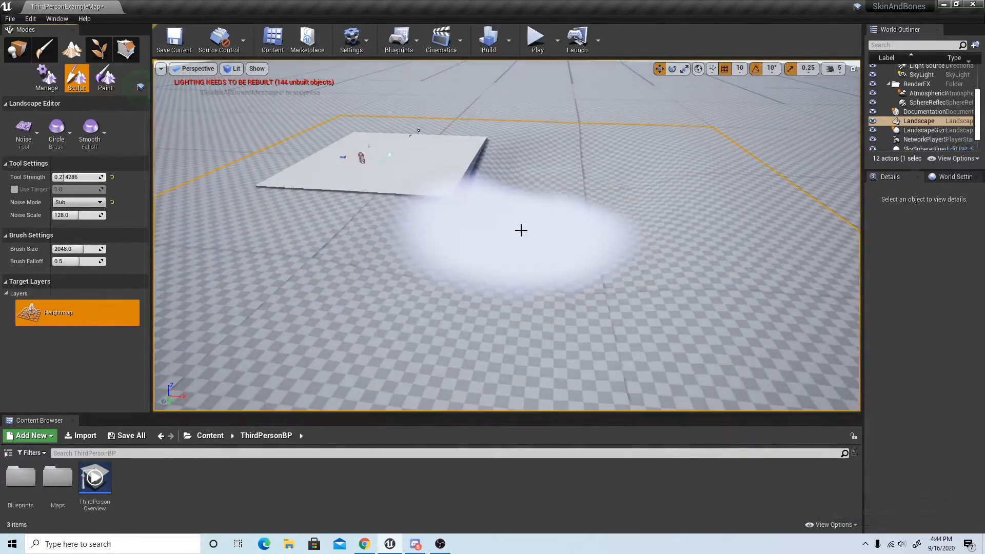
{"action": "mouse_move", "coordinate": [545, 220]}
{"action": "left_mouse_down"}
{"action": "mouse_move", "coordinate": [438, 323]}
{"action": "mouse_move", "coordinate": [325, 339]}
{"action": "mouse_move", "coordinate": [225, 336]}
{"action": "mouse_move", "coordinate": [514, 329]}
{"action": "mouse_move", "coordinate": [445, 325]}
{"action": "mouse_move", "coordinate": [529, 308]}
{"action": "mouse_move", "coordinate": [549, 293]}
{"action": "left_mouse_up"}
{"action": "mouse_move", "coordinate": [548, 293]}
{"action": "right_mouse_down"}
{"action": "mouse_move", "coordinate": [493, 313]}
{"action": "mouse_move", "coordinate": [411, 231]}
{"action": "mouse_move", "coordinate": [400, 128]}
{"action": "mouse_move", "coordinate": [389, 246]}
{"action": "mouse_move", "coordinate": [452, 287]}
{"action": "mouse_move", "coordinate": [554, 303]}
{"action": "mouse_move", "coordinate": [569, 293]}
{"action": "mouse_move", "coordinate": [462, 288]}
{"action": "mouse_move", "coordinate": [462, 206]}
{"action": "mouse_move", "coordinate": [470, 267]}
{"action": "mouse_move", "coordinate": [549, 329]}
{"action": "right_mouse_up"}
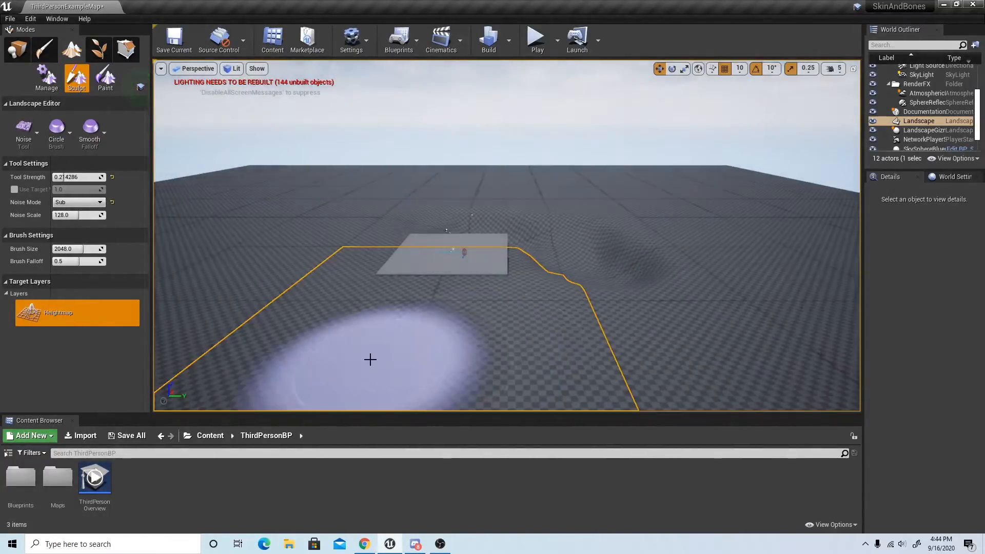
{"action": "left_click_drag", "start_coordinate": [369, 358], "coordinate": [262, 297]}
{"action": "mouse_move", "coordinate": [262, 296]}
{"action": "right_mouse_down"}
{"action": "mouse_move", "coordinate": [174, 292]}
{"action": "mouse_move", "coordinate": [231, 290]}
{"action": "mouse_move", "coordinate": [236, 333]}
{"action": "mouse_move", "coordinate": [241, 318]}
{"action": "mouse_move", "coordinate": [421, 333]}
{"action": "right_mouse_up"}
Set the noise scale to about 26.04, test a stroke over the carved dip and undo it.
{"action": "left_click_drag", "start_coordinate": [103, 215], "coordinate": [77, 214]}
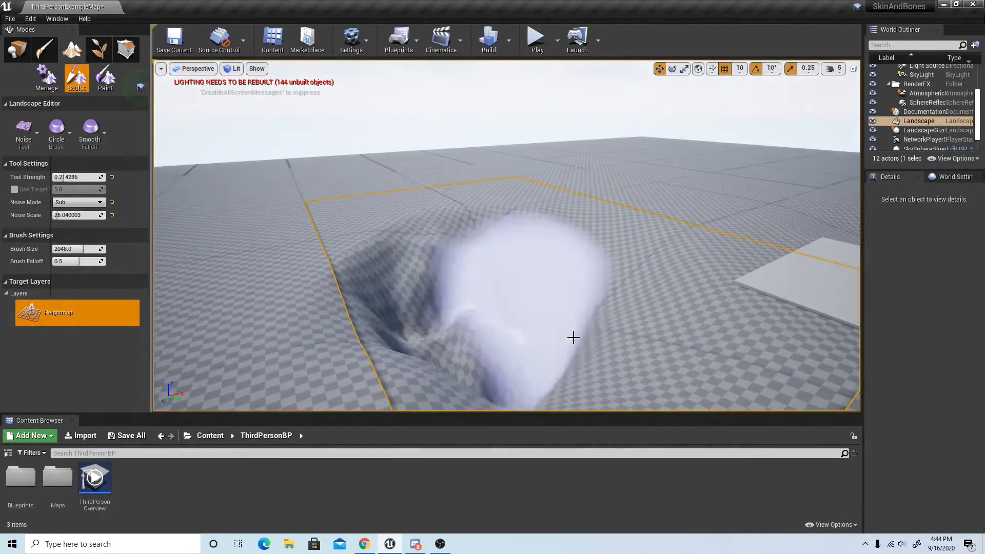
{"action": "key", "text": "ctrl+z"}
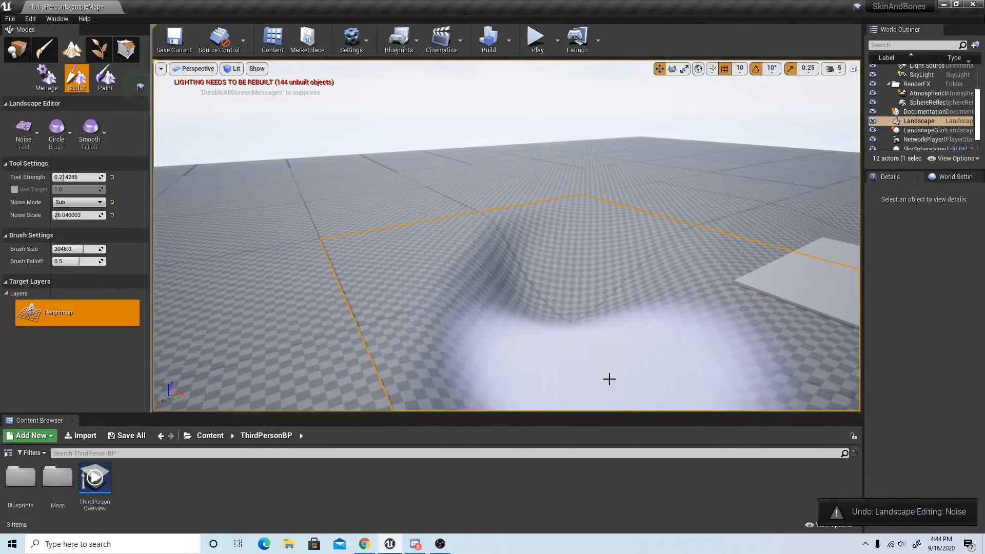
Undo the earlier noise and erosion edits until the terrain around the platform is flat again.
{"action": "key", "text": "ctrl+z"}
{"action": "right_click_drag", "start_coordinate": [521, 314], "coordinate": [651, 314]}
{"action": "key", "text": "ctrl+z"}
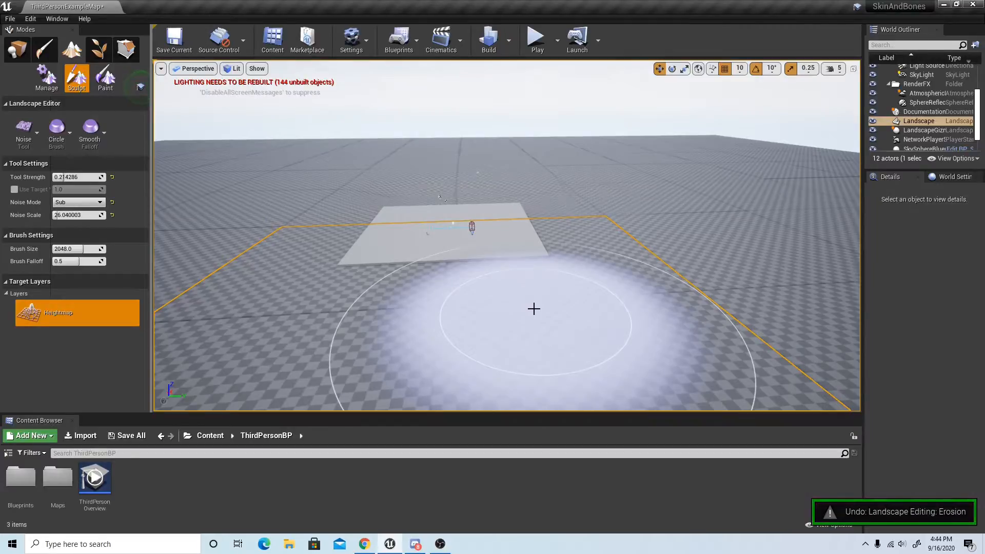
{"action": "key", "text": "ctrl+z"}
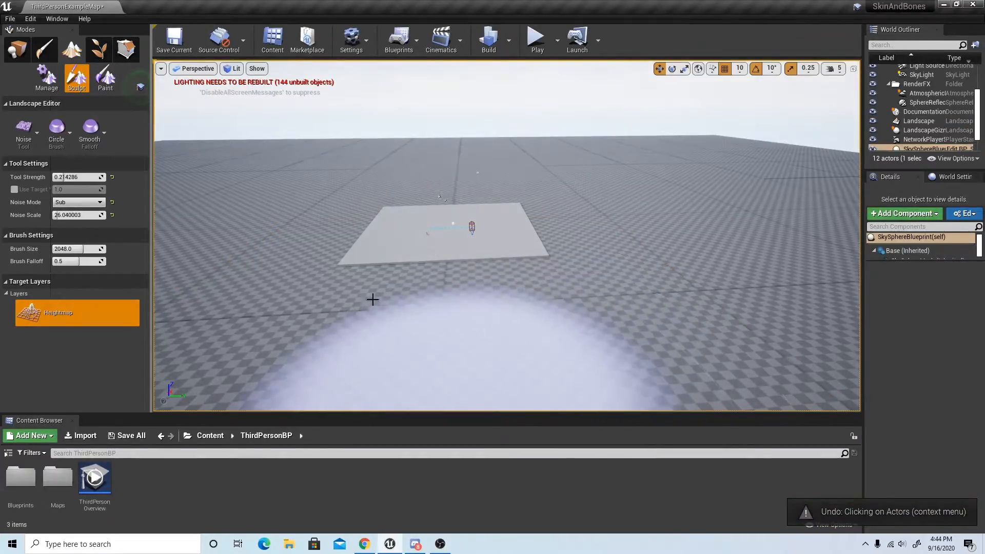
Carve uneven dips into the flat terrain away from the platform with the Noise tool in Sub mode.
{"action": "right_click_drag", "start_coordinate": [374, 299], "coordinate": [164, 251]}
{"action": "mouse_move", "coordinate": [505, 298]}
{"action": "right_mouse_down"}
{"action": "mouse_move", "coordinate": [530, 332]}
{"action": "mouse_move", "coordinate": [641, 354]}
{"action": "mouse_move", "coordinate": [608, 328]}
{"action": "mouse_move", "coordinate": [581, 326]}
{"action": "right_mouse_up"}
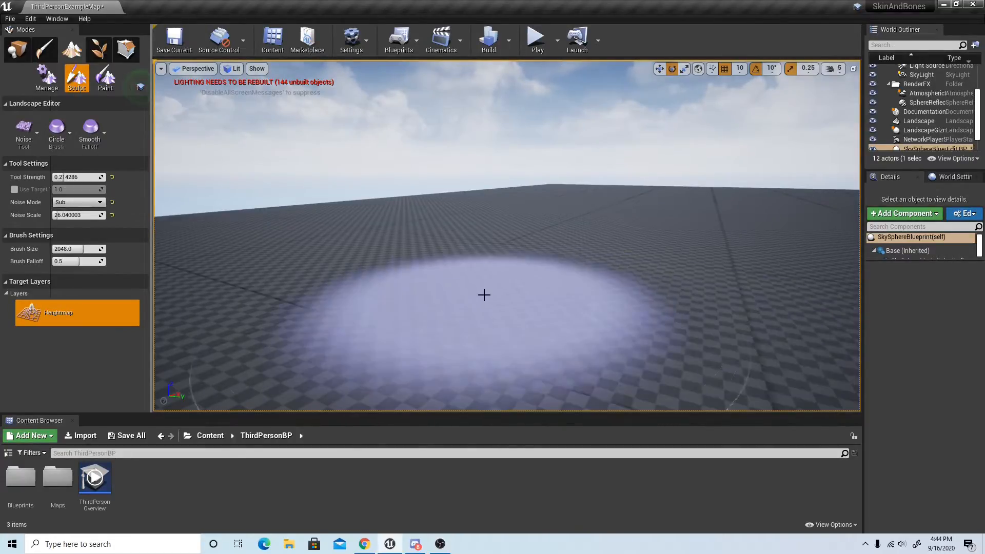
{"action": "mouse_move", "coordinate": [484, 294]}
{"action": "left_mouse_down"}
{"action": "mouse_move", "coordinate": [479, 284]}
{"action": "mouse_move", "coordinate": [416, 275]}
{"action": "mouse_move", "coordinate": [416, 243]}
{"action": "mouse_move", "coordinate": [426, 246]}
{"action": "left_mouse_up"}
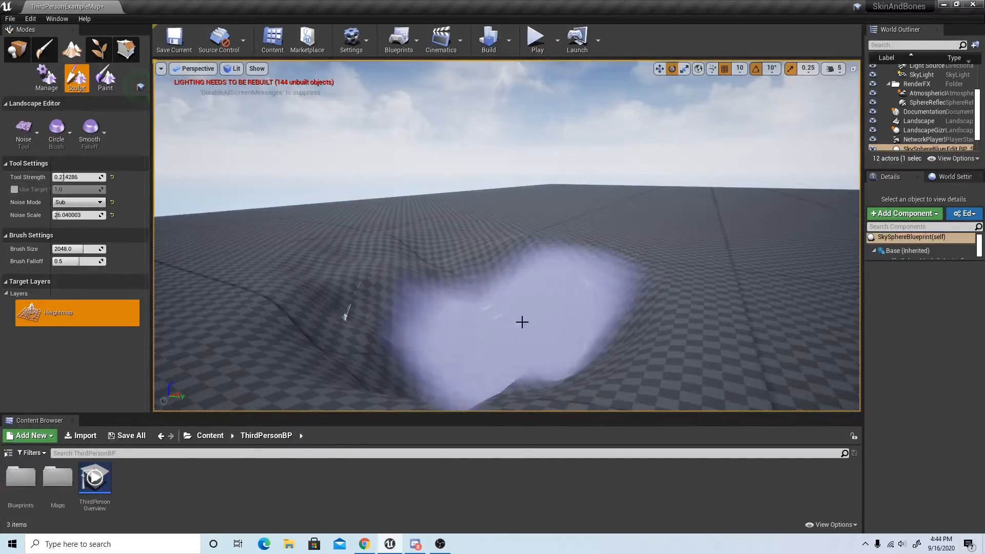
{"action": "mouse_move", "coordinate": [534, 334]}
{"action": "left_mouse_down"}
{"action": "mouse_move", "coordinate": [495, 313]}
{"action": "mouse_move", "coordinate": [510, 327]}
{"action": "left_mouse_up"}
{"action": "mouse_move", "coordinate": [509, 327]}
{"action": "right_mouse_down"}
{"action": "mouse_move", "coordinate": [474, 397]}
{"action": "mouse_move", "coordinate": [493, 359]}
{"action": "mouse_move", "coordinate": [559, 385]}
{"action": "right_mouse_up"}
{"action": "mouse_move", "coordinate": [462, 292]}
{"action": "right_mouse_down"}
{"action": "mouse_move", "coordinate": [488, 293]}
{"action": "mouse_move", "coordinate": [505, 325]}
{"action": "mouse_move", "coordinate": [536, 331]}
{"action": "mouse_move", "coordinate": [393, 277]}
{"action": "mouse_move", "coordinate": [554, 284]}
{"action": "mouse_move", "coordinate": [468, 273]}
{"action": "mouse_move", "coordinate": [492, 290]}
{"action": "mouse_move", "coordinate": [477, 289]}
{"action": "mouse_move", "coordinate": [508, 285]}
{"action": "mouse_move", "coordinate": [505, 271]}
{"action": "mouse_move", "coordinate": [427, 324]}
{"action": "right_mouse_up"}
{"action": "key", "text": "w"}
{"action": "mouse_move", "coordinate": [391, 291]}
{"action": "left_mouse_down"}
{"action": "mouse_move", "coordinate": [418, 235]}
{"action": "mouse_move", "coordinate": [477, 200]}
{"action": "mouse_move", "coordinate": [597, 193]}
{"action": "mouse_move", "coordinate": [682, 223]}
{"action": "mouse_move", "coordinate": [567, 191]}
{"action": "mouse_move", "coordinate": [718, 266]}
{"action": "left_mouse_up"}
Extend the carved dips beside the platform into a rough trench that encircles a central plateau.
{"action": "mouse_move", "coordinate": [685, 257]}
{"action": "right_mouse_down"}
{"action": "mouse_move", "coordinate": [784, 213]}
{"action": "mouse_move", "coordinate": [780, 228]}
{"action": "mouse_move", "coordinate": [744, 216]}
{"action": "mouse_move", "coordinate": [539, 267]}
{"action": "mouse_move", "coordinate": [562, 275]}
{"action": "right_mouse_up"}
{"action": "key", "text": "w"}
{"action": "key", "text": "s"}
{"action": "right_click_drag", "start_coordinate": [575, 361], "coordinate": [577, 405]}
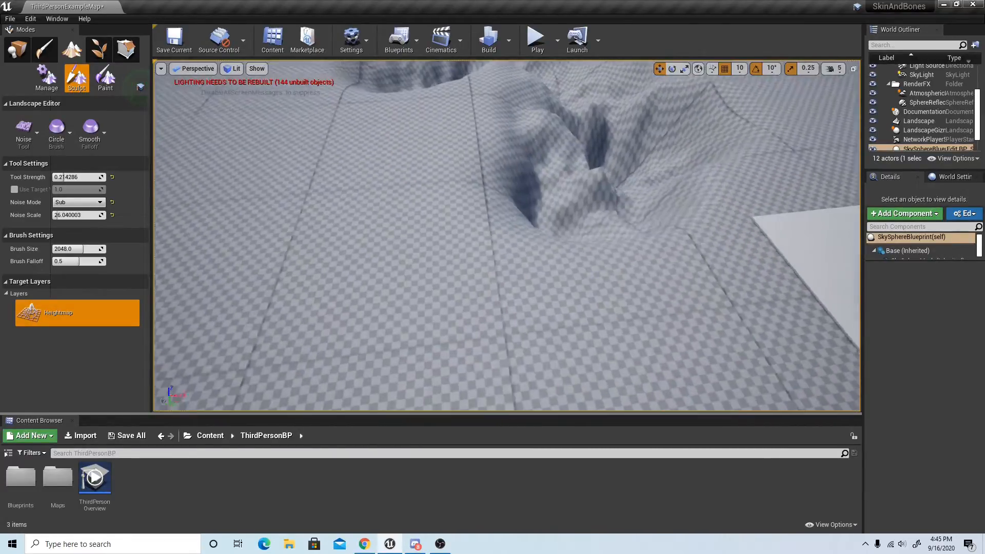
{"action": "mouse_move", "coordinate": [576, 281]}
{"action": "left_mouse_down"}
{"action": "mouse_move", "coordinate": [515, 352]}
{"action": "mouse_move", "coordinate": [555, 324]}
{"action": "left_mouse_up"}
{"action": "key", "text": "s"}
{"action": "right_click_drag", "start_coordinate": [555, 324], "coordinate": [608, 334]}
{"action": "left_click_drag", "start_coordinate": [515, 292], "coordinate": [540, 117]}
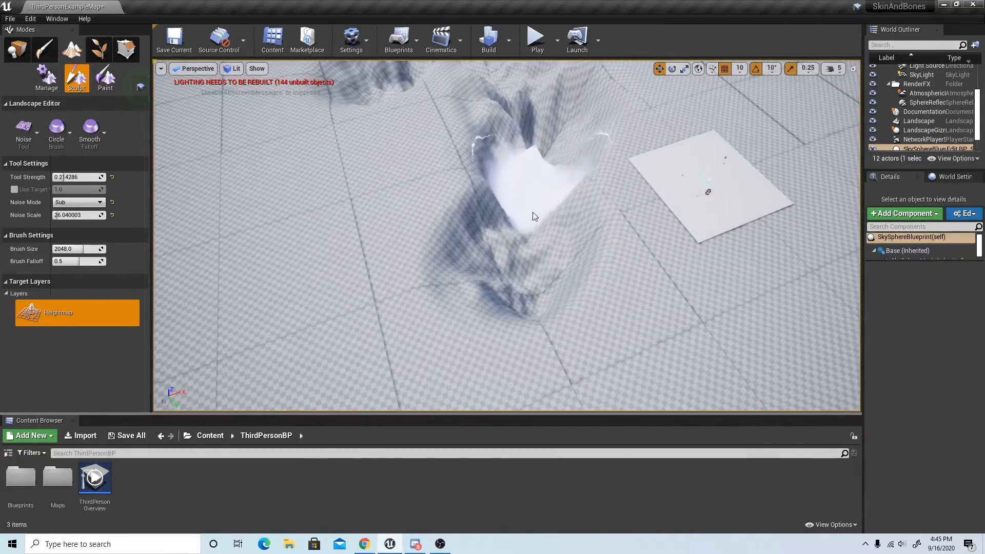
{"action": "mouse_move", "coordinate": [535, 217]}
{"action": "right_mouse_down"}
{"action": "mouse_move", "coordinate": [557, 205]}
{"action": "mouse_move", "coordinate": [518, 210]}
{"action": "mouse_move", "coordinate": [482, 189]}
{"action": "mouse_move", "coordinate": [534, 192]}
{"action": "right_mouse_up"}
{"action": "key", "text": "a"}
{"action": "mouse_move", "coordinate": [667, 220]}
{"action": "left_mouse_down"}
{"action": "mouse_move", "coordinate": [591, 301]}
{"action": "mouse_move", "coordinate": [642, 227]}
{"action": "mouse_move", "coordinate": [659, 240]}
{"action": "mouse_move", "coordinate": [488, 308]}
{"action": "mouse_move", "coordinate": [370, 205]}
{"action": "mouse_move", "coordinate": [521, 322]}
{"action": "mouse_move", "coordinate": [465, 318]}
{"action": "left_mouse_up"}
{"action": "mouse_move", "coordinate": [465, 319]}
{"action": "right_mouse_down"}
{"action": "mouse_move", "coordinate": [507, 271]}
{"action": "mouse_move", "coordinate": [462, 329]}
{"action": "mouse_move", "coordinate": [431, 252]}
{"action": "mouse_move", "coordinate": [492, 262]}
{"action": "mouse_move", "coordinate": [518, 252]}
{"action": "mouse_move", "coordinate": [582, 278]}
{"action": "right_mouse_up"}
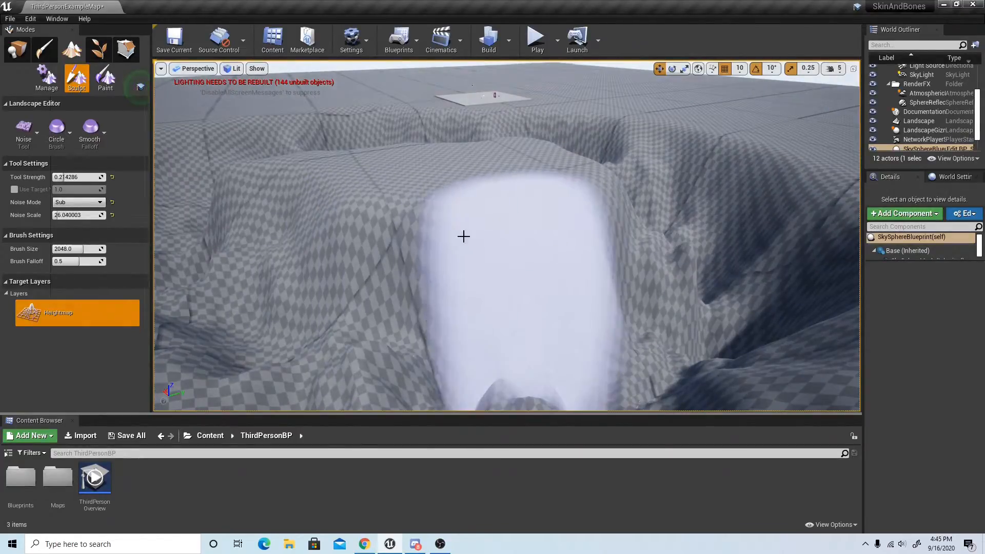
Switch to the Flatten tool and level the top and edge of the plateau inside the trench.
{"action": "left_click", "coordinate": [24, 132]}
{"action": "left_click", "coordinate": [63, 205]}
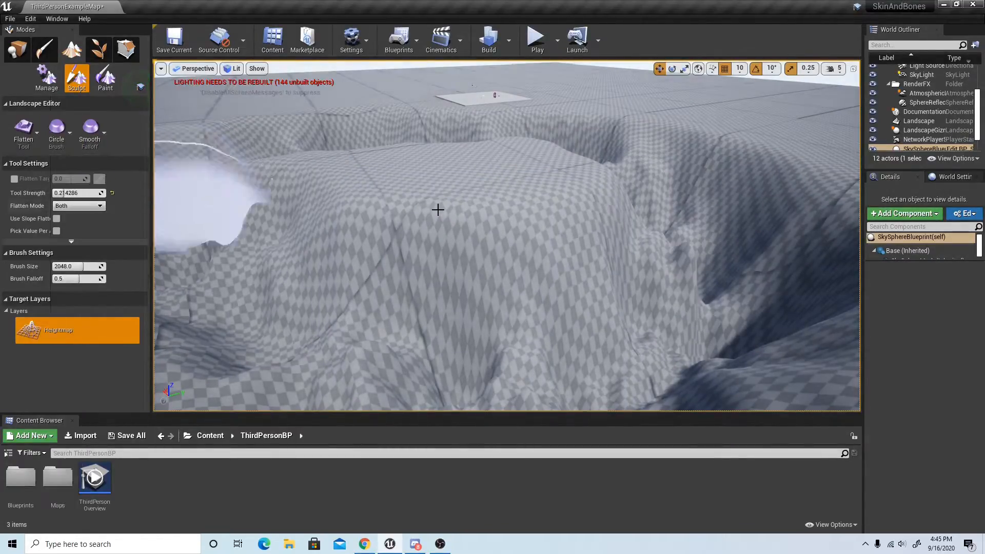
{"action": "mouse_move", "coordinate": [477, 173]}
{"action": "left_mouse_down"}
{"action": "mouse_move", "coordinate": [494, 178]}
{"action": "mouse_move", "coordinate": [451, 179]}
{"action": "left_mouse_up"}
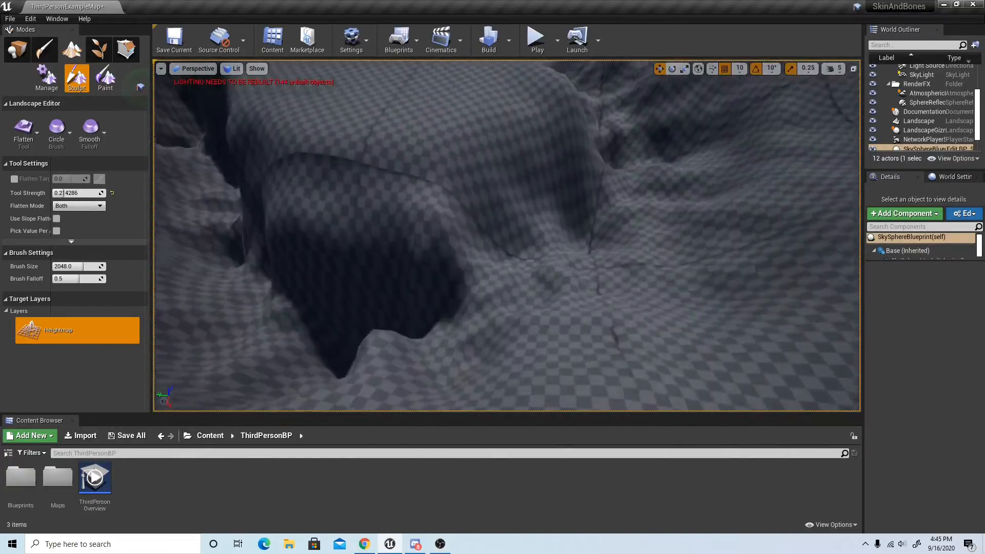
{"action": "mouse_move", "coordinate": [551, 209]}
{"action": "right_mouse_down"}
{"action": "mouse_move", "coordinate": [513, 198]}
{"action": "mouse_move", "coordinate": [405, 215]}
{"action": "mouse_move", "coordinate": [329, 165]}
{"action": "mouse_move", "coordinate": [292, 177]}
{"action": "mouse_move", "coordinate": [280, 236]}
{"action": "right_mouse_up"}
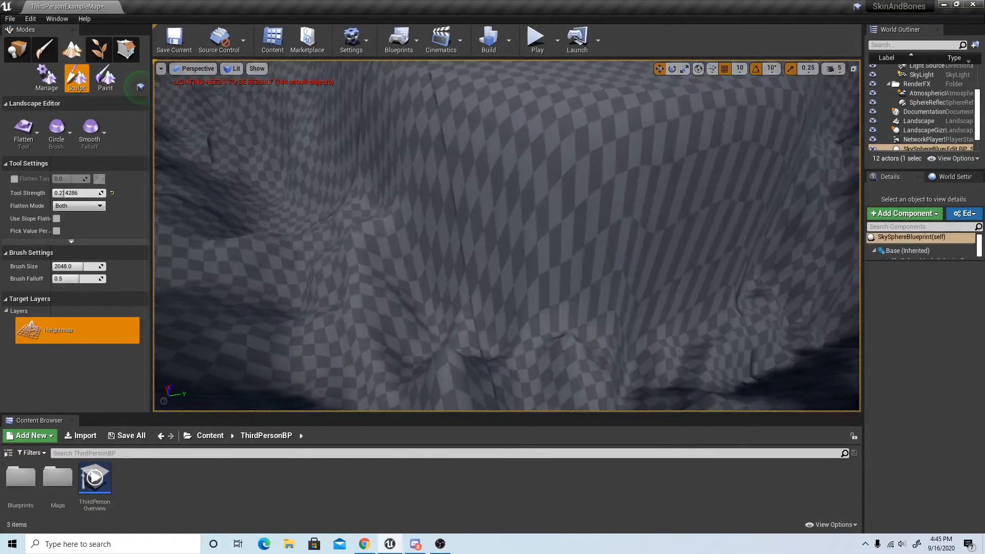
{"action": "right_click_drag", "start_coordinate": [641, 180], "coordinate": [677, 165]}
{"action": "mouse_move", "coordinate": [551, 199]}
{"action": "right_mouse_down"}
{"action": "mouse_move", "coordinate": [462, 221]}
{"action": "mouse_move", "coordinate": [457, 172]}
{"action": "right_mouse_up"}
Switch back to the Noise tool, set the brush size to about 827.55 and roughen the trench wall.
{"action": "left_click", "coordinate": [29, 133]}
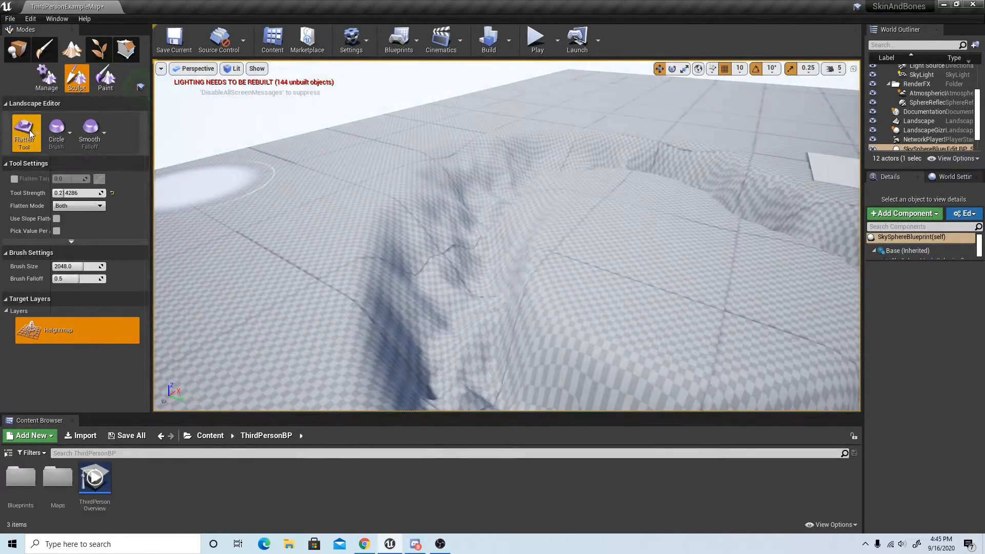
{"action": "left_click", "coordinate": [30, 134]}
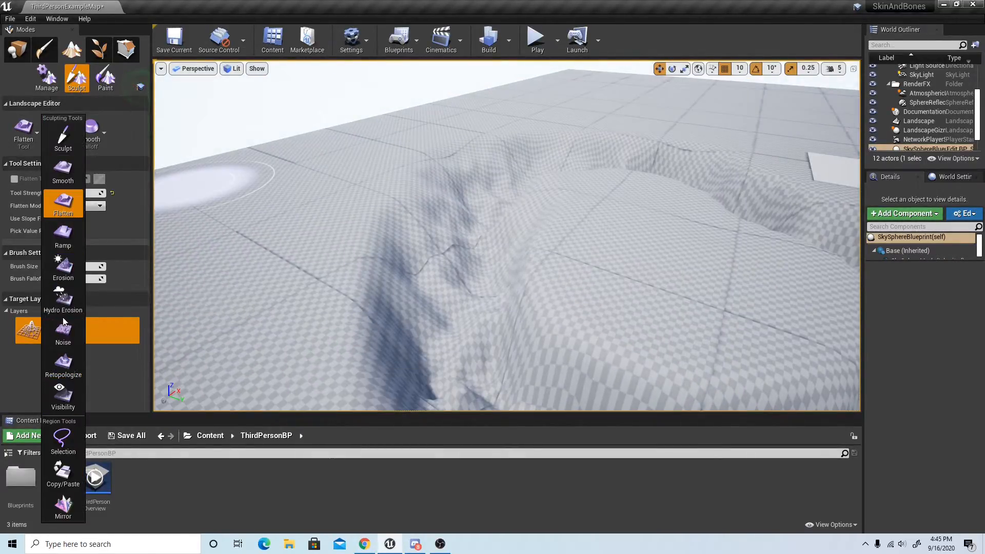
{"action": "left_click", "coordinate": [70, 332]}
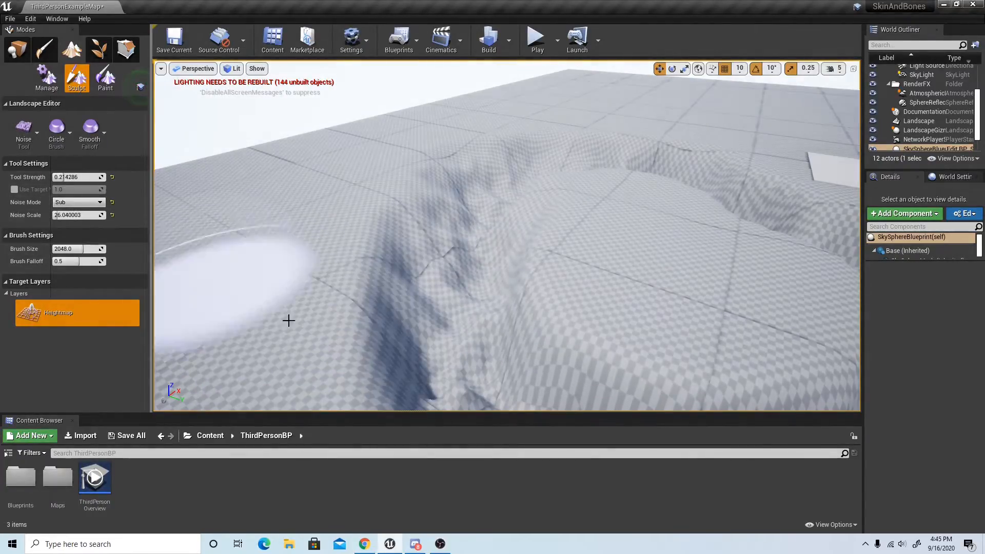
{"action": "left_click_drag", "start_coordinate": [74, 249], "coordinate": [68, 250]}
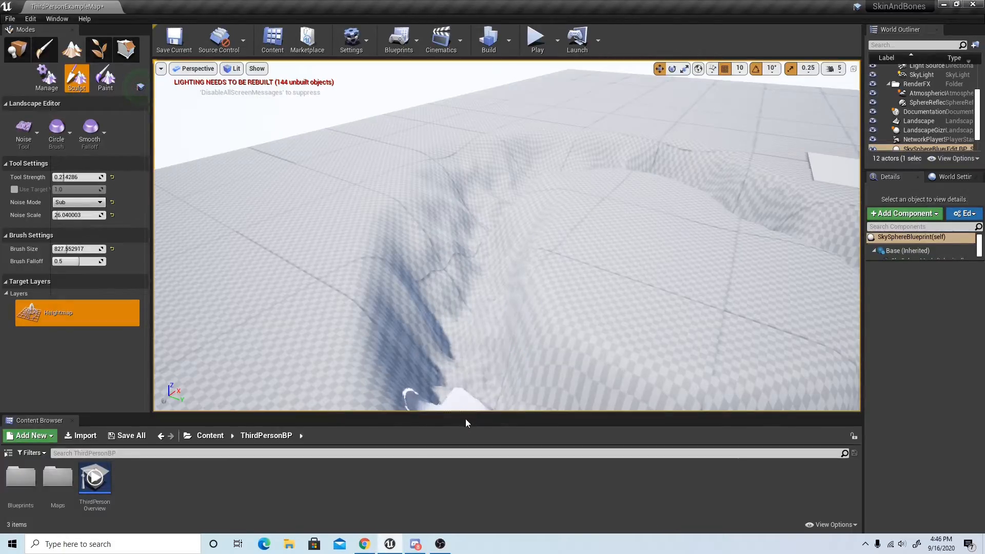
{"action": "right_click_drag", "start_coordinate": [452, 327], "coordinate": [426, 339]}
{"action": "key", "text": "w"}
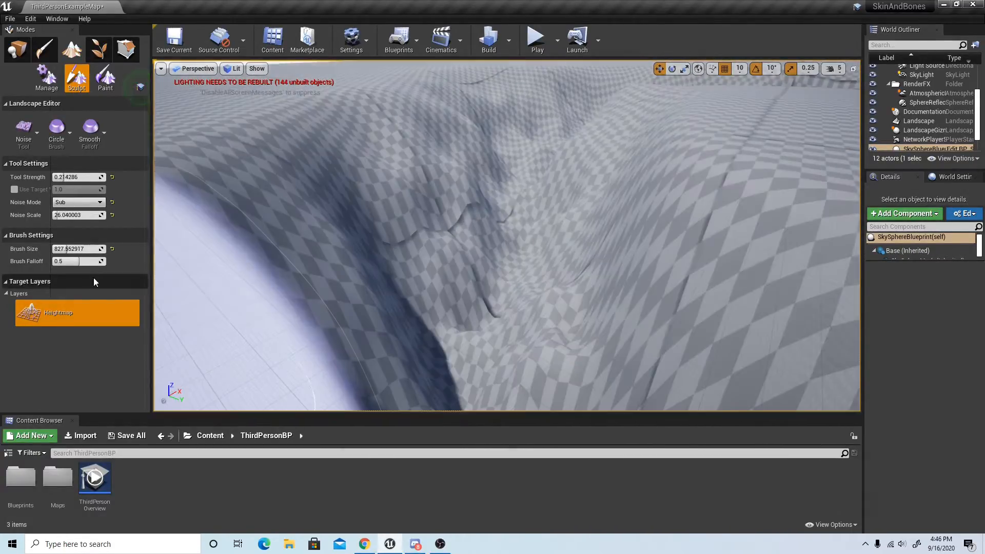
Set the brush falloff to 0.0, brush size to about 519 and tool strength to about 0.338, and carve finer noise into the trench.
{"action": "mouse_move", "coordinate": [83, 261]}
{"action": "left_mouse_down"}
{"action": "mouse_move", "coordinate": [57, 261]}
{"action": "mouse_move", "coordinate": [55, 250]}
{"action": "left_mouse_up"}
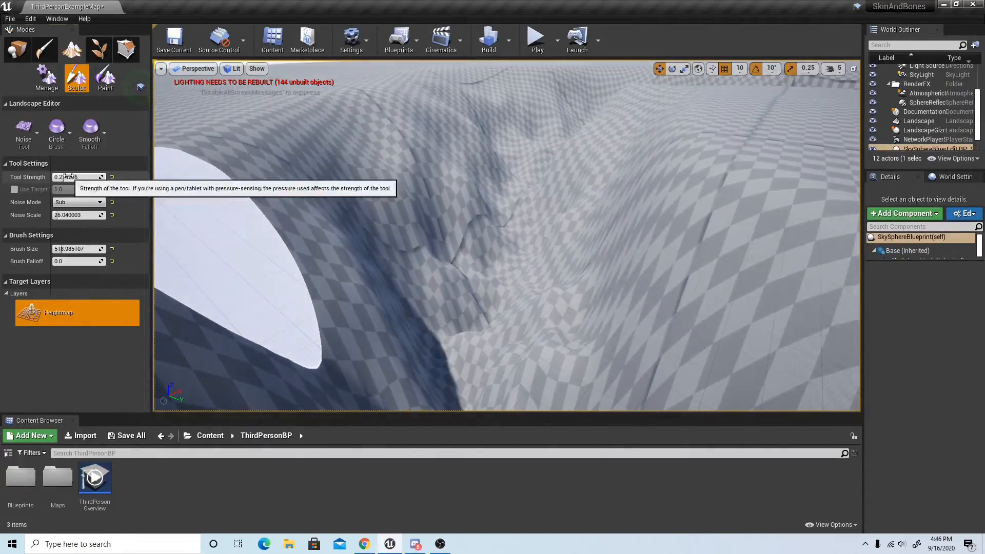
{"action": "left_click_drag", "start_coordinate": [66, 177], "coordinate": [69, 177]}
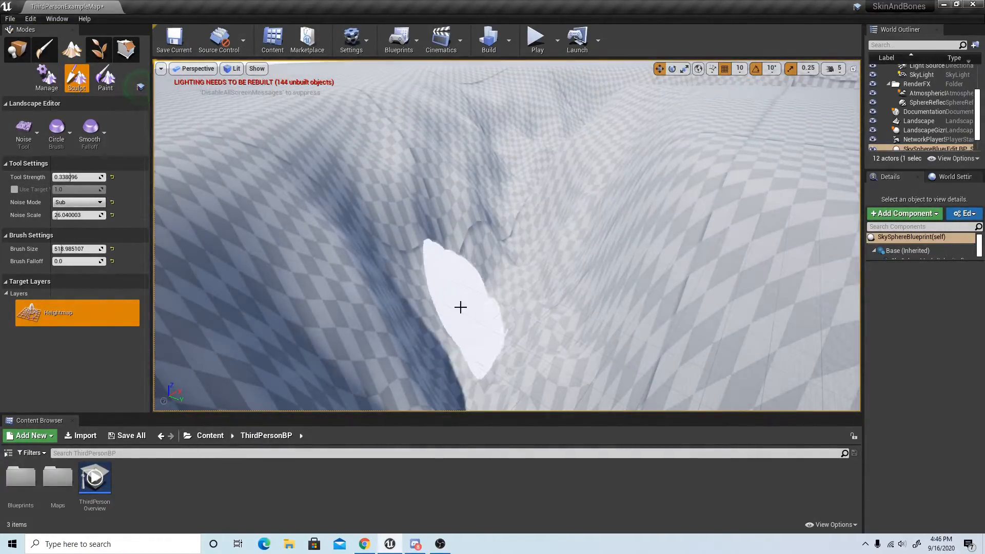
{"action": "mouse_move", "coordinate": [409, 359]}
{"action": "left_mouse_down"}
{"action": "mouse_move", "coordinate": [496, 232]}
{"action": "mouse_move", "coordinate": [506, 169]}
{"action": "mouse_move", "coordinate": [538, 191]}
{"action": "left_mouse_up"}
{"action": "mouse_move", "coordinate": [537, 191]}
{"action": "right_mouse_down"}
{"action": "mouse_move", "coordinate": [605, 128]}
{"action": "mouse_move", "coordinate": [652, 141]}
{"action": "mouse_move", "coordinate": [672, 190]}
{"action": "mouse_move", "coordinate": [718, 195]}
{"action": "mouse_move", "coordinate": [785, 249]}
{"action": "right_mouse_up"}
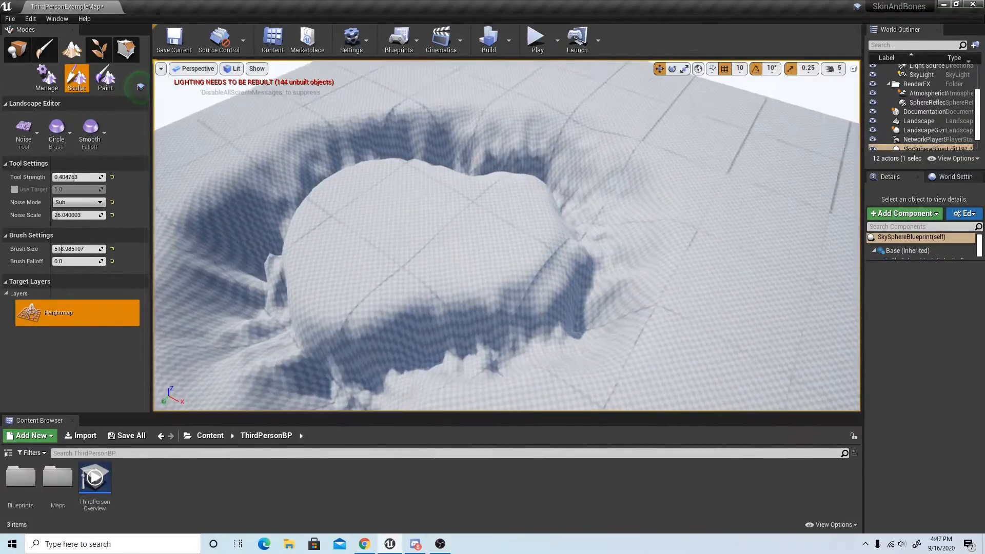
Set the noise scale to about 62.45 and examine the trench around the plateau from several sides.
{"action": "right_click_drag", "start_coordinate": [449, 206], "coordinate": [429, 205]}
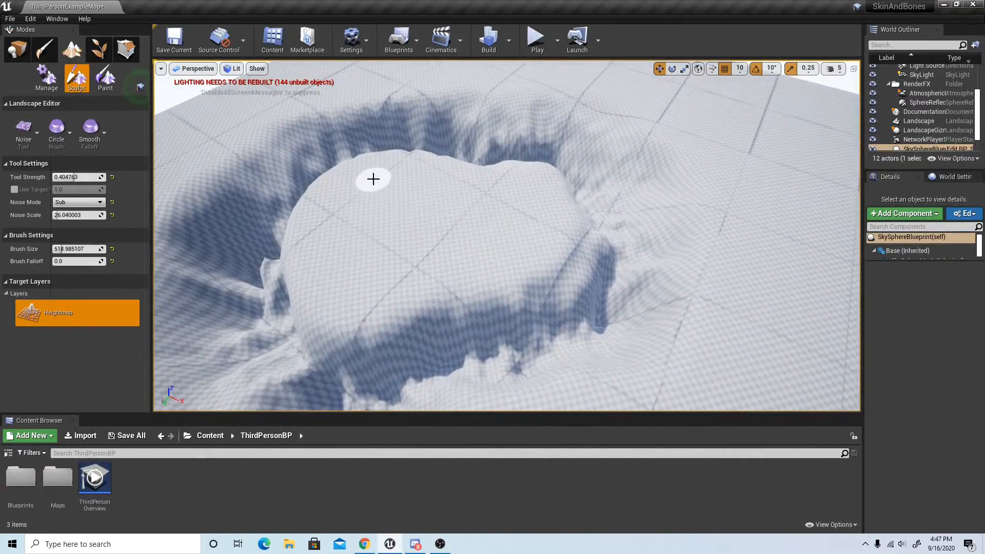
{"action": "mouse_move", "coordinate": [531, 250]}
{"action": "right_mouse_down"}
{"action": "mouse_move", "coordinate": [572, 249]}
{"action": "mouse_move", "coordinate": [549, 265]}
{"action": "mouse_move", "coordinate": [519, 238]}
{"action": "right_mouse_up"}
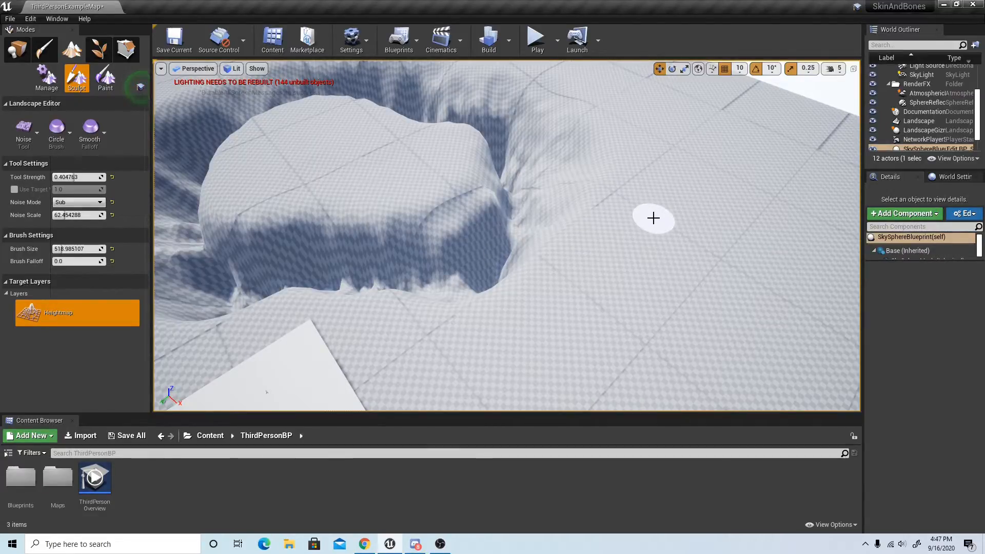
{"action": "key", "text": "w"}
{"action": "mouse_move", "coordinate": [593, 278]}
{"action": "right_mouse_down"}
{"action": "mouse_move", "coordinate": [651, 267]}
{"action": "mouse_move", "coordinate": [734, 230]}
{"action": "mouse_move", "coordinate": [800, 233]}
{"action": "mouse_move", "coordinate": [847, 256]}
{"action": "mouse_move", "coordinate": [844, 272]}
{"action": "mouse_move", "coordinate": [924, 247]}
{"action": "mouse_move", "coordinate": [941, 266]}
{"action": "mouse_move", "coordinate": [964, 231]}
{"action": "mouse_move", "coordinate": [978, 241]}
{"action": "mouse_move", "coordinate": [918, 293]}
{"action": "mouse_move", "coordinate": [954, 261]}
{"action": "mouse_move", "coordinate": [970, 267]}
{"action": "mouse_move", "coordinate": [815, 220]}
{"action": "mouse_move", "coordinate": [847, 214]}
{"action": "right_mouse_up"}
{"action": "key", "text": "s"}
{"action": "key", "text": "a"}
{"action": "key", "text": "d"}
{"action": "key", "text": "d"}
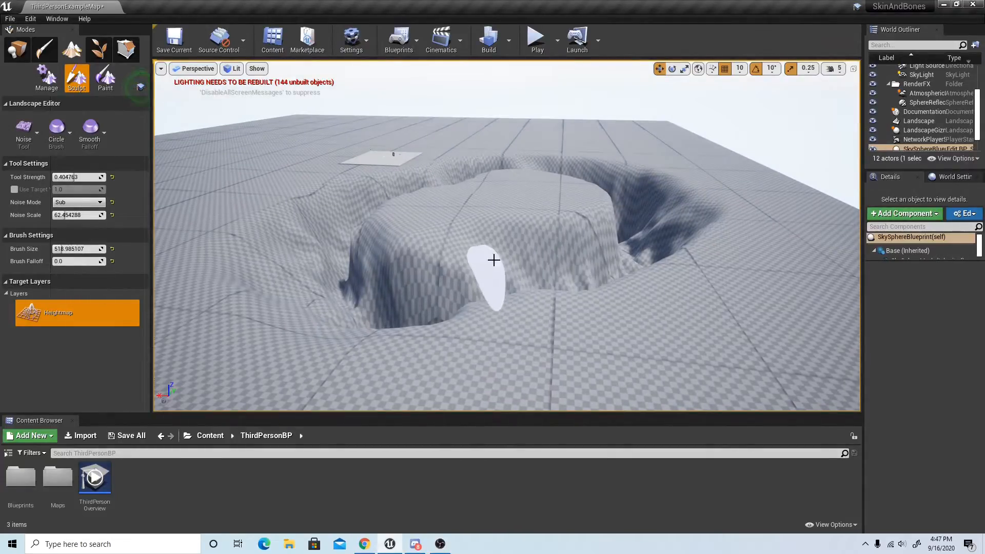
{"action": "mouse_move", "coordinate": [476, 288]}
{"action": "right_mouse_down"}
{"action": "mouse_move", "coordinate": [466, 294]}
{"action": "mouse_move", "coordinate": [387, 268]}
{"action": "right_mouse_up"}
{"action": "key", "text": "w"}
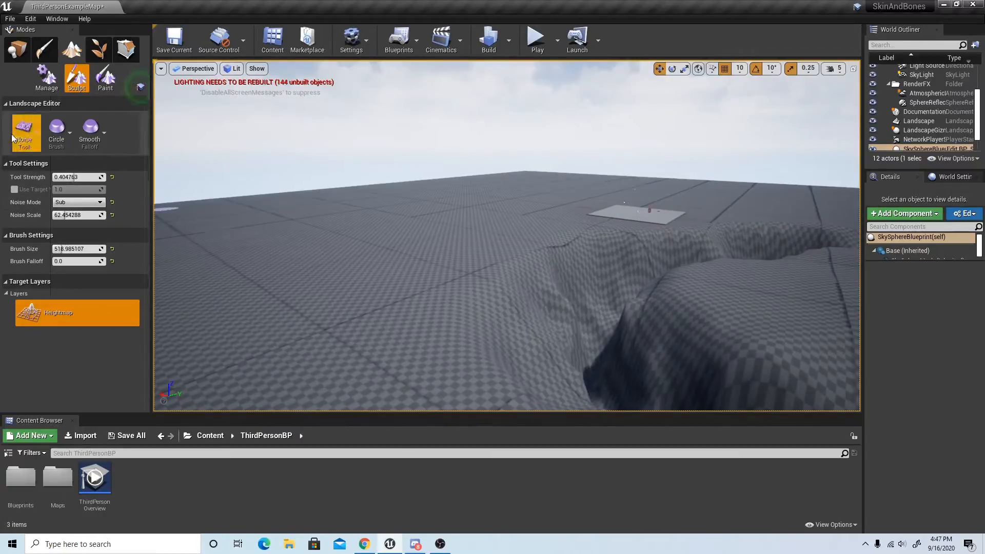
Switch to the Flatten tool, set the brush size to about 1272 and flatten the trench rim near the platform.
{"action": "left_click", "coordinate": [21, 132]}
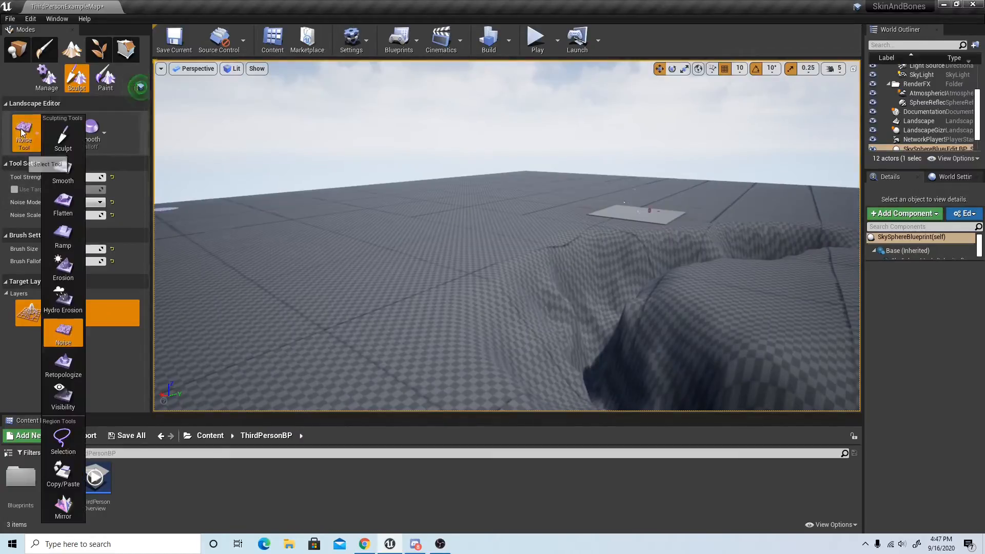
{"action": "left_click", "coordinate": [57, 210]}
{"action": "right_click_drag", "start_coordinate": [356, 238], "coordinate": [396, 246]}
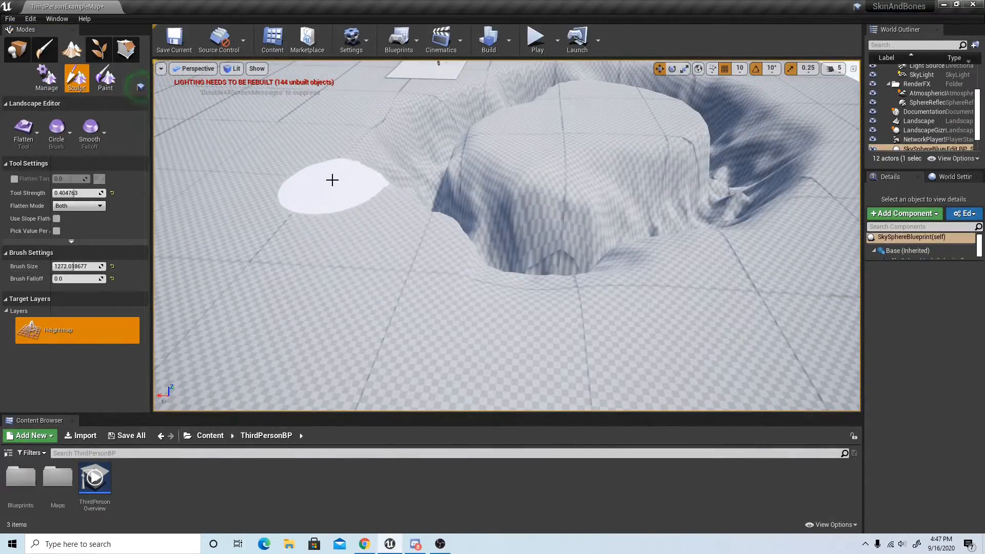
{"action": "left_click_drag", "start_coordinate": [358, 123], "coordinate": [394, 95]}
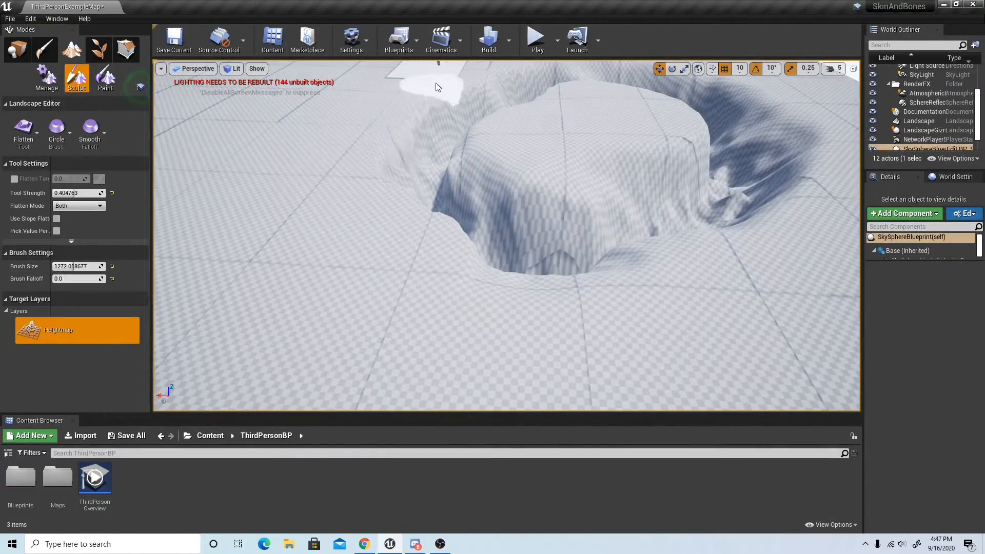
{"action": "mouse_move", "coordinate": [513, 77]}
{"action": "right_mouse_down"}
{"action": "mouse_move", "coordinate": [488, 66]}
{"action": "mouse_move", "coordinate": [536, 62]}
{"action": "mouse_move", "coordinate": [519, 165]}
{"action": "right_mouse_up"}
{"action": "key", "text": "w"}
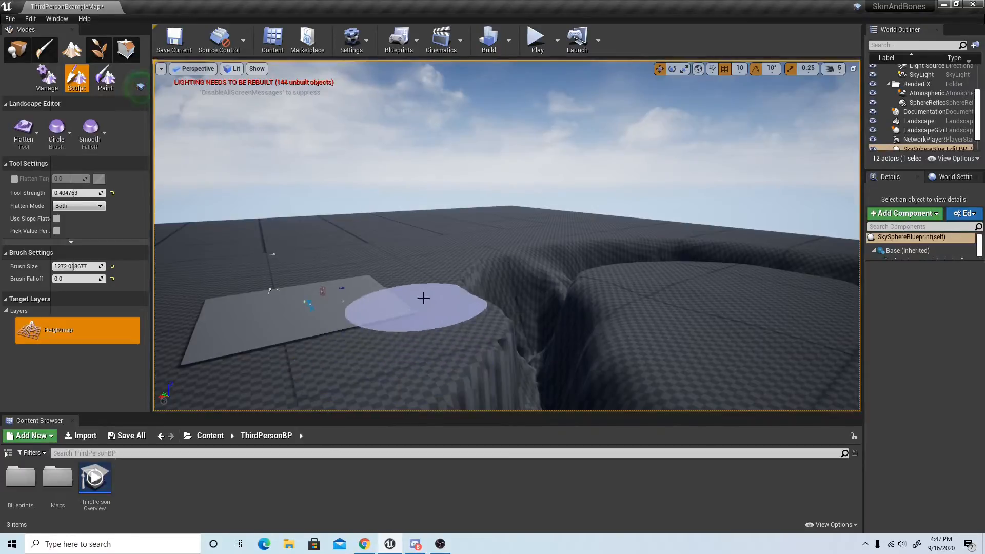
Flatten the ground around the trench rim and level a bridge from the surrounding terrain to the plateau.
{"action": "mouse_move", "coordinate": [475, 245]}
{"action": "right_mouse_down"}
{"action": "mouse_move", "coordinate": [470, 220]}
{"action": "mouse_move", "coordinate": [483, 321]}
{"action": "mouse_move", "coordinate": [400, 246]}
{"action": "mouse_move", "coordinate": [375, 303]}
{"action": "mouse_move", "coordinate": [354, 307]}
{"action": "mouse_move", "coordinate": [329, 267]}
{"action": "mouse_move", "coordinate": [298, 288]}
{"action": "right_mouse_up"}
{"action": "key", "text": "w"}
{"action": "key", "text": "d"}
{"action": "mouse_move", "coordinate": [527, 235]}
{"action": "right_mouse_down"}
{"action": "mouse_move", "coordinate": [549, 246]}
{"action": "mouse_move", "coordinate": [534, 302]}
{"action": "mouse_move", "coordinate": [544, 293]}
{"action": "mouse_move", "coordinate": [528, 235]}
{"action": "right_mouse_up"}
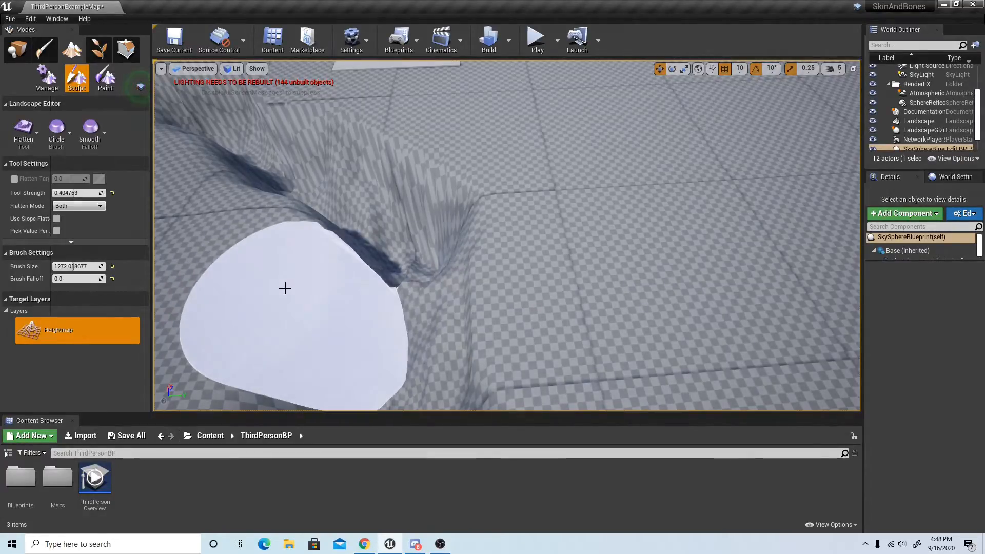
{"action": "mouse_move", "coordinate": [544, 288]}
{"action": "right_mouse_down"}
{"action": "mouse_move", "coordinate": [523, 328]}
{"action": "mouse_move", "coordinate": [544, 307]}
{"action": "right_mouse_up"}
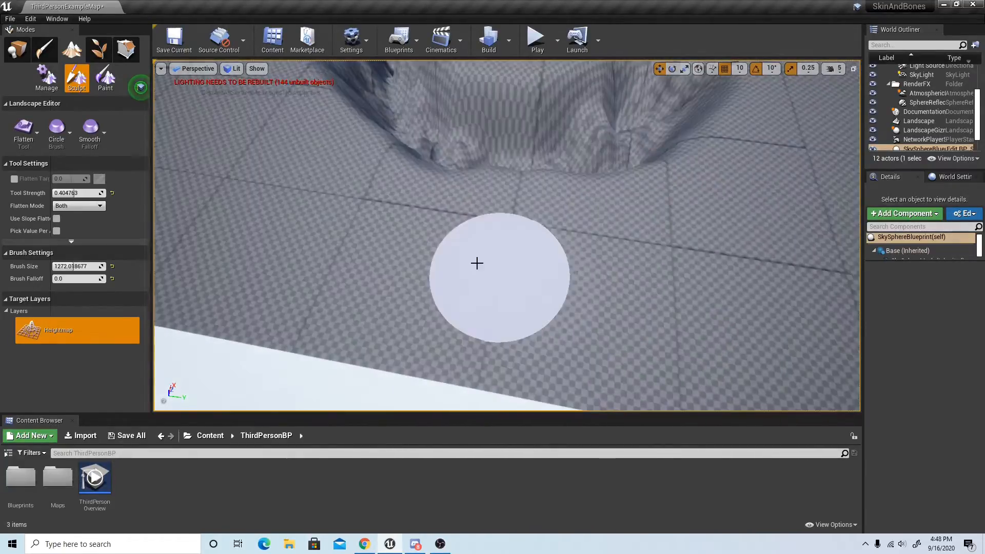
{"action": "right_click_drag", "start_coordinate": [477, 263], "coordinate": [480, 251]}
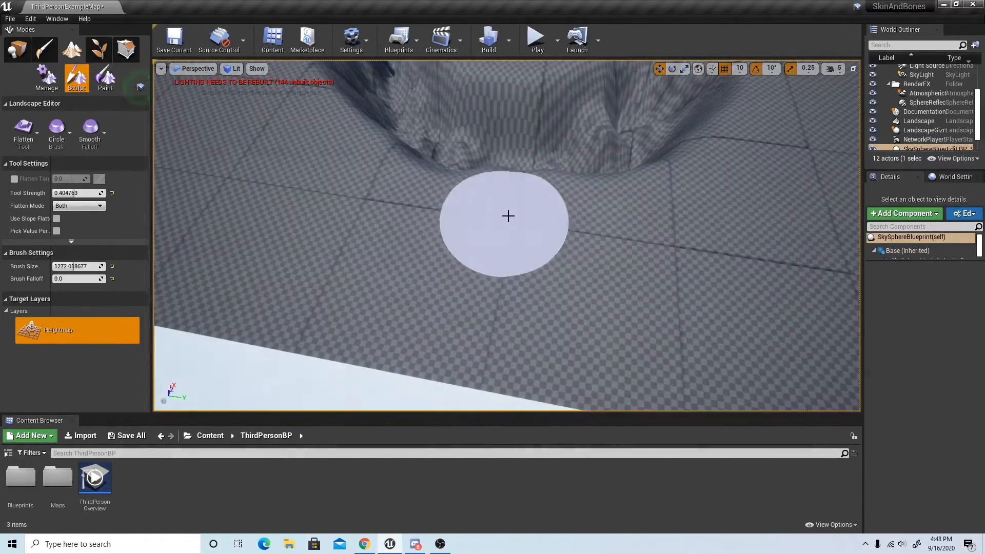
{"action": "right_click_drag", "start_coordinate": [556, 179], "coordinate": [584, 177]}
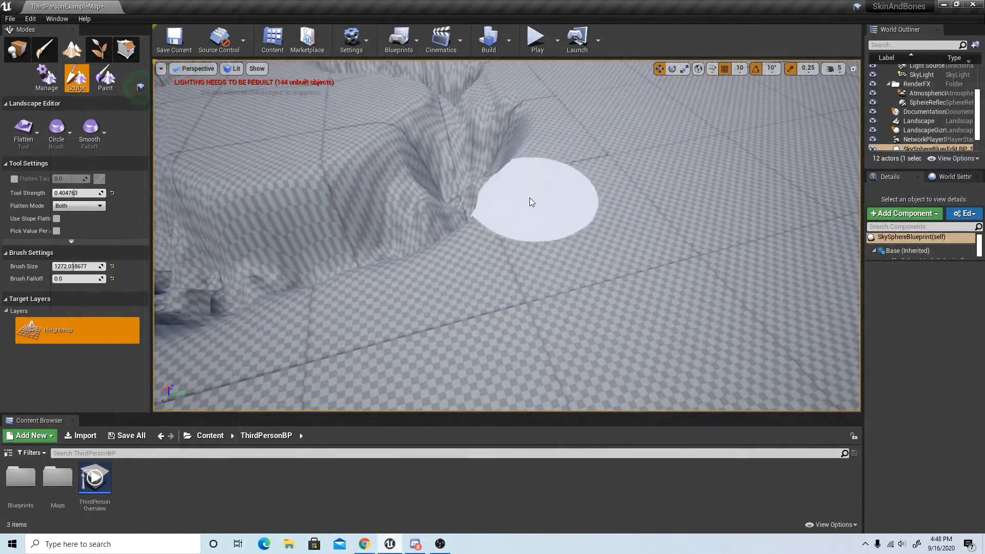
{"action": "right_click_drag", "start_coordinate": [281, 290], "coordinate": [133, 249]}
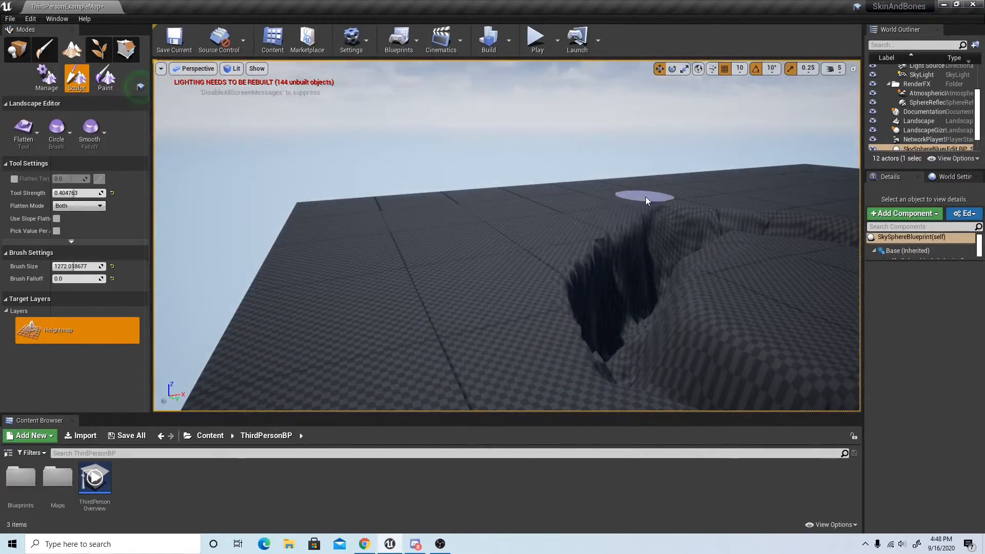
{"action": "mouse_move", "coordinate": [666, 200]}
{"action": "right_mouse_down"}
{"action": "mouse_move", "coordinate": [690, 183]}
{"action": "mouse_move", "coordinate": [693, 165]}
{"action": "mouse_move", "coordinate": [739, 210]}
{"action": "mouse_move", "coordinate": [741, 246]}
{"action": "mouse_move", "coordinate": [751, 180]}
{"action": "mouse_move", "coordinate": [816, 174]}
{"action": "mouse_move", "coordinate": [821, 185]}
{"action": "mouse_move", "coordinate": [811, 139]}
{"action": "mouse_move", "coordinate": [795, 210]}
{"action": "mouse_move", "coordinate": [692, 277]}
{"action": "mouse_move", "coordinate": [631, 241]}
{"action": "mouse_move", "coordinate": [590, 251]}
{"action": "right_mouse_up"}
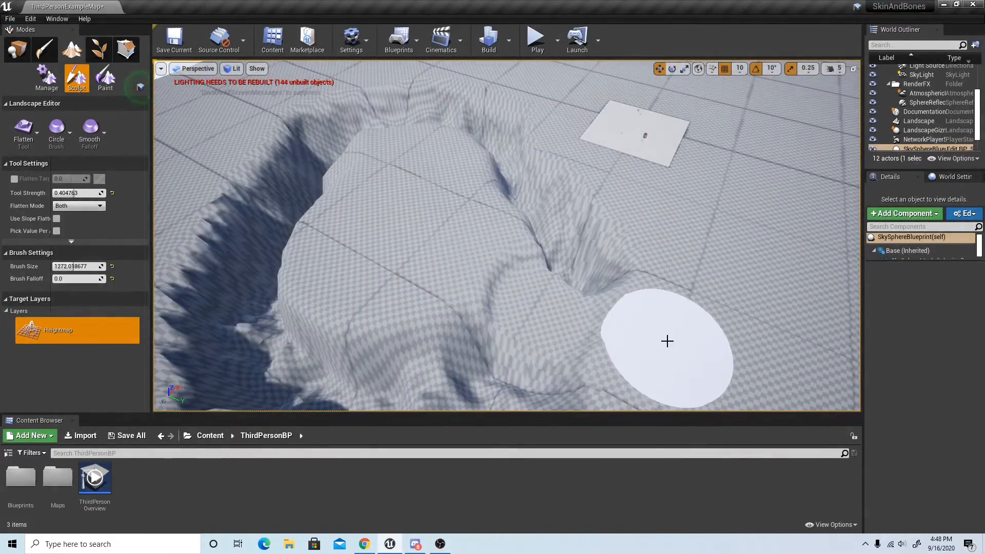
{"action": "mouse_move", "coordinate": [667, 341]}
{"action": "right_mouse_down"}
{"action": "mouse_move", "coordinate": [615, 308]}
{"action": "mouse_move", "coordinate": [657, 340]}
{"action": "right_mouse_up"}
Switch to the Smooth tool and smooth the rough edges of the bridge across the trench.
{"action": "left_click", "coordinate": [29, 125]}
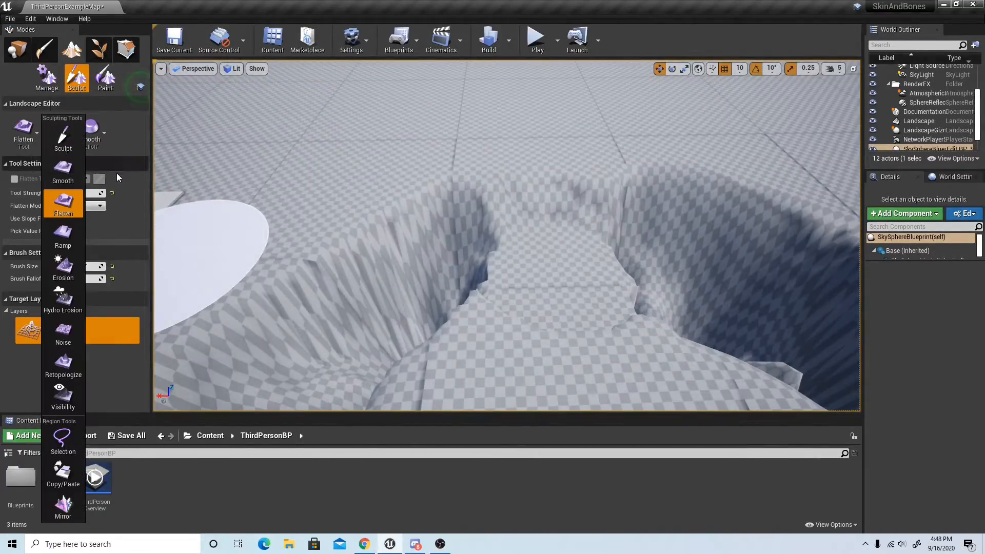
{"action": "left_click", "coordinate": [64, 195]}
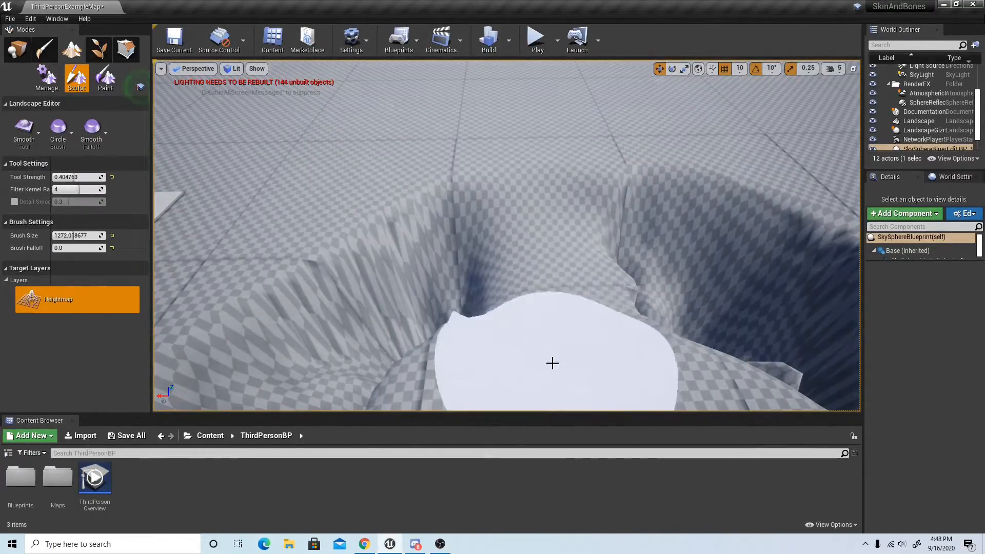
{"action": "mouse_move", "coordinate": [552, 363]}
{"action": "right_mouse_down"}
{"action": "mouse_move", "coordinate": [544, 359]}
{"action": "mouse_move", "coordinate": [564, 359]}
{"action": "right_mouse_up"}
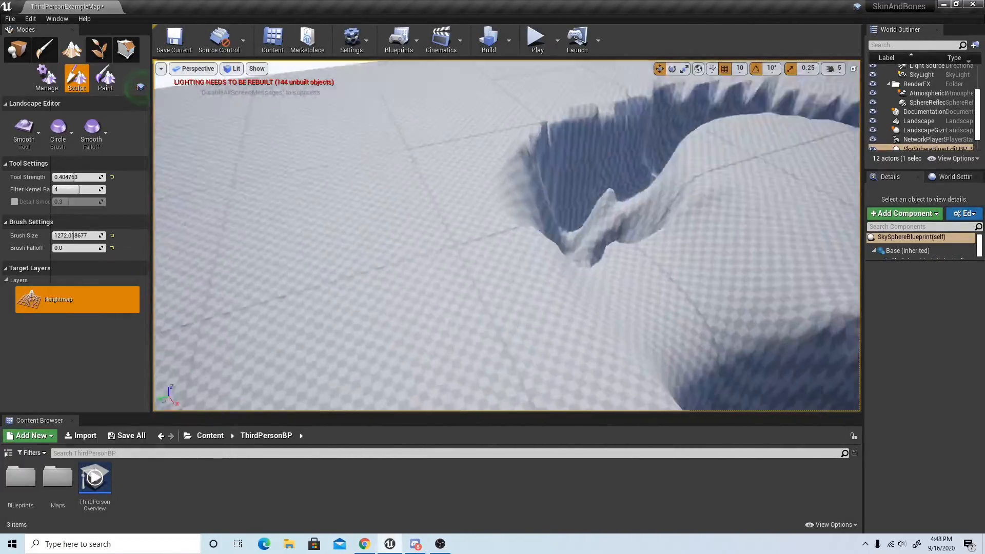
Switch to the Noise tool, set the brush size to about 609 and carve the trench next to the bridge.
{"action": "mouse_move", "coordinate": [461, 266]}
{"action": "right_mouse_down"}
{"action": "mouse_move", "coordinate": [506, 265]}
{"action": "mouse_move", "coordinate": [589, 308]}
{"action": "mouse_move", "coordinate": [530, 288]}
{"action": "right_mouse_up"}
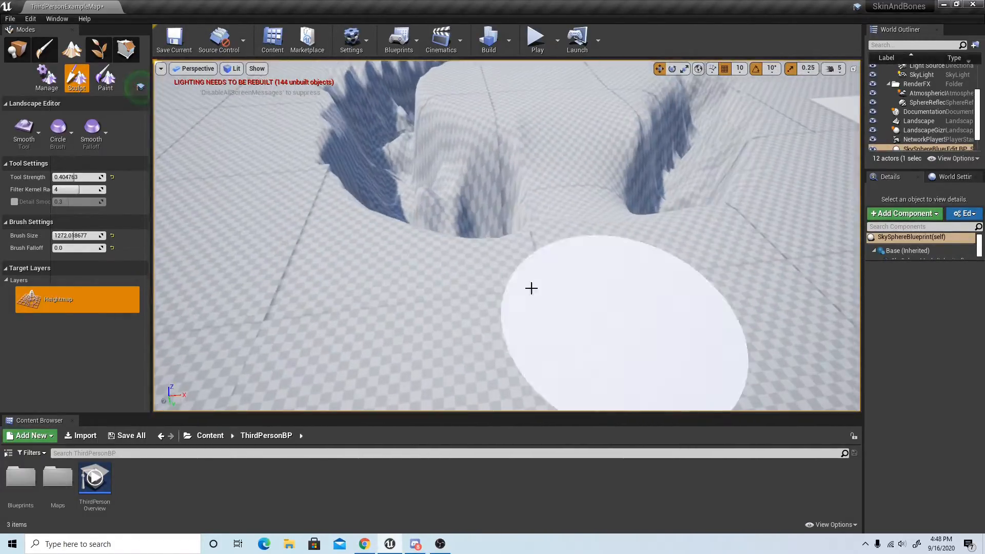
{"action": "left_click", "coordinate": [31, 135]}
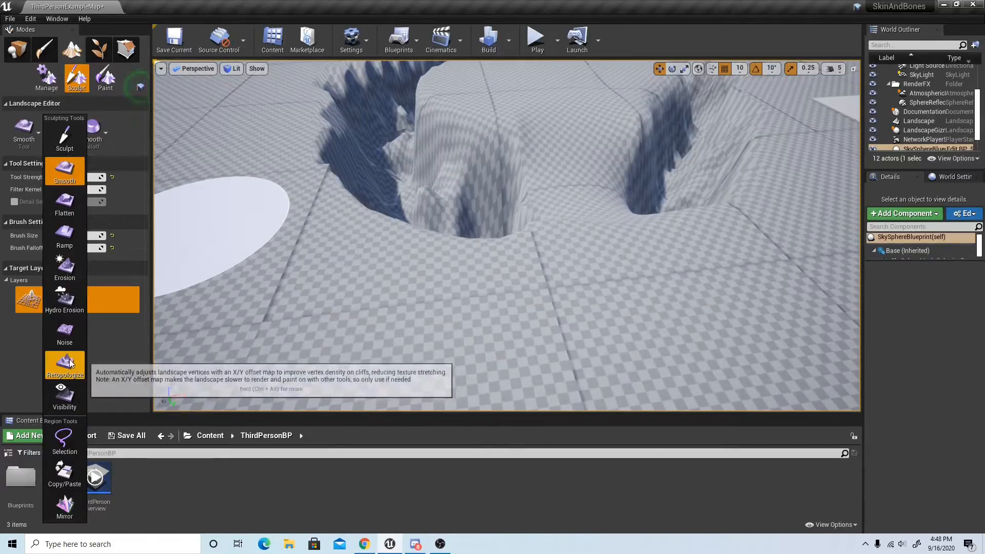
{"action": "left_click", "coordinate": [77, 348]}
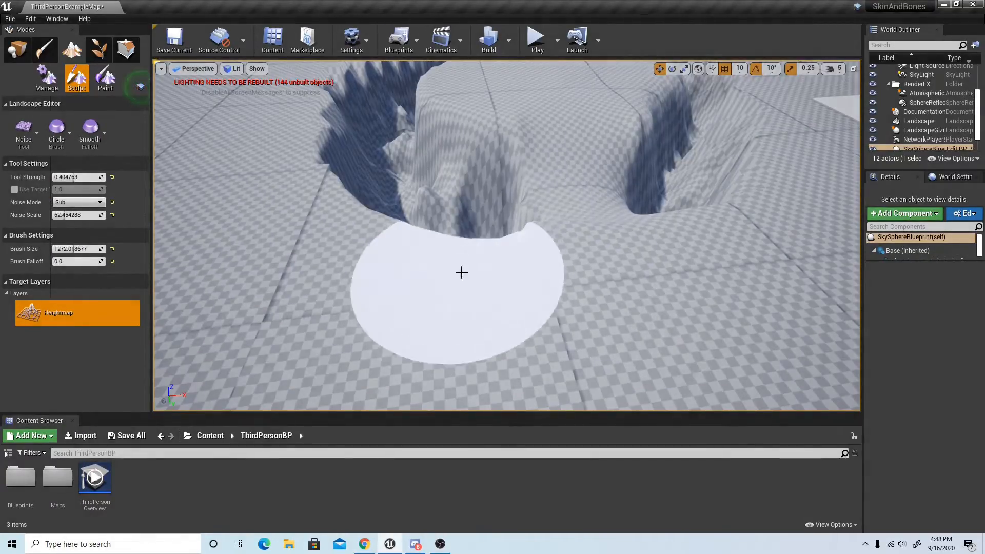
{"action": "right_click_drag", "start_coordinate": [462, 273], "coordinate": [605, 266]}
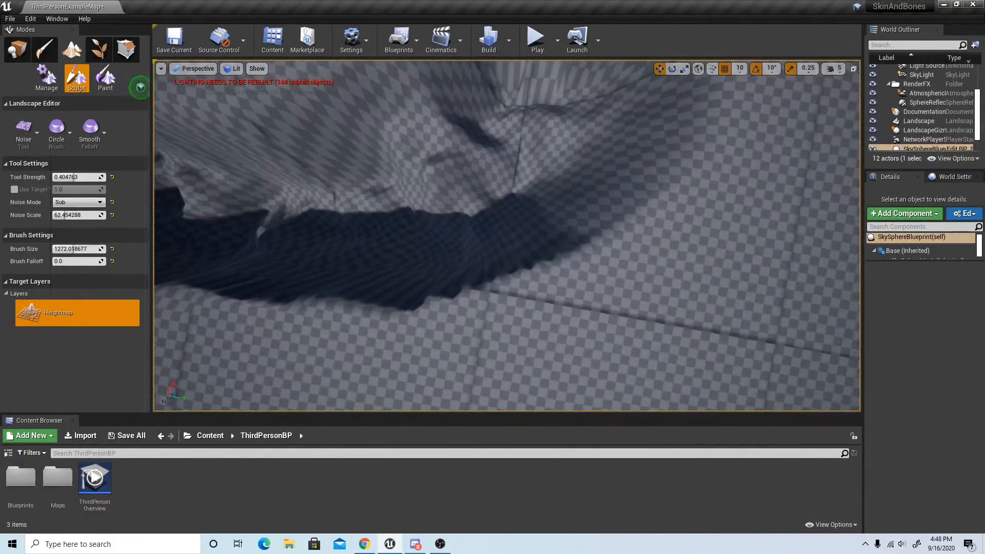
{"action": "right_click_drag", "start_coordinate": [441, 256], "coordinate": [518, 263]}
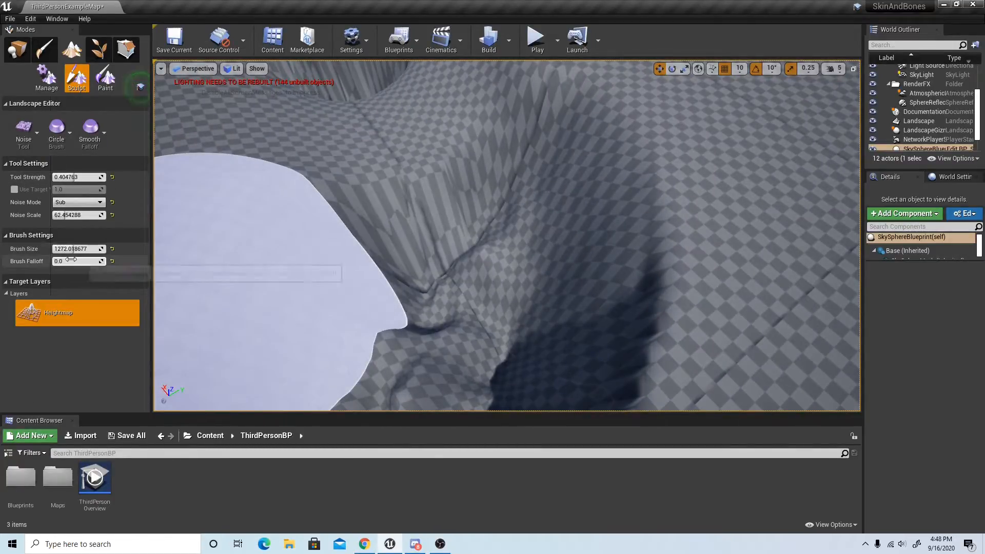
{"action": "left_click_drag", "start_coordinate": [66, 249], "coordinate": [62, 248]}
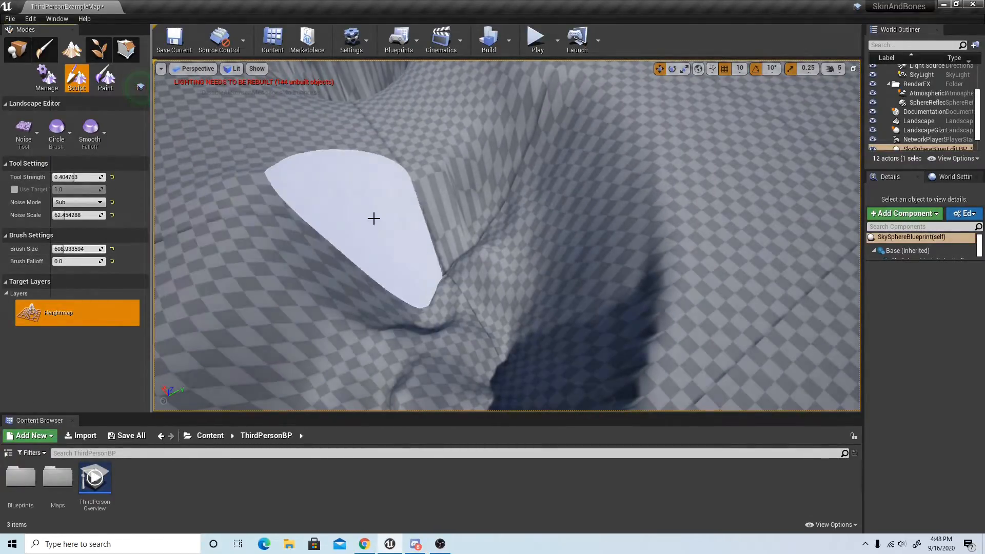
{"action": "mouse_move", "coordinate": [374, 218]}
{"action": "left_mouse_down"}
{"action": "mouse_move", "coordinate": [490, 225]}
{"action": "mouse_move", "coordinate": [441, 283]}
{"action": "mouse_move", "coordinate": [490, 344]}
{"action": "left_mouse_up"}
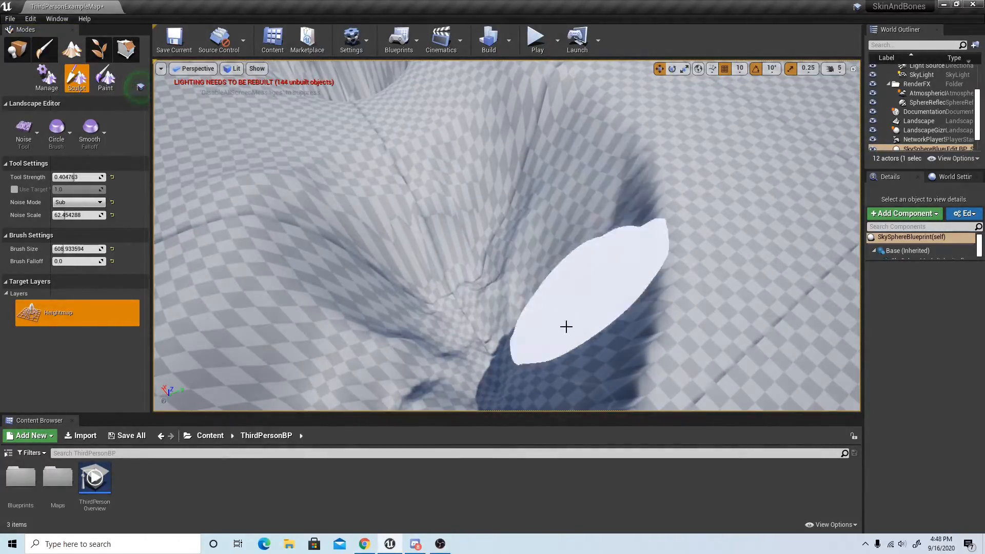
Roughen and deepen the trench walls and floor around the plateau with subtractive noise, including the stretch beside the platform.
{"action": "mouse_move", "coordinate": [543, 281]}
{"action": "right_mouse_down"}
{"action": "mouse_move", "coordinate": [534, 212]}
{"action": "mouse_move", "coordinate": [379, 224]}
{"action": "mouse_move", "coordinate": [441, 287]}
{"action": "mouse_move", "coordinate": [462, 274]}
{"action": "mouse_move", "coordinate": [444, 285]}
{"action": "mouse_move", "coordinate": [454, 282]}
{"action": "mouse_move", "coordinate": [501, 334]}
{"action": "right_mouse_up"}
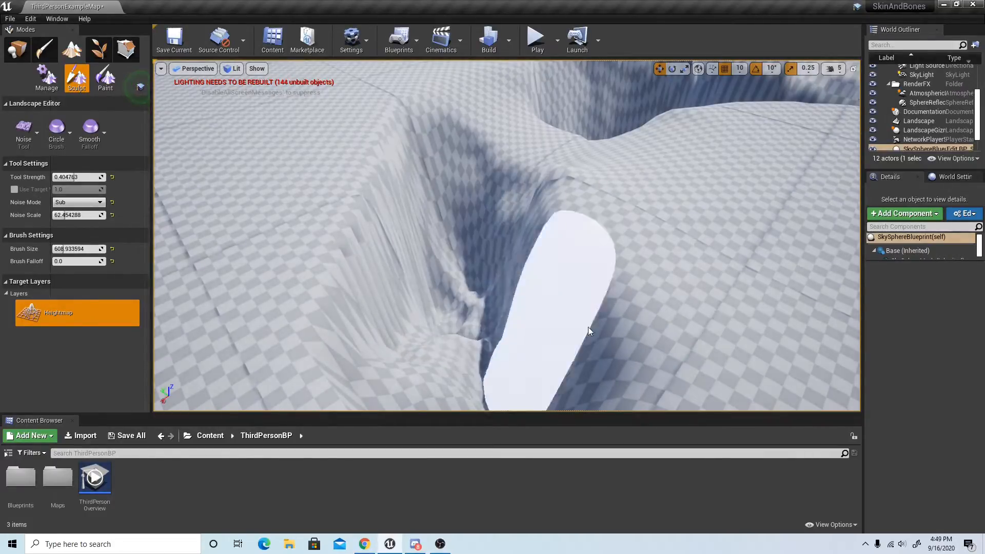
{"action": "mouse_move", "coordinate": [587, 329]}
{"action": "right_mouse_down"}
{"action": "mouse_move", "coordinate": [554, 334]}
{"action": "mouse_move", "coordinate": [564, 302]}
{"action": "mouse_move", "coordinate": [615, 287]}
{"action": "right_mouse_up"}
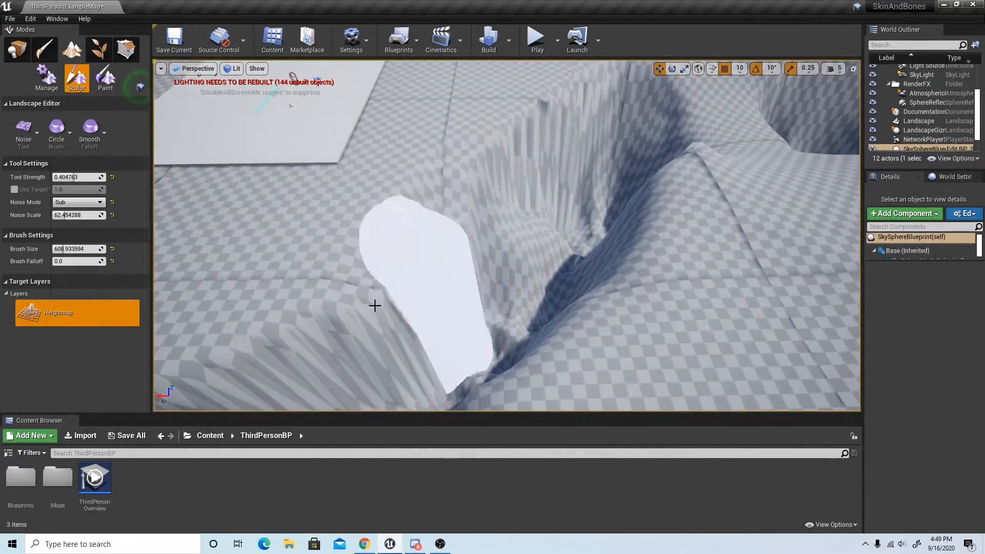
{"action": "right_click_drag", "start_coordinate": [532, 250], "coordinate": [587, 217]}
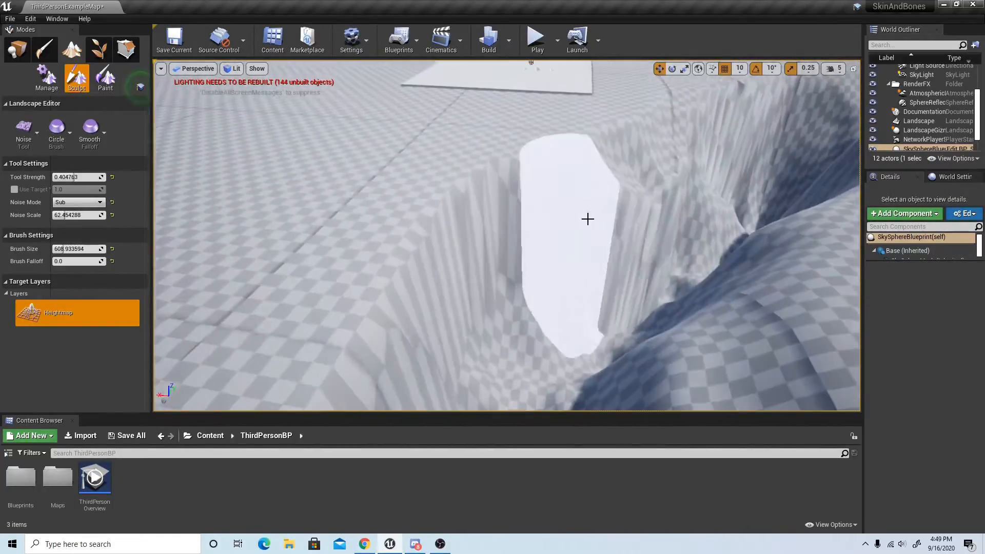
{"action": "right_click_drag", "start_coordinate": [457, 328], "coordinate": [457, 328]}
{"action": "right_click_drag", "start_coordinate": [590, 241], "coordinate": [589, 241]}
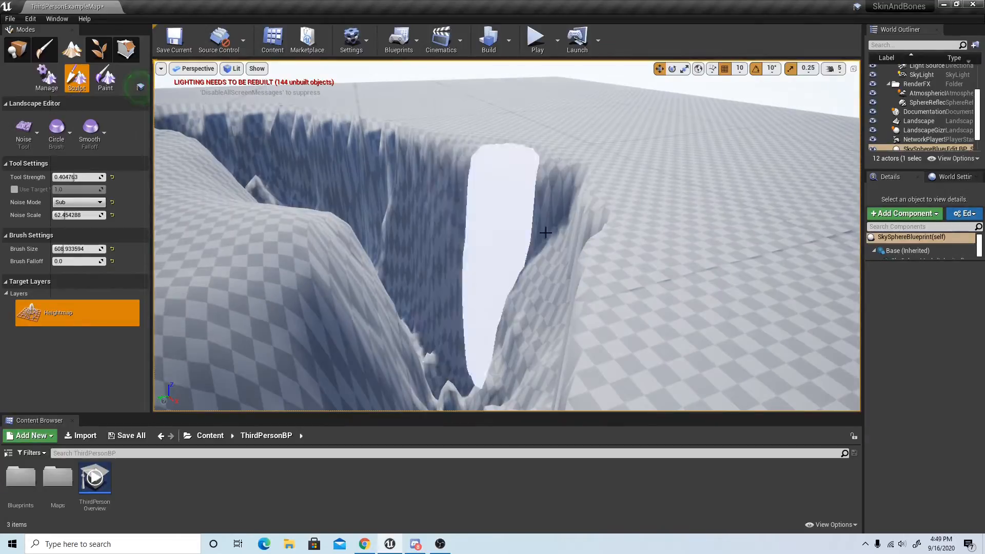
{"action": "right_click_drag", "start_coordinate": [502, 238], "coordinate": [502, 239]}
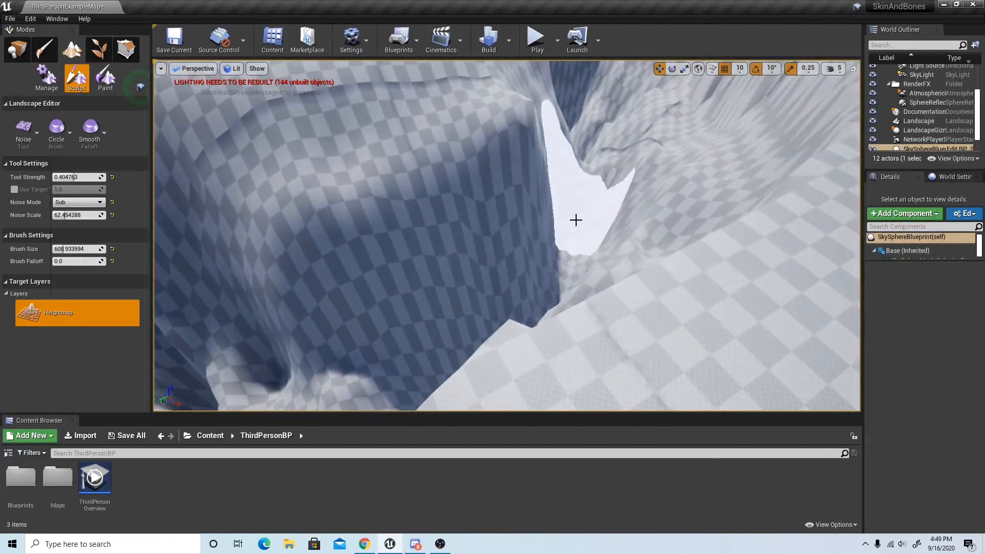
{"action": "right_click_drag", "start_coordinate": [576, 220], "coordinate": [566, 213]}
{"action": "right_click_drag", "start_coordinate": [477, 205], "coordinate": [468, 229]}
{"action": "right_click_drag", "start_coordinate": [607, 279], "coordinate": [607, 279]}
{"action": "right_click_drag", "start_coordinate": [560, 346], "coordinate": [560, 346]}
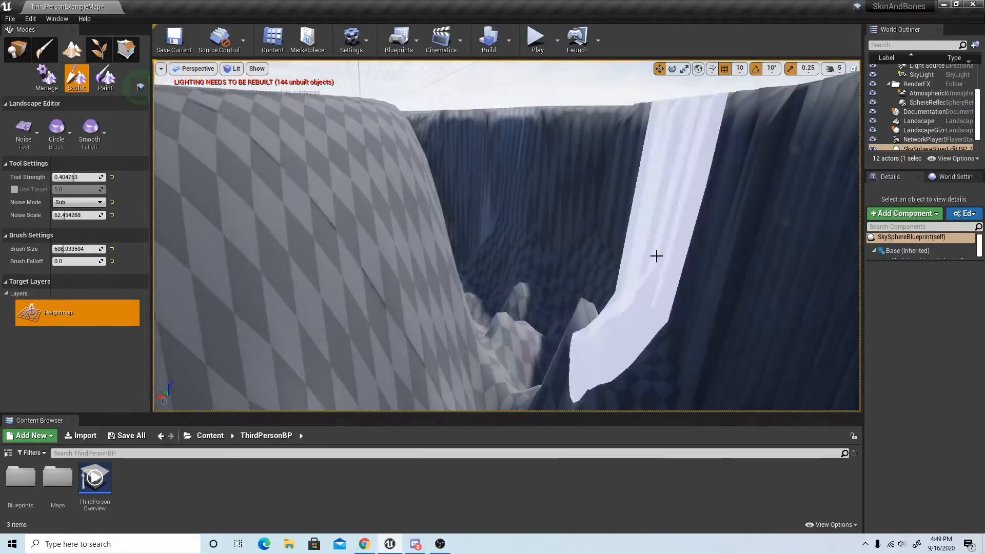
{"action": "right_click_drag", "start_coordinate": [655, 255], "coordinate": [655, 255]}
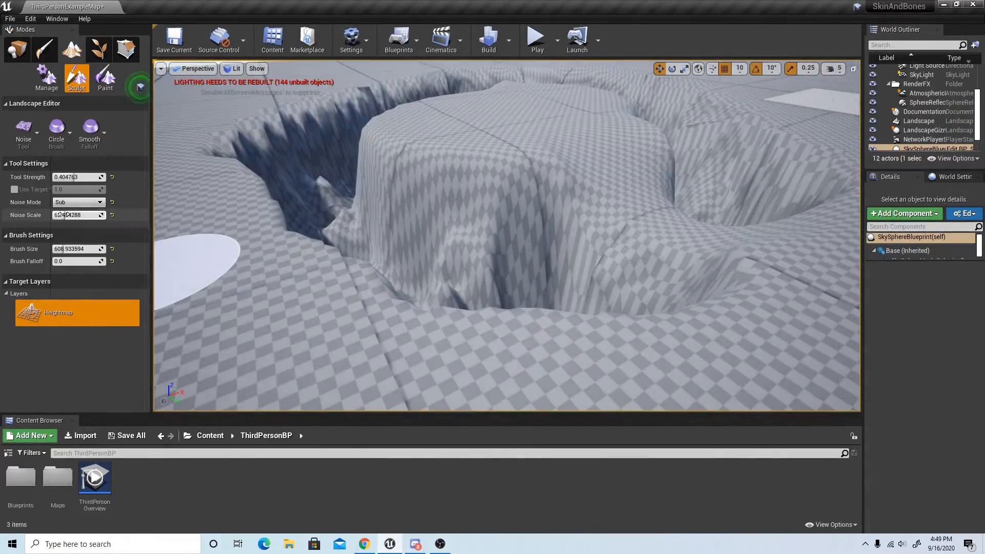
Set the noise scale to about 23.61 and roughen the trench around the plateau.
{"action": "left_click_drag", "start_coordinate": [62, 215], "coordinate": [36, 215]}
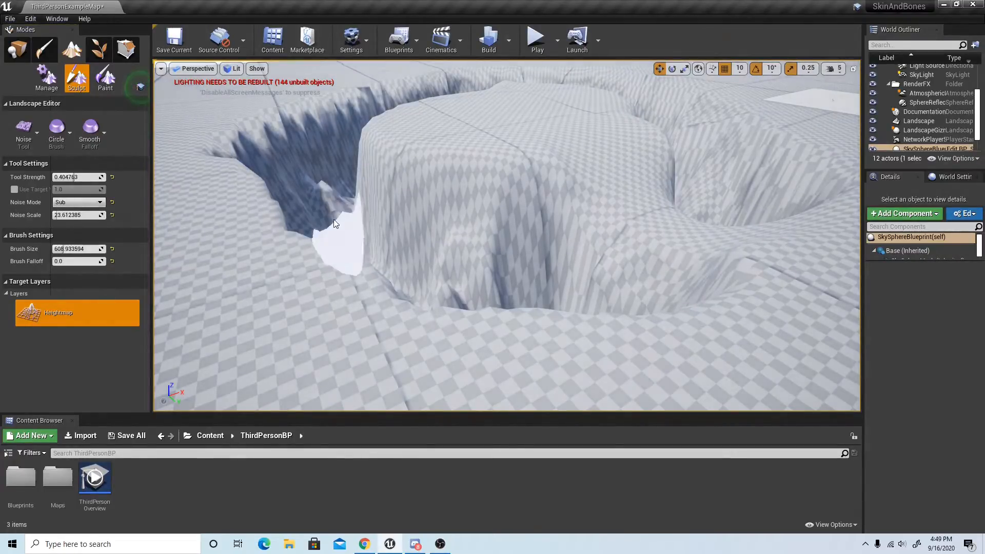
{"action": "right_click_drag", "start_coordinate": [635, 233], "coordinate": [635, 233]}
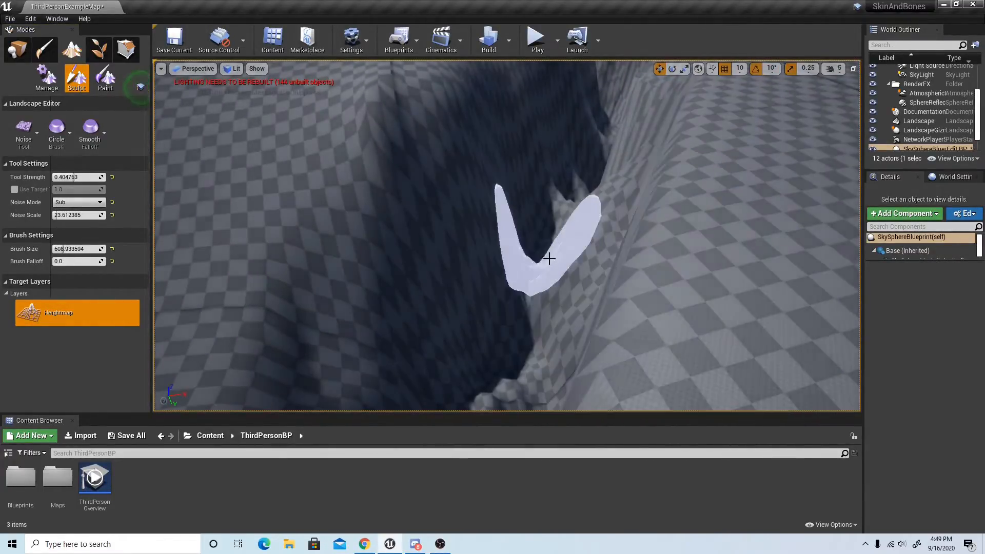
{"action": "right_click_drag", "start_coordinate": [549, 258], "coordinate": [548, 258]}
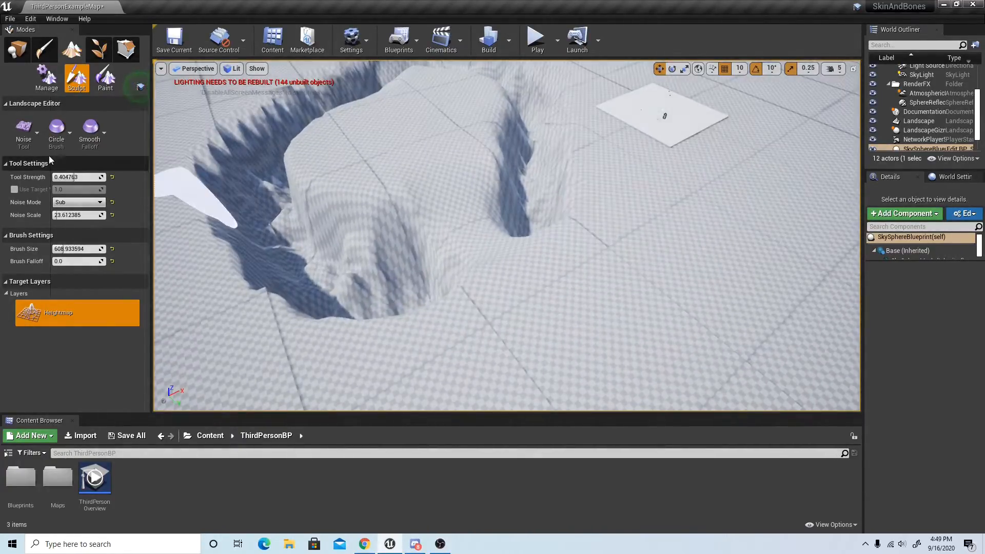
Set the brush size to about 764 and extend the trench outward from the plateau in a curve across the flat ground.
{"action": "right_click_drag", "start_coordinate": [548, 258], "coordinate": [548, 258]}
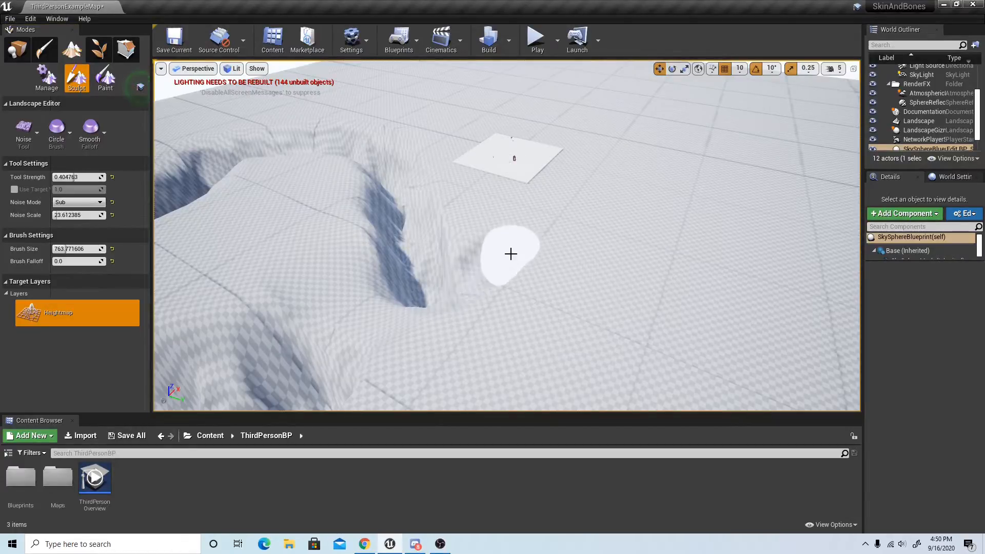
{"action": "right_click_drag", "start_coordinate": [442, 289], "coordinate": [463, 276]}
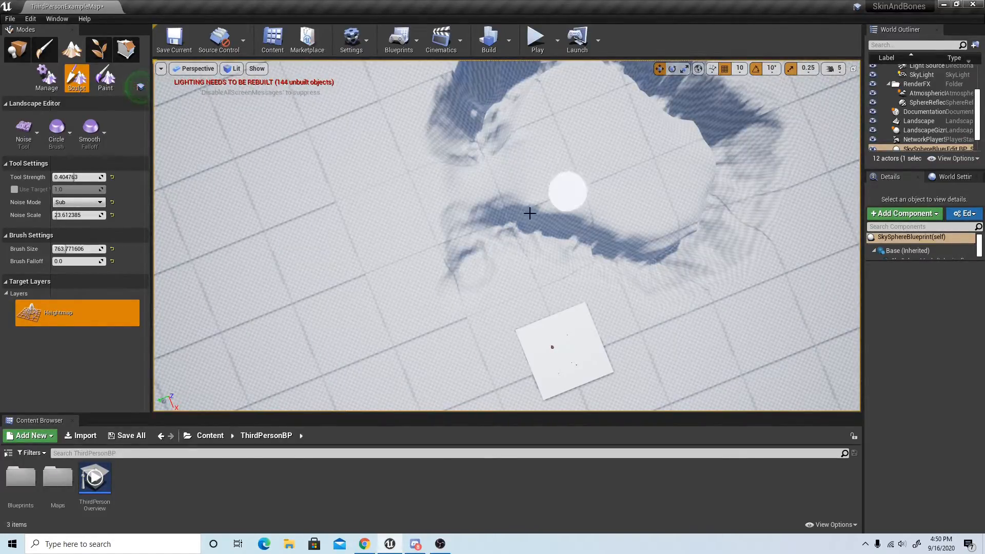
{"action": "right_click_drag", "start_coordinate": [493, 176], "coordinate": [492, 177]}
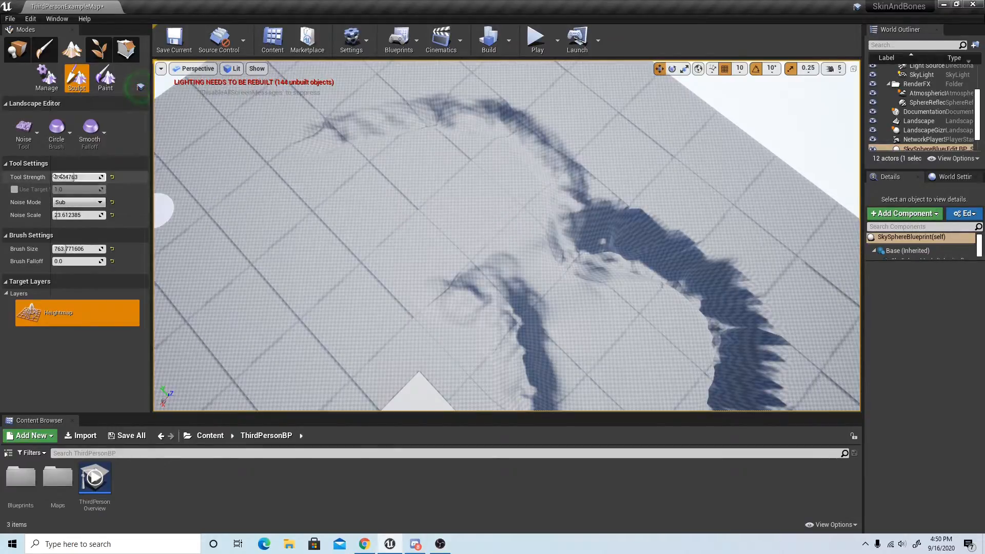
Set the tool strength to about 0.557 and carve two curved channels across the ground around the platform area.
{"action": "left_click_drag", "start_coordinate": [57, 177], "coordinate": [77, 177]}
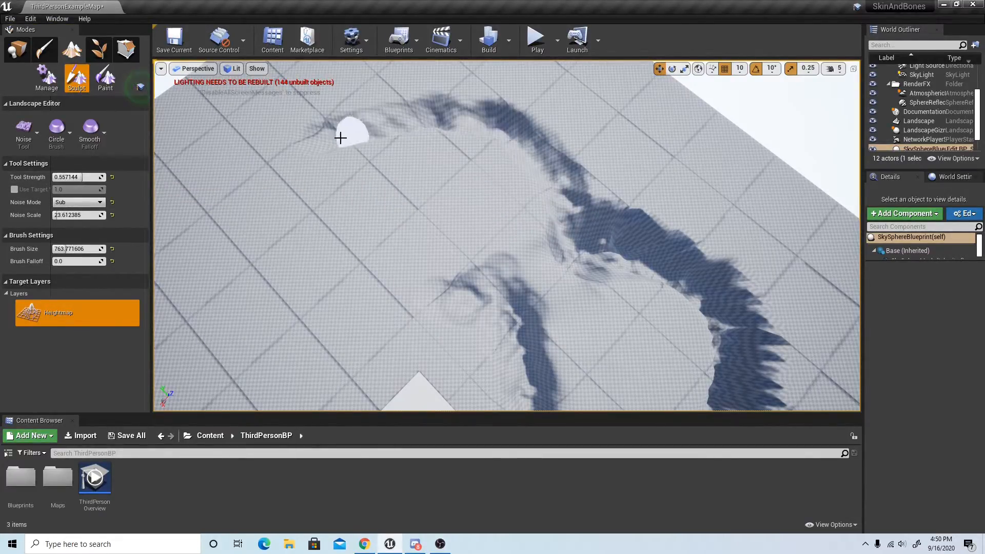
{"action": "left_click_drag", "start_coordinate": [311, 148], "coordinate": [232, 202]}
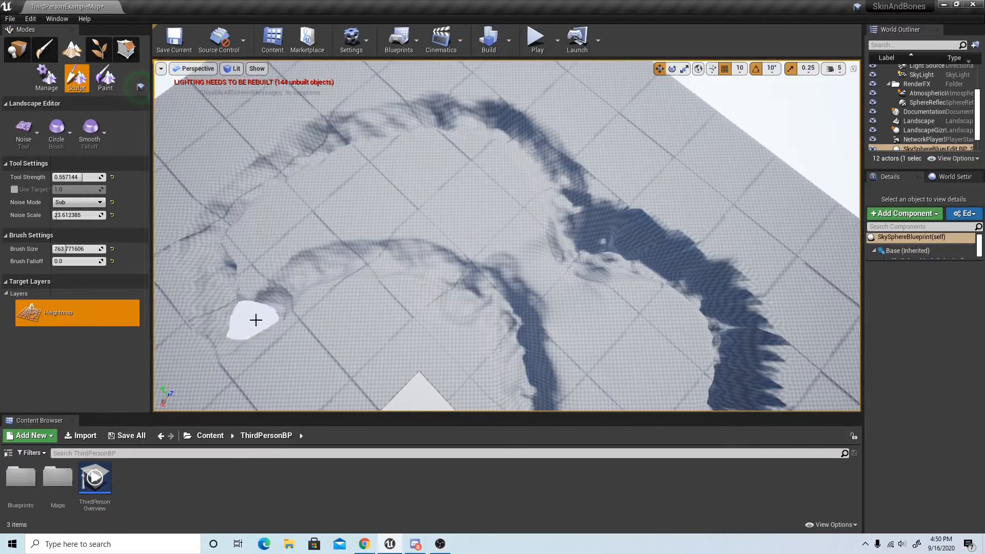
{"action": "mouse_move", "coordinate": [343, 328]}
{"action": "right_mouse_down"}
{"action": "mouse_move", "coordinate": [385, 323]}
{"action": "mouse_move", "coordinate": [372, 257]}
{"action": "mouse_move", "coordinate": [377, 308]}
{"action": "mouse_move", "coordinate": [385, 329]}
{"action": "mouse_move", "coordinate": [405, 318]}
{"action": "mouse_move", "coordinate": [400, 338]}
{"action": "mouse_move", "coordinate": [421, 328]}
{"action": "mouse_move", "coordinate": [415, 308]}
{"action": "mouse_move", "coordinate": [462, 303]}
{"action": "mouse_move", "coordinate": [467, 287]}
{"action": "mouse_move", "coordinate": [442, 308]}
{"action": "mouse_move", "coordinate": [462, 318]}
{"action": "mouse_move", "coordinate": [446, 323]}
{"action": "mouse_move", "coordinate": [460, 287]}
{"action": "mouse_move", "coordinate": [451, 285]}
{"action": "mouse_move", "coordinate": [436, 306]}
{"action": "mouse_move", "coordinate": [508, 264]}
{"action": "mouse_move", "coordinate": [500, 272]}
{"action": "mouse_move", "coordinate": [518, 272]}
{"action": "mouse_move", "coordinate": [487, 247]}
{"action": "mouse_move", "coordinate": [426, 277]}
{"action": "mouse_move", "coordinate": [436, 280]}
{"action": "mouse_move", "coordinate": [428, 259]}
{"action": "mouse_move", "coordinate": [444, 259]}
{"action": "mouse_move", "coordinate": [457, 210]}
{"action": "mouse_move", "coordinate": [477, 195]}
{"action": "mouse_move", "coordinate": [508, 287]}
{"action": "right_mouse_up"}
{"action": "right_click_drag", "start_coordinate": [349, 294], "coordinate": [379, 310]}
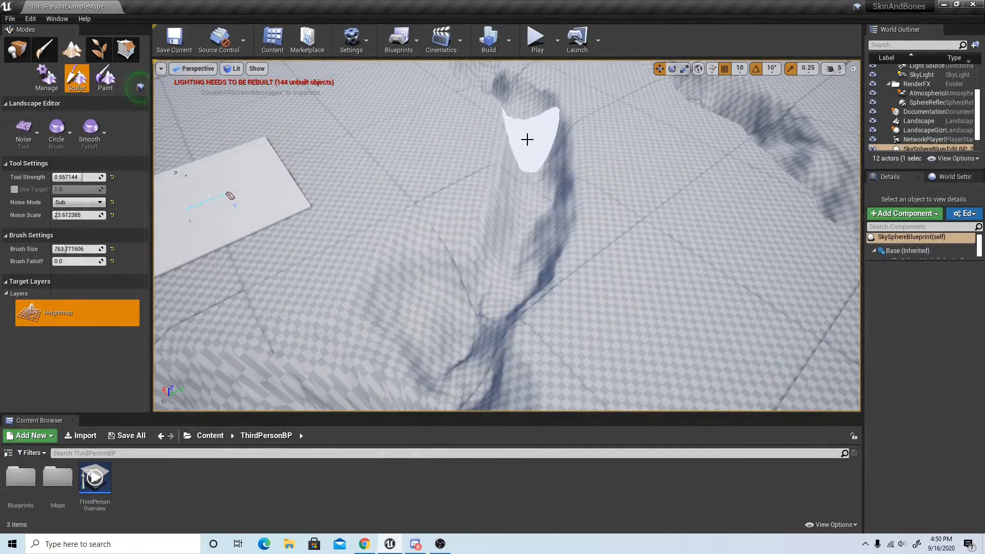
Deepen the channel running between the platform and the plateau with another subtractive noise stroke.
{"action": "mouse_move", "coordinate": [527, 139]}
{"action": "right_mouse_down"}
{"action": "mouse_move", "coordinate": [539, 131]}
{"action": "mouse_move", "coordinate": [548, 154]}
{"action": "right_mouse_up"}
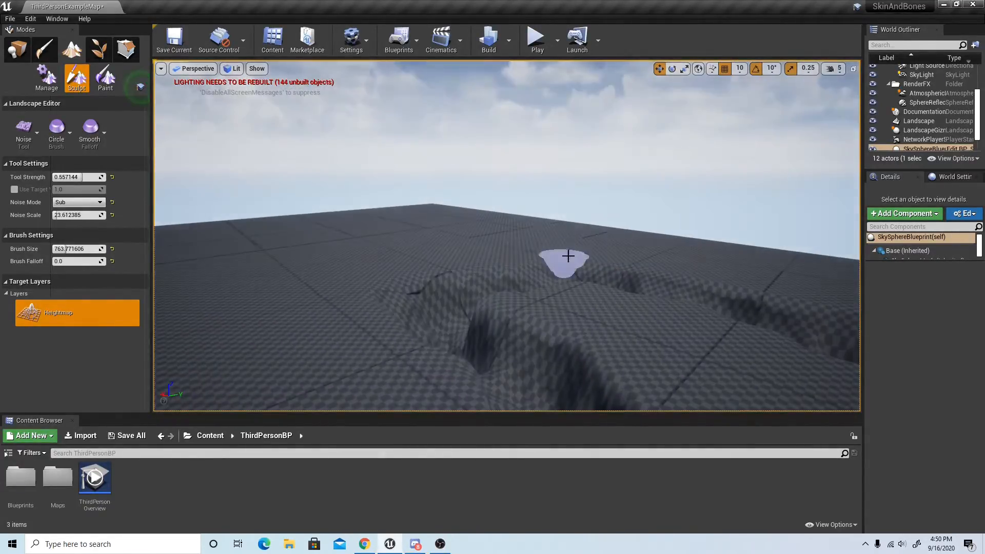
{"action": "right_click_drag", "start_coordinate": [568, 256], "coordinate": [494, 241]}
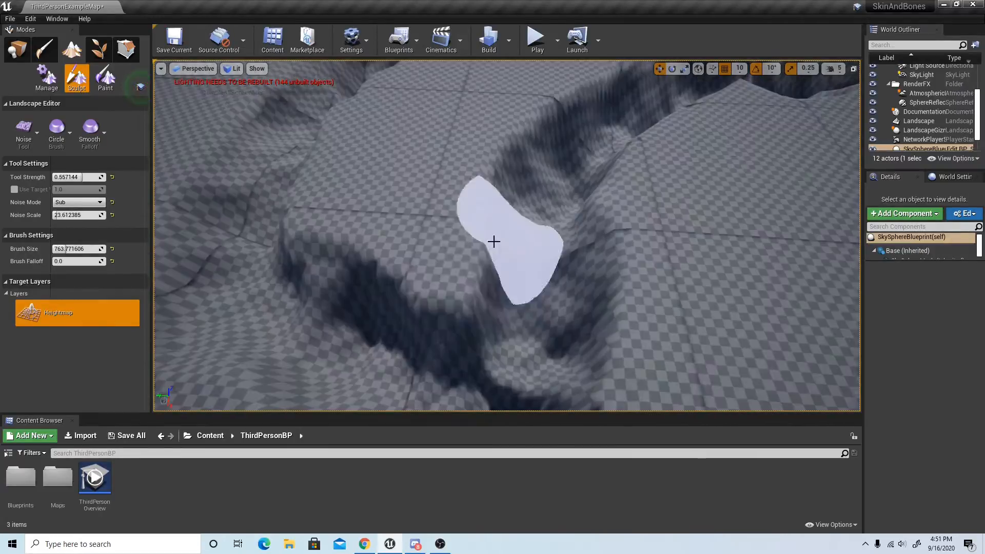
{"action": "mouse_move", "coordinate": [493, 241]}
{"action": "left_mouse_down"}
{"action": "mouse_move", "coordinate": [552, 231]}
{"action": "mouse_move", "coordinate": [510, 383]}
{"action": "left_mouse_up"}
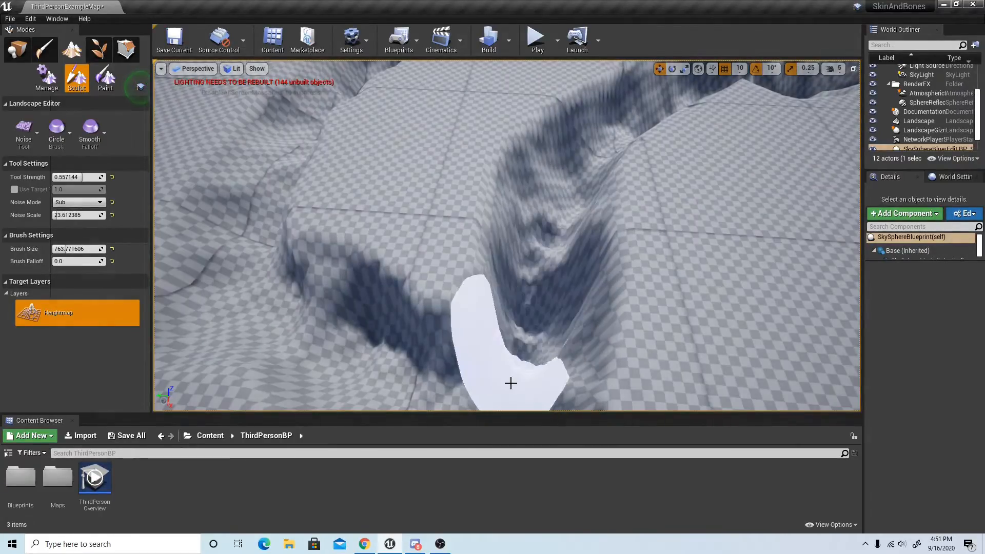
{"action": "mouse_move", "coordinate": [549, 307]}
{"action": "right_mouse_down"}
{"action": "mouse_move", "coordinate": [572, 263]}
{"action": "mouse_move", "coordinate": [492, 264]}
{"action": "mouse_move", "coordinate": [519, 259]}
{"action": "right_mouse_up"}
Set the brush size to about 2605 and the tool strength to about 0.205, and carve a rough, jagged pit around the platform.
{"action": "mouse_move", "coordinate": [509, 200]}
{"action": "right_mouse_down"}
{"action": "mouse_move", "coordinate": [513, 226]}
{"action": "mouse_move", "coordinate": [538, 197]}
{"action": "mouse_move", "coordinate": [508, 229]}
{"action": "mouse_move", "coordinate": [475, 198]}
{"action": "mouse_move", "coordinate": [464, 203]}
{"action": "mouse_move", "coordinate": [490, 195]}
{"action": "mouse_move", "coordinate": [484, 177]}
{"action": "mouse_move", "coordinate": [462, 226]}
{"action": "mouse_move", "coordinate": [469, 231]}
{"action": "mouse_move", "coordinate": [462, 201]}
{"action": "mouse_move", "coordinate": [451, 213]}
{"action": "mouse_move", "coordinate": [465, 210]}
{"action": "mouse_move", "coordinate": [459, 226]}
{"action": "mouse_move", "coordinate": [456, 189]}
{"action": "mouse_move", "coordinate": [461, 220]}
{"action": "mouse_move", "coordinate": [534, 193]}
{"action": "right_mouse_up"}
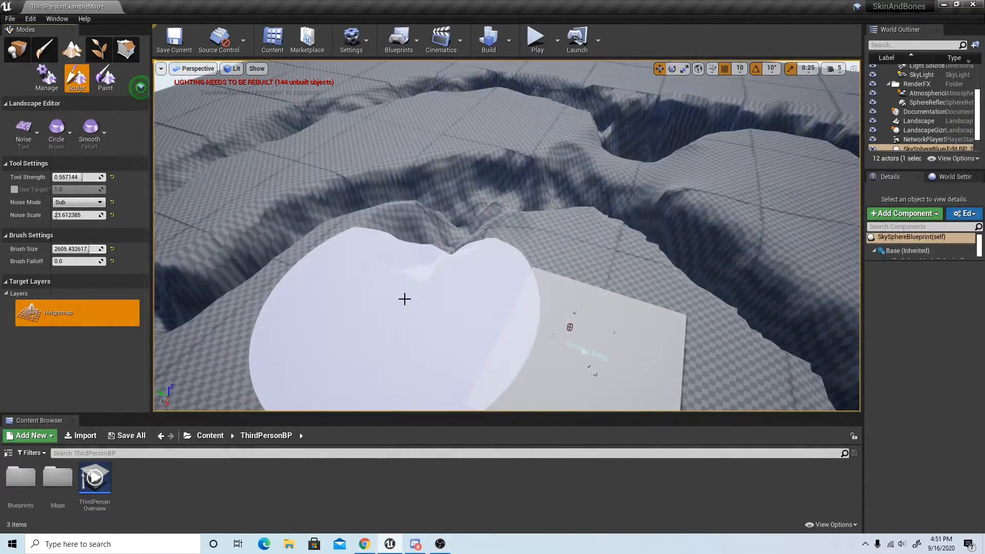
{"action": "mouse_move", "coordinate": [403, 297]}
{"action": "left_mouse_down"}
{"action": "mouse_move", "coordinate": [382, 281]}
{"action": "mouse_move", "coordinate": [567, 351]}
{"action": "left_mouse_up"}
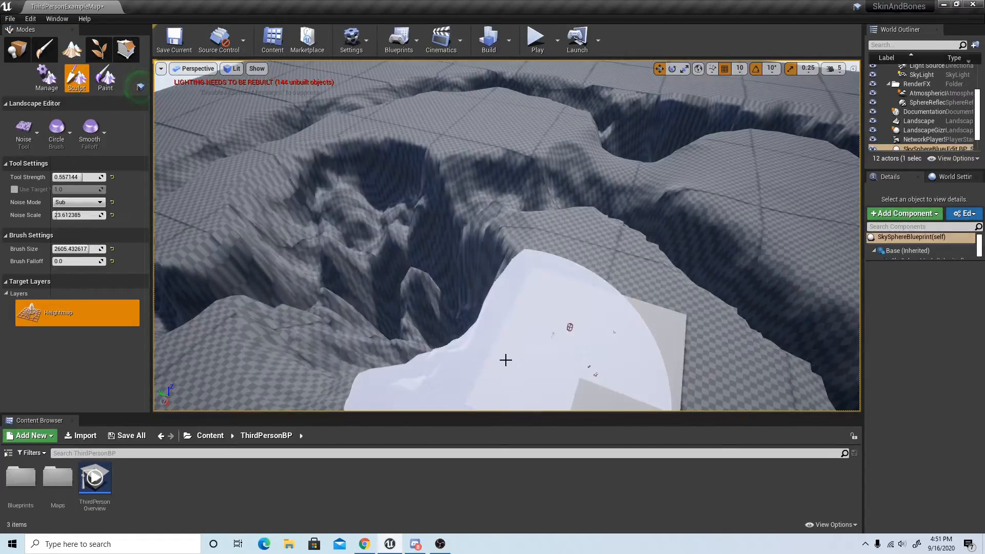
{"action": "key", "text": "ctrl+z"}
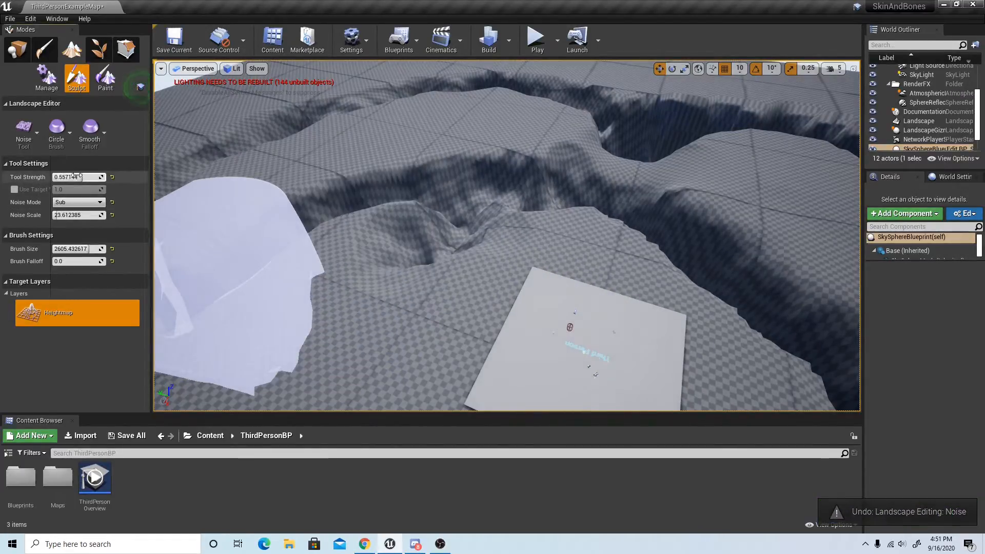
{"action": "left_click_drag", "start_coordinate": [64, 177], "coordinate": [64, 177]}
{"action": "left_click_drag", "start_coordinate": [380, 292], "coordinate": [352, 305]}
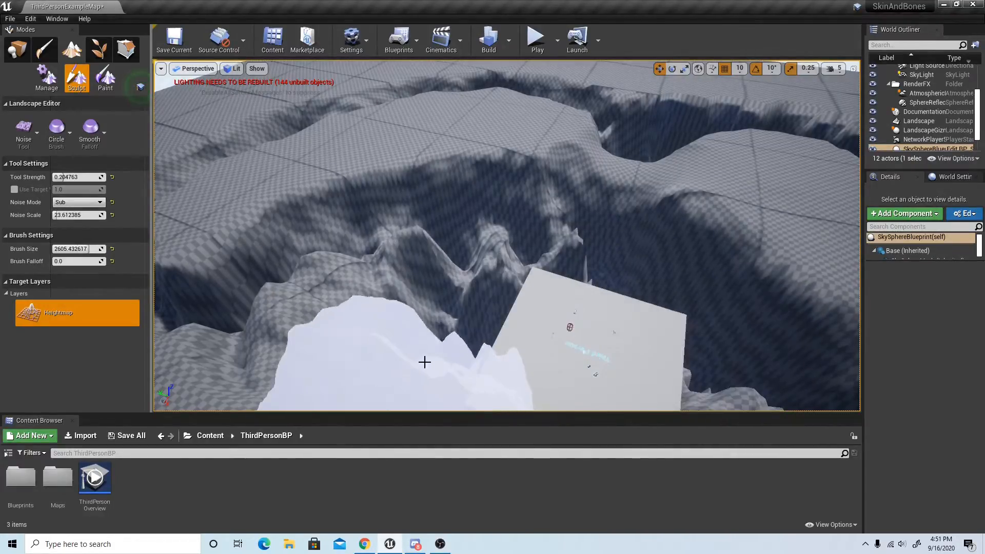
{"action": "mouse_move", "coordinate": [447, 388]}
{"action": "right_mouse_down"}
{"action": "mouse_move", "coordinate": [398, 391]}
{"action": "mouse_move", "coordinate": [359, 376]}
{"action": "right_mouse_up"}
{"action": "key", "text": "w"}
{"action": "mouse_move", "coordinate": [547, 310]}
{"action": "right_mouse_down"}
{"action": "mouse_move", "coordinate": [636, 349]}
{"action": "mouse_move", "coordinate": [615, 307]}
{"action": "mouse_move", "coordinate": [585, 323]}
{"action": "mouse_move", "coordinate": [621, 303]}
{"action": "mouse_move", "coordinate": [569, 335]}
{"action": "right_mouse_up"}
{"action": "key", "text": "s"}
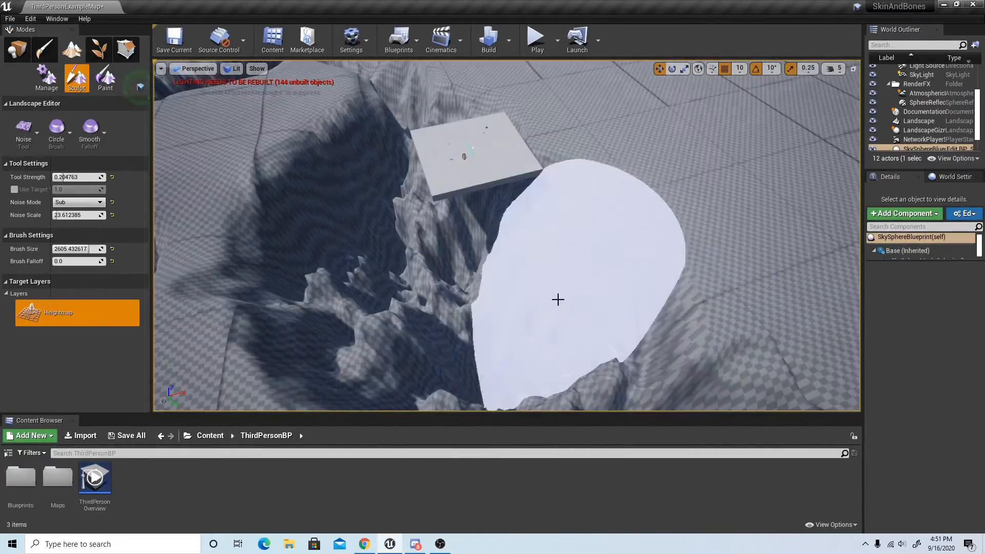
Set the brush size to about 1236 and carve noise into the ground along the edge of the pit around the platform.
{"action": "key", "text": "bracketleft"}
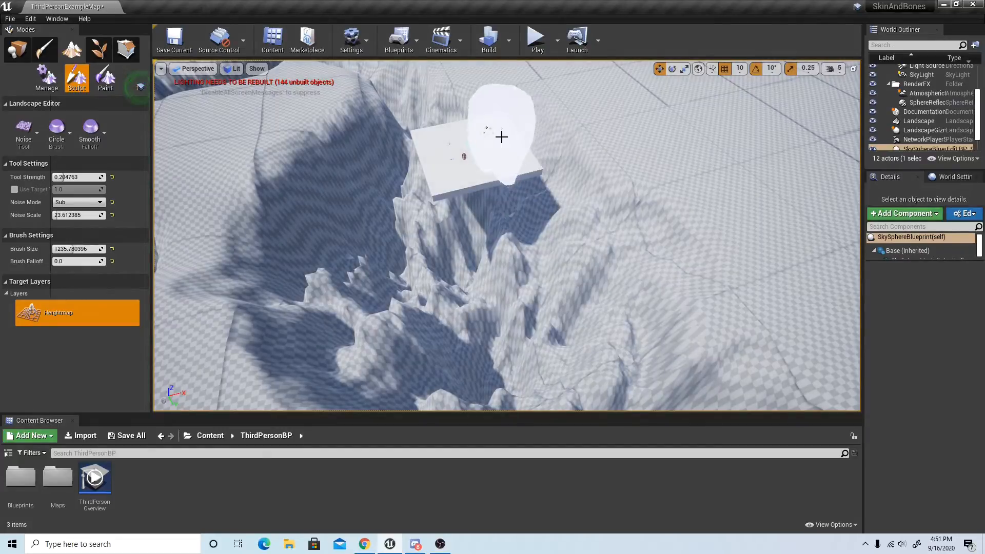
{"action": "right_click_drag", "start_coordinate": [587, 296], "coordinate": [718, 272]}
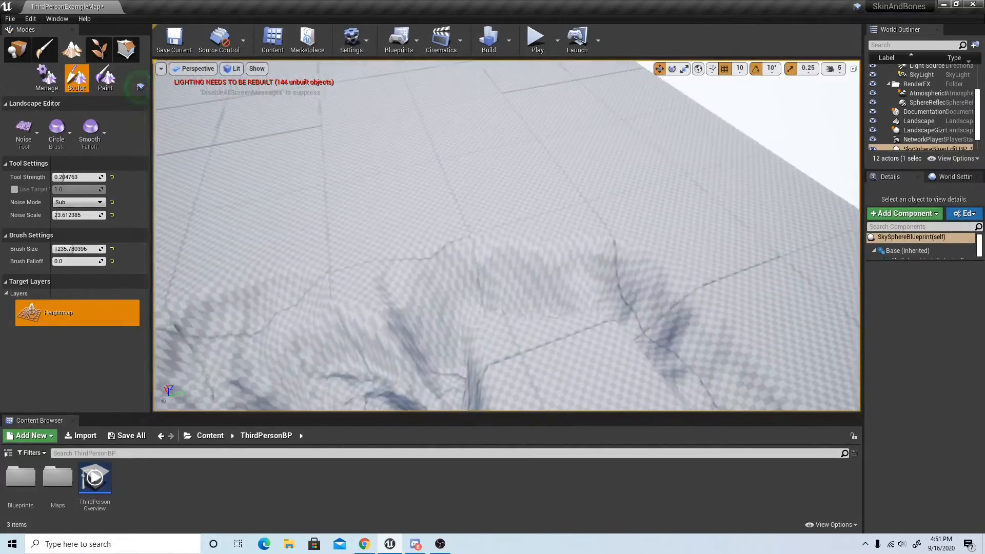
{"action": "mouse_move", "coordinate": [491, 244]}
{"action": "left_mouse_down"}
{"action": "mouse_move", "coordinate": [395, 149]}
{"action": "mouse_move", "coordinate": [469, 236]}
{"action": "left_mouse_up"}
{"action": "right_click_drag", "start_coordinate": [409, 157], "coordinate": [308, 159]}
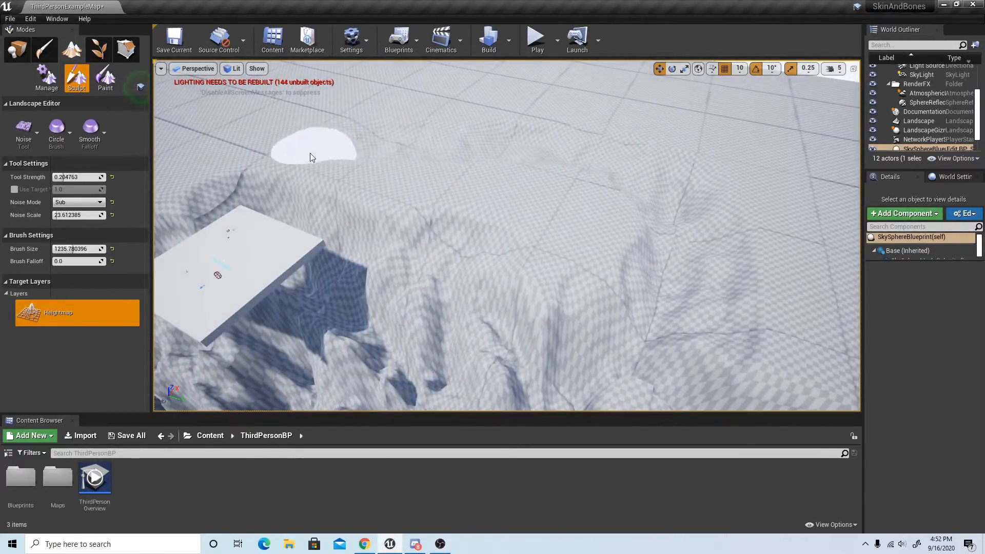
{"action": "right_click_drag", "start_coordinate": [564, 150], "coordinate": [575, 126]}
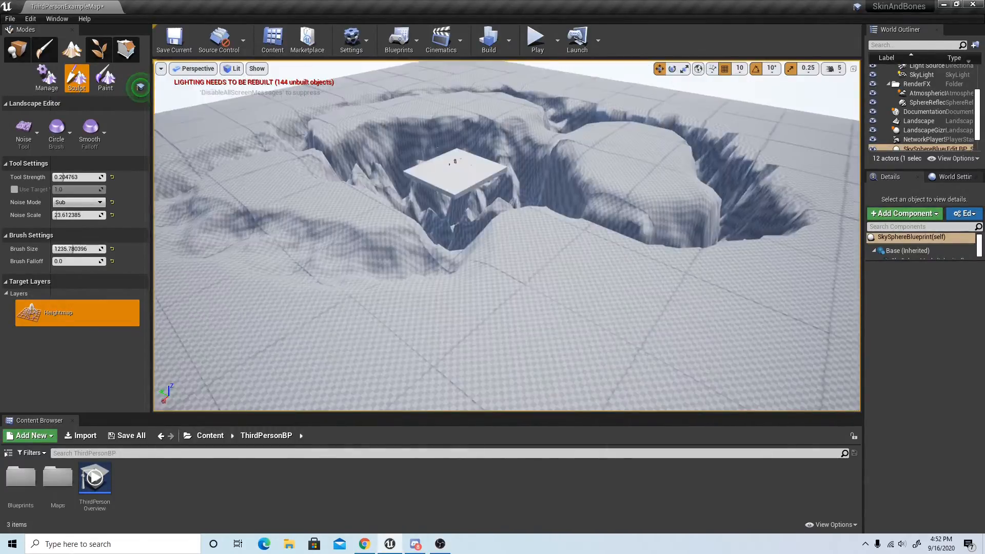
Carve a rough subtractive noise channel into the ground alongside the pit around the platform.
{"action": "right_click_drag", "start_coordinate": [575, 125], "coordinate": [538, 127]}
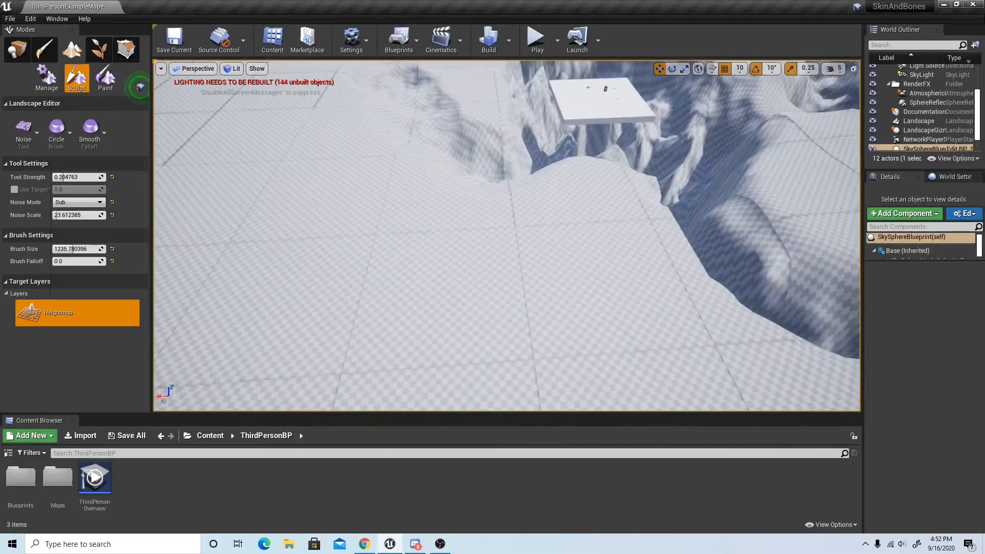
{"action": "right_click_drag", "start_coordinate": [539, 206], "coordinate": [555, 143]}
{"action": "mouse_move", "coordinate": [621, 105]}
{"action": "right_mouse_down"}
{"action": "mouse_move", "coordinate": [639, 149]}
{"action": "mouse_move", "coordinate": [656, 158]}
{"action": "mouse_move", "coordinate": [574, 151]}
{"action": "mouse_move", "coordinate": [606, 146]}
{"action": "mouse_move", "coordinate": [554, 121]}
{"action": "mouse_move", "coordinate": [569, 149]}
{"action": "mouse_move", "coordinate": [610, 180]}
{"action": "mouse_move", "coordinate": [592, 210]}
{"action": "mouse_move", "coordinate": [587, 189]}
{"action": "right_mouse_up"}
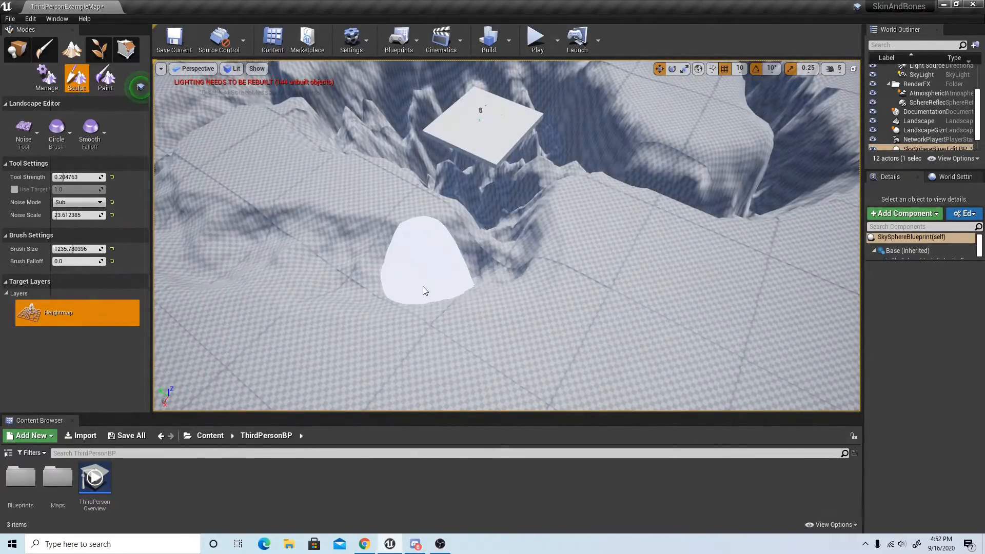
{"action": "mouse_move", "coordinate": [273, 260]}
{"action": "right_mouse_down"}
{"action": "mouse_move", "coordinate": [293, 267]}
{"action": "mouse_move", "coordinate": [246, 277]}
{"action": "right_mouse_up"}
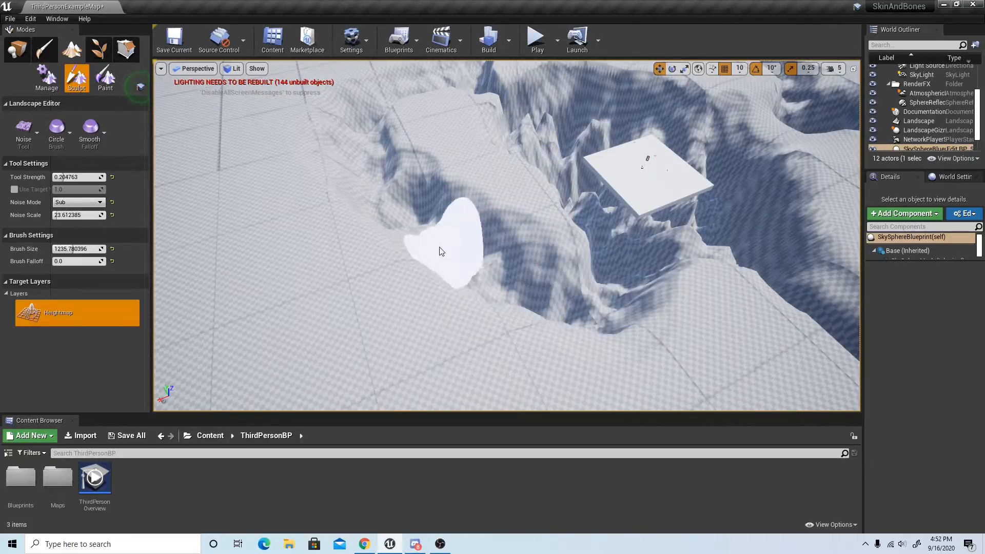
{"action": "mouse_move", "coordinate": [456, 238]}
{"action": "right_mouse_down"}
{"action": "mouse_move", "coordinate": [559, 190]}
{"action": "mouse_move", "coordinate": [636, 223]}
{"action": "right_mouse_up"}
{"action": "mouse_move", "coordinate": [544, 164]}
{"action": "right_mouse_down"}
{"action": "mouse_move", "coordinate": [600, 208]}
{"action": "mouse_move", "coordinate": [608, 202]}
{"action": "mouse_move", "coordinate": [589, 188]}
{"action": "right_mouse_up"}
Try another noise stroke across the ground beyond the channel and undo it.
{"action": "mouse_move", "coordinate": [457, 292]}
{"action": "left_mouse_down"}
{"action": "mouse_move", "coordinate": [314, 251]}
{"action": "mouse_move", "coordinate": [378, 275]}
{"action": "mouse_move", "coordinate": [509, 277]}
{"action": "left_mouse_up"}
{"action": "mouse_move", "coordinate": [533, 237]}
{"action": "right_mouse_down"}
{"action": "mouse_move", "coordinate": [518, 180]}
{"action": "mouse_move", "coordinate": [549, 168]}
{"action": "mouse_move", "coordinate": [516, 172]}
{"action": "mouse_move", "coordinate": [561, 177]}
{"action": "mouse_move", "coordinate": [493, 241]}
{"action": "mouse_move", "coordinate": [505, 197]}
{"action": "mouse_move", "coordinate": [495, 200]}
{"action": "right_mouse_up"}
{"action": "right_click_drag", "start_coordinate": [370, 246], "coordinate": [385, 241]}
{"action": "mouse_move", "coordinate": [445, 238]}
{"action": "right_mouse_down"}
{"action": "mouse_move", "coordinate": [436, 267]}
{"action": "mouse_move", "coordinate": [445, 238]}
{"action": "right_mouse_up"}
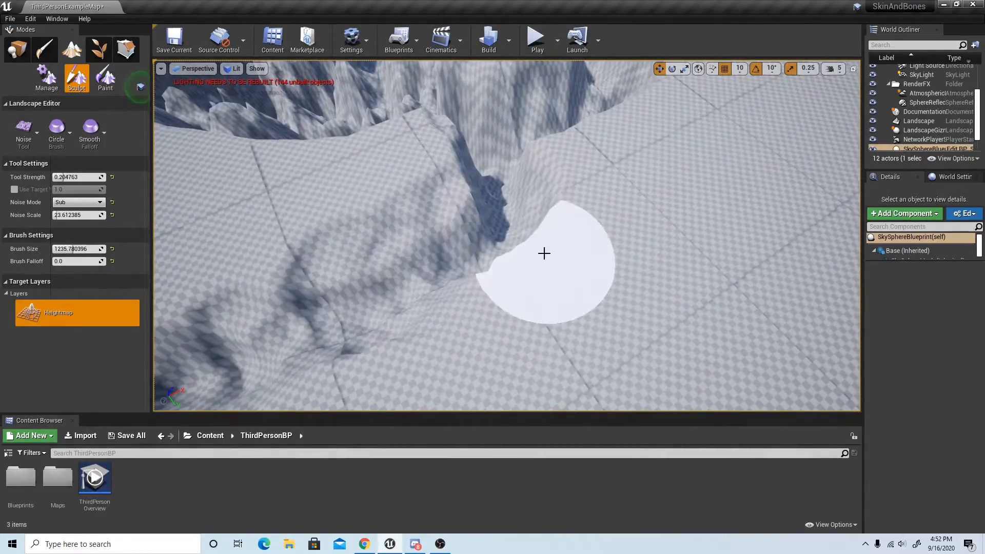
{"action": "key", "text": "ctrl+z"}
Carve a noise channel from the pit's outlet and fork it into two branches toward opposite sides of the landscape.
{"action": "mouse_move", "coordinate": [531, 272]}
{"action": "right_mouse_down"}
{"action": "mouse_move", "coordinate": [559, 254]}
{"action": "mouse_move", "coordinate": [651, 236]}
{"action": "mouse_move", "coordinate": [636, 231]}
{"action": "mouse_move", "coordinate": [629, 261]}
{"action": "mouse_move", "coordinate": [597, 290]}
{"action": "mouse_move", "coordinate": [536, 285]}
{"action": "mouse_move", "coordinate": [534, 326]}
{"action": "right_mouse_up"}
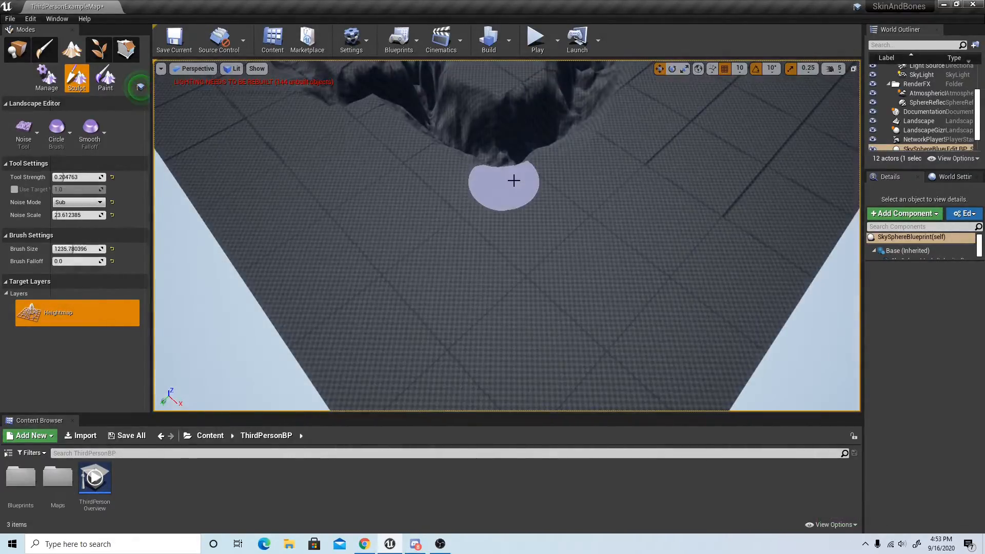
{"action": "mouse_move", "coordinate": [515, 180]}
{"action": "right_mouse_down"}
{"action": "mouse_move", "coordinate": [517, 197]}
{"action": "mouse_move", "coordinate": [569, 121]}
{"action": "mouse_move", "coordinate": [492, 154]}
{"action": "mouse_move", "coordinate": [526, 159]}
{"action": "mouse_move", "coordinate": [506, 151]}
{"action": "mouse_move", "coordinate": [480, 203]}
{"action": "mouse_move", "coordinate": [429, 187]}
{"action": "mouse_move", "coordinate": [444, 125]}
{"action": "mouse_move", "coordinate": [380, 157]}
{"action": "mouse_move", "coordinate": [600, 116]}
{"action": "right_mouse_up"}
{"action": "mouse_move", "coordinate": [601, 116]}
{"action": "left_mouse_down"}
{"action": "mouse_move", "coordinate": [528, 208]}
{"action": "mouse_move", "coordinate": [544, 165]}
{"action": "mouse_move", "coordinate": [531, 165]}
{"action": "mouse_move", "coordinate": [572, 215]}
{"action": "left_mouse_up"}
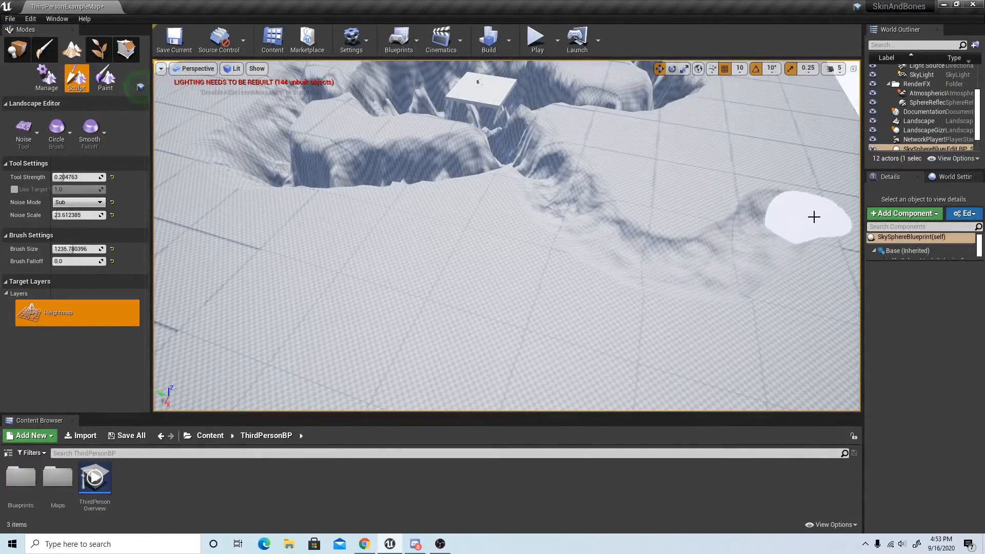
{"action": "mouse_move", "coordinate": [789, 261]}
{"action": "right_mouse_down"}
{"action": "mouse_move", "coordinate": [841, 252]}
{"action": "mouse_move", "coordinate": [775, 241]}
{"action": "mouse_move", "coordinate": [769, 257]}
{"action": "right_mouse_up"}
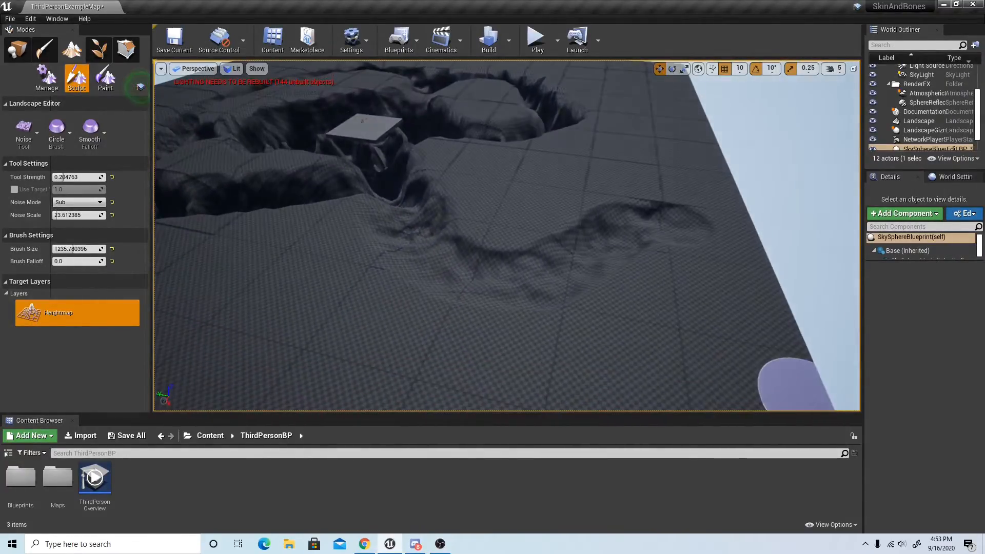
{"action": "mouse_move", "coordinate": [790, 381]}
{"action": "right_mouse_down"}
{"action": "mouse_move", "coordinate": [739, 338]}
{"action": "mouse_move", "coordinate": [816, 372]}
{"action": "mouse_move", "coordinate": [746, 344]}
{"action": "mouse_move", "coordinate": [759, 363]}
{"action": "mouse_move", "coordinate": [731, 351]}
{"action": "mouse_move", "coordinate": [769, 354]}
{"action": "right_mouse_up"}
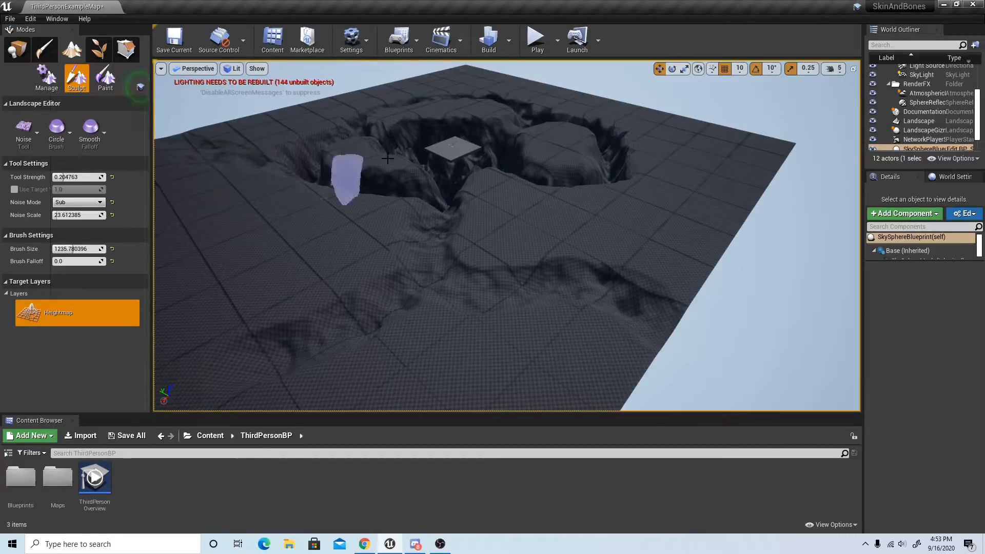
Carve shallow noise channels from the outer trench toward the landscape's edge and around the raised ground.
{"action": "mouse_move", "coordinate": [482, 105]}
{"action": "right_mouse_down"}
{"action": "mouse_move", "coordinate": [552, 66]}
{"action": "mouse_move", "coordinate": [520, 59]}
{"action": "mouse_move", "coordinate": [516, 151]}
{"action": "mouse_move", "coordinate": [546, 136]}
{"action": "mouse_move", "coordinate": [502, 103]}
{"action": "mouse_move", "coordinate": [569, 133]}
{"action": "mouse_move", "coordinate": [502, 146]}
{"action": "mouse_move", "coordinate": [482, 102]}
{"action": "mouse_move", "coordinate": [477, 136]}
{"action": "mouse_move", "coordinate": [443, 133]}
{"action": "right_mouse_up"}
{"action": "key", "text": "w"}
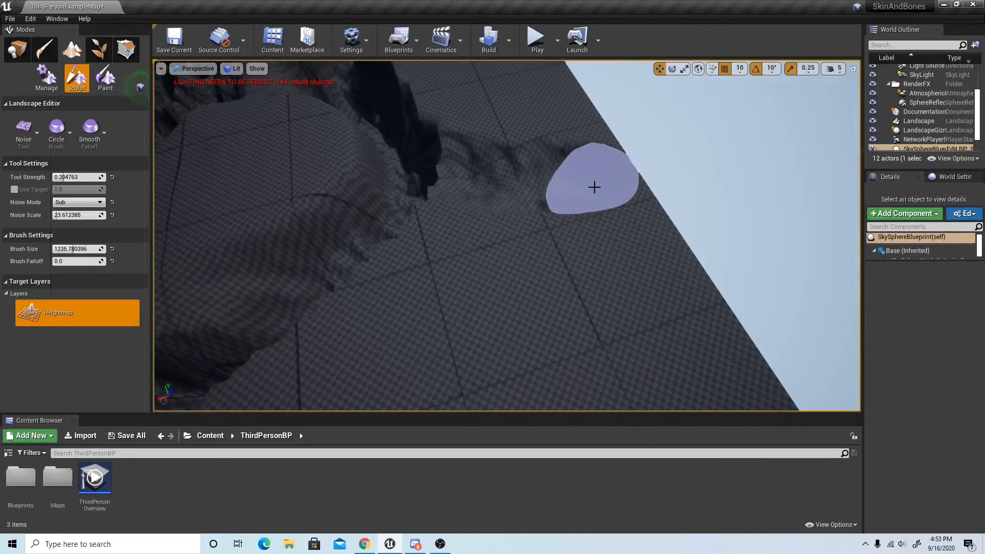
{"action": "mouse_move", "coordinate": [540, 198]}
{"action": "right_mouse_down"}
{"action": "mouse_move", "coordinate": [590, 187]}
{"action": "mouse_move", "coordinate": [633, 154]}
{"action": "mouse_move", "coordinate": [680, 210]}
{"action": "right_mouse_up"}
{"action": "mouse_move", "coordinate": [410, 198]}
{"action": "right_mouse_down"}
{"action": "mouse_move", "coordinate": [437, 193]}
{"action": "mouse_move", "coordinate": [435, 156]}
{"action": "mouse_move", "coordinate": [433, 183]}
{"action": "mouse_move", "coordinate": [466, 185]}
{"action": "mouse_move", "coordinate": [462, 169]}
{"action": "mouse_move", "coordinate": [413, 150]}
{"action": "mouse_move", "coordinate": [483, 167]}
{"action": "mouse_move", "coordinate": [528, 162]}
{"action": "mouse_move", "coordinate": [559, 152]}
{"action": "mouse_move", "coordinate": [569, 129]}
{"action": "mouse_move", "coordinate": [565, 205]}
{"action": "mouse_move", "coordinate": [493, 154]}
{"action": "mouse_move", "coordinate": [523, 103]}
{"action": "mouse_move", "coordinate": [595, 139]}
{"action": "mouse_move", "coordinate": [554, 111]}
{"action": "mouse_move", "coordinate": [544, 221]}
{"action": "mouse_move", "coordinate": [543, 148]}
{"action": "mouse_move", "coordinate": [518, 146]}
{"action": "right_mouse_up"}
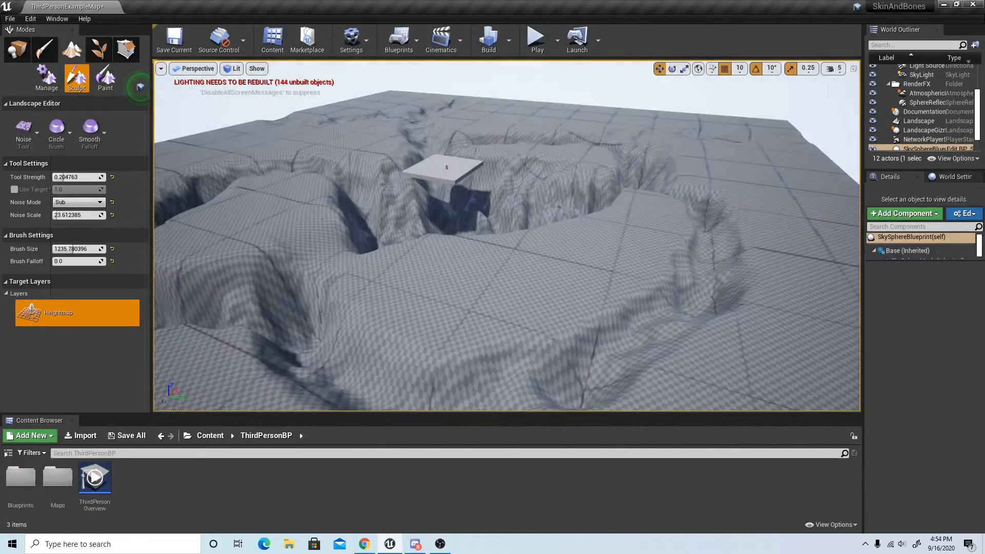
Deepen the trench between the raised blocks leading into the platform's pit with a subtractive noise stroke.
{"action": "right_click_drag", "start_coordinate": [507, 236], "coordinate": [318, 246]}
{"action": "key", "text": "w"}
{"action": "key", "text": "s"}
{"action": "key", "text": "w"}
{"action": "mouse_move", "coordinate": [606, 205]}
{"action": "right_mouse_down"}
{"action": "mouse_move", "coordinate": [513, 174]}
{"action": "mouse_move", "coordinate": [443, 172]}
{"action": "right_mouse_up"}
{"action": "left_click_drag", "start_coordinate": [442, 173], "coordinate": [543, 219]}
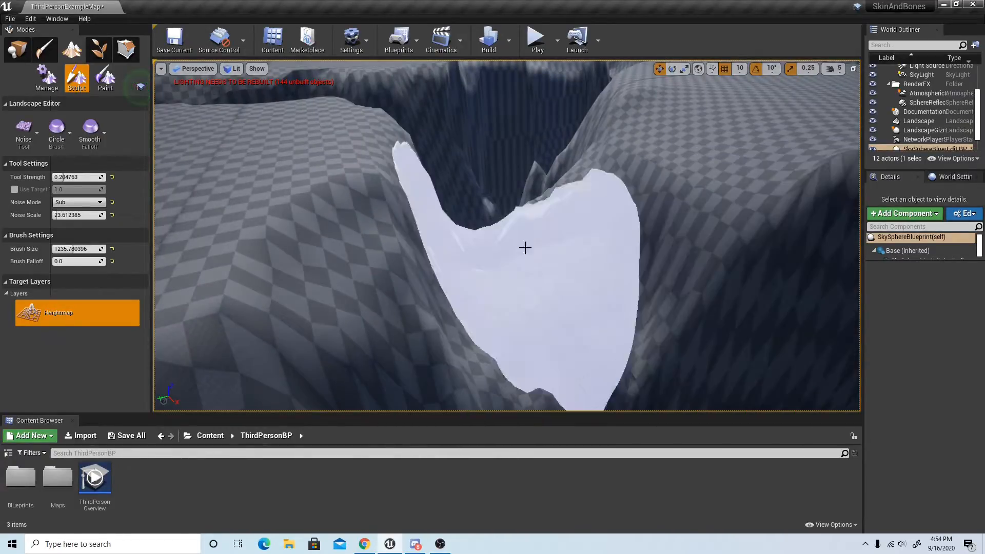
Set the brush size to about 860 and carve narrow branching channels from the trench out to the landscape's edge.
{"action": "mouse_move", "coordinate": [557, 208]}
{"action": "right_mouse_down"}
{"action": "mouse_move", "coordinate": [441, 159]}
{"action": "mouse_move", "coordinate": [401, 92]}
{"action": "mouse_move", "coordinate": [359, 246]}
{"action": "mouse_move", "coordinate": [369, 302]}
{"action": "mouse_move", "coordinate": [359, 313]}
{"action": "right_mouse_up"}
{"action": "key", "text": "w"}
{"action": "key", "text": "s"}
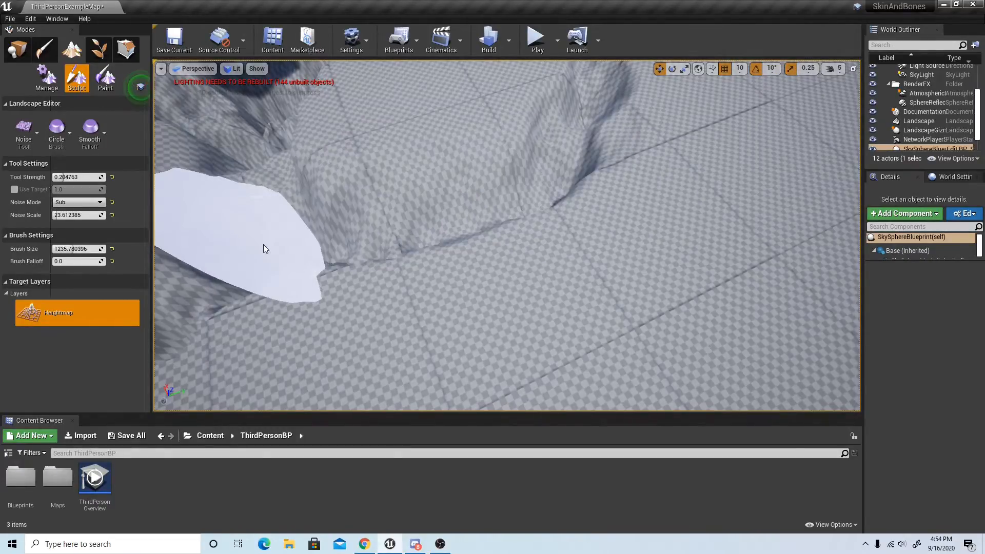
{"action": "mouse_move", "coordinate": [263, 247]}
{"action": "right_mouse_down"}
{"action": "mouse_move", "coordinate": [462, 252]}
{"action": "mouse_move", "coordinate": [410, 236]}
{"action": "right_mouse_up"}
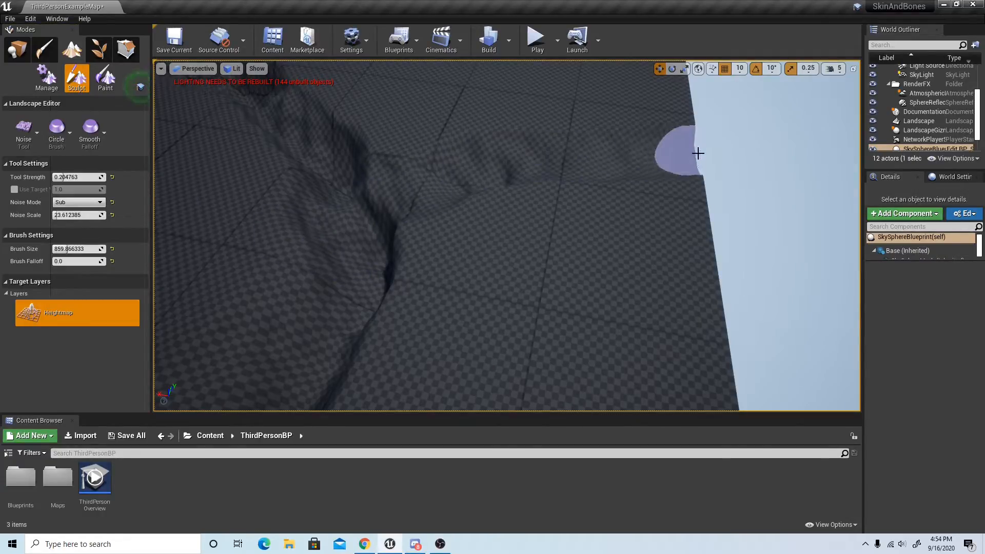
{"action": "key", "text": "s"}
{"action": "mouse_move", "coordinate": [380, 196]}
{"action": "right_mouse_down"}
{"action": "mouse_move", "coordinate": [377, 129]}
{"action": "mouse_move", "coordinate": [308, 154]}
{"action": "mouse_move", "coordinate": [246, 226]}
{"action": "mouse_move", "coordinate": [231, 202]}
{"action": "right_mouse_up"}
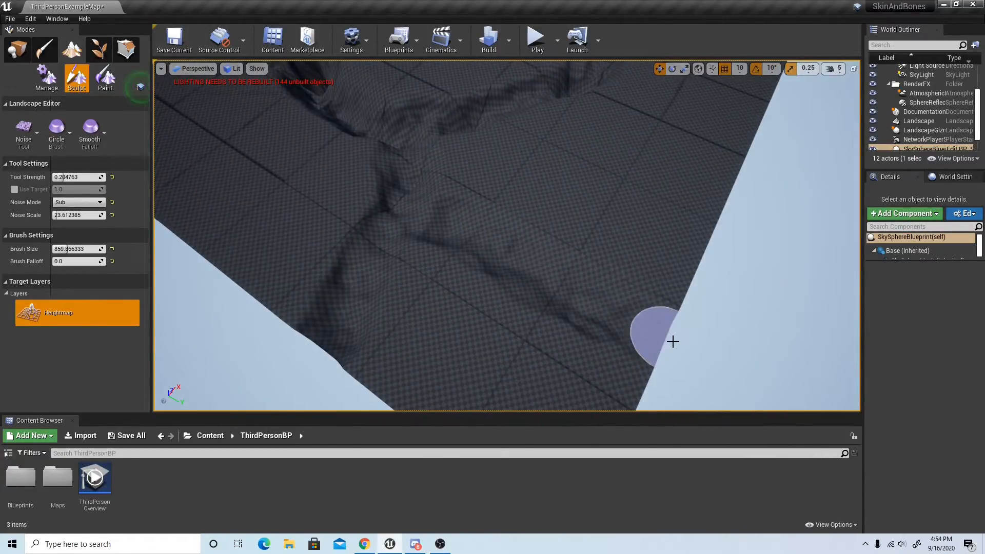
{"action": "key", "text": "s"}
Carve more noise along the narrow branching channels near the landscape's edge.
{"action": "mouse_move", "coordinate": [522, 246]}
{"action": "right_mouse_down"}
{"action": "mouse_move", "coordinate": [570, 190]}
{"action": "mouse_move", "coordinate": [508, 251]}
{"action": "mouse_move", "coordinate": [441, 230]}
{"action": "mouse_move", "coordinate": [410, 233]}
{"action": "mouse_move", "coordinate": [369, 257]}
{"action": "mouse_move", "coordinate": [359, 221]}
{"action": "mouse_move", "coordinate": [369, 231]}
{"action": "right_mouse_up"}
{"action": "key", "text": "w"}
{"action": "key", "text": "s"}
{"action": "key", "text": "w"}
{"action": "mouse_move", "coordinate": [494, 220]}
{"action": "left_mouse_down"}
{"action": "mouse_move", "coordinate": [467, 267]}
{"action": "mouse_move", "coordinate": [363, 302]}
{"action": "mouse_move", "coordinate": [200, 278]}
{"action": "mouse_move", "coordinate": [352, 306]}
{"action": "mouse_move", "coordinate": [468, 273]}
{"action": "mouse_move", "coordinate": [495, 236]}
{"action": "mouse_move", "coordinate": [452, 315]}
{"action": "left_mouse_up"}
{"action": "mouse_move", "coordinate": [431, 323]}
{"action": "right_mouse_down"}
{"action": "mouse_move", "coordinate": [432, 354]}
{"action": "mouse_move", "coordinate": [544, 346]}
{"action": "right_mouse_up"}
{"action": "key", "text": "a"}
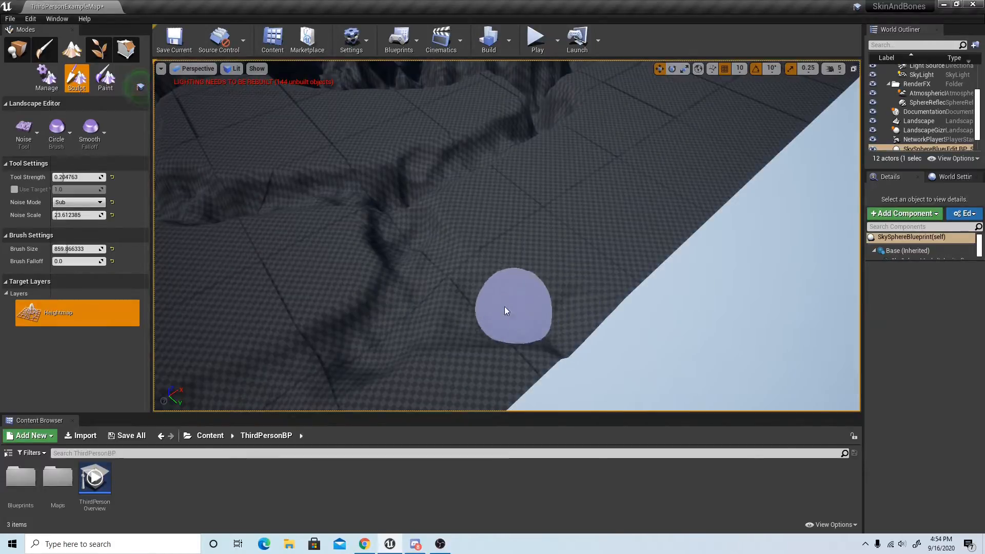
Deepen the channel running toward the landscape's far corner and carve a side branch out to the adjacent edge.
{"action": "mouse_move", "coordinate": [434, 289]}
{"action": "right_mouse_down"}
{"action": "mouse_move", "coordinate": [370, 241]}
{"action": "mouse_move", "coordinate": [436, 262]}
{"action": "mouse_move", "coordinate": [395, 216]}
{"action": "mouse_move", "coordinate": [493, 231]}
{"action": "mouse_move", "coordinate": [487, 205]}
{"action": "mouse_move", "coordinate": [431, 213]}
{"action": "mouse_move", "coordinate": [415, 241]}
{"action": "mouse_move", "coordinate": [456, 313]}
{"action": "mouse_move", "coordinate": [410, 293]}
{"action": "mouse_move", "coordinate": [359, 226]}
{"action": "mouse_move", "coordinate": [339, 231]}
{"action": "mouse_move", "coordinate": [318, 267]}
{"action": "mouse_move", "coordinate": [404, 268]}
{"action": "right_mouse_up"}
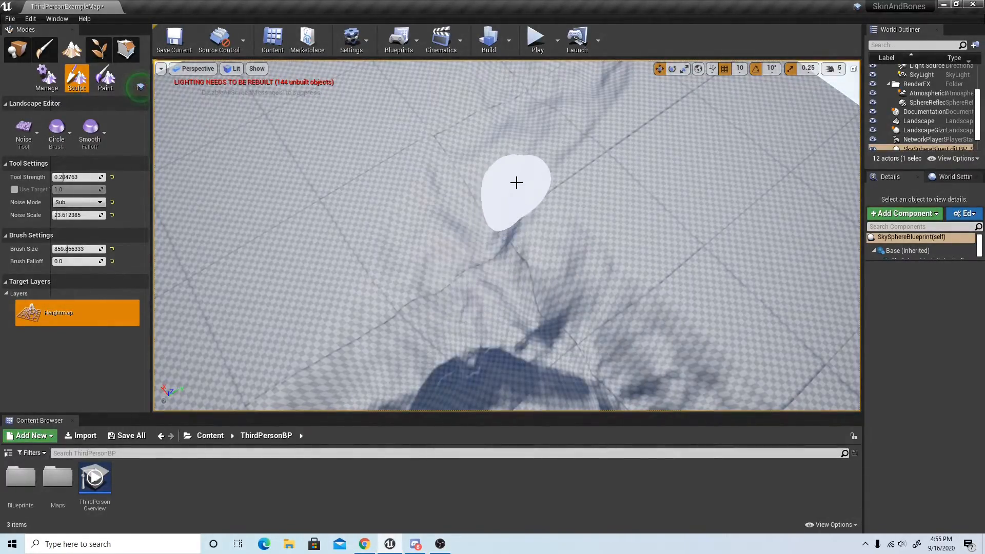
{"action": "right_click_drag", "start_coordinate": [541, 114], "coordinate": [484, 238]}
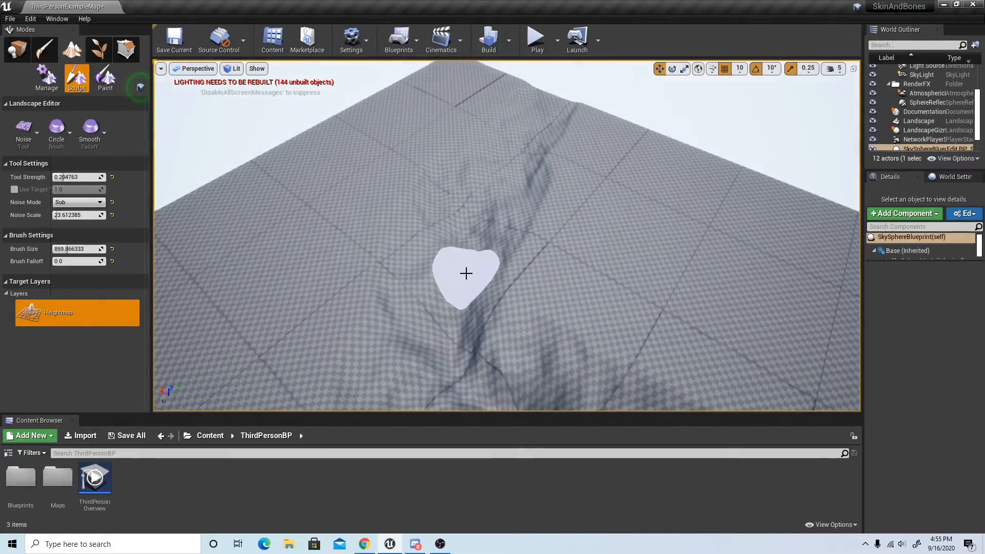
{"action": "left_click_drag", "start_coordinate": [534, 121], "coordinate": [475, 204]}
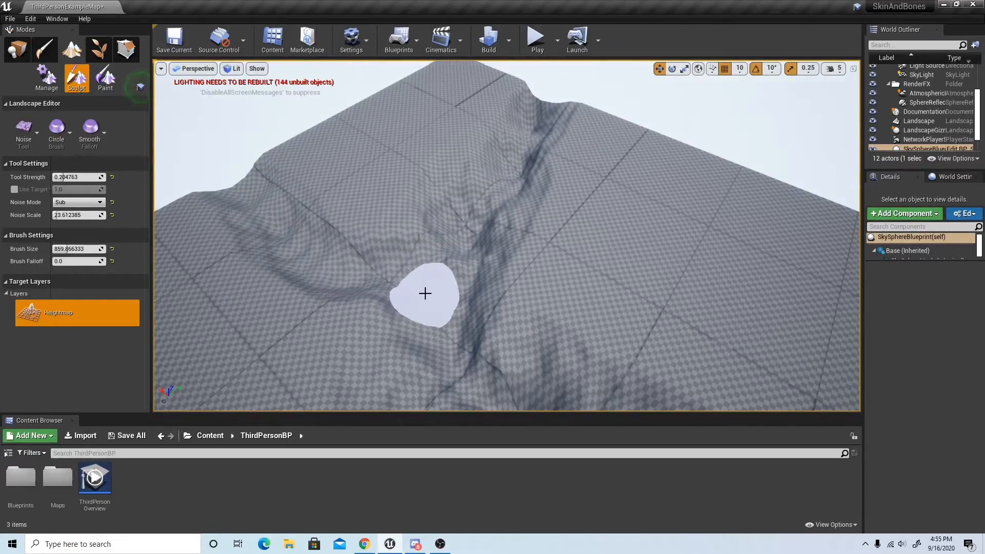
Set the tool strength to about 0.89 and cut the outer channel and its side branch into deep, jagged gullies.
{"action": "mouse_move", "coordinate": [454, 230]}
{"action": "right_mouse_down"}
{"action": "mouse_move", "coordinate": [579, 262]}
{"action": "mouse_move", "coordinate": [636, 264]}
{"action": "mouse_move", "coordinate": [682, 231]}
{"action": "mouse_move", "coordinate": [556, 154]}
{"action": "right_mouse_up"}
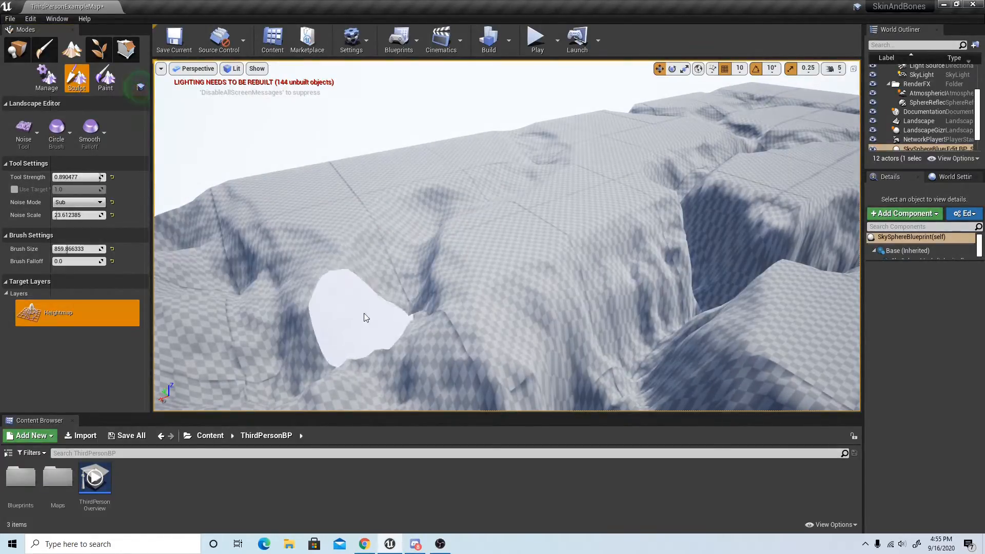
{"action": "mouse_move", "coordinate": [416, 252]}
{"action": "left_mouse_down"}
{"action": "mouse_move", "coordinate": [402, 312]}
{"action": "mouse_move", "coordinate": [472, 374]}
{"action": "mouse_move", "coordinate": [407, 387]}
{"action": "mouse_move", "coordinate": [408, 337]}
{"action": "left_mouse_up"}
{"action": "right_click_drag", "start_coordinate": [408, 337], "coordinate": [423, 330]}
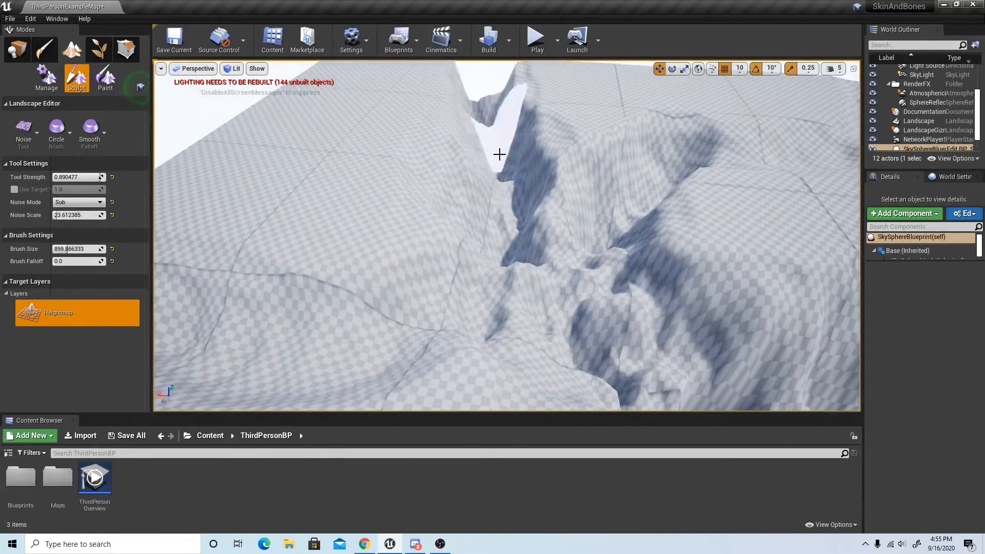
{"action": "right_click_drag", "start_coordinate": [526, 312], "coordinate": [475, 316]}
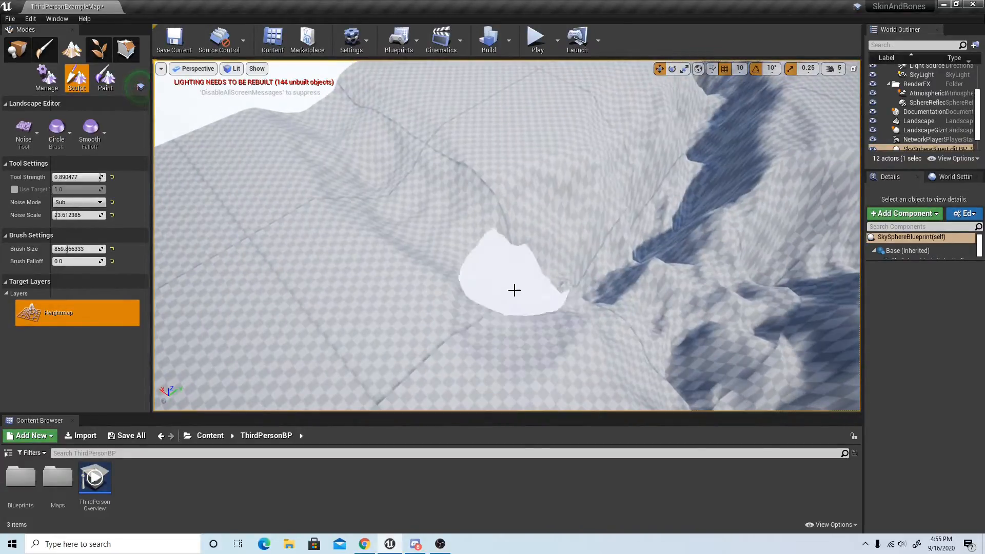
{"action": "mouse_move", "coordinate": [481, 267]}
{"action": "left_mouse_down"}
{"action": "mouse_move", "coordinate": [385, 198]}
{"action": "mouse_move", "coordinate": [334, 141]}
{"action": "mouse_move", "coordinate": [461, 220]}
{"action": "mouse_move", "coordinate": [418, 212]}
{"action": "left_mouse_up"}
{"action": "mouse_move", "coordinate": [595, 270]}
{"action": "right_mouse_down"}
{"action": "mouse_move", "coordinate": [651, 272]}
{"action": "mouse_move", "coordinate": [739, 308]}
{"action": "right_mouse_up"}
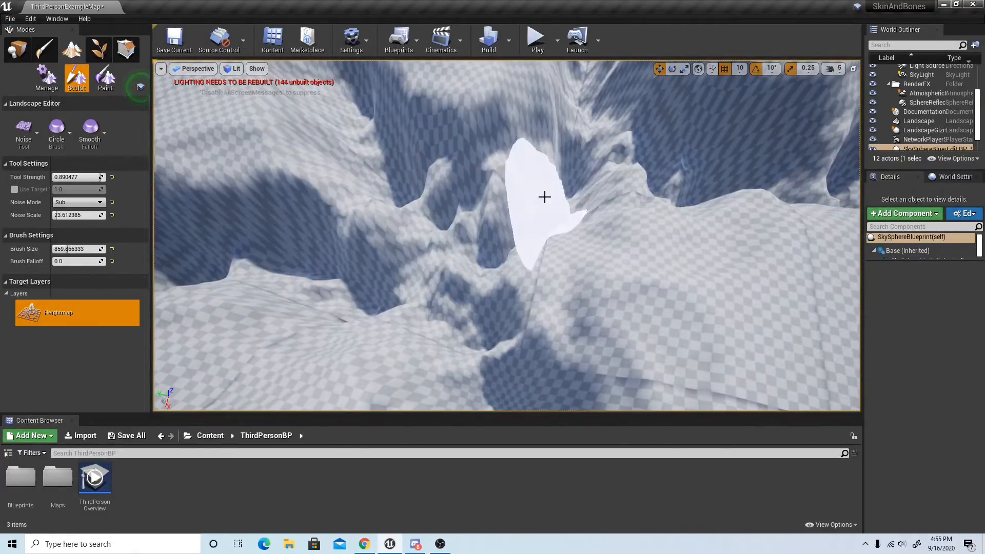
Carve an arched noise channel across the flat block of ground beside the deep gully at the landscape's edge.
{"action": "mouse_move", "coordinate": [543, 198]}
{"action": "right_mouse_down"}
{"action": "mouse_move", "coordinate": [590, 159]}
{"action": "mouse_move", "coordinate": [579, 97]}
{"action": "mouse_move", "coordinate": [543, 100]}
{"action": "mouse_move", "coordinate": [482, 212]}
{"action": "right_mouse_up"}
{"action": "key", "text": "s"}
{"action": "key", "text": "s"}
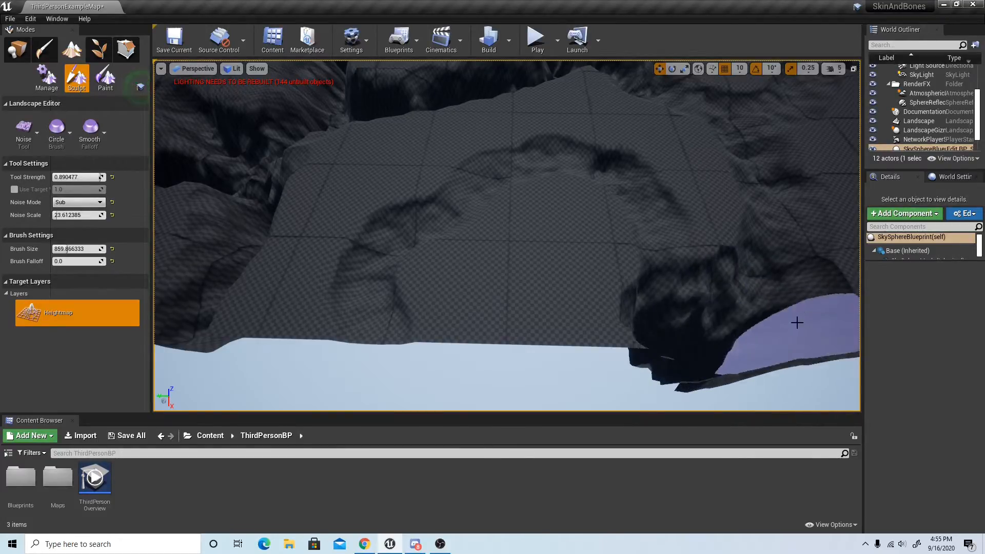
{"action": "mouse_move", "coordinate": [734, 317]}
{"action": "right_mouse_down"}
{"action": "mouse_move", "coordinate": [652, 316]}
{"action": "mouse_move", "coordinate": [715, 326]}
{"action": "right_mouse_up"}
{"action": "mouse_move", "coordinate": [515, 204]}
{"action": "left_mouse_down"}
{"action": "mouse_move", "coordinate": [611, 143]}
{"action": "mouse_move", "coordinate": [735, 106]}
{"action": "mouse_move", "coordinate": [789, 102]}
{"action": "left_mouse_up"}
Deepen the arched channel on the block beside the edge gully with a stronger noise stroke.
{"action": "mouse_move", "coordinate": [789, 101]}
{"action": "right_mouse_down"}
{"action": "mouse_move", "coordinate": [772, 92]}
{"action": "mouse_move", "coordinate": [749, 41]}
{"action": "right_mouse_up"}
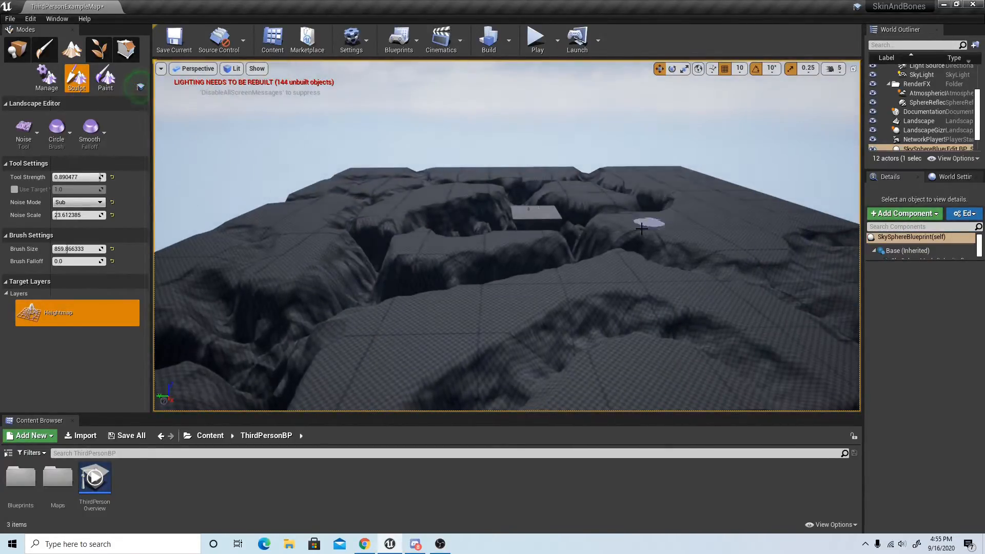
{"action": "mouse_move", "coordinate": [644, 233]}
{"action": "right_mouse_down"}
{"action": "mouse_move", "coordinate": [693, 213]}
{"action": "mouse_move", "coordinate": [739, 257]}
{"action": "mouse_move", "coordinate": [820, 244]}
{"action": "mouse_move", "coordinate": [639, 230]}
{"action": "right_mouse_up"}
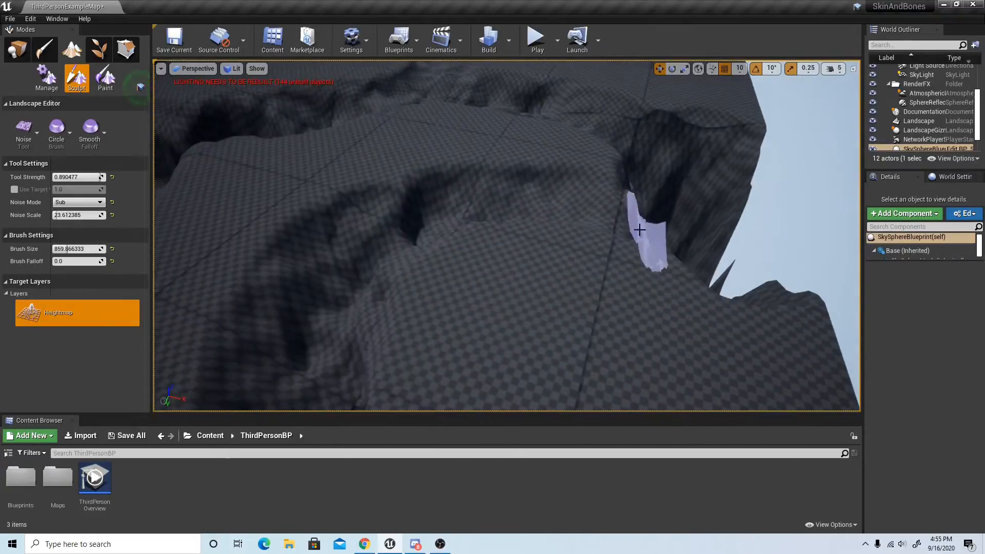
{"action": "mouse_move", "coordinate": [595, 211]}
{"action": "left_mouse_down"}
{"action": "mouse_move", "coordinate": [465, 218]}
{"action": "mouse_move", "coordinate": [358, 296]}
{"action": "left_mouse_up"}
{"action": "mouse_move", "coordinate": [355, 297]}
{"action": "right_mouse_down"}
{"action": "mouse_move", "coordinate": [436, 249]}
{"action": "mouse_move", "coordinate": [429, 246]}
{"action": "mouse_move", "coordinate": [425, 270]}
{"action": "right_mouse_up"}
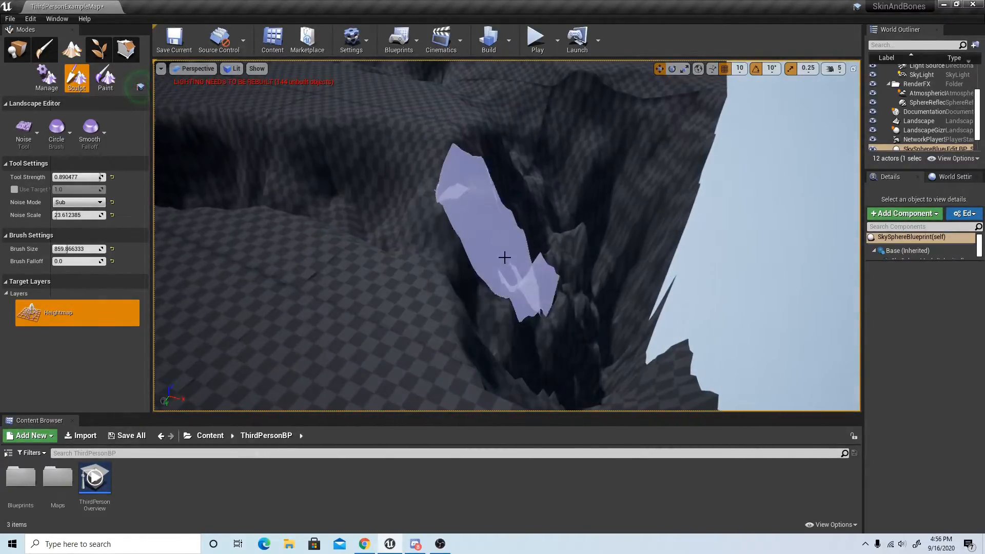
Deepen the gully at the landscape's edge and the channel leading from it toward the platform.
{"action": "mouse_move", "coordinate": [531, 281]}
{"action": "right_mouse_down"}
{"action": "mouse_move", "coordinate": [571, 303]}
{"action": "mouse_move", "coordinate": [554, 272]}
{"action": "right_mouse_up"}
{"action": "mouse_move", "coordinate": [569, 226]}
{"action": "right_mouse_down"}
{"action": "mouse_move", "coordinate": [578, 208]}
{"action": "mouse_move", "coordinate": [512, 212]}
{"action": "right_mouse_up"}
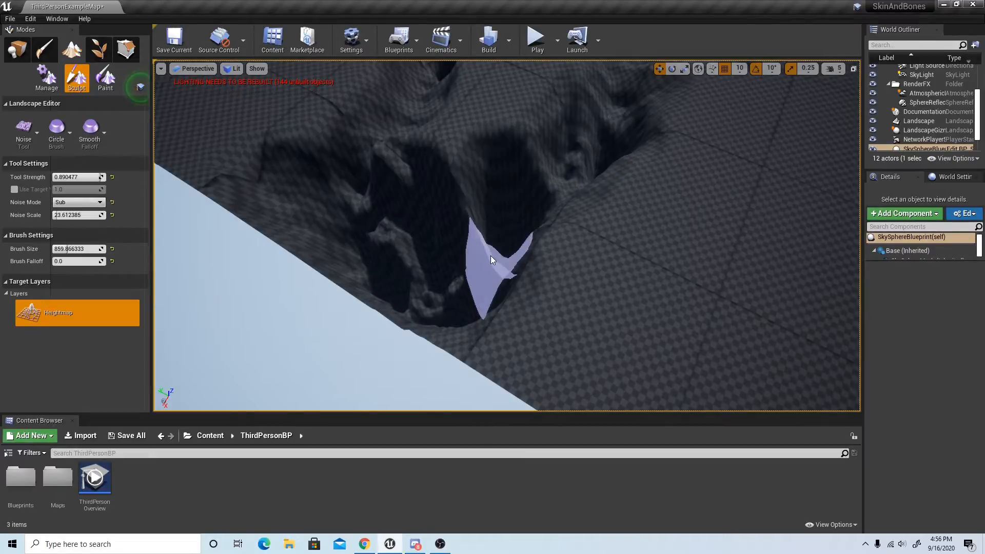
{"action": "right_click_drag", "start_coordinate": [491, 256], "coordinate": [477, 305]}
{"action": "mouse_move", "coordinate": [478, 306]}
{"action": "left_mouse_down"}
{"action": "mouse_move", "coordinate": [510, 262]}
{"action": "mouse_move", "coordinate": [435, 143]}
{"action": "mouse_move", "coordinate": [508, 223]}
{"action": "mouse_move", "coordinate": [504, 299]}
{"action": "left_mouse_up"}
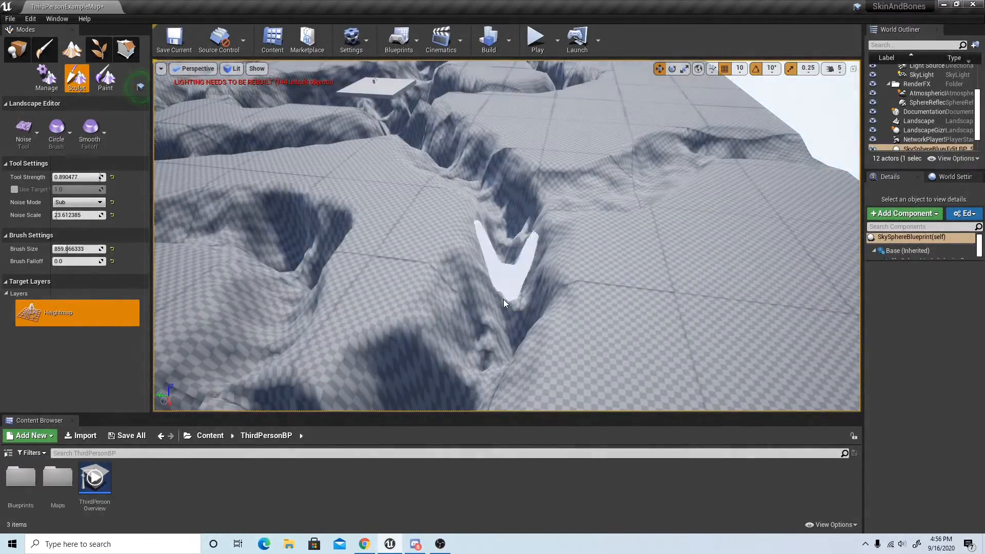
Carve the forked side branches of the channel near the platform into deeper, rougher trenches.
{"action": "mouse_move", "coordinate": [536, 259]}
{"action": "right_mouse_down"}
{"action": "mouse_move", "coordinate": [598, 285]}
{"action": "mouse_move", "coordinate": [460, 266]}
{"action": "mouse_move", "coordinate": [503, 273]}
{"action": "right_mouse_up"}
{"action": "mouse_move", "coordinate": [502, 273]}
{"action": "left_mouse_down"}
{"action": "mouse_move", "coordinate": [565, 269]}
{"action": "mouse_move", "coordinate": [664, 231]}
{"action": "left_mouse_up"}
{"action": "mouse_move", "coordinate": [664, 231]}
{"action": "right_mouse_down"}
{"action": "mouse_move", "coordinate": [680, 216]}
{"action": "mouse_move", "coordinate": [523, 308]}
{"action": "right_mouse_up"}
{"action": "mouse_move", "coordinate": [523, 308]}
{"action": "left_mouse_down"}
{"action": "mouse_move", "coordinate": [568, 206]}
{"action": "mouse_move", "coordinate": [578, 116]}
{"action": "left_mouse_up"}
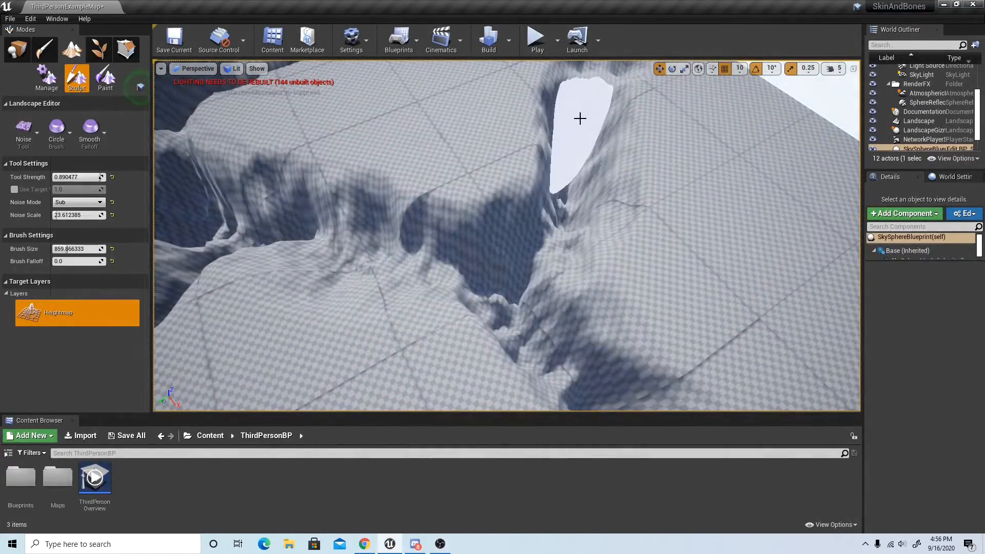
Extend the deepened trenches across the flat ground toward the landscape's outer edge.
{"action": "right_click_drag", "start_coordinate": [578, 116], "coordinate": [530, 237]}
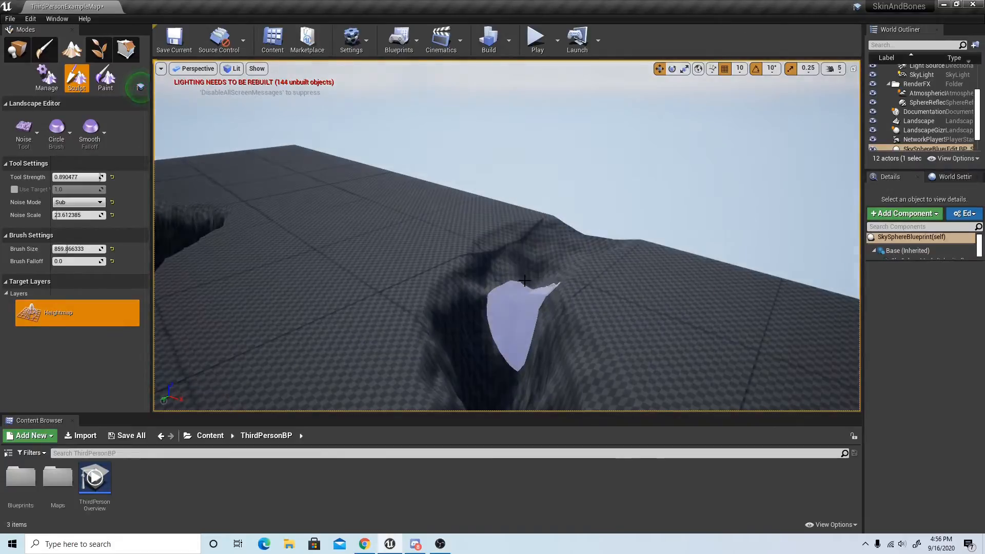
{"action": "left_click_drag", "start_coordinate": [524, 280], "coordinate": [520, 298]}
{"action": "mouse_move", "coordinate": [558, 265]}
{"action": "right_mouse_down"}
{"action": "mouse_move", "coordinate": [574, 271]}
{"action": "mouse_move", "coordinate": [526, 291]}
{"action": "mouse_move", "coordinate": [557, 293]}
{"action": "mouse_move", "coordinate": [497, 303]}
{"action": "mouse_move", "coordinate": [527, 268]}
{"action": "right_mouse_up"}
{"action": "mouse_move", "coordinate": [527, 267]}
{"action": "left_mouse_down"}
{"action": "mouse_move", "coordinate": [521, 229]}
{"action": "mouse_move", "coordinate": [478, 150]}
{"action": "left_mouse_up"}
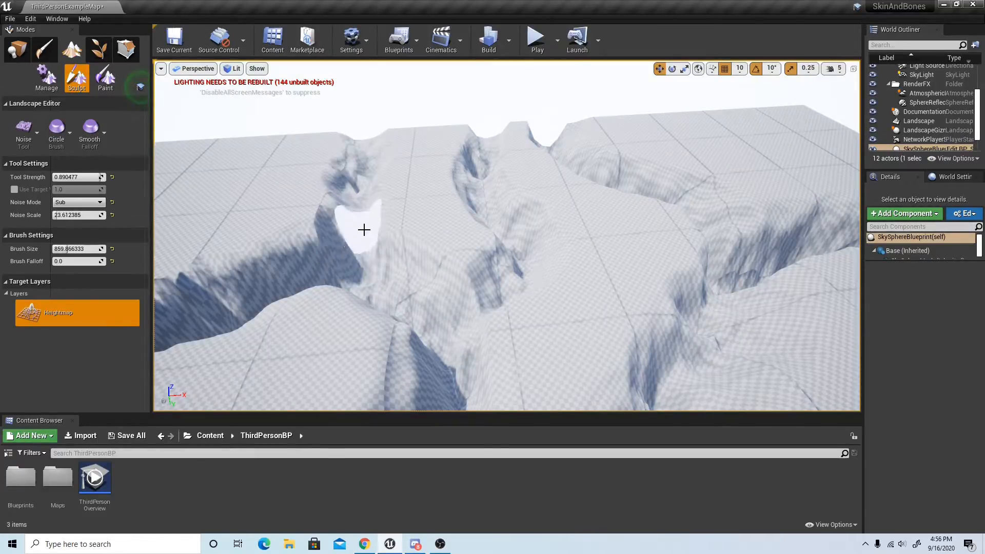
Carve a curved noise trench into the flat corner block and deepen the neighbouring channel out to the landscape's edge.
{"action": "right_click_drag", "start_coordinate": [363, 230], "coordinate": [251, 225]}
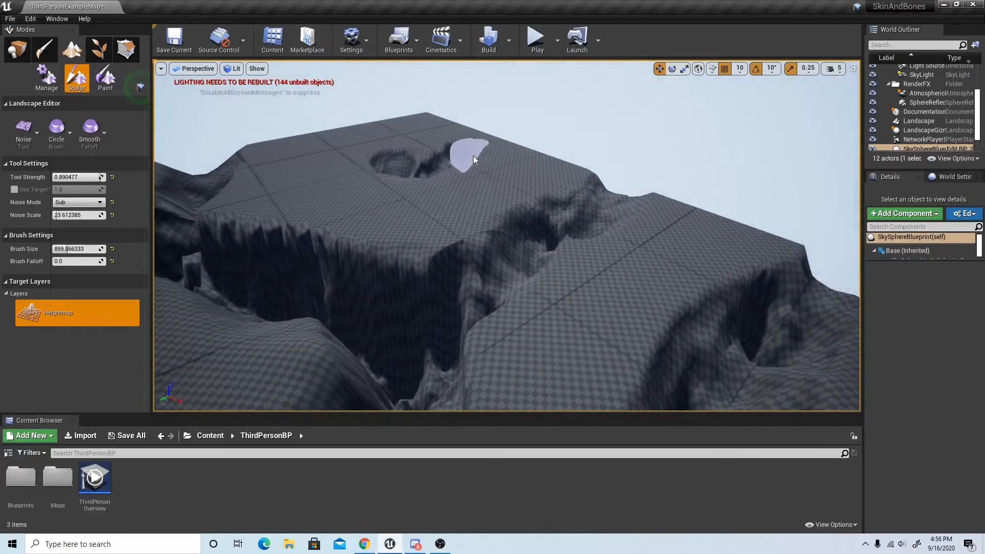
{"action": "mouse_move", "coordinate": [519, 146]}
{"action": "right_mouse_down"}
{"action": "mouse_move", "coordinate": [451, 88]}
{"action": "mouse_move", "coordinate": [379, 206]}
{"action": "mouse_move", "coordinate": [287, 154]}
{"action": "mouse_move", "coordinate": [267, 221]}
{"action": "mouse_move", "coordinate": [261, 182]}
{"action": "mouse_move", "coordinate": [211, 205]}
{"action": "mouse_move", "coordinate": [230, 287]}
{"action": "mouse_move", "coordinate": [266, 256]}
{"action": "mouse_move", "coordinate": [581, 168]}
{"action": "right_mouse_up"}
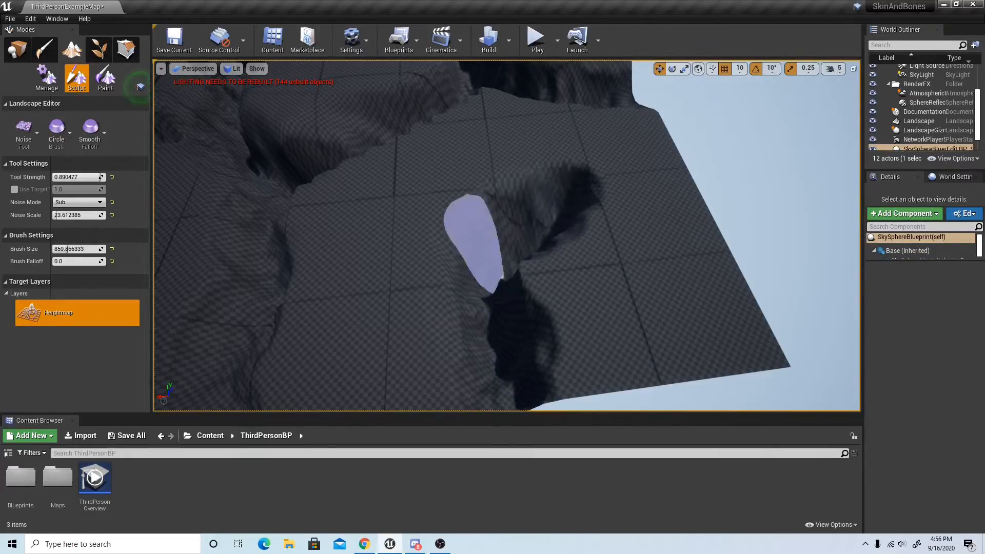
{"action": "mouse_move", "coordinate": [474, 239]}
{"action": "right_mouse_down"}
{"action": "mouse_move", "coordinate": [441, 228]}
{"action": "mouse_move", "coordinate": [483, 238]}
{"action": "mouse_move", "coordinate": [523, 233]}
{"action": "right_mouse_up"}
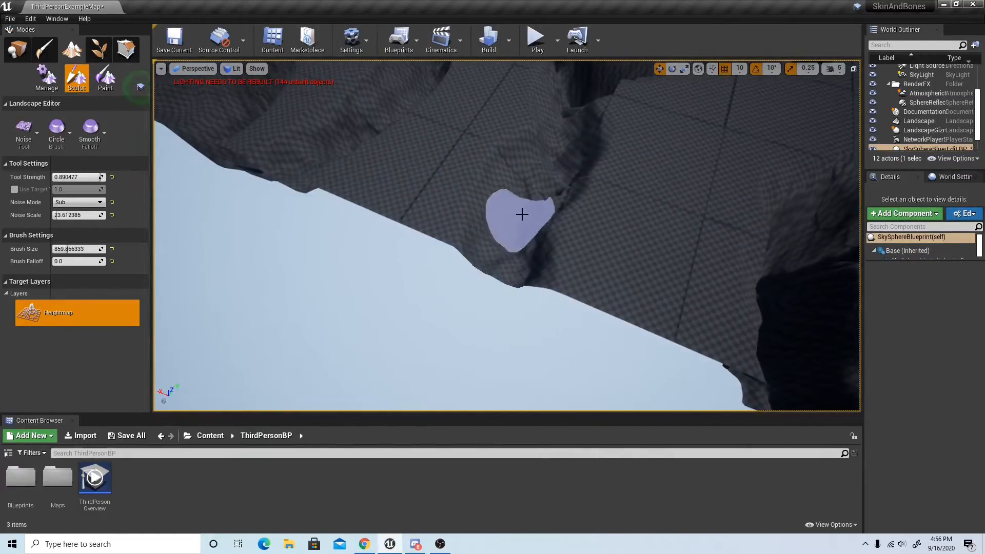
{"action": "mouse_move", "coordinate": [562, 138]}
{"action": "right_mouse_down"}
{"action": "mouse_move", "coordinate": [554, 154]}
{"action": "mouse_move", "coordinate": [513, 169]}
{"action": "mouse_move", "coordinate": [458, 291]}
{"action": "right_mouse_up"}
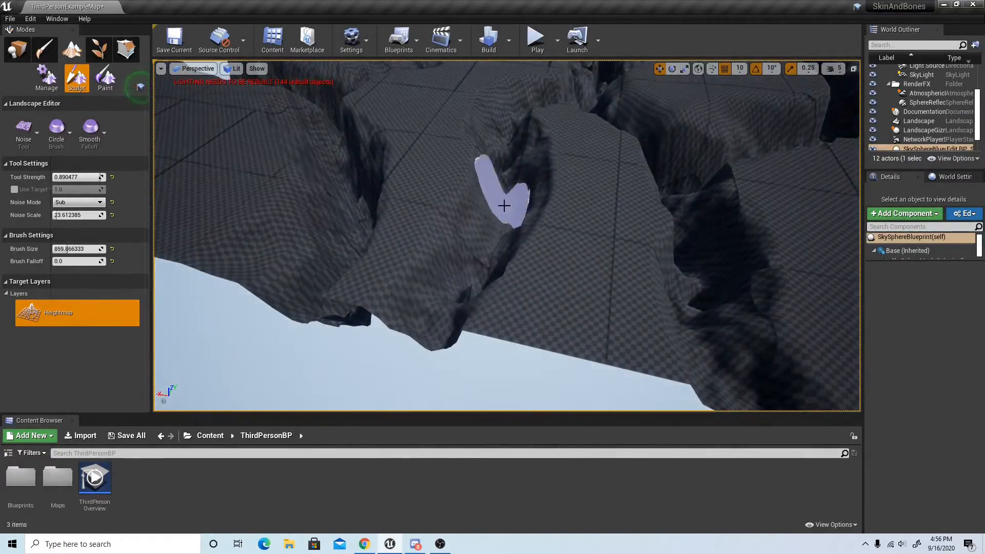
Deepen the noise trench across the flat ground and carve it through to the landscape's outer edge.
{"action": "mouse_move", "coordinate": [436, 234]}
{"action": "right_mouse_down"}
{"action": "mouse_move", "coordinate": [426, 231]}
{"action": "mouse_move", "coordinate": [462, 237]}
{"action": "mouse_move", "coordinate": [518, 222]}
{"action": "right_mouse_up"}
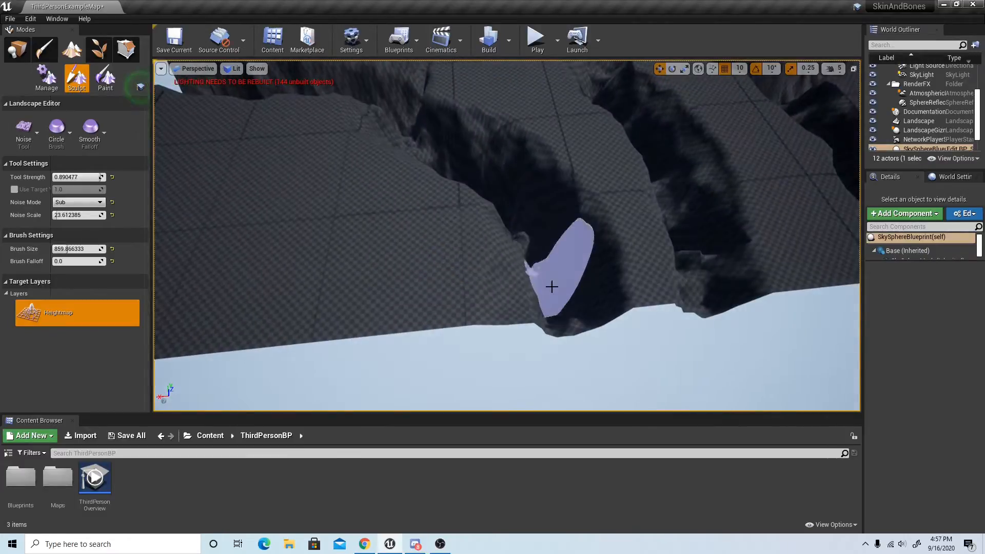
{"action": "mouse_move", "coordinate": [525, 277]}
{"action": "right_mouse_down"}
{"action": "mouse_move", "coordinate": [513, 176]}
{"action": "mouse_move", "coordinate": [513, 216]}
{"action": "mouse_move", "coordinate": [170, 132]}
{"action": "right_mouse_up"}
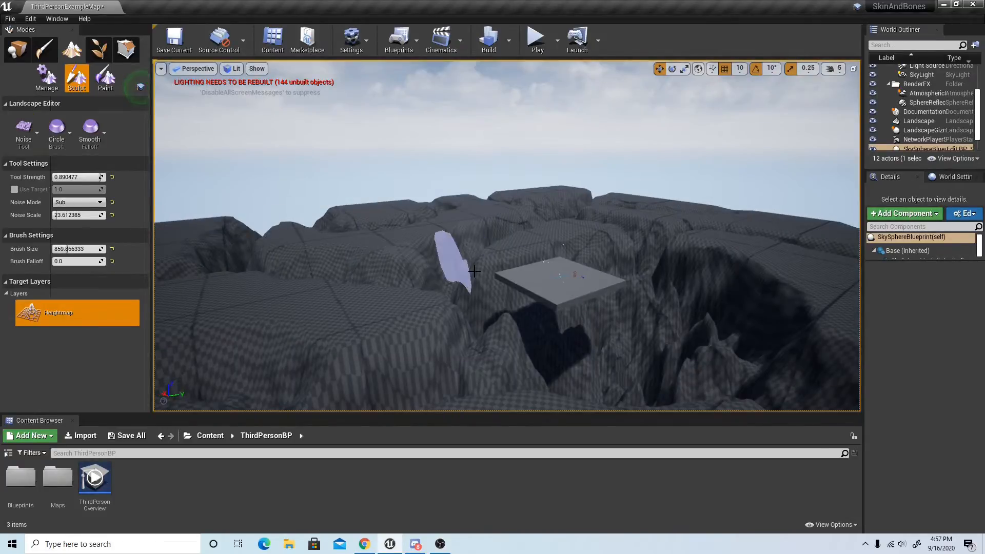
{"action": "mouse_move", "coordinate": [475, 270]}
{"action": "right_mouse_down"}
{"action": "mouse_move", "coordinate": [646, 279]}
{"action": "mouse_move", "coordinate": [570, 251]}
{"action": "mouse_move", "coordinate": [539, 277]}
{"action": "mouse_move", "coordinate": [523, 239]}
{"action": "mouse_move", "coordinate": [528, 298]}
{"action": "mouse_move", "coordinate": [514, 194]}
{"action": "right_mouse_up"}
{"action": "left_click_drag", "start_coordinate": [523, 214], "coordinate": [554, 283]}
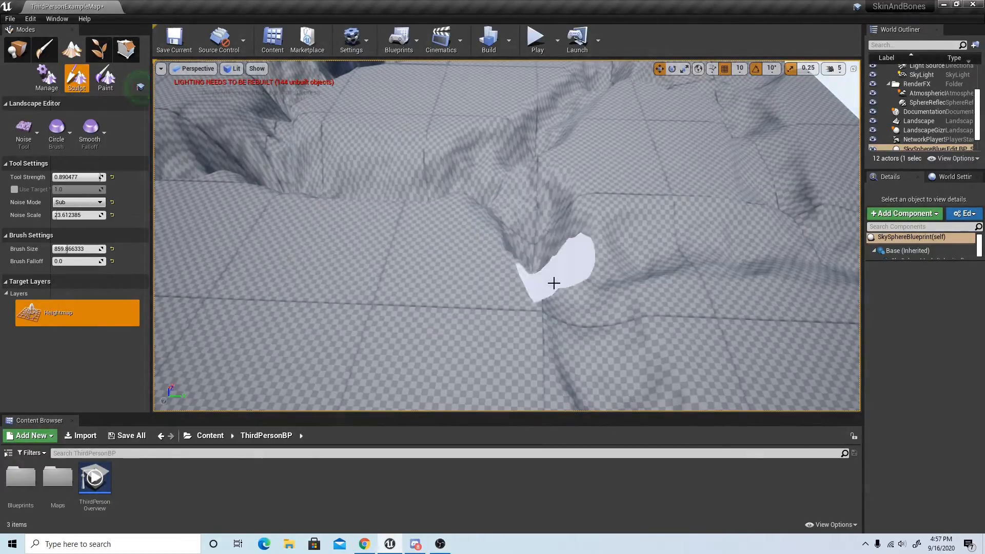
{"action": "left_click_drag", "start_coordinate": [589, 342], "coordinate": [595, 392]}
{"action": "right_click_drag", "start_coordinate": [596, 391], "coordinate": [565, 236]}
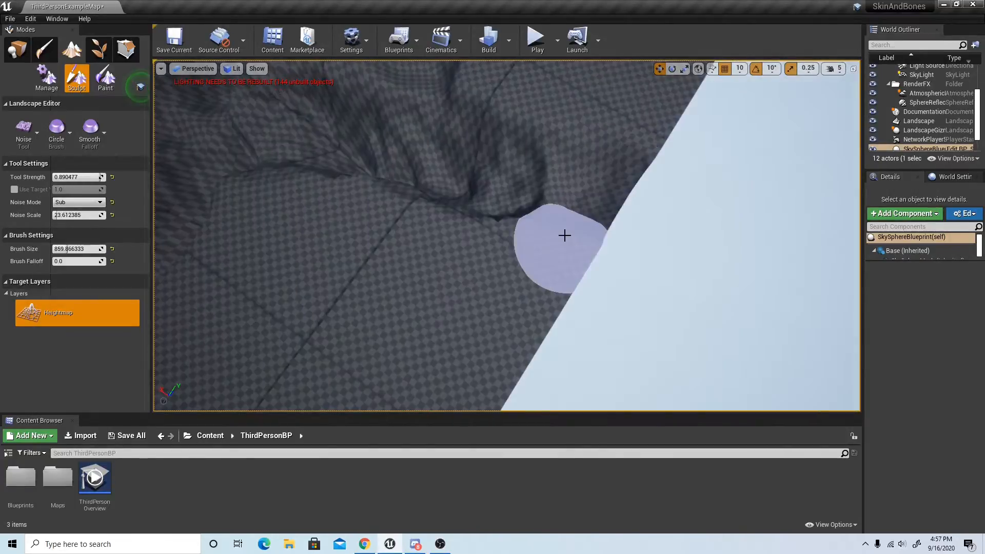
{"action": "left_click_drag", "start_coordinate": [565, 236], "coordinate": [616, 211]}
{"action": "mouse_move", "coordinate": [616, 210]}
{"action": "right_mouse_down"}
{"action": "mouse_move", "coordinate": [605, 225]}
{"action": "mouse_move", "coordinate": [590, 216]}
{"action": "mouse_move", "coordinate": [595, 206]}
{"action": "mouse_move", "coordinate": [537, 215]}
{"action": "mouse_move", "coordinate": [493, 196]}
{"action": "right_mouse_up"}
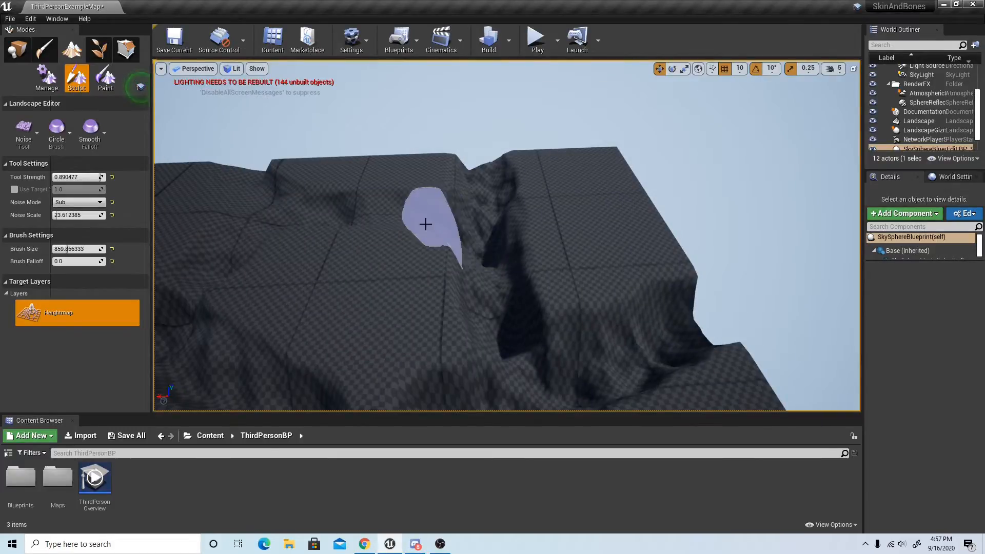
Deepen and roughen the side channels between the raised blocks with further subtractive noise strokes.
{"action": "mouse_move", "coordinate": [436, 243]}
{"action": "right_mouse_down"}
{"action": "mouse_move", "coordinate": [436, 205]}
{"action": "mouse_move", "coordinate": [436, 266]}
{"action": "mouse_move", "coordinate": [426, 256]}
{"action": "mouse_move", "coordinate": [436, 242]}
{"action": "right_mouse_up"}
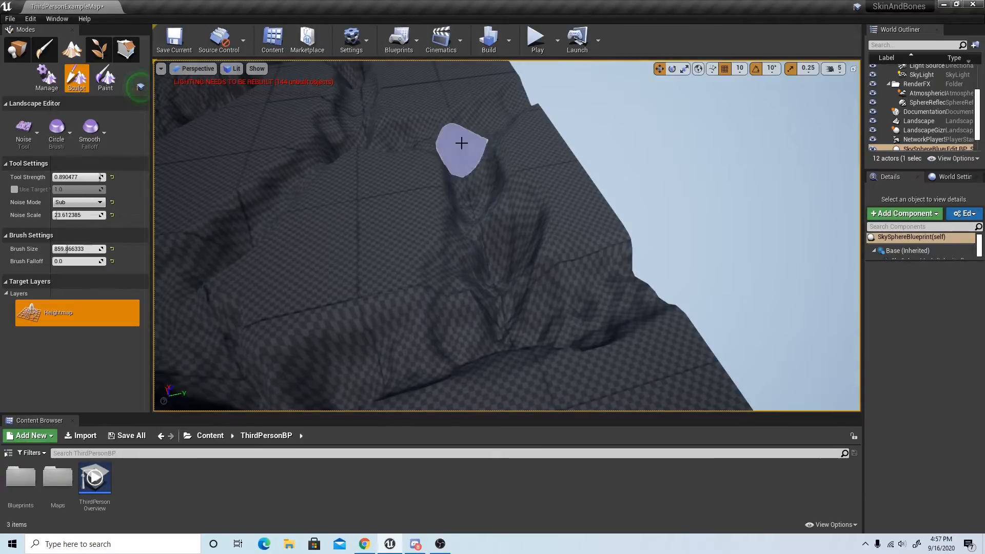
{"action": "right_click_drag", "start_coordinate": [572, 137], "coordinate": [572, 136]}
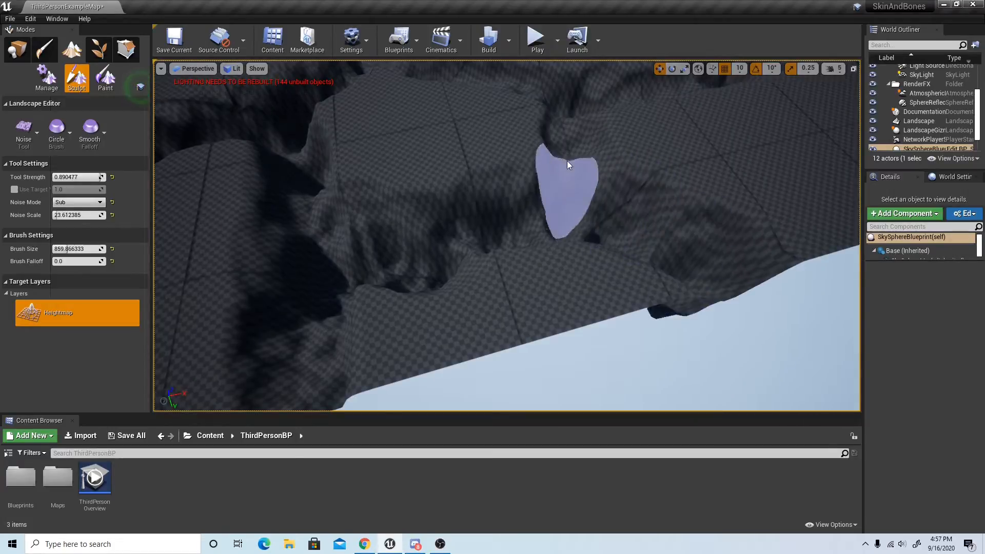
{"action": "right_click_drag", "start_coordinate": [570, 187], "coordinate": [571, 188]}
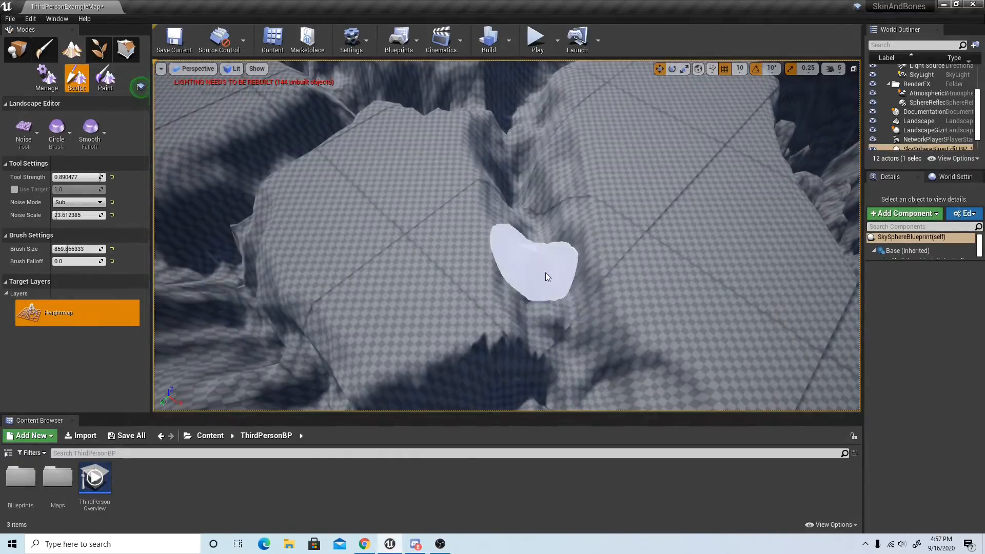
{"action": "left_click_drag", "start_coordinate": [547, 280], "coordinate": [559, 363]}
{"action": "right_click_drag", "start_coordinate": [559, 364], "coordinate": [559, 364]}
{"action": "mouse_move", "coordinate": [500, 394]}
{"action": "left_mouse_down"}
{"action": "mouse_move", "coordinate": [491, 401]}
{"action": "mouse_move", "coordinate": [539, 338]}
{"action": "mouse_move", "coordinate": [568, 238]}
{"action": "mouse_move", "coordinate": [508, 412]}
{"action": "left_mouse_up"}
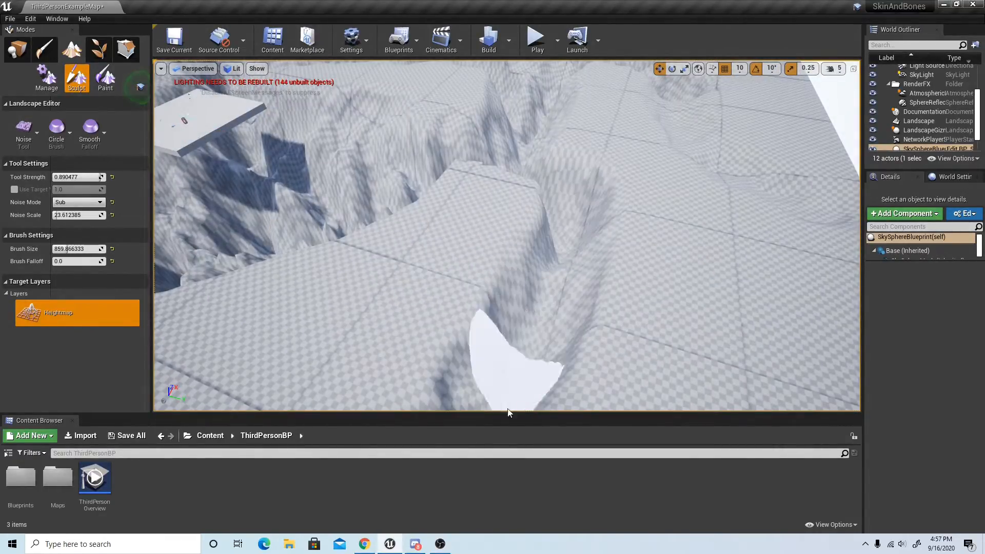
{"action": "right_click_drag", "start_coordinate": [572, 365], "coordinate": [572, 366]}
{"action": "right_click_drag", "start_coordinate": [541, 312], "coordinate": [540, 312]}
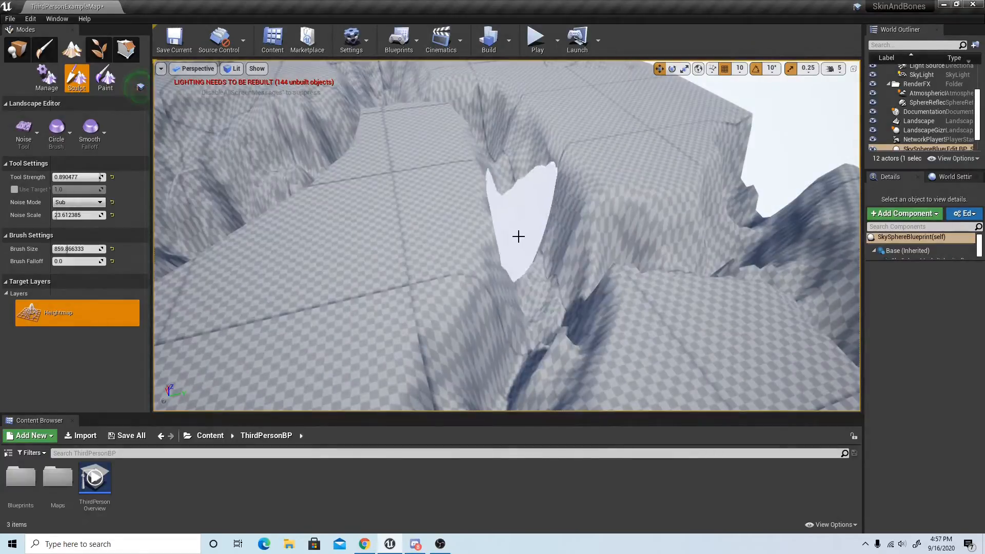
Reduce the brush size to 548.736816 and carve the narrower trenches and their junctions deeper near the landscape's edge.
{"action": "right_click_drag", "start_coordinate": [512, 172], "coordinate": [512, 171]}
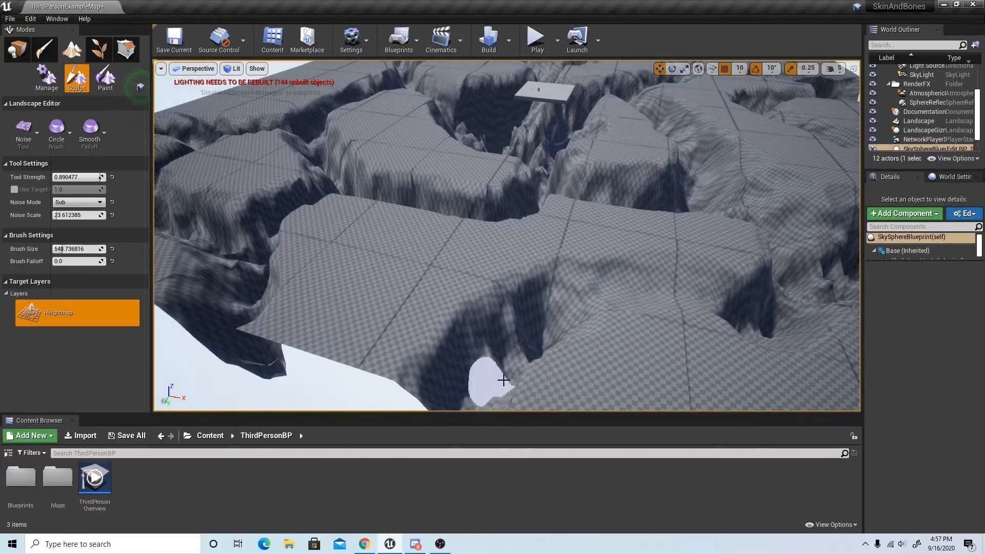
{"action": "right_click_drag", "start_coordinate": [535, 352], "coordinate": [535, 353]}
{"action": "right_click_drag", "start_coordinate": [488, 327], "coordinate": [488, 327]}
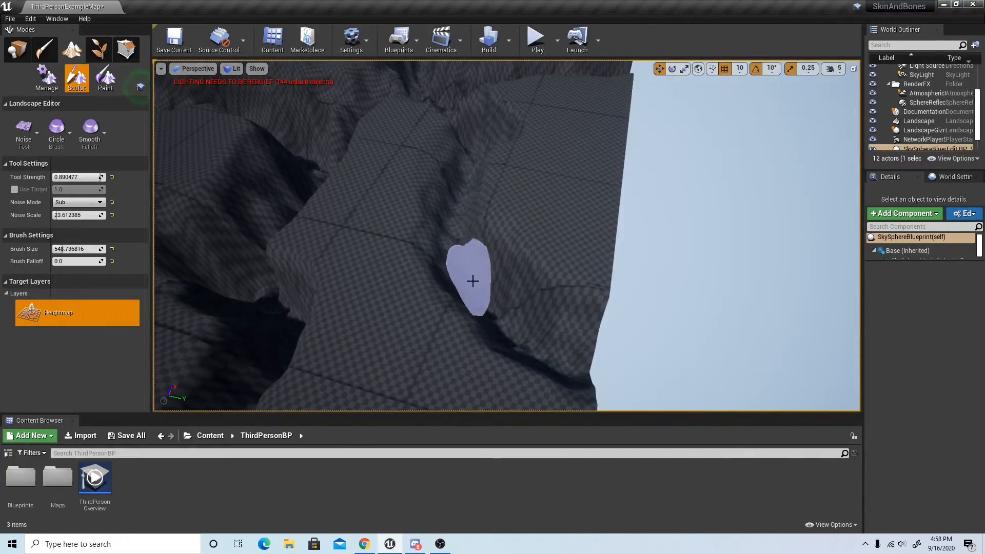
{"action": "right_click_drag", "start_coordinate": [462, 224], "coordinate": [462, 224]}
{"action": "mouse_move", "coordinate": [507, 236]}
{"action": "right_mouse_down"}
{"action": "mouse_move", "coordinate": [580, 272]}
{"action": "mouse_move", "coordinate": [662, 279]}
{"action": "mouse_move", "coordinate": [566, 244]}
{"action": "right_mouse_up"}
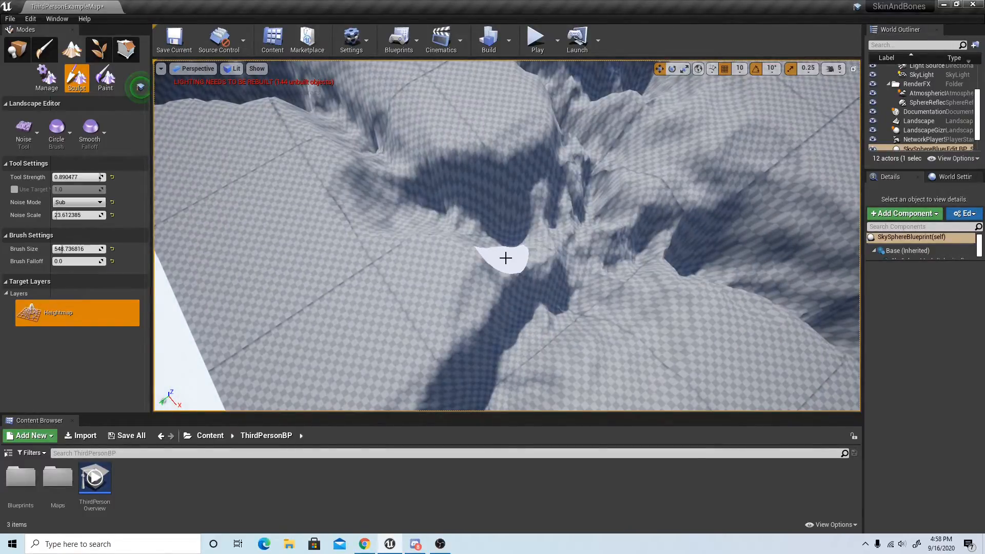
{"action": "mouse_move", "coordinate": [534, 280]}
{"action": "right_mouse_down"}
{"action": "mouse_move", "coordinate": [493, 277]}
{"action": "mouse_move", "coordinate": [563, 246]}
{"action": "right_mouse_up"}
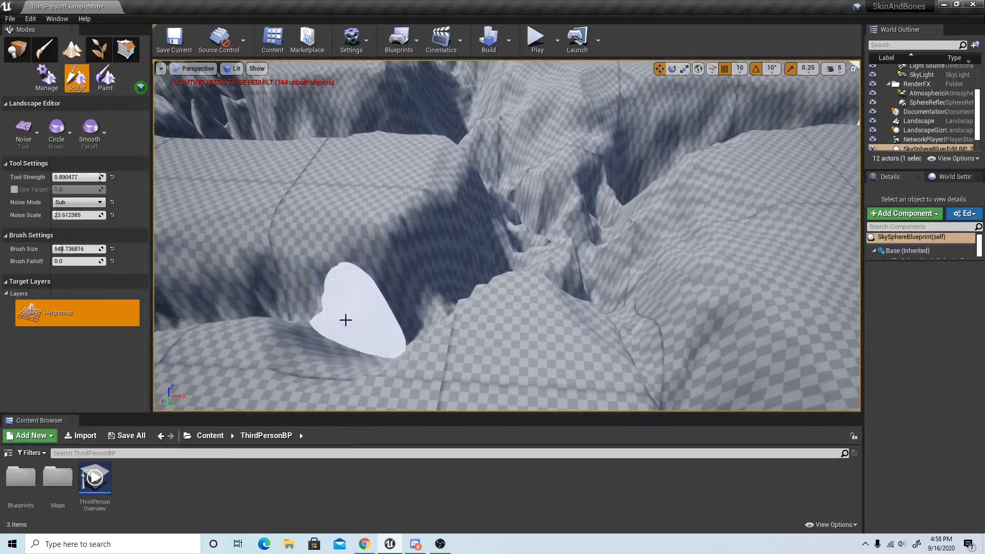
Carve a rough trench along the foot of the raised block beside the landscape's edge.
{"action": "right_click_drag", "start_coordinate": [345, 319], "coordinate": [272, 319]}
{"action": "right_click_drag", "start_coordinate": [574, 285], "coordinate": [461, 328]}
{"action": "mouse_move", "coordinate": [565, 180]}
{"action": "right_mouse_down"}
{"action": "mouse_move", "coordinate": [651, 159]}
{"action": "mouse_move", "coordinate": [729, 177]}
{"action": "mouse_move", "coordinate": [769, 159]}
{"action": "mouse_move", "coordinate": [800, 128]}
{"action": "mouse_move", "coordinate": [780, 159]}
{"action": "mouse_move", "coordinate": [744, 179]}
{"action": "mouse_move", "coordinate": [687, 190]}
{"action": "mouse_move", "coordinate": [790, 226]}
{"action": "mouse_move", "coordinate": [569, 255]}
{"action": "right_mouse_up"}
{"action": "mouse_move", "coordinate": [537, 275]}
{"action": "left_mouse_down"}
{"action": "mouse_move", "coordinate": [508, 288]}
{"action": "mouse_move", "coordinate": [528, 303]}
{"action": "mouse_move", "coordinate": [513, 294]}
{"action": "mouse_move", "coordinate": [451, 348]}
{"action": "mouse_move", "coordinate": [318, 325]}
{"action": "mouse_move", "coordinate": [275, 272]}
{"action": "mouse_move", "coordinate": [309, 308]}
{"action": "mouse_move", "coordinate": [432, 338]}
{"action": "mouse_move", "coordinate": [298, 318]}
{"action": "left_mouse_up"}
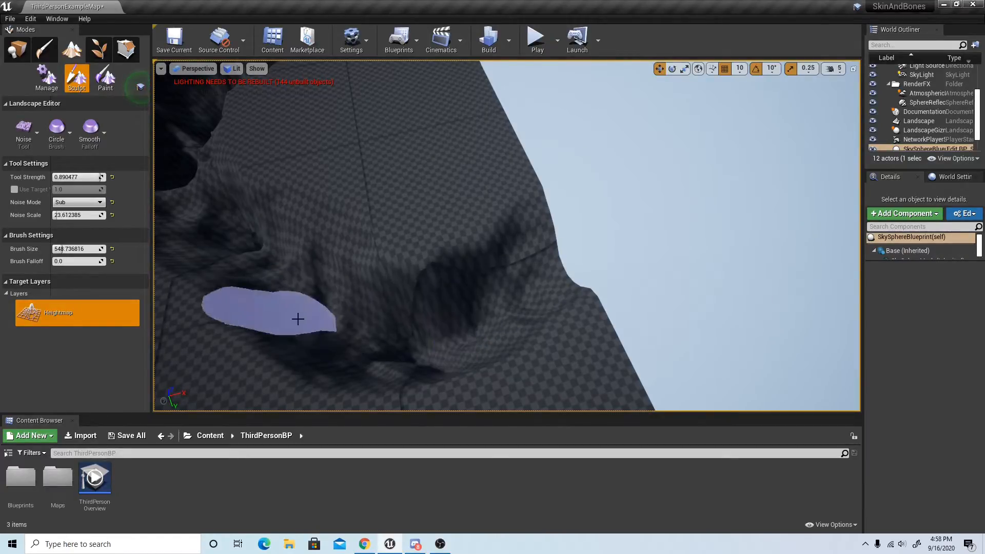
{"action": "mouse_move", "coordinate": [297, 318]}
{"action": "right_mouse_down"}
{"action": "mouse_move", "coordinate": [221, 310]}
{"action": "mouse_move", "coordinate": [266, 298]}
{"action": "mouse_move", "coordinate": [297, 307]}
{"action": "right_mouse_up"}
{"action": "mouse_move", "coordinate": [473, 324]}
{"action": "left_mouse_down"}
{"action": "mouse_move", "coordinate": [461, 277]}
{"action": "mouse_move", "coordinate": [364, 214]}
{"action": "mouse_move", "coordinate": [371, 187]}
{"action": "left_mouse_up"}
Deepen the channel between the two blocks and the steep gully where the trenches meet the landscape's edge.
{"action": "mouse_move", "coordinate": [372, 186]}
{"action": "right_mouse_down"}
{"action": "mouse_move", "coordinate": [334, 123]}
{"action": "mouse_move", "coordinate": [426, 188]}
{"action": "mouse_move", "coordinate": [455, 194]}
{"action": "right_mouse_up"}
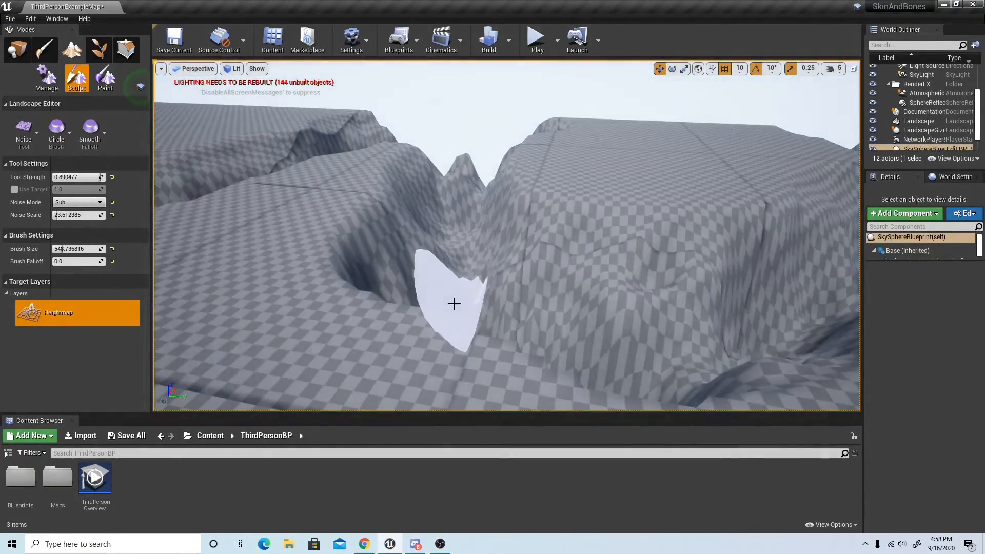
{"action": "mouse_move", "coordinate": [455, 305]}
{"action": "right_mouse_down"}
{"action": "mouse_move", "coordinate": [554, 300]}
{"action": "mouse_move", "coordinate": [616, 339]}
{"action": "mouse_move", "coordinate": [477, 298]}
{"action": "mouse_move", "coordinate": [502, 279]}
{"action": "right_mouse_up"}
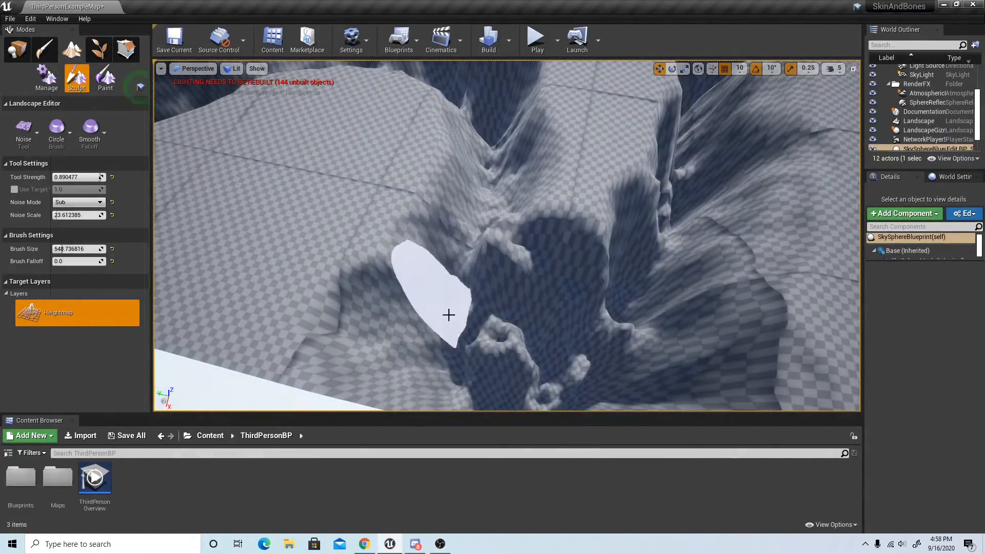
{"action": "mouse_move", "coordinate": [391, 371]}
{"action": "right_mouse_down"}
{"action": "mouse_move", "coordinate": [343, 410]}
{"action": "mouse_move", "coordinate": [493, 370]}
{"action": "mouse_move", "coordinate": [451, 344]}
{"action": "right_mouse_up"}
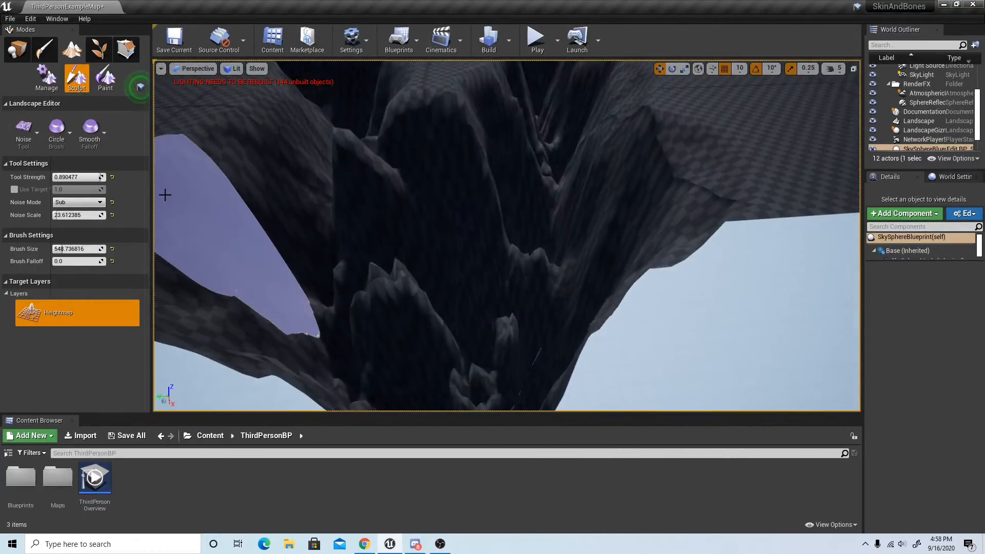
Switch to the Flatten tool and level the jagged floor of the pit below the platform.
{"action": "left_click", "coordinate": [20, 131]}
{"action": "left_click", "coordinate": [62, 202]}
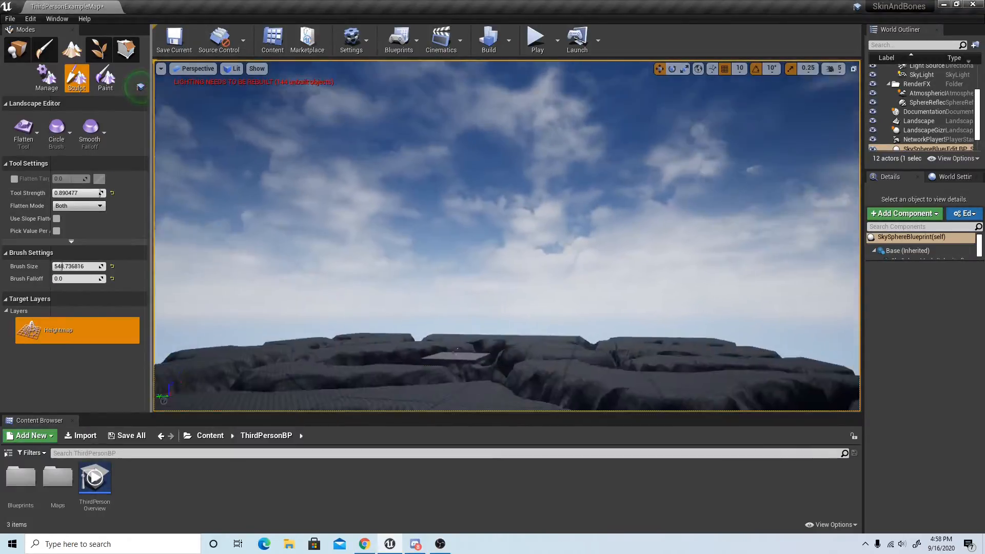
{"action": "mouse_move", "coordinate": [493, 236]}
{"action": "right_mouse_down"}
{"action": "mouse_move", "coordinate": [498, 328]}
{"action": "mouse_move", "coordinate": [447, 246]}
{"action": "mouse_move", "coordinate": [487, 252]}
{"action": "mouse_move", "coordinate": [493, 262]}
{"action": "mouse_move", "coordinate": [462, 308]}
{"action": "mouse_move", "coordinate": [457, 380]}
{"action": "mouse_move", "coordinate": [441, 389]}
{"action": "mouse_move", "coordinate": [420, 369]}
{"action": "mouse_move", "coordinate": [410, 333]}
{"action": "mouse_move", "coordinate": [426, 395]}
{"action": "mouse_move", "coordinate": [451, 213]}
{"action": "right_mouse_up"}
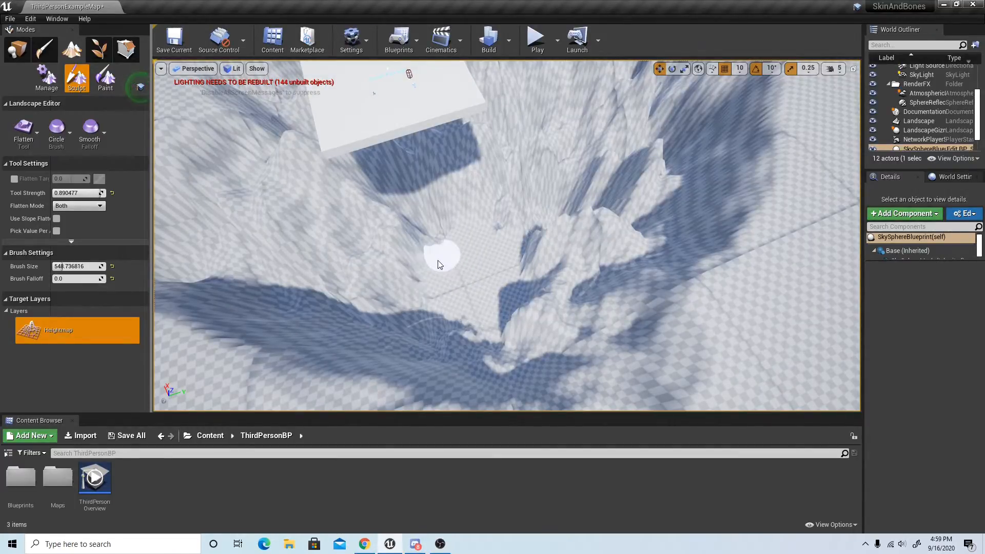
{"action": "right_click_drag", "start_coordinate": [438, 264], "coordinate": [464, 273]}
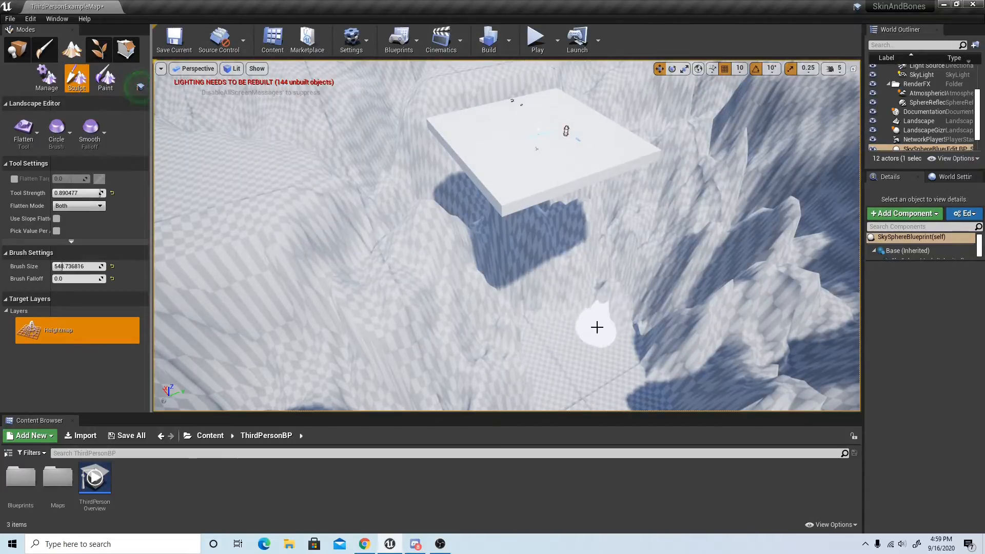
{"action": "key", "text": "w"}
{"action": "mouse_move", "coordinate": [581, 342]}
{"action": "right_mouse_down"}
{"action": "mouse_move", "coordinate": [734, 354]}
{"action": "mouse_move", "coordinate": [702, 369]}
{"action": "mouse_move", "coordinate": [641, 359]}
{"action": "mouse_move", "coordinate": [557, 315]}
{"action": "right_mouse_up"}
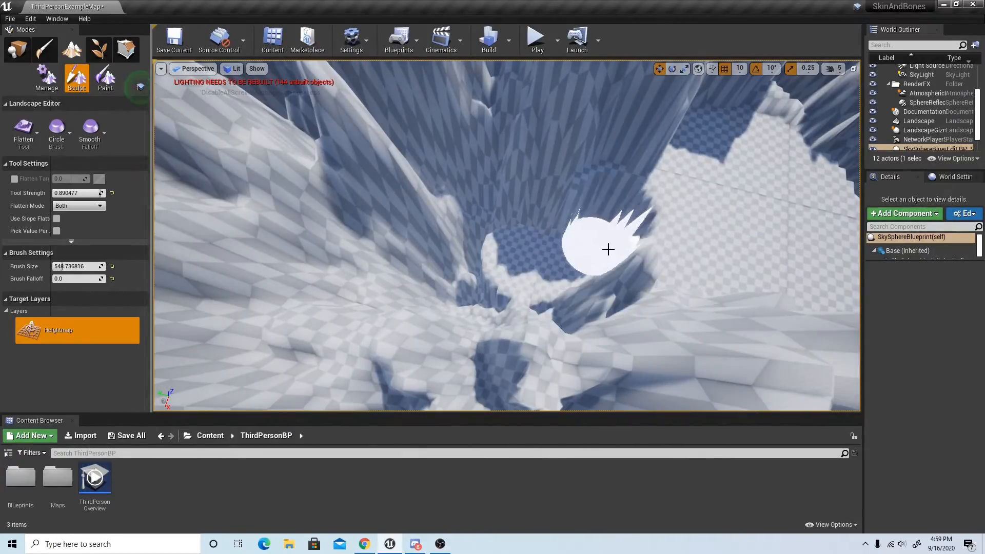
{"action": "mouse_move", "coordinate": [589, 194]}
{"action": "left_mouse_down"}
{"action": "mouse_move", "coordinate": [614, 190]}
{"action": "mouse_move", "coordinate": [626, 277]}
{"action": "mouse_move", "coordinate": [503, 308]}
{"action": "mouse_move", "coordinate": [510, 236]}
{"action": "left_mouse_up"}
{"action": "mouse_move", "coordinate": [515, 197]}
{"action": "left_mouse_down"}
{"action": "mouse_move", "coordinate": [523, 181]}
{"action": "mouse_move", "coordinate": [444, 186]}
{"action": "mouse_move", "coordinate": [429, 246]}
{"action": "left_mouse_up"}
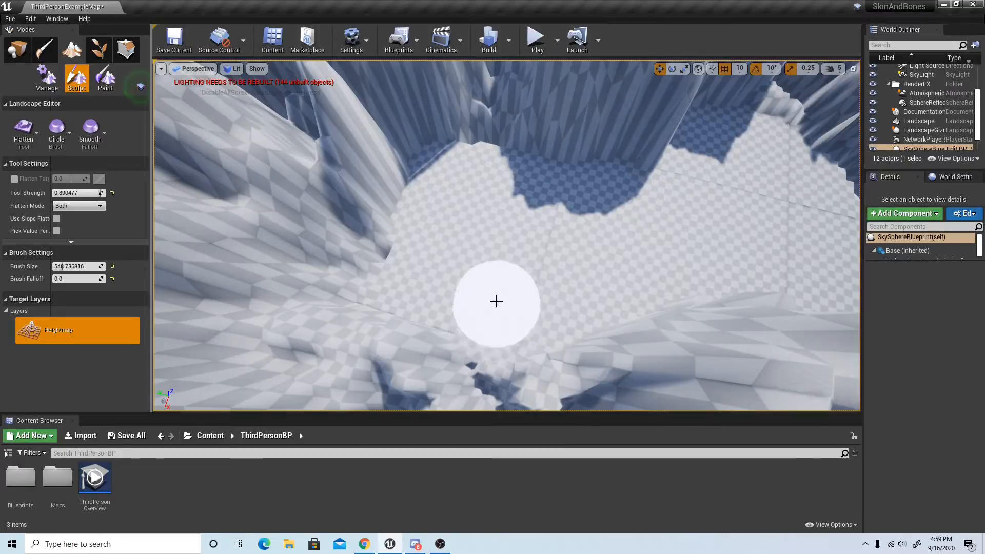
Flatten the remaining spikes and ledges along the pit floor between the steep walls.
{"action": "right_click_drag", "start_coordinate": [506, 252], "coordinate": [479, 271]}
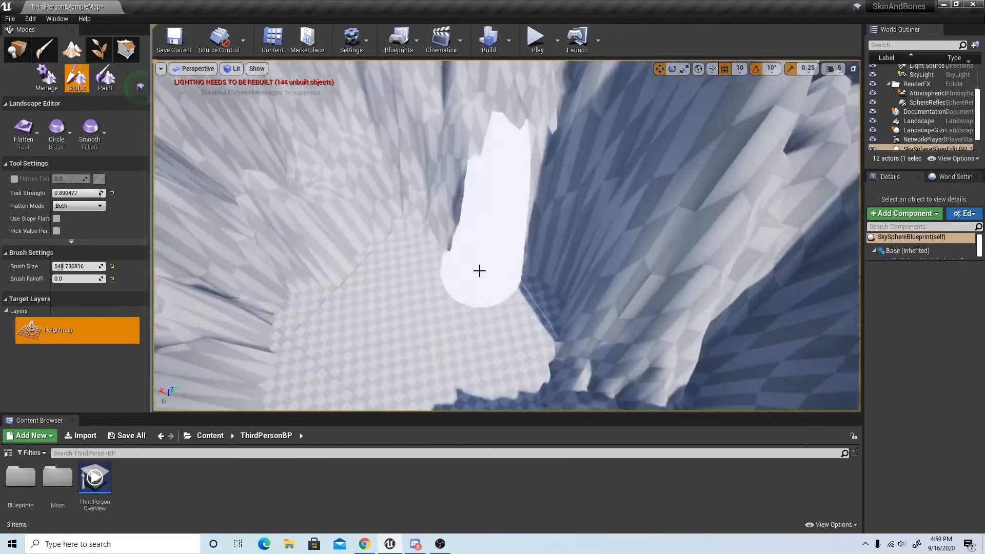
{"action": "mouse_move", "coordinate": [406, 269]}
{"action": "right_mouse_down"}
{"action": "mouse_move", "coordinate": [402, 234]}
{"action": "mouse_move", "coordinate": [413, 261]}
{"action": "mouse_move", "coordinate": [516, 290]}
{"action": "right_mouse_up"}
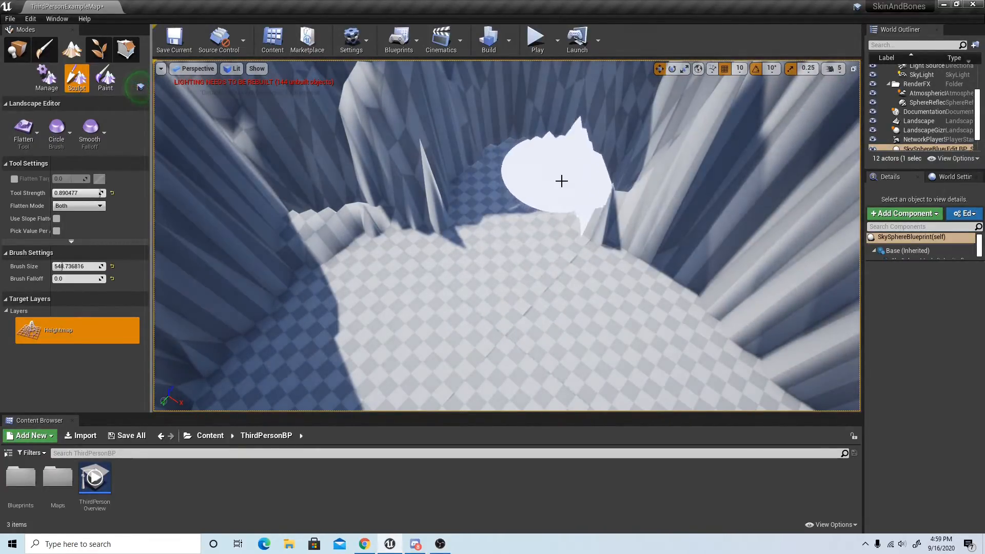
{"action": "key", "text": "w"}
{"action": "mouse_move", "coordinate": [595, 169]}
{"action": "right_mouse_down"}
{"action": "mouse_move", "coordinate": [575, 165]}
{"action": "mouse_move", "coordinate": [600, 160]}
{"action": "mouse_move", "coordinate": [484, 241]}
{"action": "right_mouse_up"}
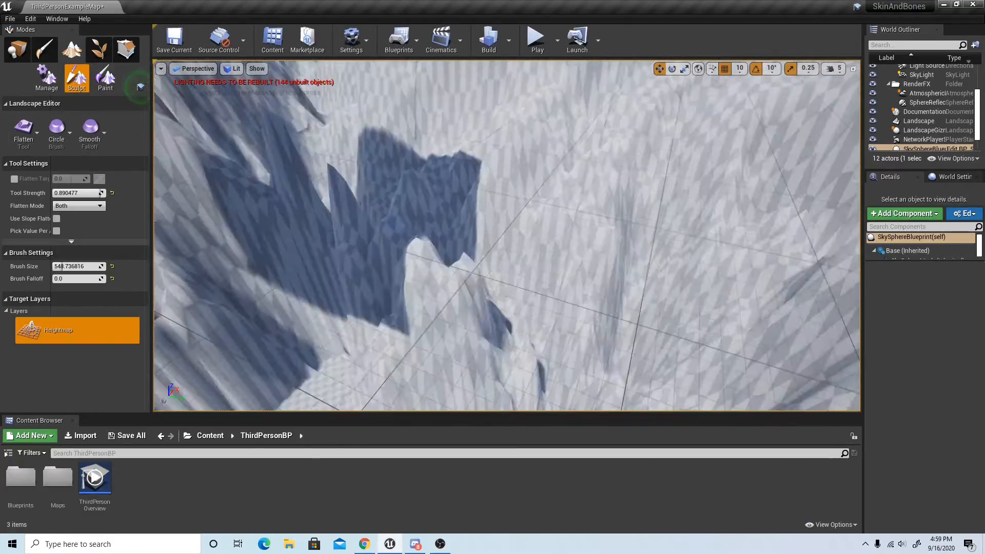
{"action": "mouse_move", "coordinate": [507, 236]}
{"action": "right_mouse_down"}
{"action": "mouse_move", "coordinate": [497, 277]}
{"action": "mouse_move", "coordinate": [513, 308]}
{"action": "mouse_move", "coordinate": [580, 333]}
{"action": "mouse_move", "coordinate": [641, 338]}
{"action": "mouse_move", "coordinate": [528, 313]}
{"action": "mouse_move", "coordinate": [472, 257]}
{"action": "mouse_move", "coordinate": [523, 293]}
{"action": "mouse_move", "coordinate": [548, 277]}
{"action": "mouse_move", "coordinate": [642, 287]}
{"action": "mouse_move", "coordinate": [687, 267]}
{"action": "mouse_move", "coordinate": [605, 236]}
{"action": "right_mouse_up"}
{"action": "left_click", "coordinate": [23, 131]}
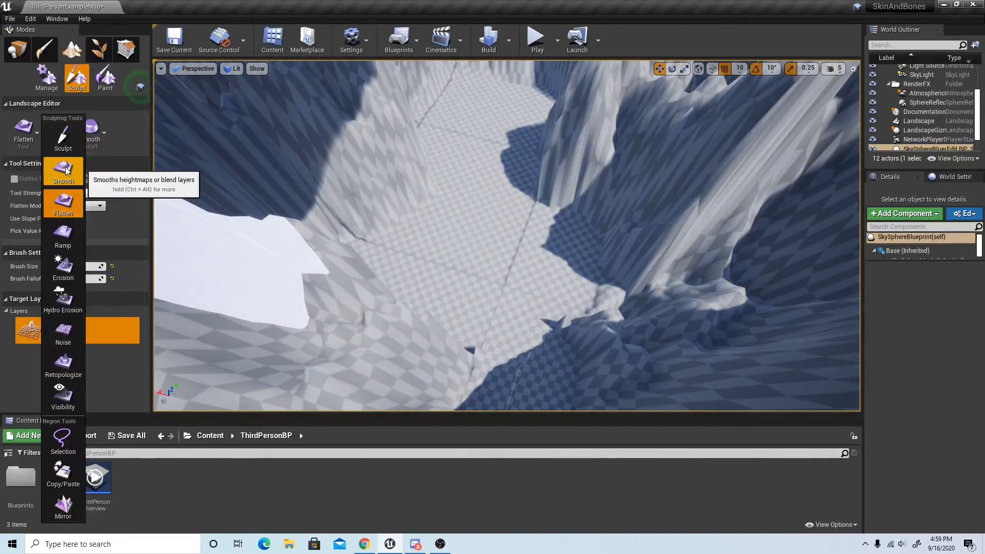
{"action": "left_click", "coordinate": [63, 171]}
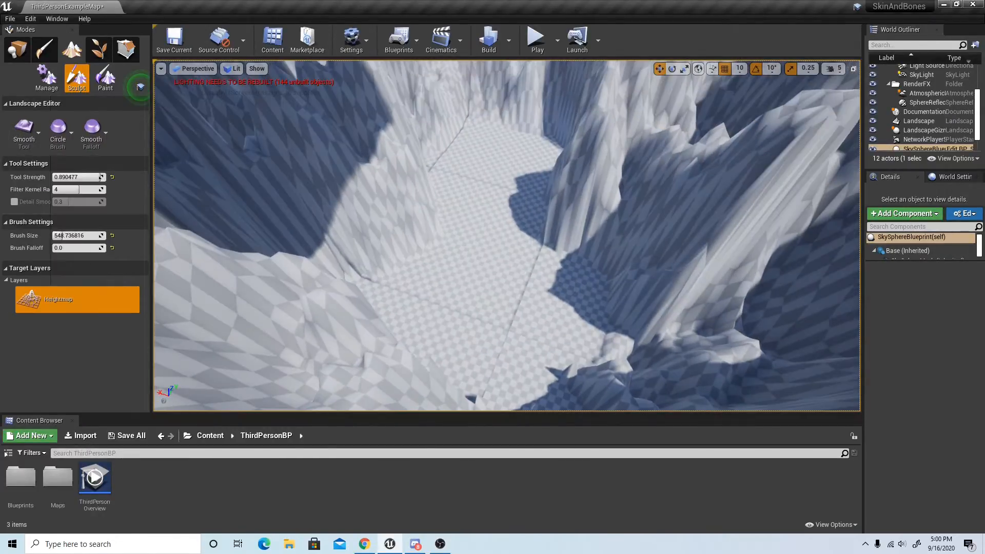
{"action": "mouse_move", "coordinate": [461, 262]}
{"action": "right_mouse_down"}
{"action": "mouse_move", "coordinate": [482, 298]}
{"action": "mouse_move", "coordinate": [502, 297]}
{"action": "mouse_move", "coordinate": [514, 312]}
{"action": "mouse_move", "coordinate": [481, 288]}
{"action": "right_mouse_up"}
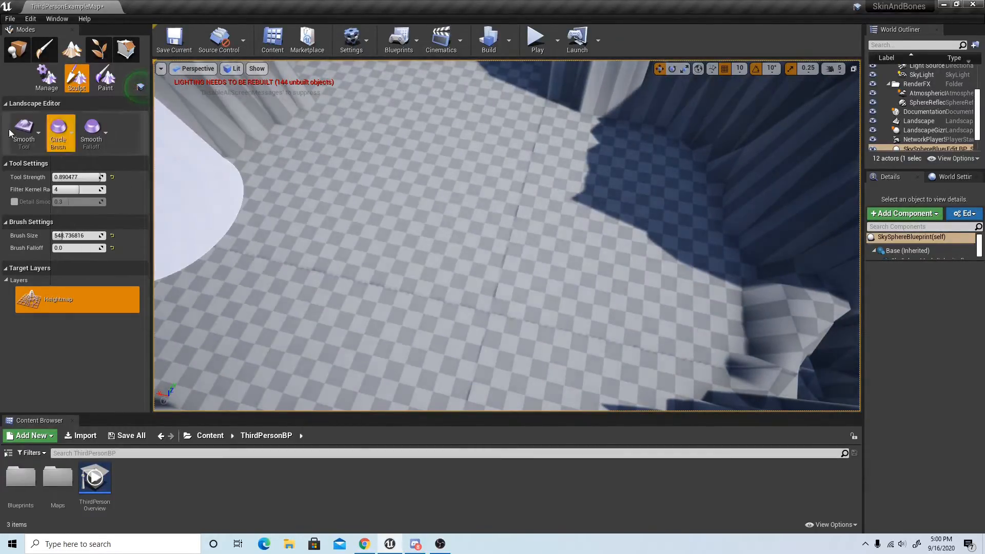
Switch to the Sculpt tool, try a stroke across the flattened pit floor and undo it.
{"action": "left_click", "coordinate": [24, 138]}
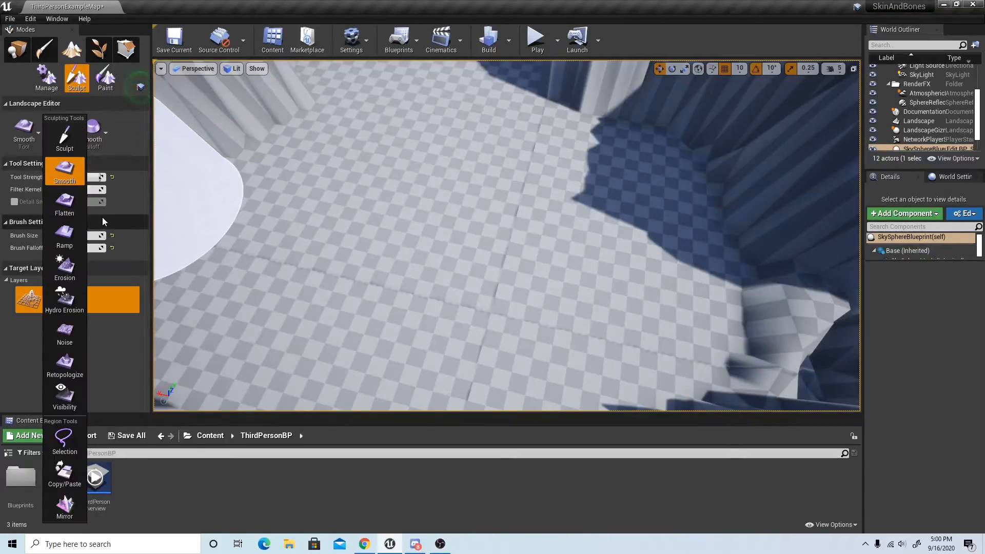
{"action": "left_click", "coordinate": [64, 141]}
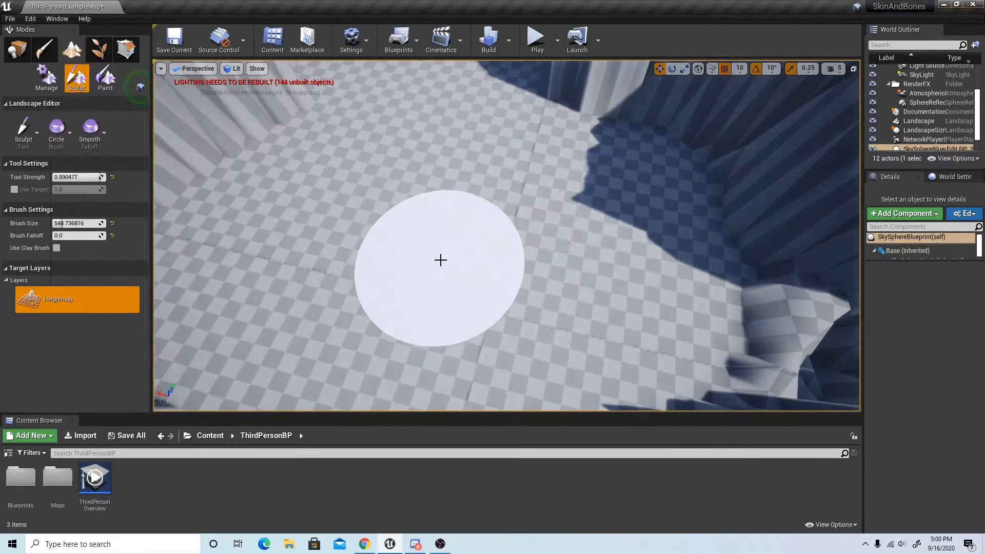
{"action": "mouse_move", "coordinate": [521, 222]}
{"action": "left_mouse_down"}
{"action": "mouse_move", "coordinate": [451, 231]}
{"action": "mouse_move", "coordinate": [466, 314]}
{"action": "mouse_move", "coordinate": [559, 356]}
{"action": "mouse_move", "coordinate": [519, 308]}
{"action": "mouse_move", "coordinate": [451, 286]}
{"action": "mouse_move", "coordinate": [528, 288]}
{"action": "mouse_move", "coordinate": [506, 299]}
{"action": "left_mouse_up"}
{"action": "key", "text": "ctrl+z"}
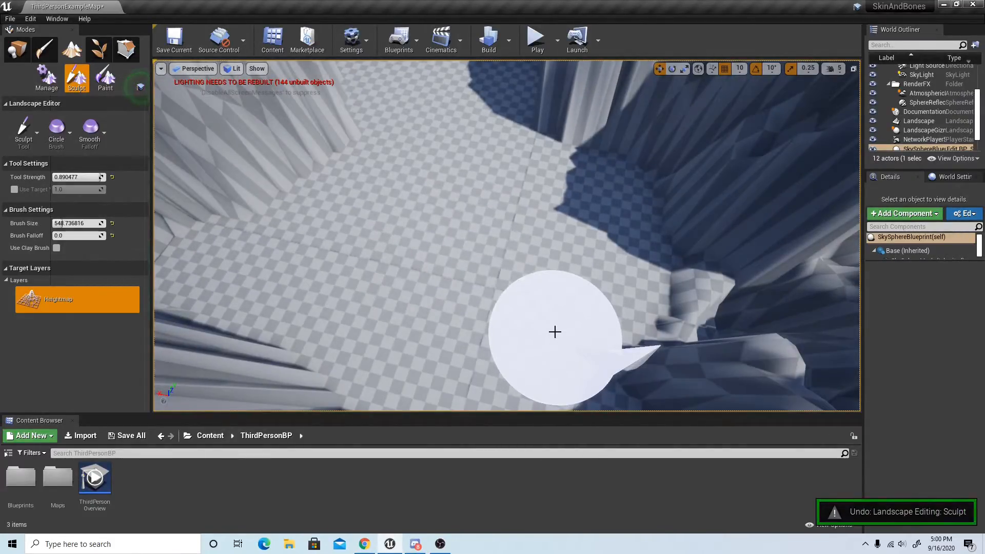
Set the tool strength to 0.414287 and the brush size to 1576.702637, and sculpt across the pit floor.
{"action": "left_click_drag", "start_coordinate": [87, 177], "coordinate": [66, 177]}
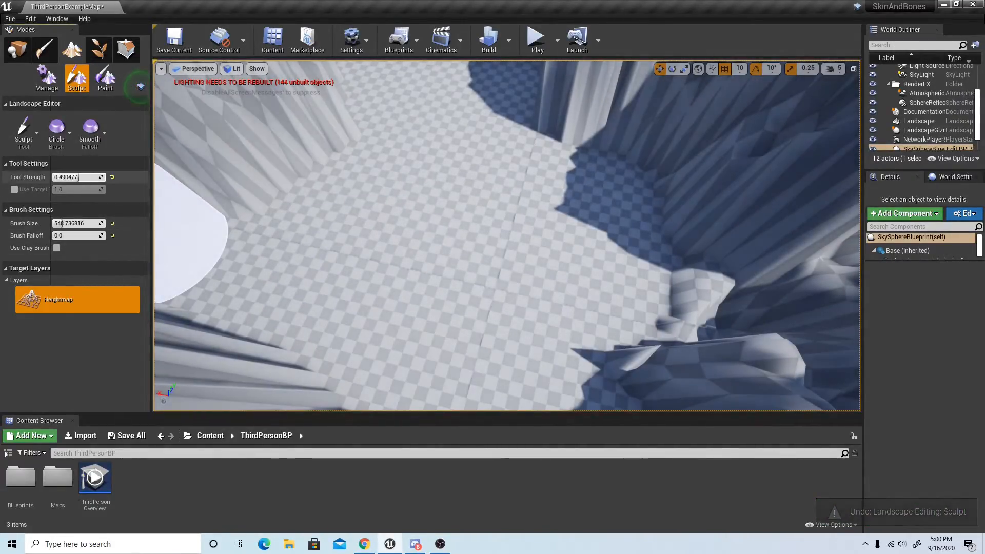
{"action": "left_click_drag", "start_coordinate": [64, 223], "coordinate": [78, 223]}
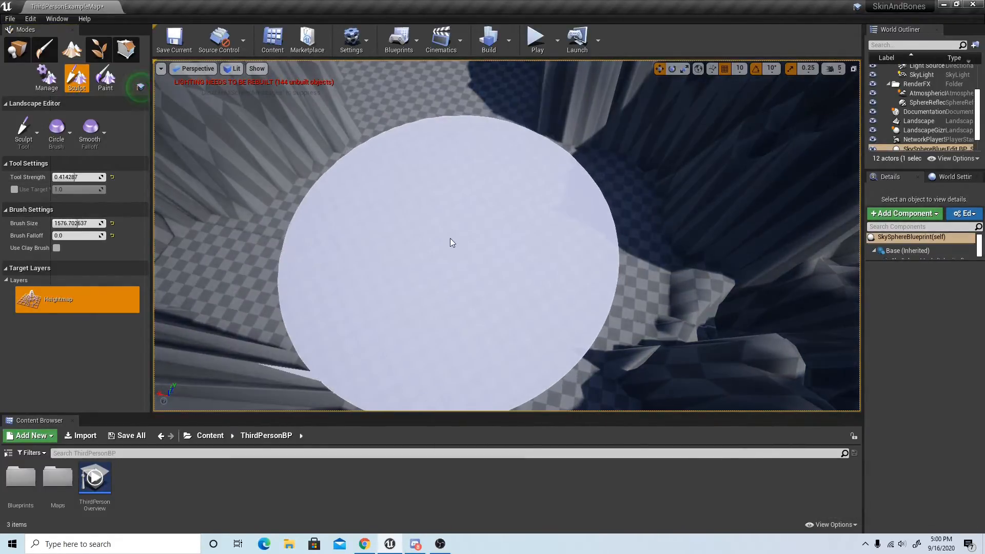
{"action": "mouse_move", "coordinate": [449, 238]}
{"action": "left_mouse_down"}
{"action": "mouse_move", "coordinate": [516, 297]}
{"action": "mouse_move", "coordinate": [455, 232]}
{"action": "mouse_move", "coordinate": [451, 240]}
{"action": "mouse_move", "coordinate": [392, 231]}
{"action": "mouse_move", "coordinate": [467, 257]}
{"action": "mouse_move", "coordinate": [523, 251]}
{"action": "mouse_move", "coordinate": [480, 179]}
{"action": "mouse_move", "coordinate": [523, 266]}
{"action": "left_mouse_up"}
{"action": "mouse_move", "coordinate": [523, 266]}
{"action": "right_mouse_down"}
{"action": "mouse_move", "coordinate": [490, 233]}
{"action": "mouse_move", "coordinate": [495, 213]}
{"action": "mouse_move", "coordinate": [505, 225]}
{"action": "mouse_move", "coordinate": [451, 229]}
{"action": "right_mouse_up"}
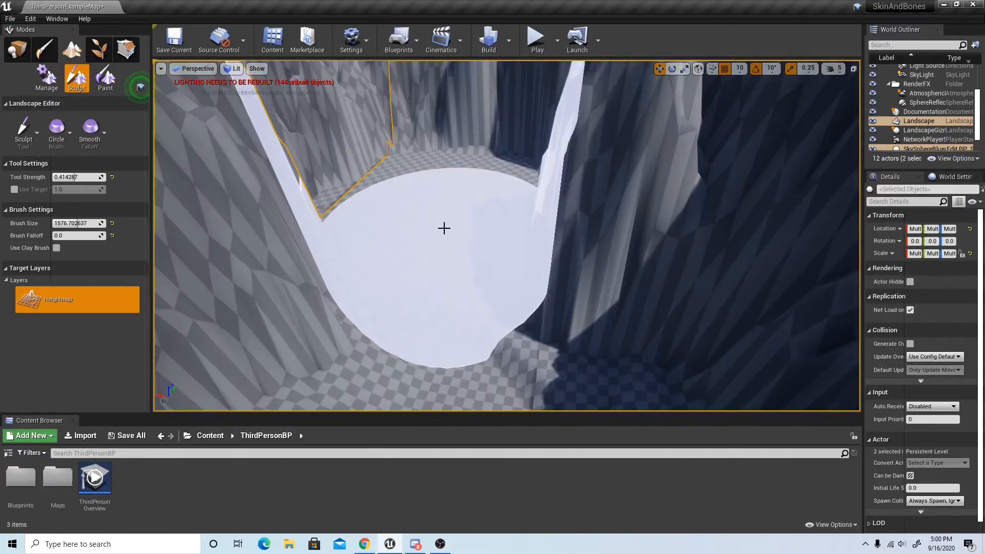
Lower the pit floor and carve down the ground where the trench opens into the pit beside the platform.
{"action": "mouse_move", "coordinate": [440, 246]}
{"action": "left_mouse_down", "text": "shift"}
{"action": "mouse_move", "coordinate": [445, 232]}
{"action": "mouse_move", "coordinate": [458, 266]}
{"action": "left_mouse_up", "text": "shift"}
{"action": "right_click_drag", "start_coordinate": [458, 266], "coordinate": [462, 307]}
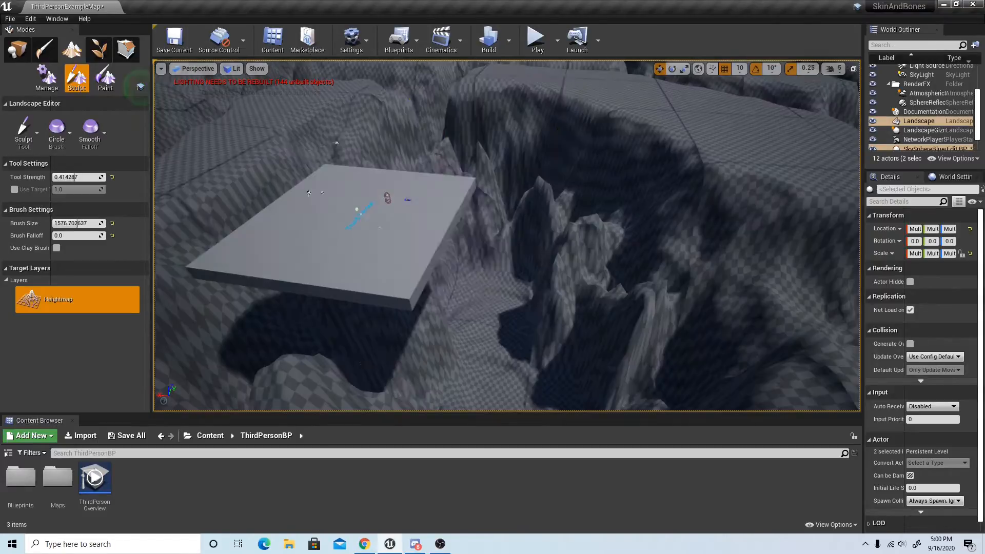
{"action": "right_click_drag", "start_coordinate": [559, 282], "coordinate": [558, 282]}
{"action": "left_click_drag", "start_coordinate": [559, 281], "coordinate": [528, 267], "text": "shift"}
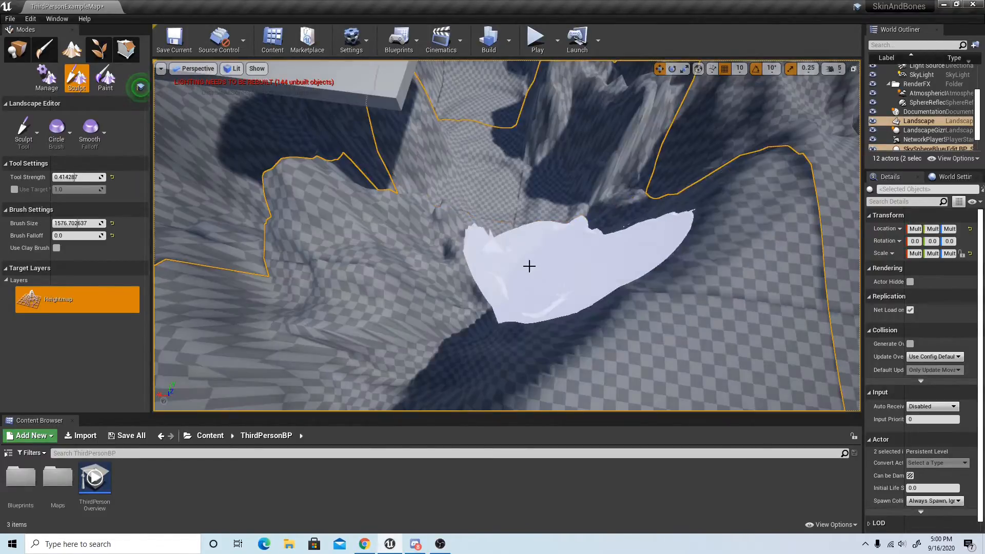
{"action": "right_click_drag", "start_coordinate": [528, 266], "coordinate": [532, 255]}
{"action": "left_click_drag", "start_coordinate": [531, 255], "coordinate": [524, 230], "text": "shift"}
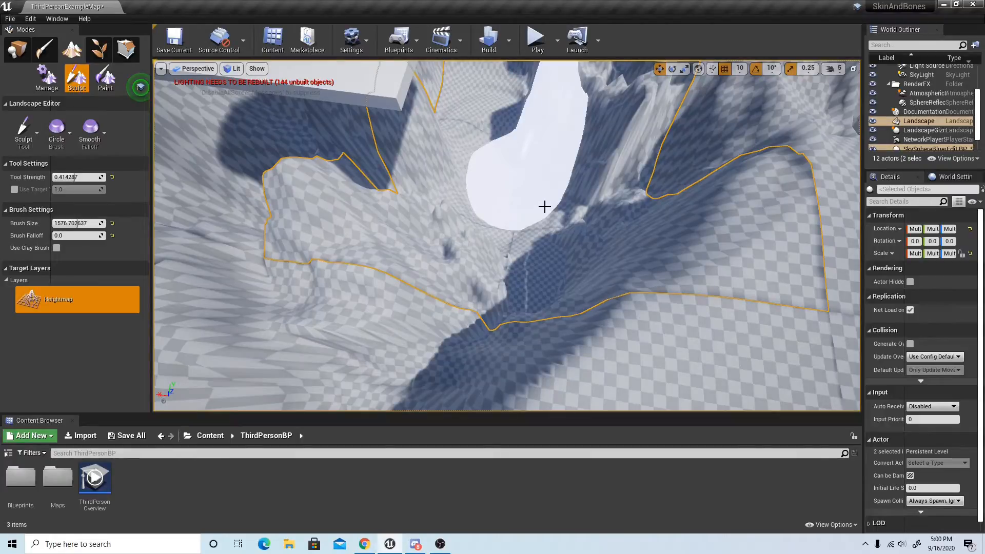
{"action": "right_click_drag", "start_coordinate": [544, 207], "coordinate": [544, 207]}
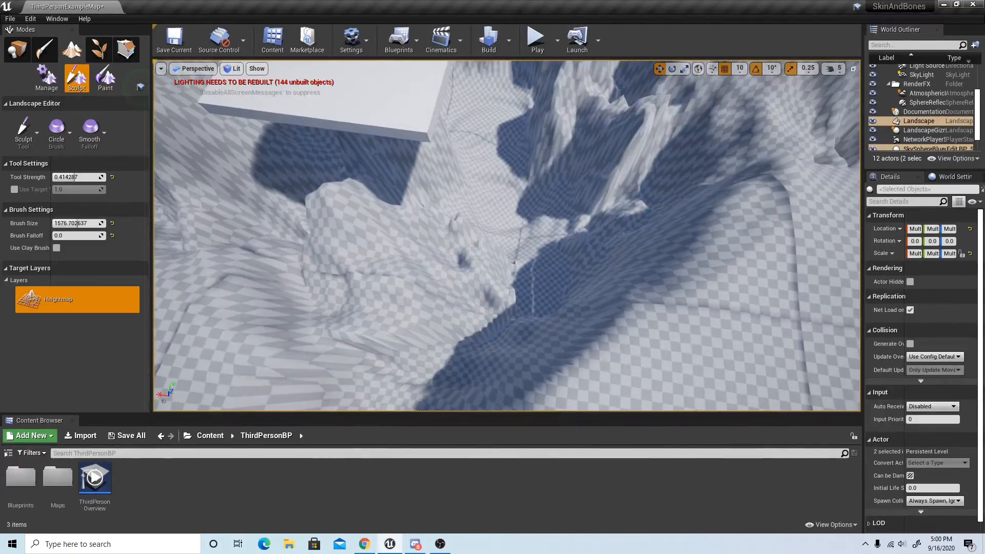
{"action": "right_click_drag", "start_coordinate": [548, 146], "coordinate": [548, 146]}
Switch to the Noise tool with a brush size of 489.470154 and a tool strength of 0.519049.
{"action": "left_click", "coordinate": [25, 131]}
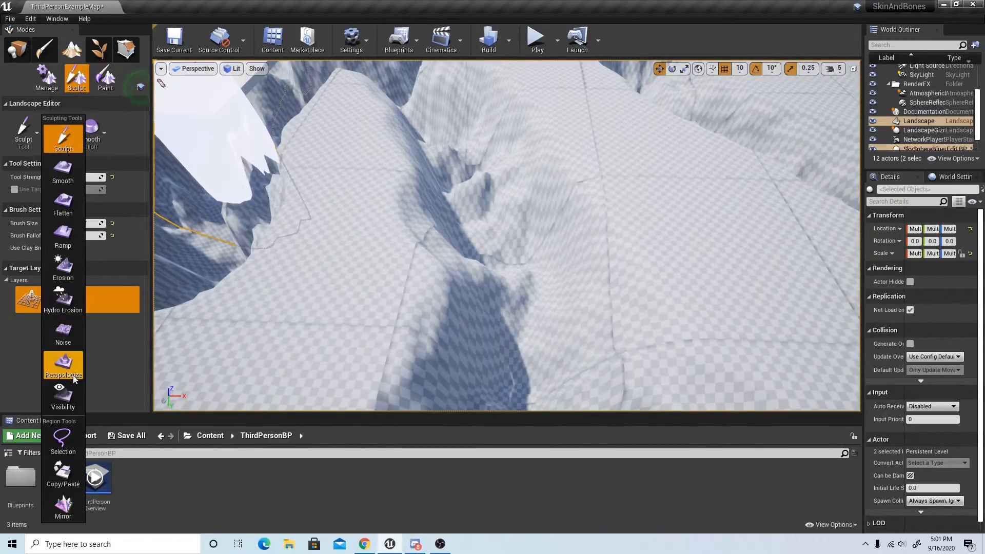
{"action": "left_click", "coordinate": [75, 341]}
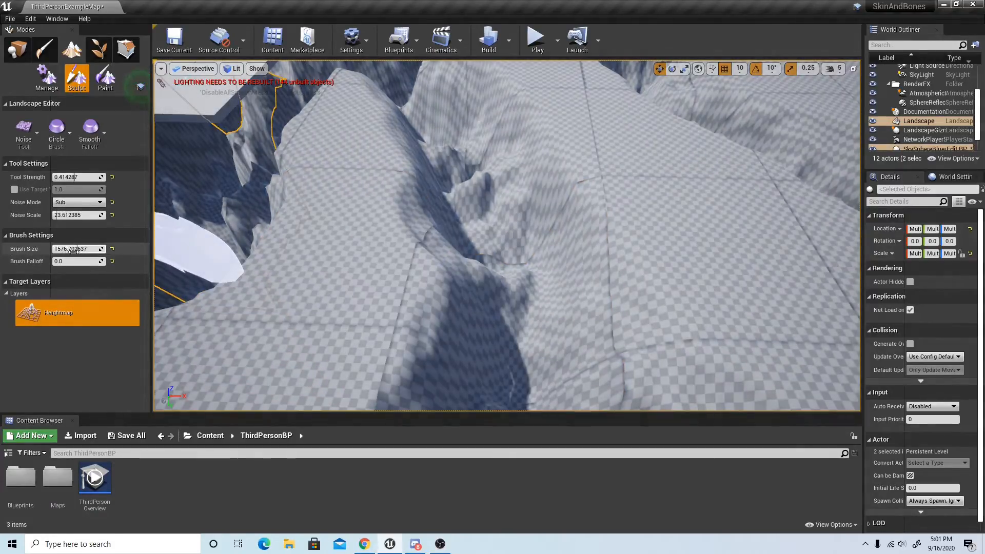
{"action": "left_click_drag", "start_coordinate": [73, 250], "coordinate": [60, 250]}
{"action": "left_click_drag", "start_coordinate": [77, 177], "coordinate": [81, 177]}
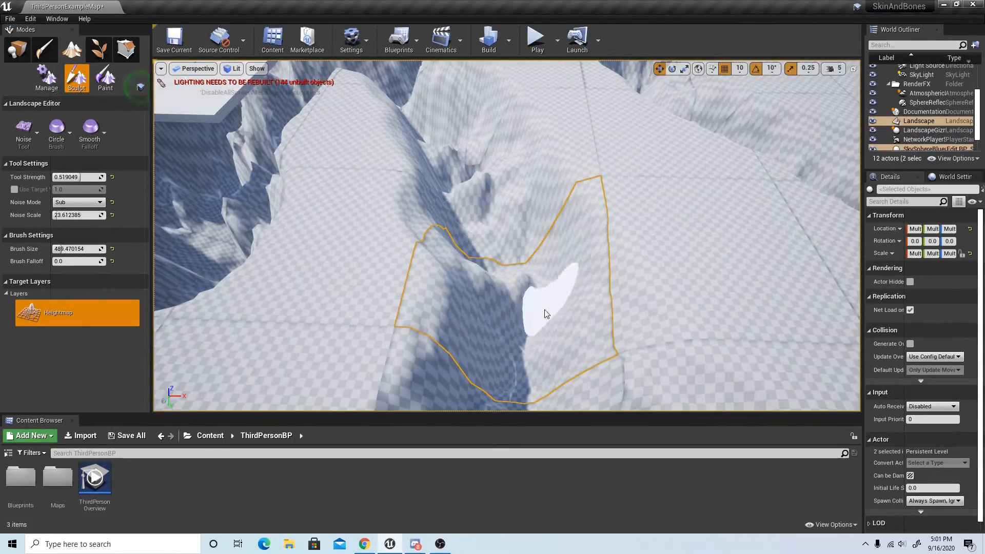
Examine the trenches, cliff walls and plateau tops around the platform from close up and from a distance.
{"action": "mouse_move", "coordinate": [473, 237]}
{"action": "right_mouse_down"}
{"action": "mouse_move", "coordinate": [482, 231]}
{"action": "mouse_move", "coordinate": [477, 190]}
{"action": "mouse_move", "coordinate": [328, 241]}
{"action": "mouse_move", "coordinate": [189, 344]}
{"action": "mouse_move", "coordinate": [308, 287]}
{"action": "mouse_move", "coordinate": [410, 220]}
{"action": "mouse_move", "coordinate": [503, 195]}
{"action": "mouse_move", "coordinate": [603, 210]}
{"action": "mouse_move", "coordinate": [461, 179]}
{"action": "mouse_move", "coordinate": [515, 204]}
{"action": "mouse_move", "coordinate": [528, 326]}
{"action": "mouse_move", "coordinate": [574, 361]}
{"action": "mouse_move", "coordinate": [479, 348]}
{"action": "mouse_move", "coordinate": [583, 358]}
{"action": "mouse_move", "coordinate": [533, 347]}
{"action": "right_mouse_up"}
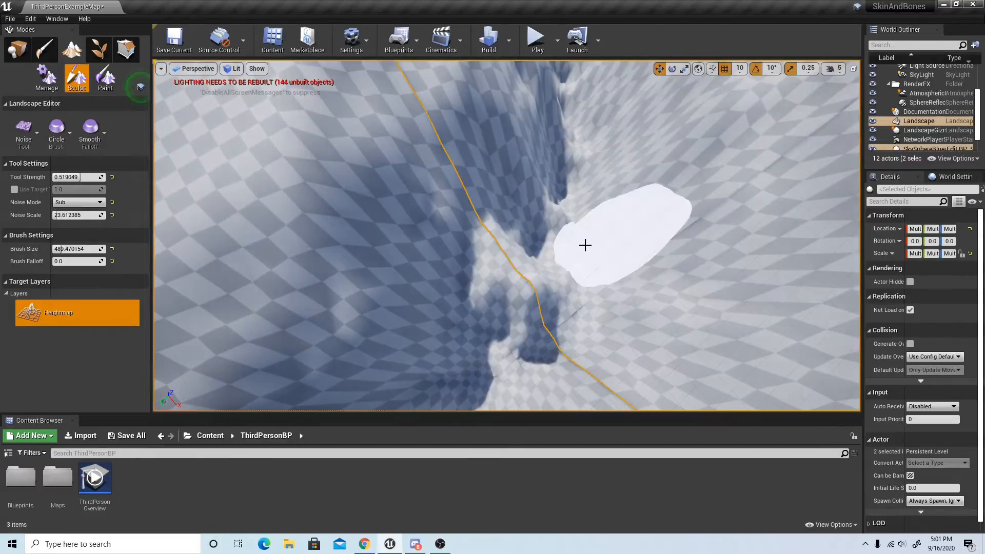
{"action": "scroll", "coordinate": [585, 245], "scroll_direction": "down", "scroll_amount": 5}
{"action": "mouse_move", "coordinate": [570, 125]}
{"action": "right_mouse_down"}
{"action": "mouse_move", "coordinate": [564, 77]}
{"action": "mouse_move", "coordinate": [570, 97]}
{"action": "mouse_move", "coordinate": [600, 103]}
{"action": "mouse_move", "coordinate": [677, 67]}
{"action": "mouse_move", "coordinate": [646, 64]}
{"action": "mouse_move", "coordinate": [626, 102]}
{"action": "mouse_move", "coordinate": [426, 123]}
{"action": "mouse_move", "coordinate": [426, 180]}
{"action": "right_mouse_up"}
{"action": "key", "text": "w"}
{"action": "key", "text": "s"}
{"action": "key", "text": "s"}
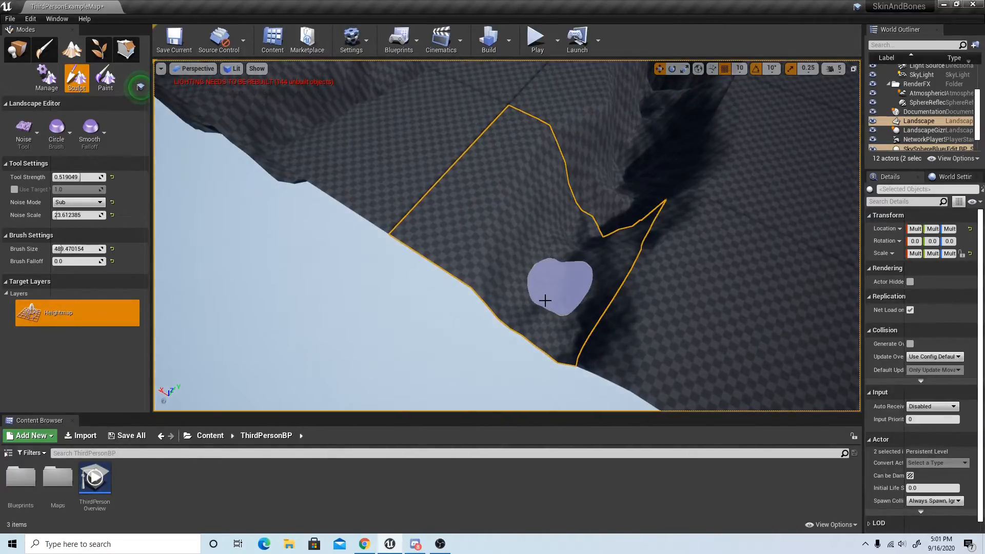
{"action": "right_click_drag", "start_coordinate": [540, 170], "coordinate": [405, 210]}
{"action": "key", "text": "w"}
{"action": "key", "text": "w"}
{"action": "key", "text": "s"}
{"action": "mouse_move", "coordinate": [548, 186]}
{"action": "right_mouse_down"}
{"action": "mouse_move", "coordinate": [349, 164]}
{"action": "mouse_move", "coordinate": [426, 216]}
{"action": "mouse_move", "coordinate": [380, 205]}
{"action": "right_mouse_up"}
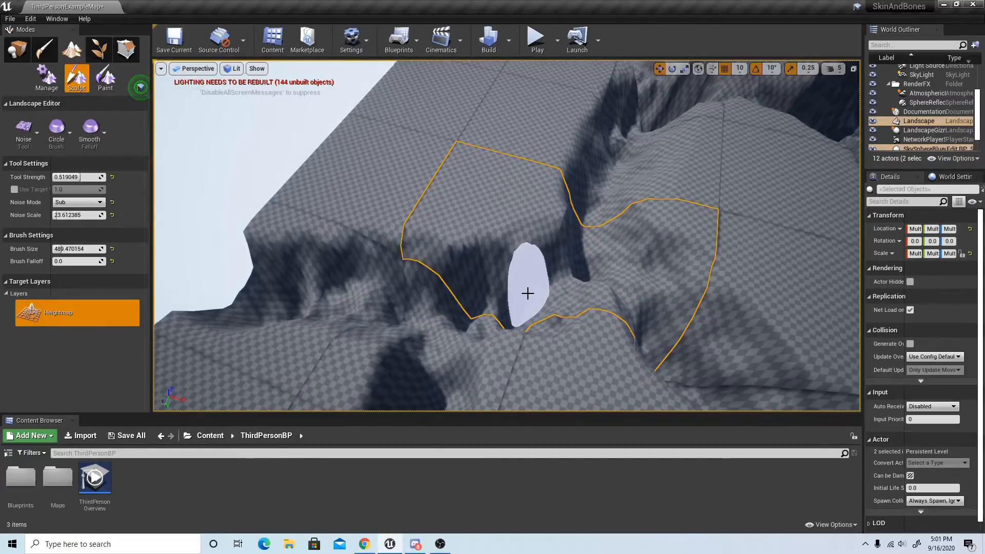
{"action": "key", "text": "s"}
{"action": "mouse_move", "coordinate": [527, 293]}
{"action": "right_mouse_down"}
{"action": "mouse_move", "coordinate": [507, 256]}
{"action": "mouse_move", "coordinate": [447, 236]}
{"action": "right_mouse_up"}
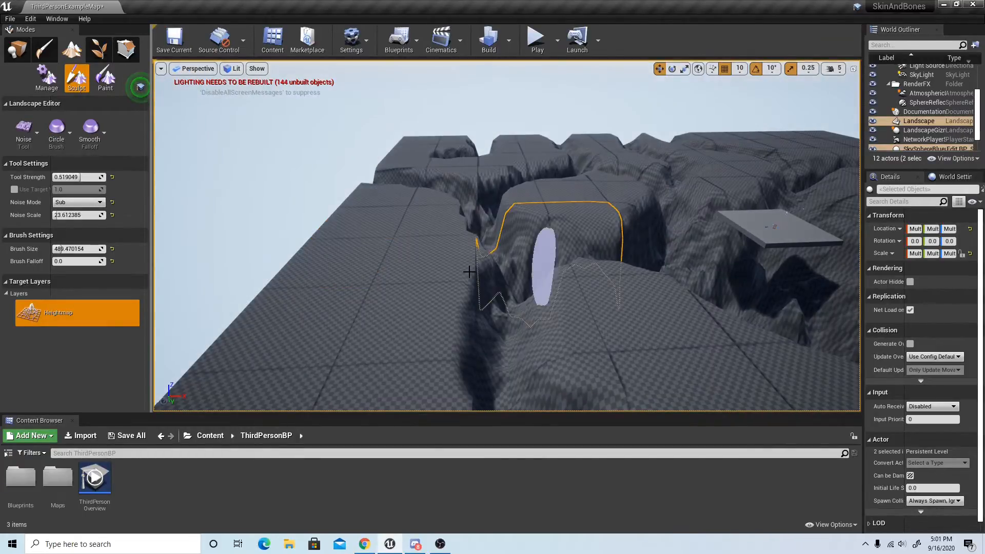
{"action": "mouse_move", "coordinate": [448, 308]}
{"action": "right_mouse_down"}
{"action": "mouse_move", "coordinate": [560, 301]}
{"action": "mouse_move", "coordinate": [539, 287]}
{"action": "mouse_move", "coordinate": [484, 295]}
{"action": "right_mouse_up"}
{"action": "key", "text": "s"}
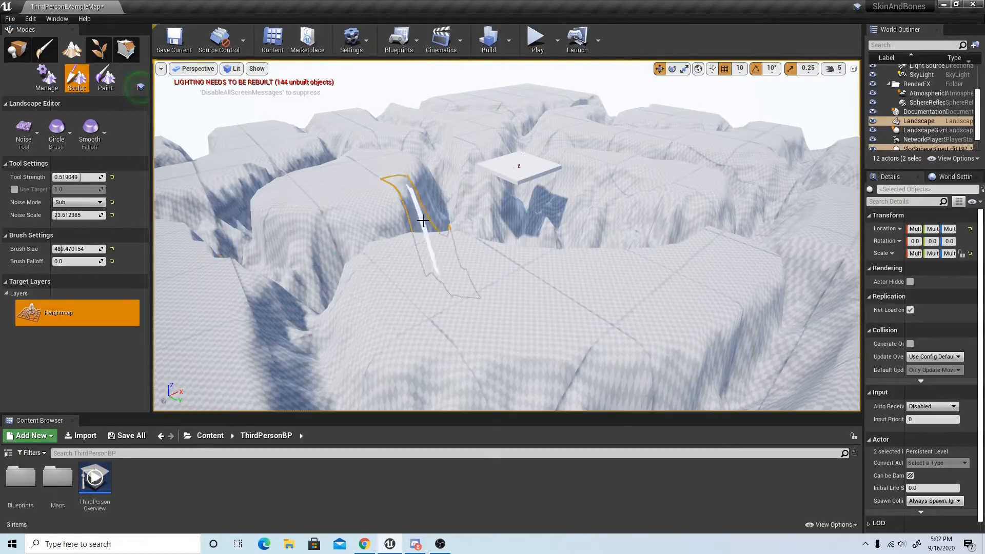
{"action": "mouse_move", "coordinate": [423, 221]}
{"action": "right_mouse_down"}
{"action": "mouse_move", "coordinate": [472, 203]}
{"action": "mouse_move", "coordinate": [313, 231]}
{"action": "mouse_move", "coordinate": [405, 187]}
{"action": "mouse_move", "coordinate": [482, 192]}
{"action": "mouse_move", "coordinate": [395, 238]}
{"action": "mouse_move", "coordinate": [382, 226]}
{"action": "mouse_move", "coordinate": [338, 231]}
{"action": "right_mouse_up"}
Switch to the Sculpt tool and raise a small mound on top of the ridge beside the pit.
{"action": "left_click", "coordinate": [24, 132]}
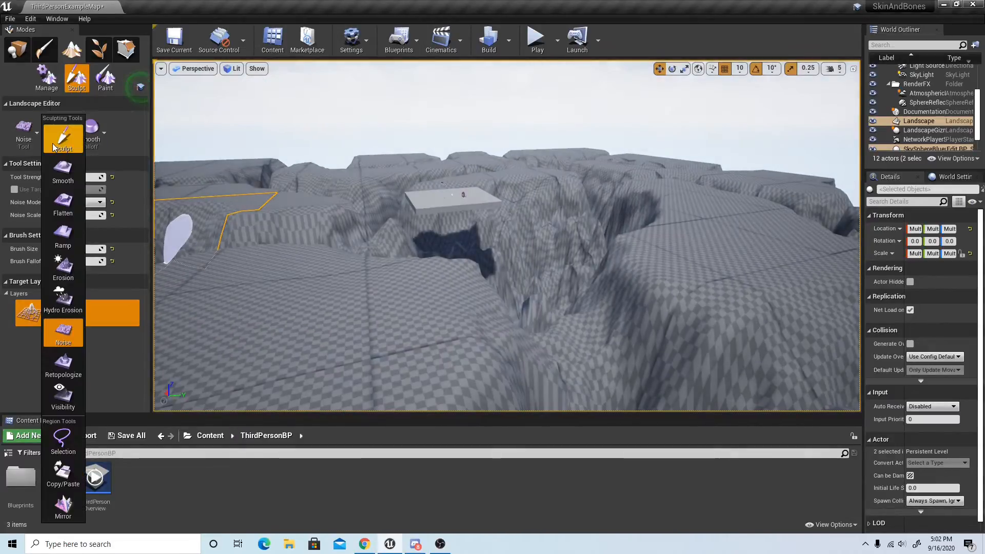
{"action": "left_click", "coordinate": [61, 149]}
{"action": "mouse_move", "coordinate": [339, 224]}
{"action": "right_mouse_down"}
{"action": "mouse_move", "coordinate": [405, 197]}
{"action": "mouse_move", "coordinate": [334, 257]}
{"action": "mouse_move", "coordinate": [287, 257]}
{"action": "mouse_move", "coordinate": [410, 249]}
{"action": "mouse_move", "coordinate": [362, 249]}
{"action": "mouse_move", "coordinate": [326, 272]}
{"action": "mouse_move", "coordinate": [308, 241]}
{"action": "mouse_move", "coordinate": [351, 234]}
{"action": "mouse_move", "coordinate": [302, 250]}
{"action": "mouse_move", "coordinate": [334, 255]}
{"action": "mouse_move", "coordinate": [329, 241]}
{"action": "mouse_move", "coordinate": [339, 257]}
{"action": "mouse_move", "coordinate": [341, 226]}
{"action": "right_mouse_up"}
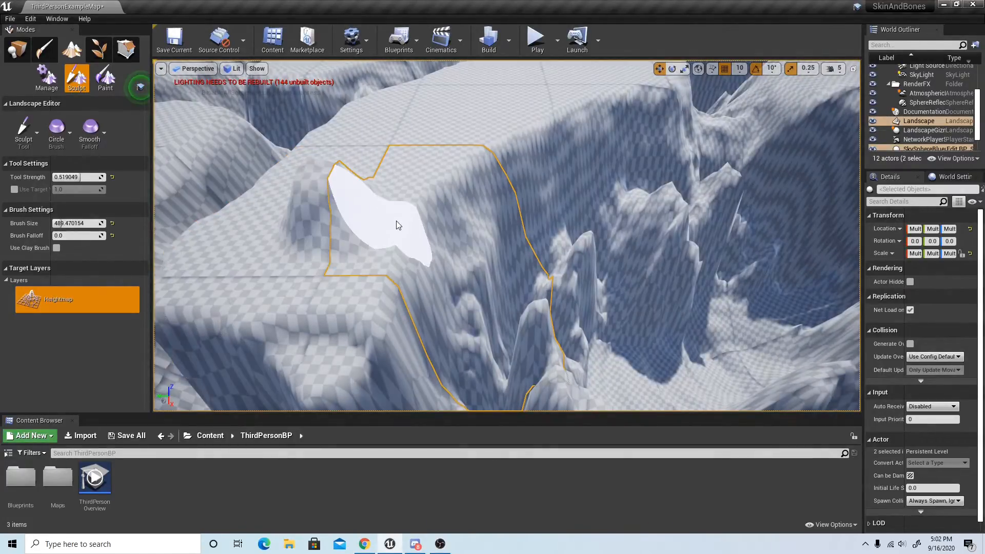
{"action": "right_click_drag", "start_coordinate": [396, 226], "coordinate": [359, 267]}
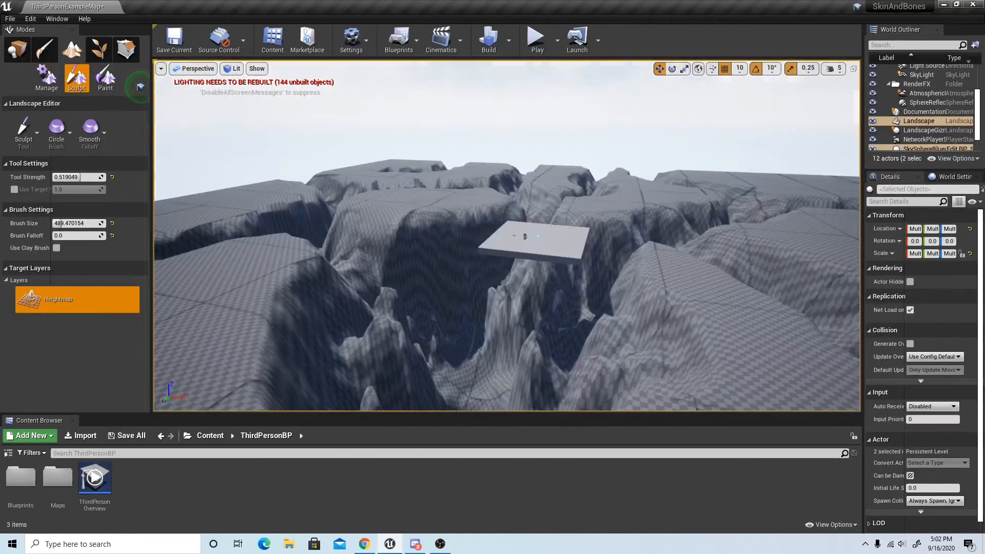
{"action": "right_click_drag", "start_coordinate": [394, 184], "coordinate": [385, 272]}
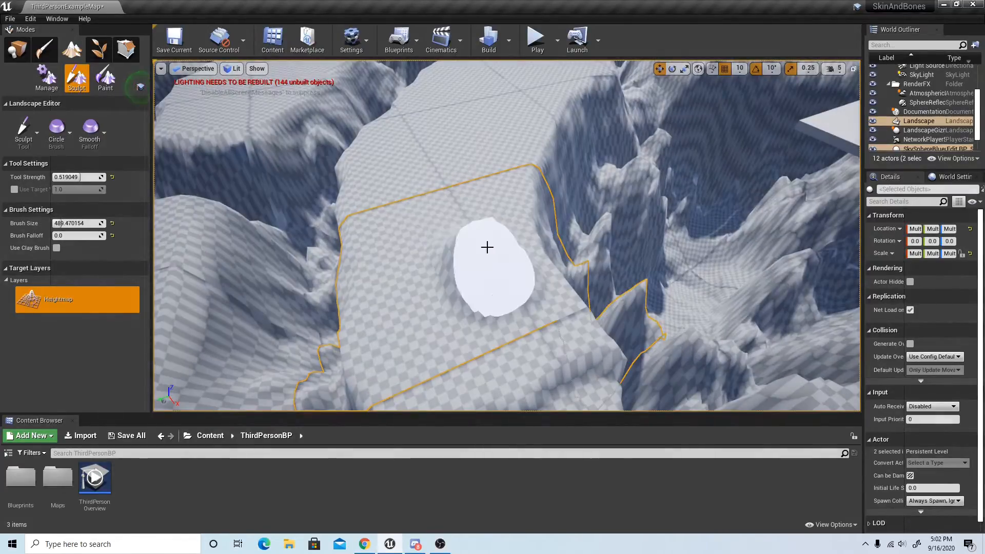
Switch to the Flatten tool and spread the small mound into a flat-topped, steep-sided terrace on the ridge.
{"action": "left_click", "coordinate": [18, 129]}
{"action": "left_click", "coordinate": [75, 185]}
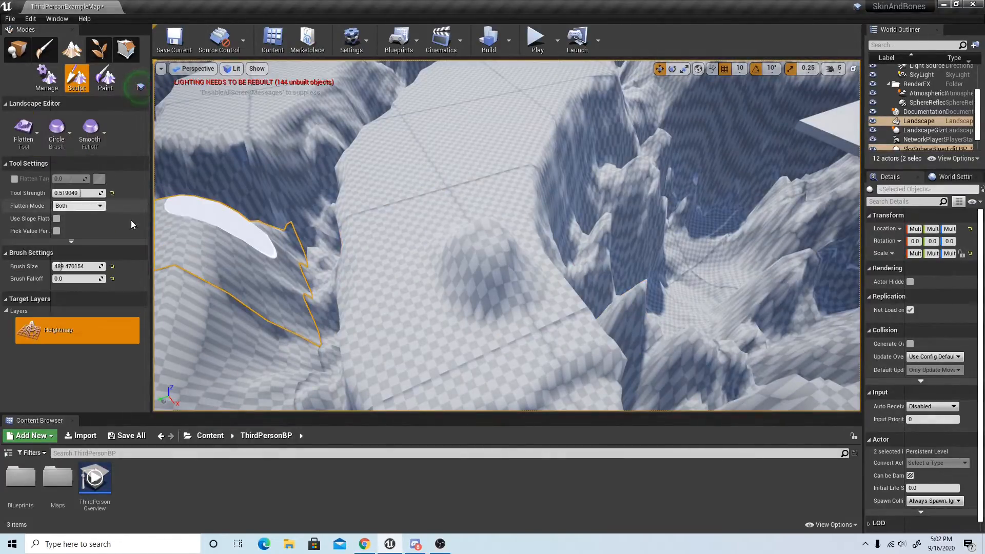
{"action": "key", "text": "ctrl+z"}
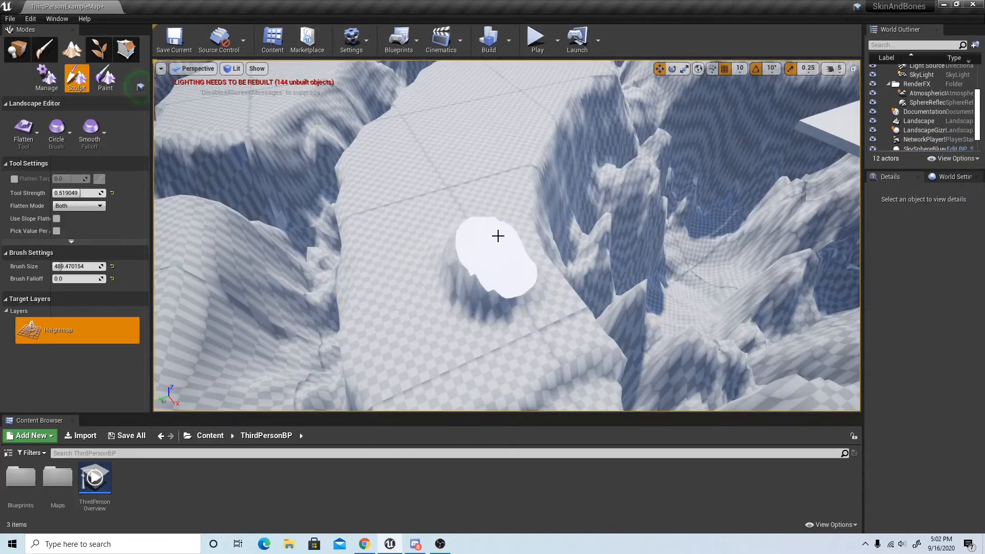
{"action": "mouse_move", "coordinate": [497, 236]}
{"action": "left_mouse_down"}
{"action": "mouse_move", "coordinate": [472, 233]}
{"action": "mouse_move", "coordinate": [491, 269]}
{"action": "left_mouse_up"}
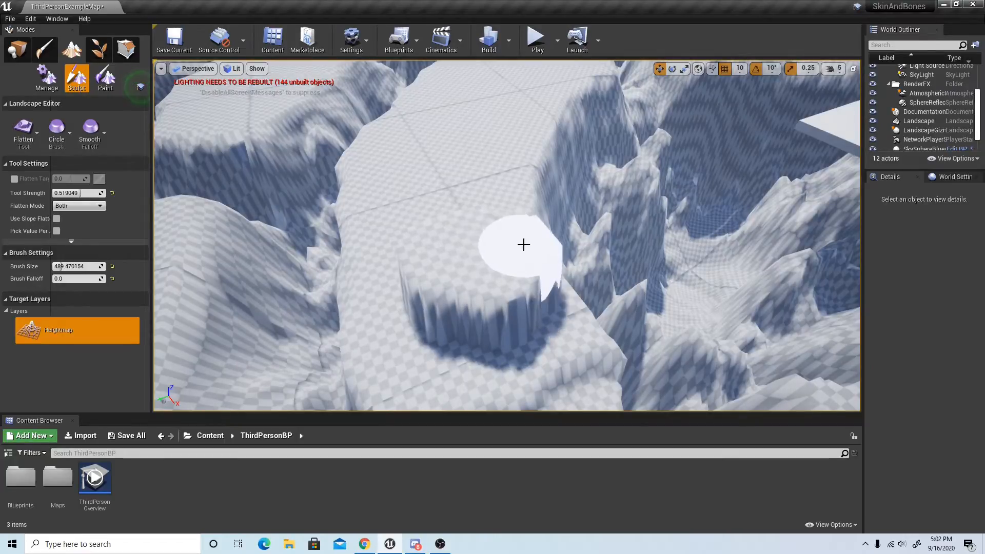
Extend the flat terrace over the end of the ridge to its cliff edges with Flatten strokes.
{"action": "mouse_move", "coordinate": [520, 274]}
{"action": "right_mouse_down"}
{"action": "mouse_move", "coordinate": [790, 313]}
{"action": "mouse_move", "coordinate": [461, 292]}
{"action": "mouse_move", "coordinate": [411, 179]}
{"action": "mouse_move", "coordinate": [390, 172]}
{"action": "mouse_move", "coordinate": [544, 164]}
{"action": "right_mouse_up"}
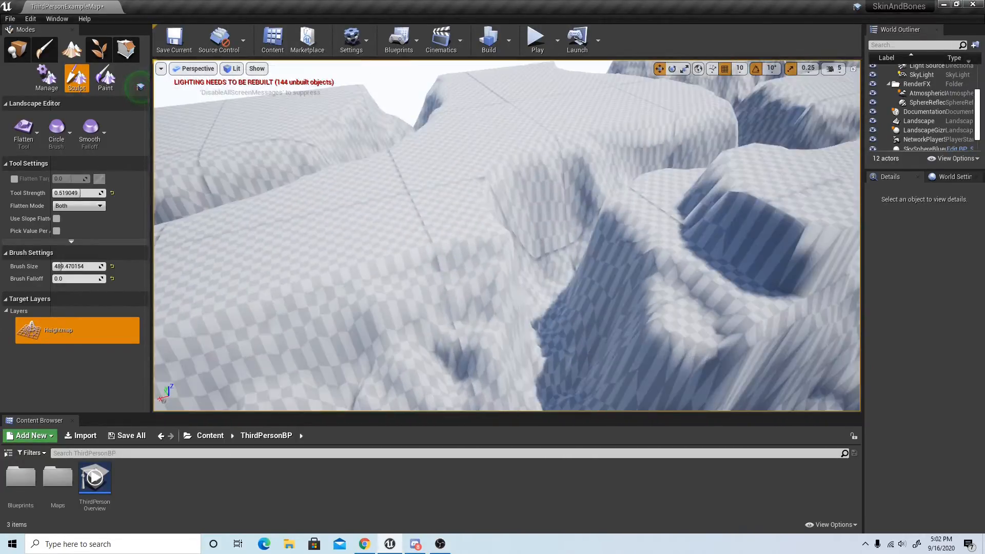
{"action": "mouse_move", "coordinate": [520, 274]}
{"action": "right_mouse_down"}
{"action": "mouse_move", "coordinate": [565, 318]}
{"action": "mouse_move", "coordinate": [667, 329]}
{"action": "mouse_move", "coordinate": [652, 333]}
{"action": "right_mouse_up"}
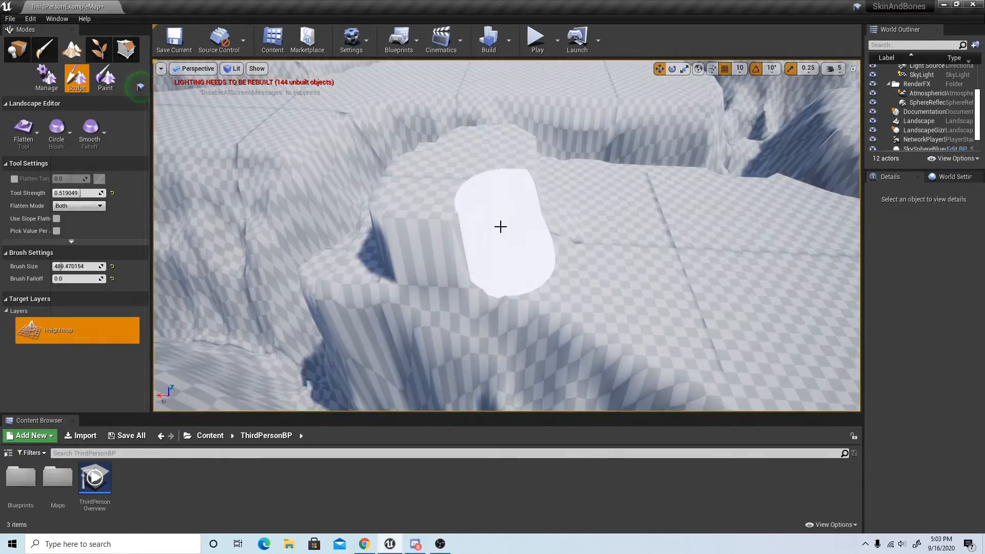
{"action": "right_click_drag", "start_coordinate": [421, 197], "coordinate": [441, 190]}
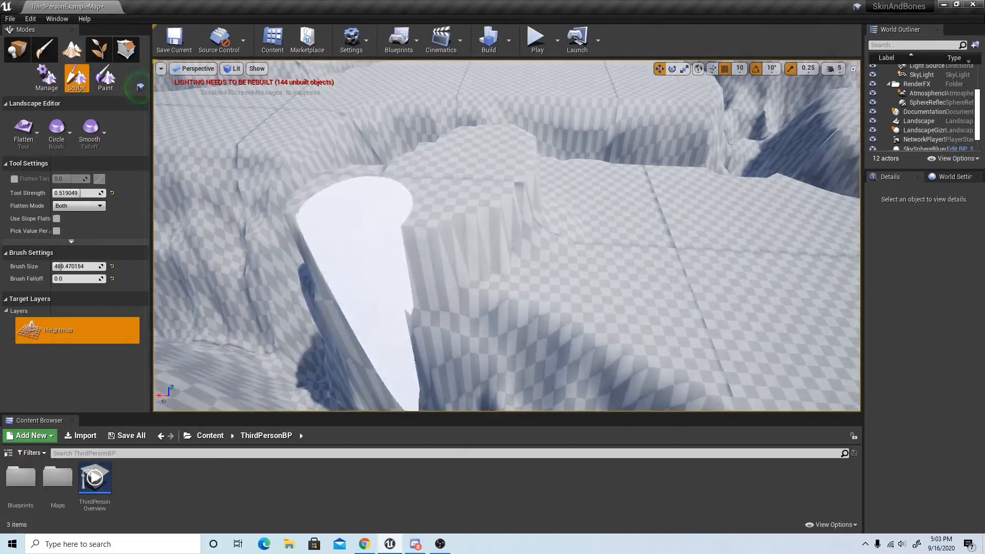
{"action": "mouse_move", "coordinate": [341, 216]}
{"action": "right_mouse_down"}
{"action": "mouse_move", "coordinate": [277, 180]}
{"action": "mouse_move", "coordinate": [155, 226]}
{"action": "mouse_move", "coordinate": [174, 203]}
{"action": "mouse_move", "coordinate": [180, 220]}
{"action": "right_mouse_up"}
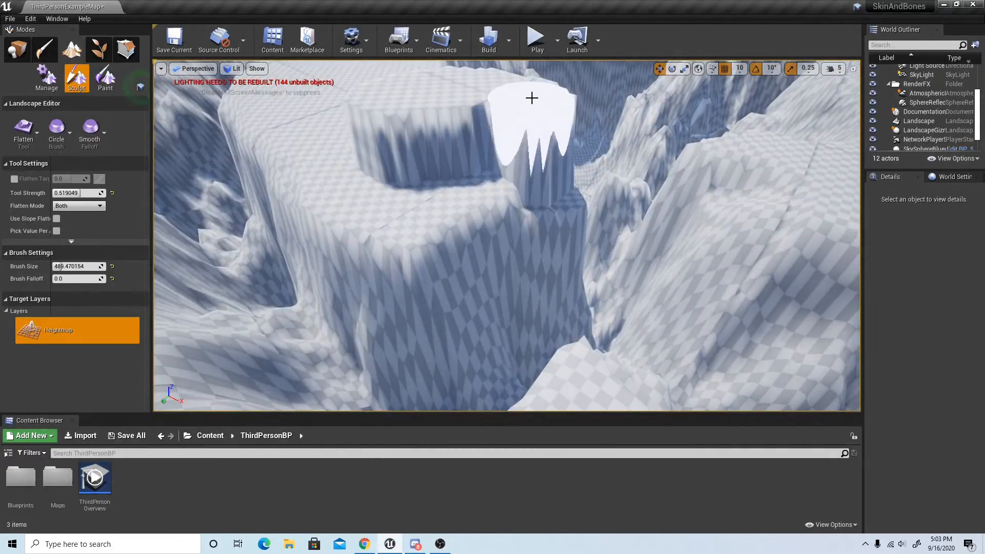
{"action": "mouse_move", "coordinate": [532, 98]}
{"action": "left_mouse_down"}
{"action": "mouse_move", "coordinate": [535, 105]}
{"action": "mouse_move", "coordinate": [528, 95]}
{"action": "mouse_move", "coordinate": [494, 99]}
{"action": "mouse_move", "coordinate": [394, 129]}
{"action": "mouse_move", "coordinate": [325, 121]}
{"action": "left_mouse_up"}
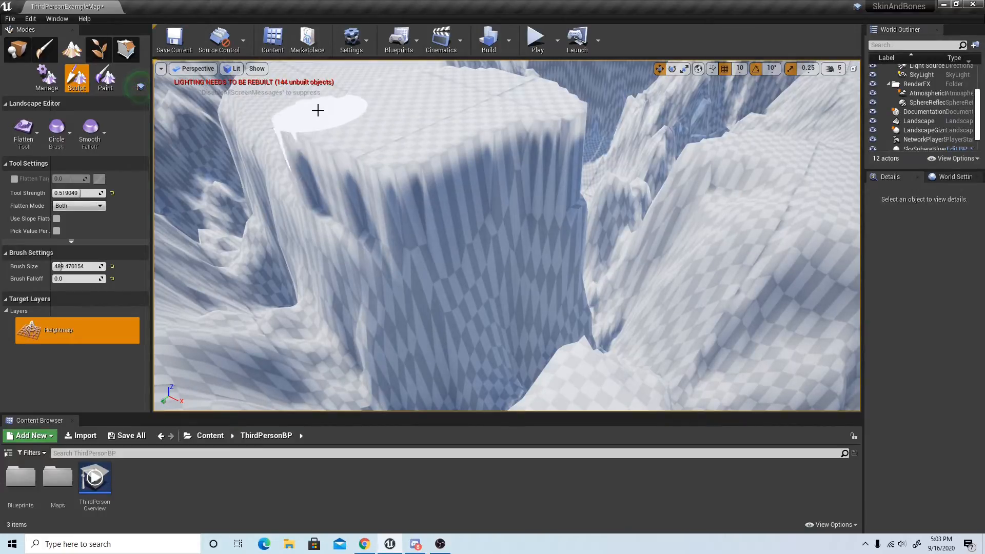
Flatten the step along the adjoining ridge top so the raised level reaches its outer cliff edge.
{"action": "mouse_move", "coordinate": [446, 107]}
{"action": "right_mouse_down"}
{"action": "mouse_move", "coordinate": [395, 107]}
{"action": "mouse_move", "coordinate": [267, 62]}
{"action": "mouse_move", "coordinate": [405, 118]}
{"action": "mouse_move", "coordinate": [502, 179]}
{"action": "mouse_move", "coordinate": [543, 170]}
{"action": "right_mouse_up"}
{"action": "left_click", "coordinate": [46, 78]}
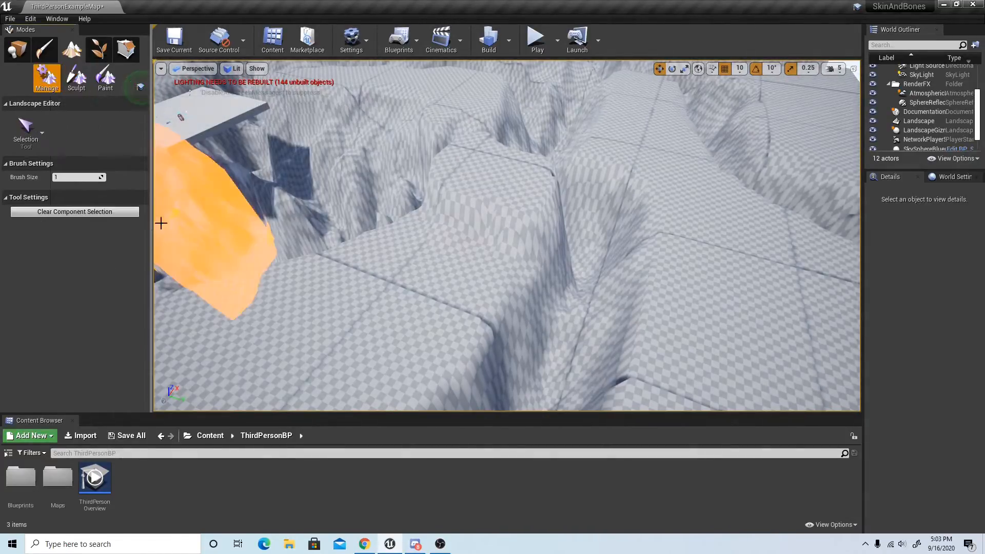
{"action": "left_click", "coordinate": [77, 79]}
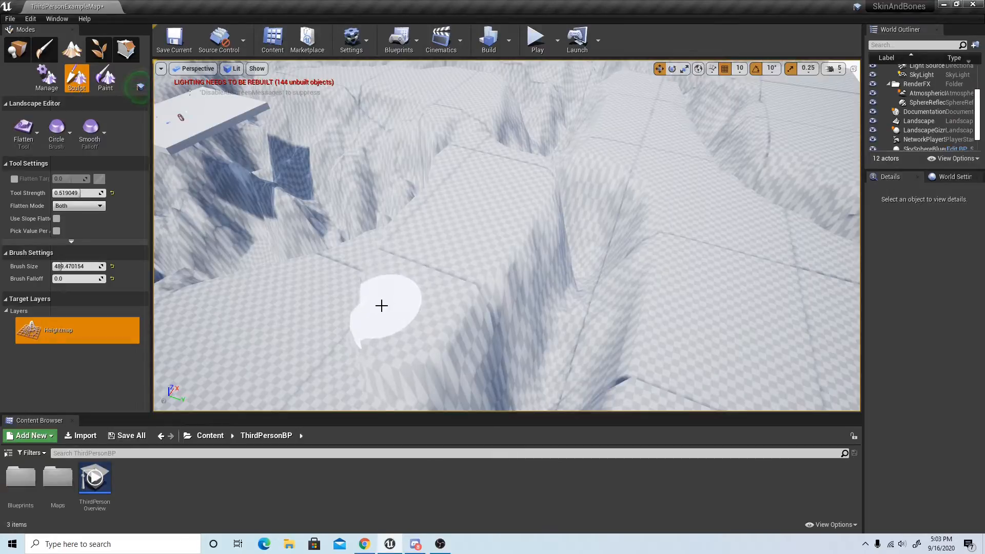
{"action": "mouse_move", "coordinate": [466, 284]}
{"action": "right_mouse_down"}
{"action": "mouse_move", "coordinate": [287, 287]}
{"action": "mouse_move", "coordinate": [349, 236]}
{"action": "mouse_move", "coordinate": [469, 274]}
{"action": "right_mouse_up"}
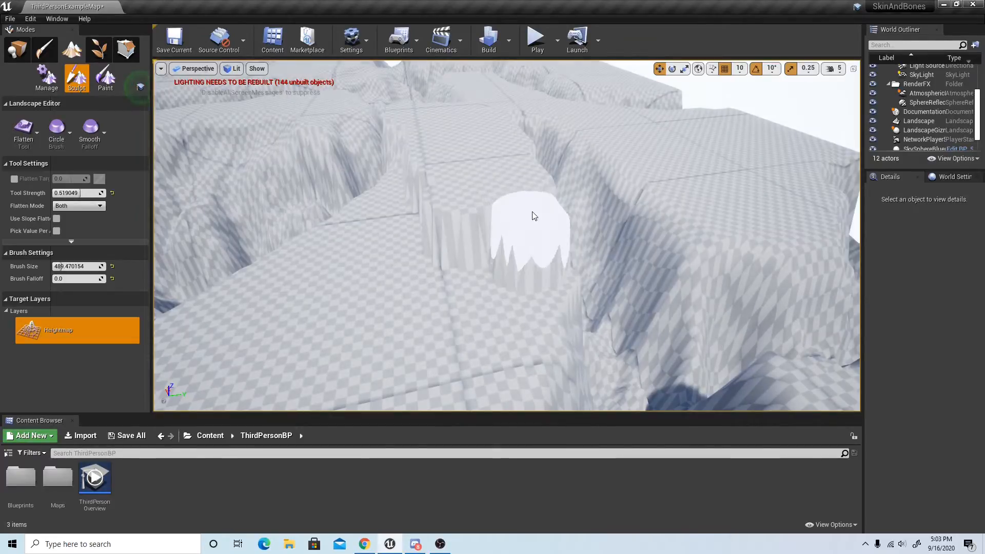
{"action": "mouse_move", "coordinate": [536, 229]}
{"action": "left_mouse_down"}
{"action": "mouse_move", "coordinate": [519, 244]}
{"action": "mouse_move", "coordinate": [503, 292]}
{"action": "mouse_move", "coordinate": [473, 287]}
{"action": "mouse_move", "coordinate": [476, 204]}
{"action": "mouse_move", "coordinate": [392, 299]}
{"action": "mouse_move", "coordinate": [412, 252]}
{"action": "left_mouse_up"}
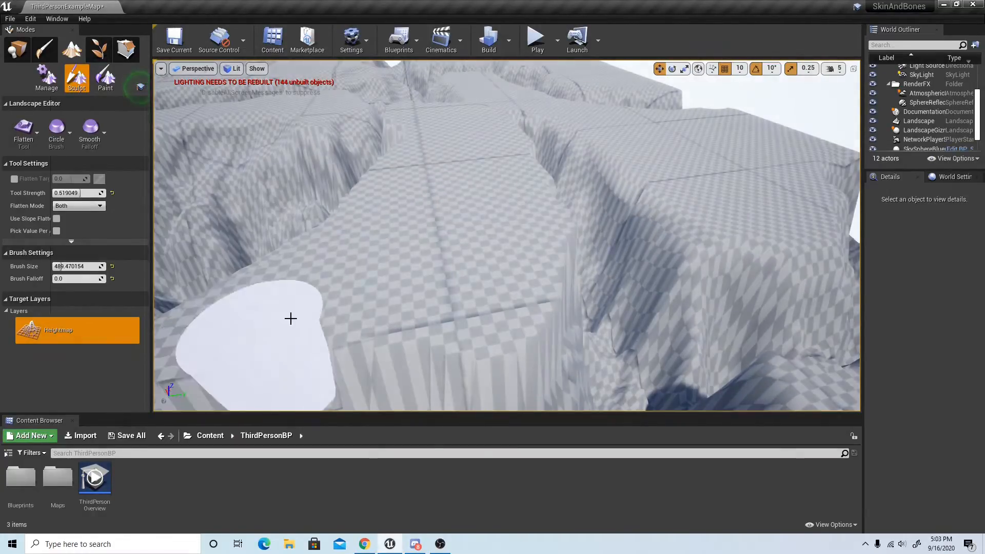
Extend the raised terrace across the lower ground to the edge of the neighbouring trench using Flatten.
{"action": "mouse_move", "coordinate": [329, 322]}
{"action": "right_mouse_down"}
{"action": "mouse_move", "coordinate": [170, 339]}
{"action": "mouse_move", "coordinate": [288, 321]}
{"action": "mouse_move", "coordinate": [370, 324]}
{"action": "mouse_move", "coordinate": [344, 328]}
{"action": "mouse_move", "coordinate": [360, 323]}
{"action": "right_mouse_up"}
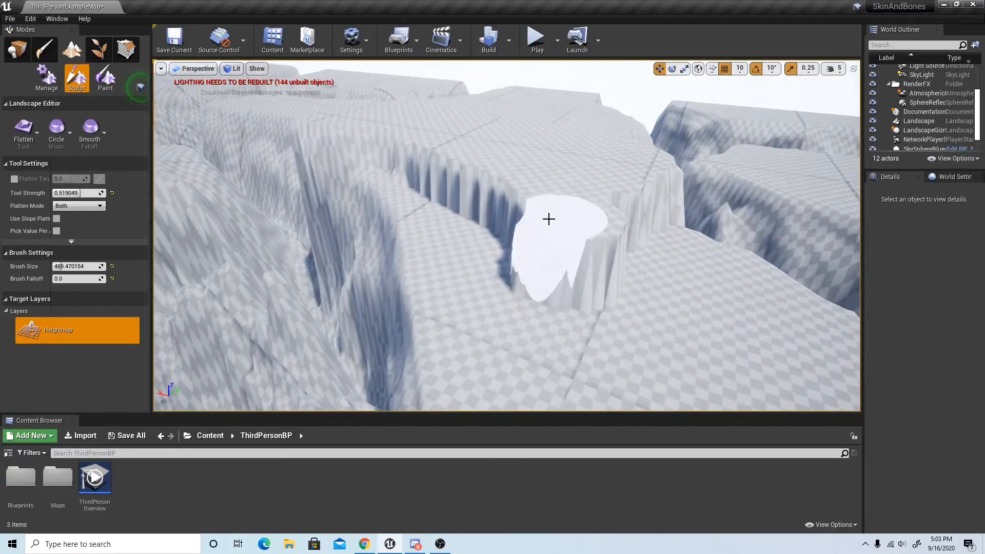
{"action": "mouse_move", "coordinate": [475, 234]}
{"action": "left_mouse_down"}
{"action": "mouse_move", "coordinate": [462, 232]}
{"action": "mouse_move", "coordinate": [484, 193]}
{"action": "mouse_move", "coordinate": [444, 202]}
{"action": "left_mouse_up"}
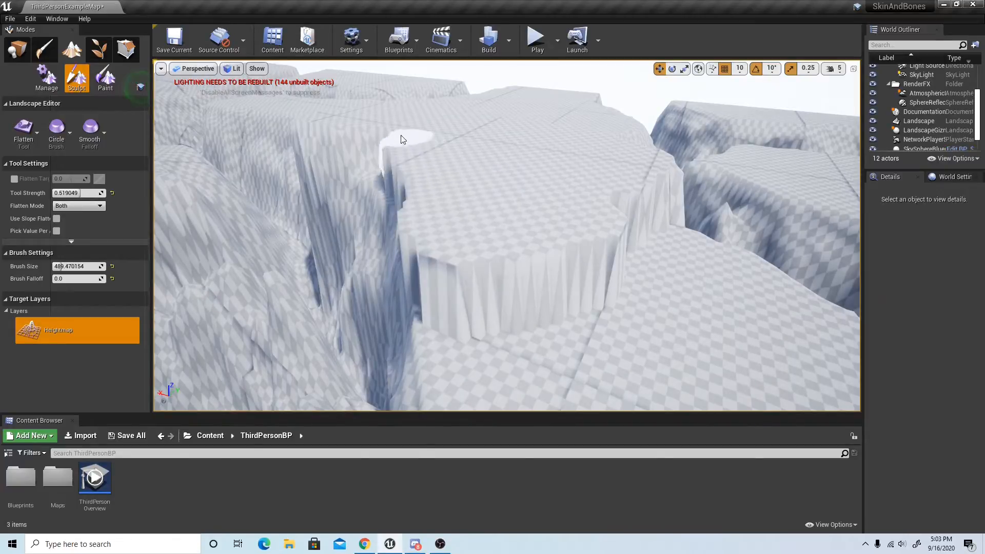
{"action": "left_click_drag", "start_coordinate": [381, 124], "coordinate": [415, 154]}
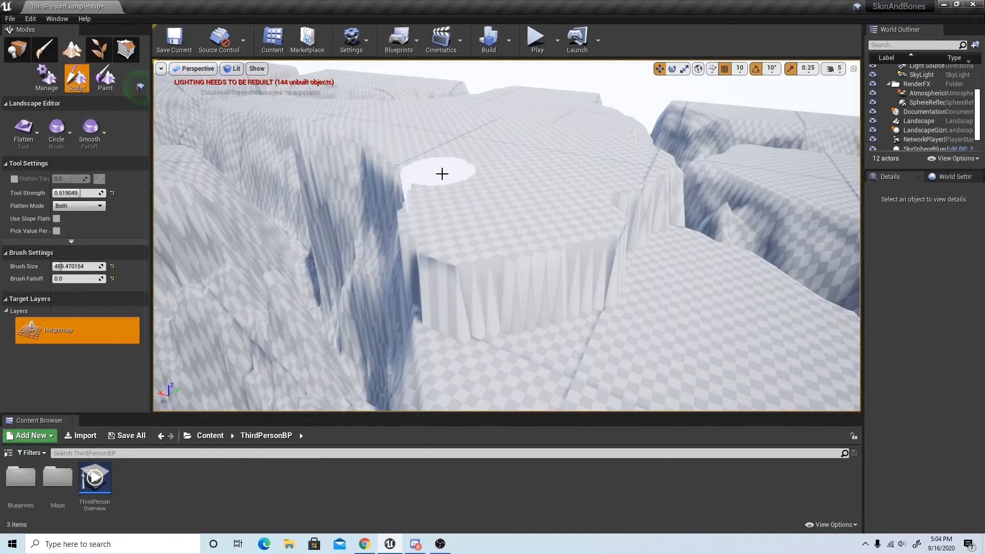
{"action": "mouse_move", "coordinate": [461, 233]}
{"action": "left_mouse_down"}
{"action": "mouse_move", "coordinate": [463, 257]}
{"action": "mouse_move", "coordinate": [488, 285]}
{"action": "left_mouse_up"}
Flatten outward from the terrace edge over the rounded plateau top, building up a level surface with steep sides.
{"action": "mouse_move", "coordinate": [489, 289]}
{"action": "right_mouse_down"}
{"action": "mouse_move", "coordinate": [471, 283]}
{"action": "mouse_move", "coordinate": [554, 259]}
{"action": "right_mouse_up"}
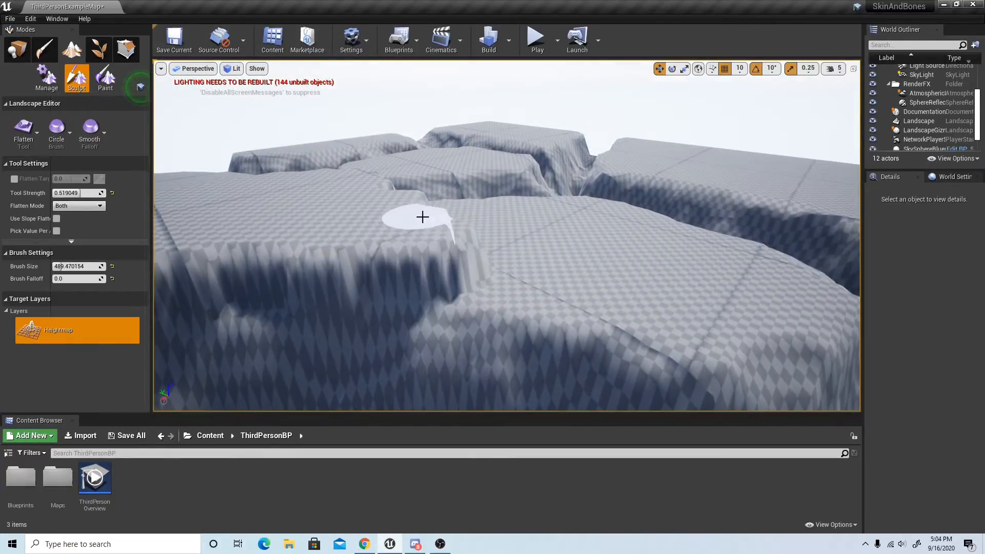
{"action": "mouse_move", "coordinate": [451, 225]}
{"action": "left_mouse_down"}
{"action": "mouse_move", "coordinate": [662, 253]}
{"action": "mouse_move", "coordinate": [708, 248]}
{"action": "mouse_move", "coordinate": [699, 262]}
{"action": "mouse_move", "coordinate": [796, 253]}
{"action": "mouse_move", "coordinate": [777, 238]}
{"action": "left_mouse_up"}
{"action": "mouse_move", "coordinate": [776, 238]}
{"action": "right_mouse_down"}
{"action": "mouse_move", "coordinate": [816, 249]}
{"action": "mouse_move", "coordinate": [851, 228]}
{"action": "mouse_move", "coordinate": [667, 259]}
{"action": "mouse_move", "coordinate": [575, 308]}
{"action": "mouse_move", "coordinate": [482, 303]}
{"action": "mouse_move", "coordinate": [374, 203]}
{"action": "right_mouse_up"}
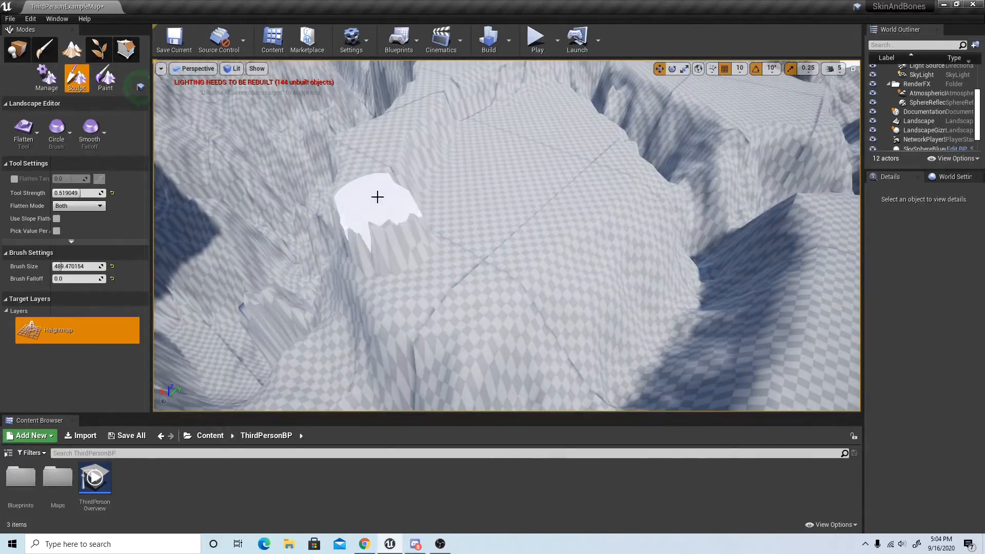
{"action": "mouse_move", "coordinate": [424, 241]}
{"action": "left_mouse_down"}
{"action": "mouse_move", "coordinate": [457, 238]}
{"action": "mouse_move", "coordinate": [420, 136]}
{"action": "mouse_move", "coordinate": [514, 198]}
{"action": "mouse_move", "coordinate": [613, 153]}
{"action": "left_mouse_up"}
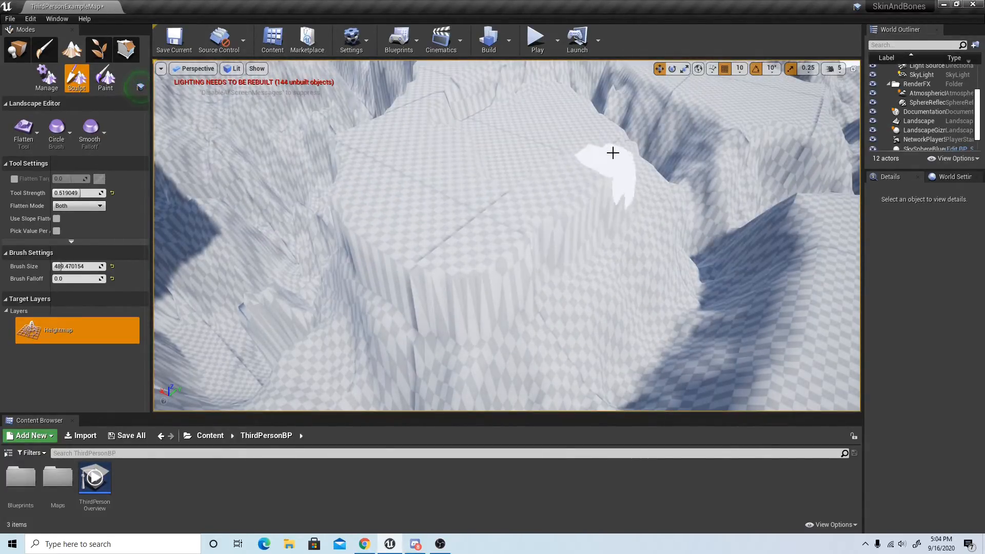
{"action": "left_click_drag", "start_coordinate": [506, 162], "coordinate": [486, 132]}
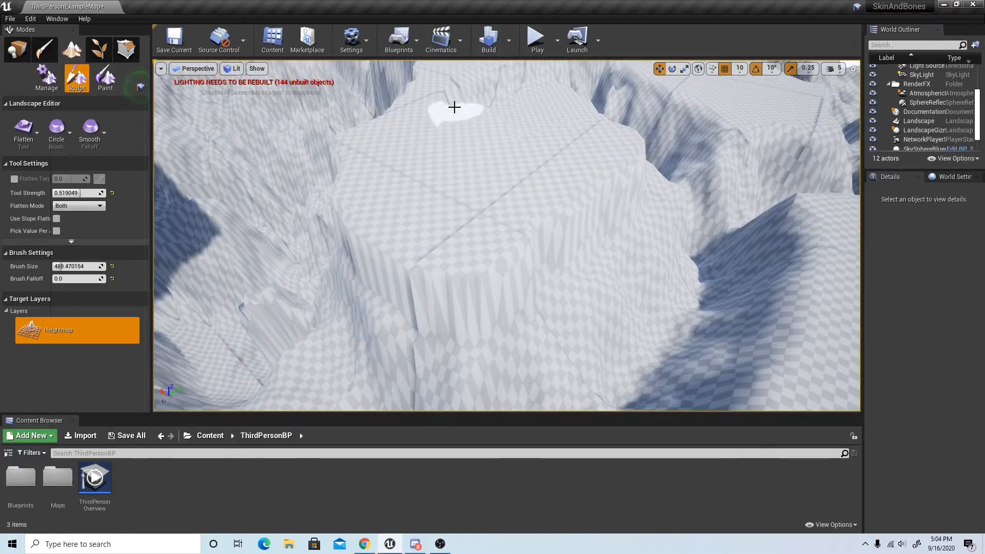
Examine the flattened plateaus, the trenches and the central pit around the floating platform from several sides.
{"action": "mouse_move", "coordinate": [521, 193]}
{"action": "right_mouse_down"}
{"action": "mouse_move", "coordinate": [493, 154]}
{"action": "mouse_move", "coordinate": [323, 113]}
{"action": "mouse_move", "coordinate": [459, 207]}
{"action": "right_mouse_up"}
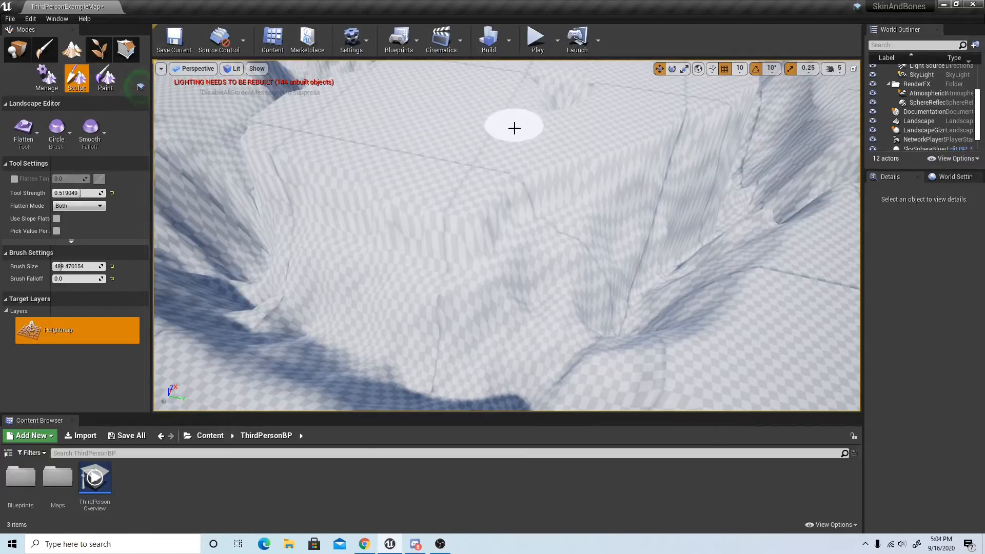
{"action": "mouse_move", "coordinate": [543, 131]}
{"action": "right_mouse_down"}
{"action": "mouse_move", "coordinate": [462, 93]}
{"action": "mouse_move", "coordinate": [344, 136]}
{"action": "mouse_move", "coordinate": [328, 130]}
{"action": "right_mouse_up"}
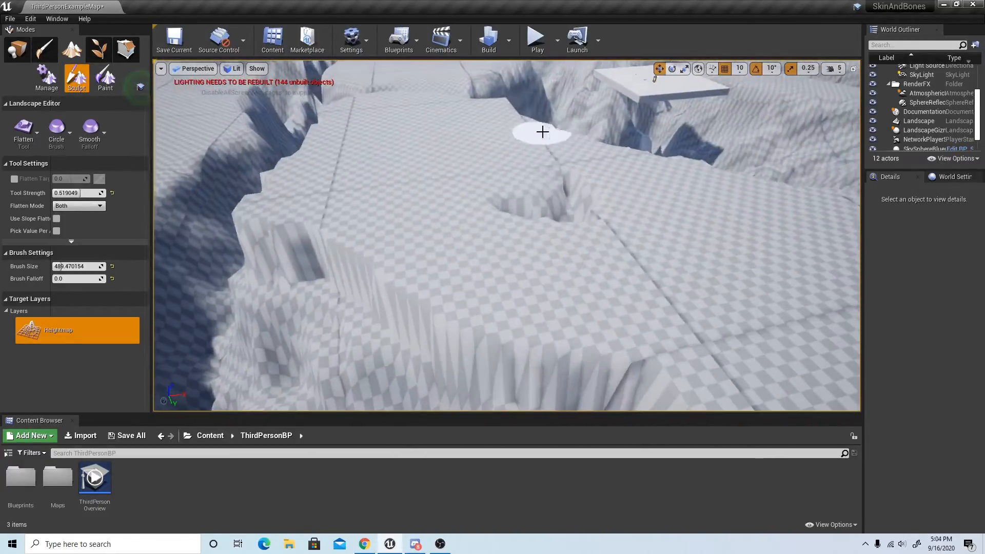
{"action": "right_click_drag", "start_coordinate": [562, 211], "coordinate": [285, 217]}
{"action": "right_click_drag", "start_coordinate": [426, 161], "coordinate": [491, 136]}
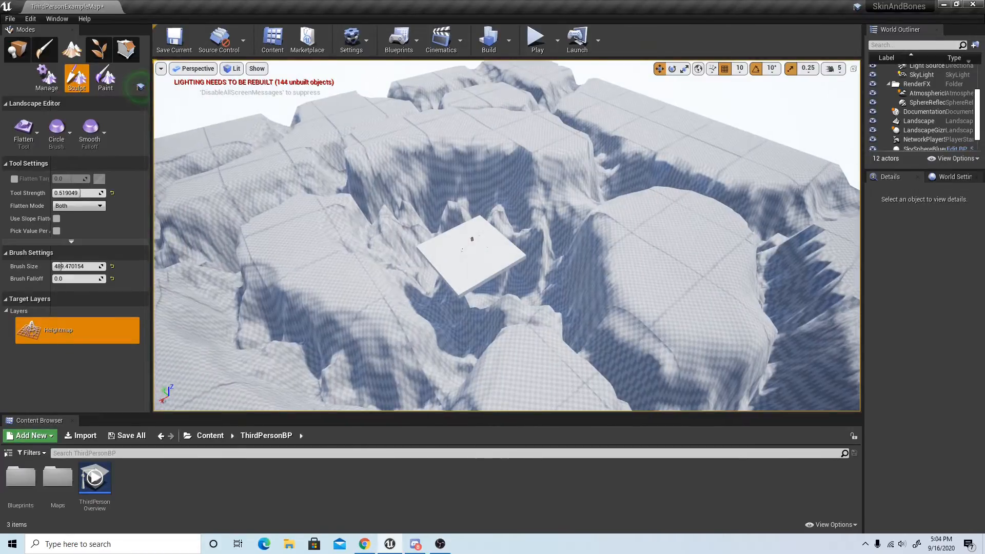
{"action": "mouse_move", "coordinate": [491, 205]}
{"action": "right_mouse_down"}
{"action": "mouse_move", "coordinate": [480, 231]}
{"action": "mouse_move", "coordinate": [508, 228]}
{"action": "mouse_move", "coordinate": [488, 190]}
{"action": "right_mouse_up"}
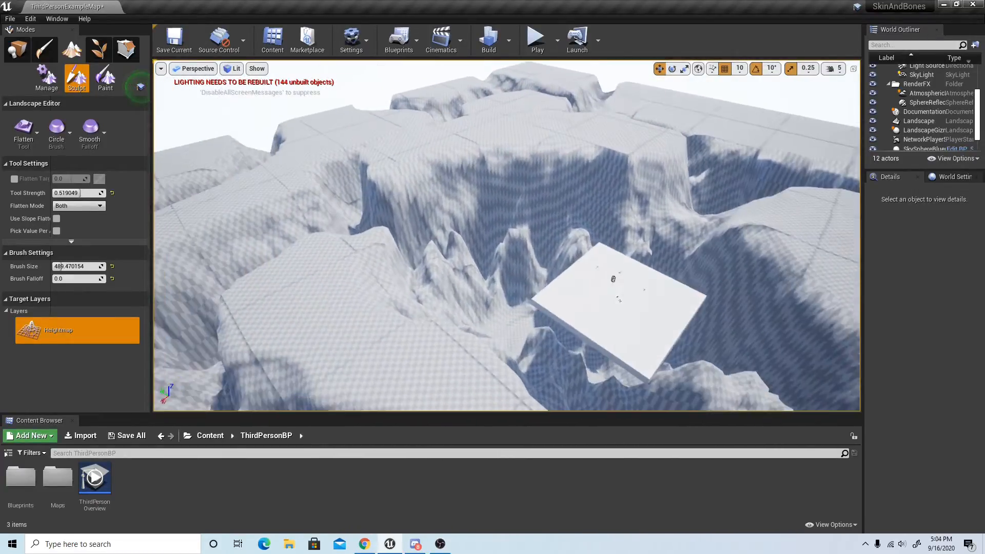
{"action": "right_click_drag", "start_coordinate": [405, 205], "coordinate": [371, 260]}
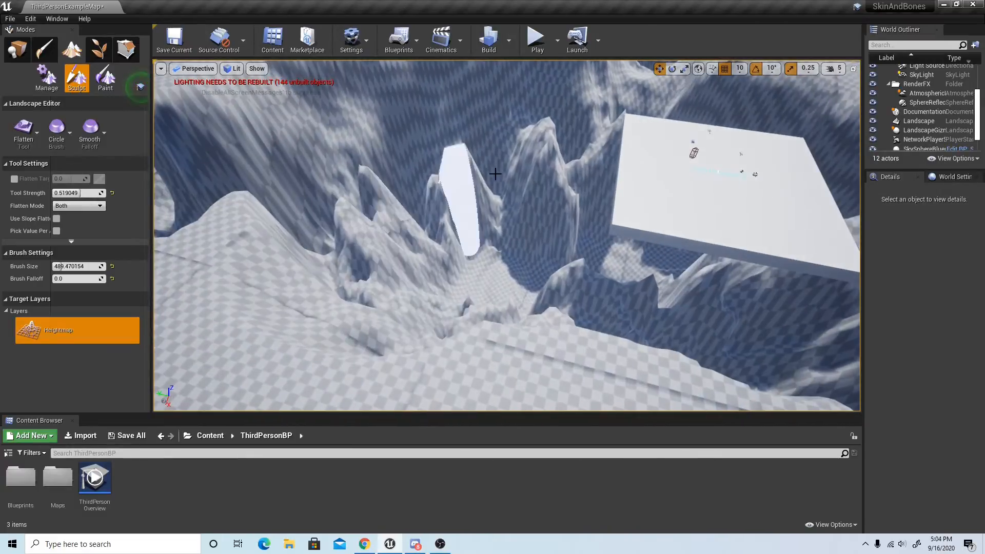
{"action": "key", "text": "s"}
{"action": "mouse_move", "coordinate": [431, 228]}
{"action": "right_mouse_down"}
{"action": "mouse_move", "coordinate": [418, 288]}
{"action": "mouse_move", "coordinate": [432, 228]}
{"action": "mouse_move", "coordinate": [606, 177]}
{"action": "mouse_move", "coordinate": [662, 261]}
{"action": "mouse_move", "coordinate": [728, 224]}
{"action": "mouse_move", "coordinate": [661, 274]}
{"action": "mouse_move", "coordinate": [657, 244]}
{"action": "mouse_move", "coordinate": [718, 277]}
{"action": "right_mouse_up"}
{"action": "key", "text": "w"}
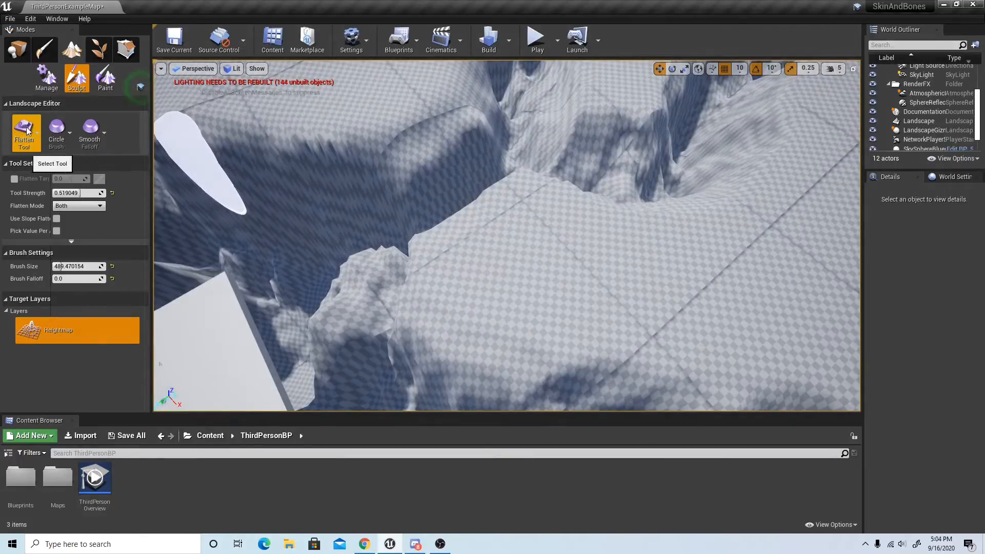
Raise a small mound with Sculpt on the plateau beside the floating platform, and level the plateau top out to its edge with Flatten.
{"action": "left_click", "coordinate": [25, 139]}
{"action": "left_click", "coordinate": [62, 138]}
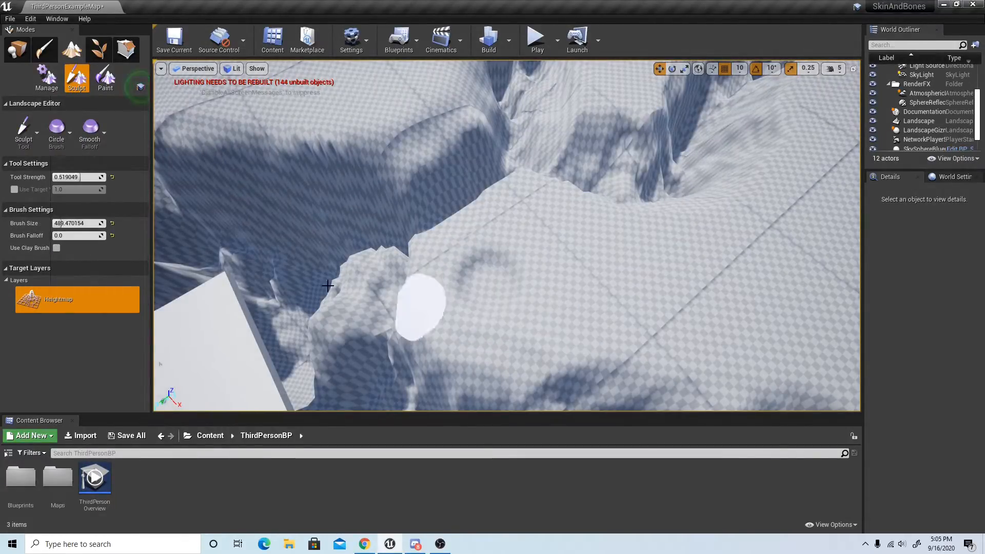
{"action": "left_click", "coordinate": [25, 135]}
{"action": "left_click", "coordinate": [65, 201]}
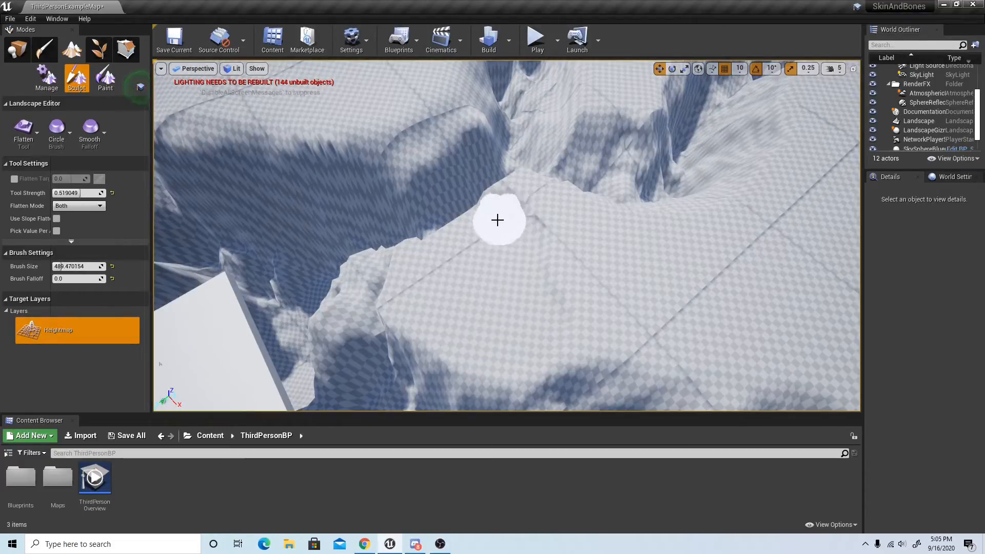
{"action": "mouse_move", "coordinate": [441, 284]}
{"action": "right_mouse_down"}
{"action": "mouse_move", "coordinate": [266, 257]}
{"action": "mouse_move", "coordinate": [205, 298]}
{"action": "mouse_move", "coordinate": [490, 307]}
{"action": "right_mouse_up"}
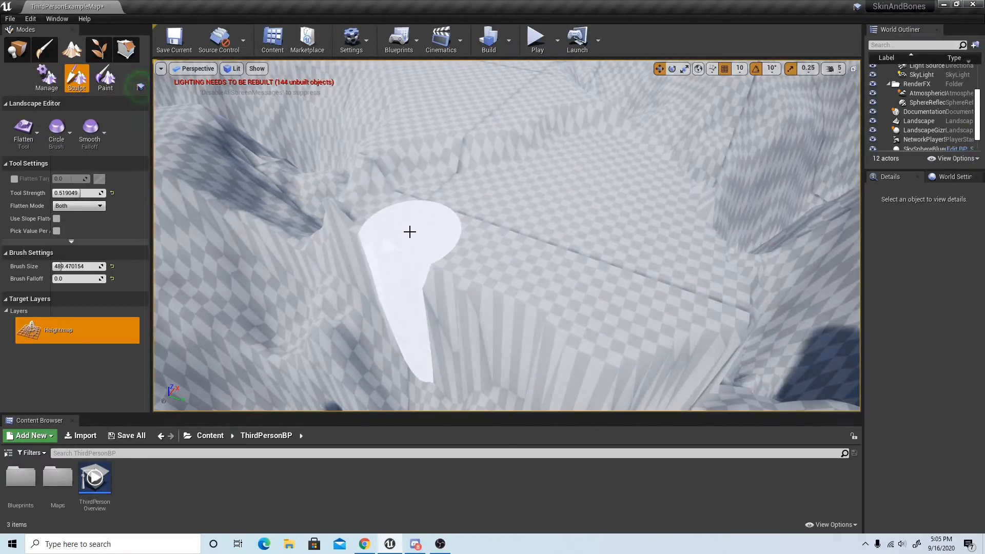
{"action": "mouse_move", "coordinate": [527, 192]}
{"action": "right_mouse_down"}
{"action": "mouse_move", "coordinate": [528, 123]}
{"action": "mouse_move", "coordinate": [579, 123]}
{"action": "right_mouse_up"}
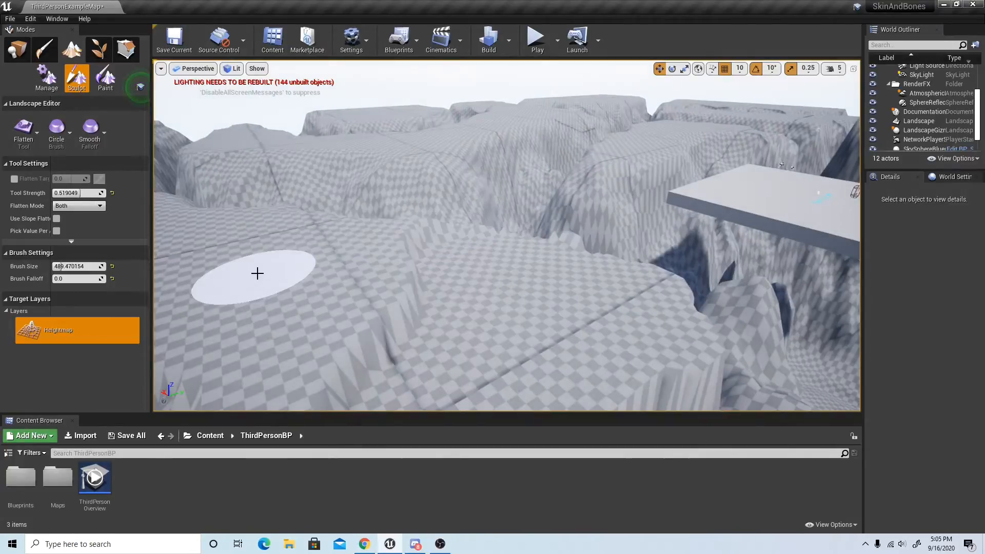
Set the brush falloff to 1.0 and widen the lower terrace with Flatten, giving its step a softer slope.
{"action": "left_click_drag", "start_coordinate": [65, 279], "coordinate": [105, 279]}
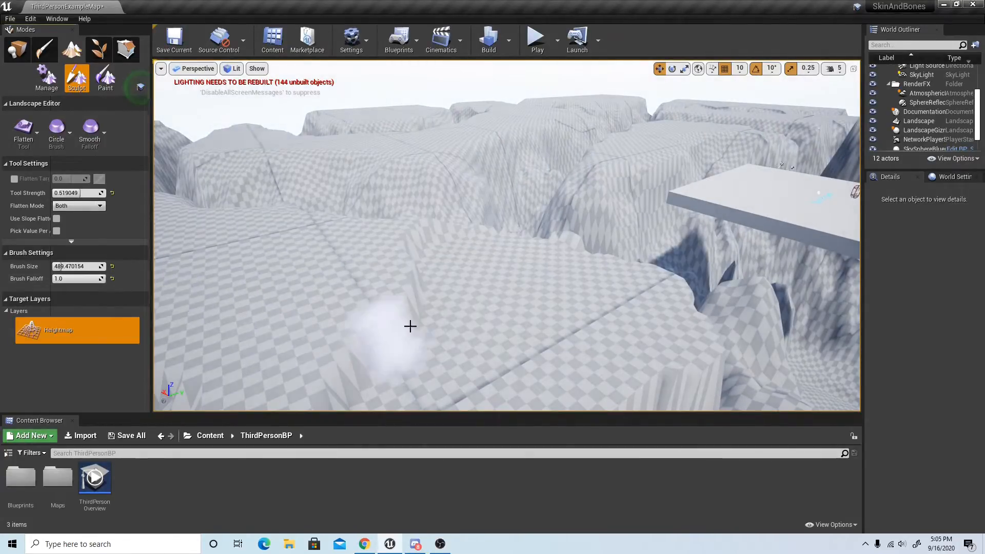
{"action": "mouse_move", "coordinate": [464, 345]}
{"action": "right_mouse_down"}
{"action": "mouse_move", "coordinate": [441, 345]}
{"action": "mouse_move", "coordinate": [390, 390]}
{"action": "mouse_move", "coordinate": [518, 390]}
{"action": "mouse_move", "coordinate": [425, 377]}
{"action": "mouse_move", "coordinate": [385, 329]}
{"action": "mouse_move", "coordinate": [354, 321]}
{"action": "mouse_move", "coordinate": [369, 339]}
{"action": "mouse_move", "coordinate": [541, 325]}
{"action": "right_mouse_up"}
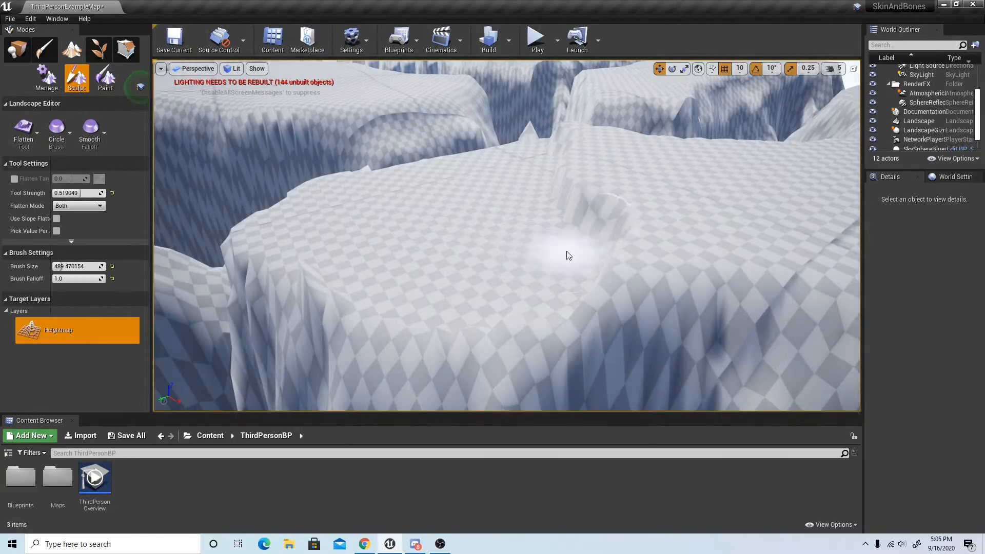
{"action": "mouse_move", "coordinate": [567, 279]}
{"action": "left_mouse_down"}
{"action": "mouse_move", "coordinate": [559, 293]}
{"action": "mouse_move", "coordinate": [573, 292]}
{"action": "left_mouse_up"}
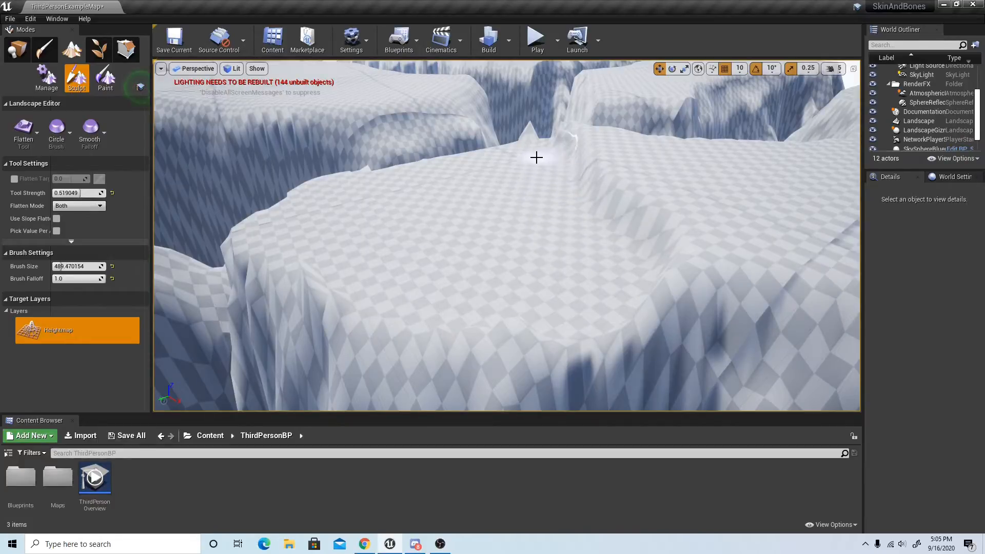
Smooth the step between the two terrace levels on the ridge top with the Smooth tool.
{"action": "mouse_move", "coordinate": [536, 158]}
{"action": "right_mouse_down"}
{"action": "mouse_move", "coordinate": [821, 136]}
{"action": "mouse_move", "coordinate": [848, 151]}
{"action": "mouse_move", "coordinate": [800, 141]}
{"action": "mouse_move", "coordinate": [564, 157]}
{"action": "right_mouse_up"}
{"action": "key", "text": "s"}
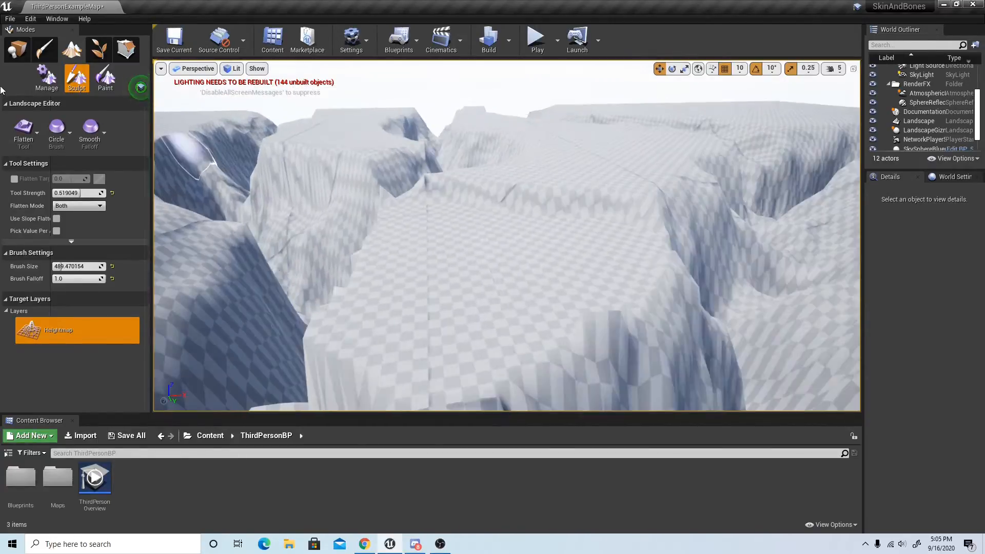
{"action": "left_click", "coordinate": [21, 129]}
{"action": "left_click", "coordinate": [73, 168]}
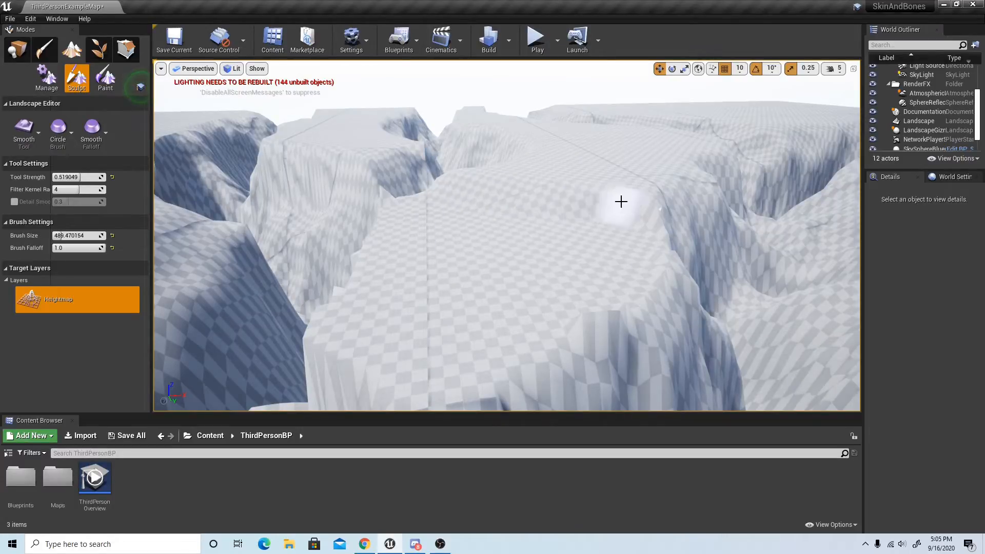
Cut the near end of the rounded plateau down to a level terrace using Flatten with a brush falloff of 0.133333.
{"action": "mouse_move", "coordinate": [641, 212]}
{"action": "right_mouse_down"}
{"action": "mouse_move", "coordinate": [673, 214]}
{"action": "mouse_move", "coordinate": [519, 216]}
{"action": "mouse_move", "coordinate": [570, 213]}
{"action": "mouse_move", "coordinate": [488, 255]}
{"action": "mouse_move", "coordinate": [369, 240]}
{"action": "right_mouse_up"}
{"action": "left_click", "coordinate": [16, 135]}
{"action": "left_click", "coordinate": [66, 201]}
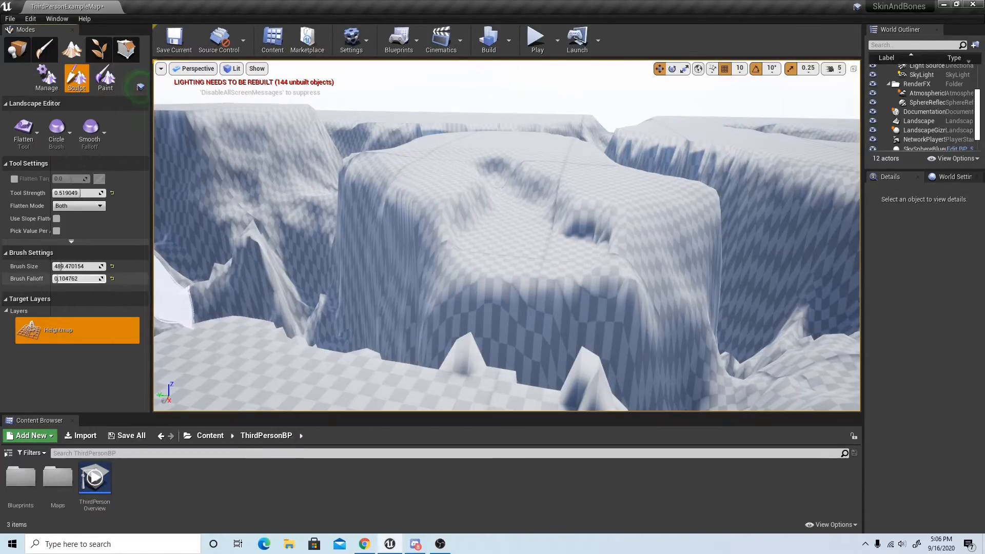
{"action": "mouse_move", "coordinate": [496, 246]}
{"action": "left_mouse_down"}
{"action": "mouse_move", "coordinate": [472, 226]}
{"action": "mouse_move", "coordinate": [444, 231]}
{"action": "left_mouse_up"}
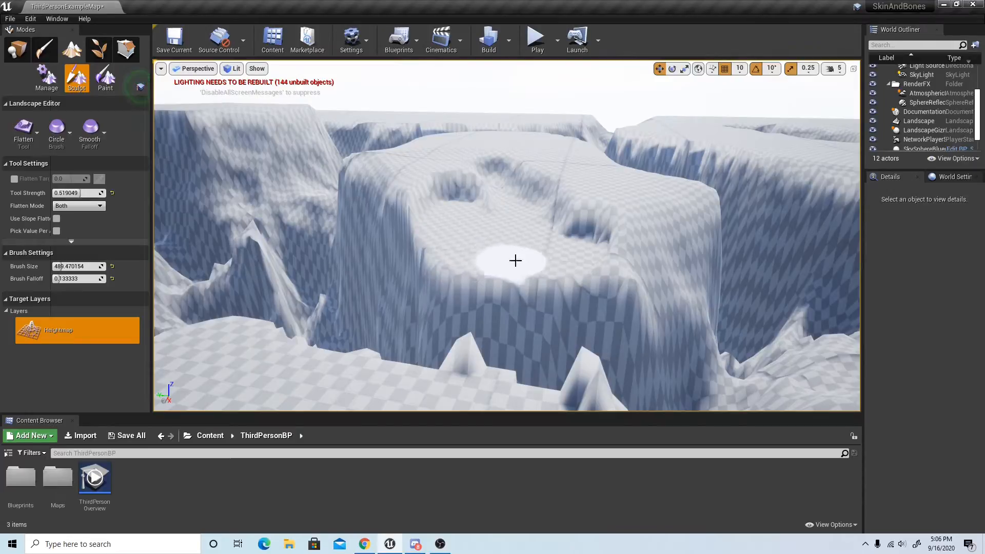
{"action": "mouse_move", "coordinate": [575, 260]}
{"action": "left_mouse_down"}
{"action": "mouse_move", "coordinate": [600, 252]}
{"action": "mouse_move", "coordinate": [581, 229]}
{"action": "left_mouse_up"}
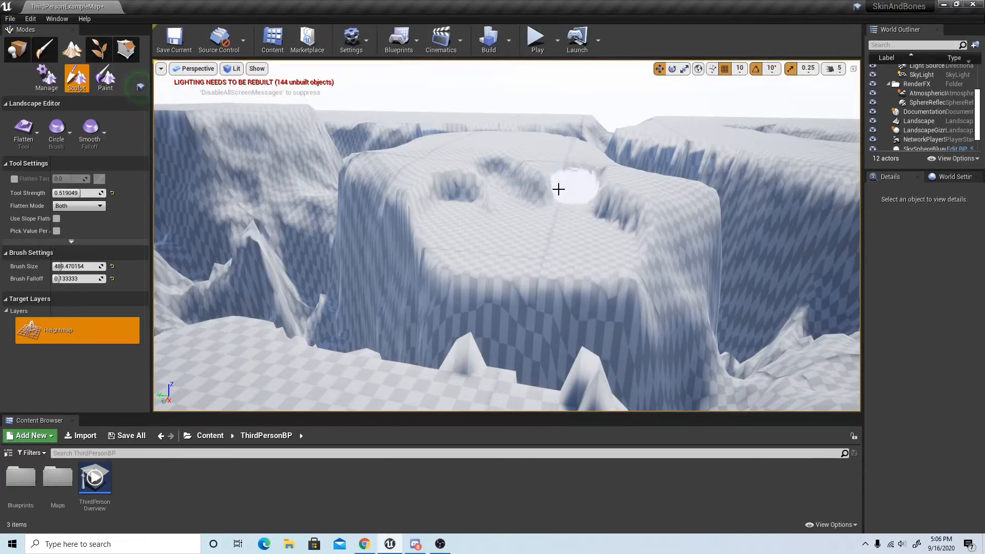
Extend the lowered terrace across the plateau top toward its far side with Flatten strokes, removing the remaining raised edge.
{"action": "key", "text": "w"}
{"action": "mouse_move", "coordinate": [480, 186]}
{"action": "right_mouse_down"}
{"action": "mouse_move", "coordinate": [474, 210]}
{"action": "mouse_move", "coordinate": [411, 257]}
{"action": "mouse_move", "coordinate": [364, 262]}
{"action": "mouse_move", "coordinate": [308, 298]}
{"action": "mouse_move", "coordinate": [498, 236]}
{"action": "right_mouse_up"}
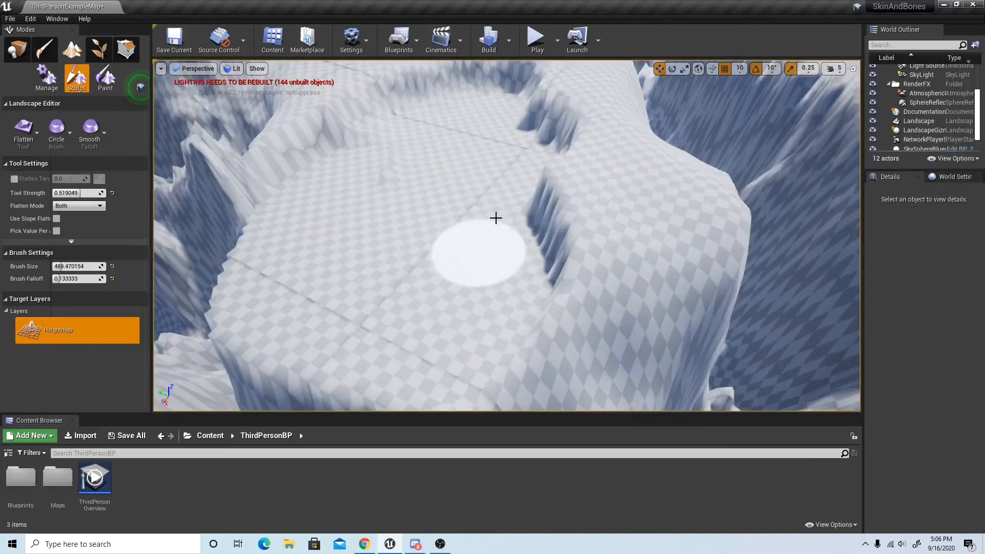
{"action": "mouse_move", "coordinate": [601, 186]}
{"action": "left_mouse_down"}
{"action": "mouse_move", "coordinate": [592, 206]}
{"action": "mouse_move", "coordinate": [536, 251]}
{"action": "mouse_move", "coordinate": [539, 321]}
{"action": "mouse_move", "coordinate": [598, 260]}
{"action": "mouse_move", "coordinate": [631, 254]}
{"action": "mouse_move", "coordinate": [662, 277]}
{"action": "mouse_move", "coordinate": [671, 231]}
{"action": "mouse_move", "coordinate": [688, 242]}
{"action": "mouse_move", "coordinate": [680, 198]}
{"action": "mouse_move", "coordinate": [528, 119]}
{"action": "mouse_move", "coordinate": [558, 97]}
{"action": "left_mouse_up"}
{"action": "right_click_drag", "start_coordinate": [559, 97], "coordinate": [661, 62]}
{"action": "mouse_move", "coordinate": [510, 176]}
{"action": "right_mouse_down"}
{"action": "mouse_move", "coordinate": [401, 231]}
{"action": "mouse_move", "coordinate": [272, 252]}
{"action": "right_mouse_up"}
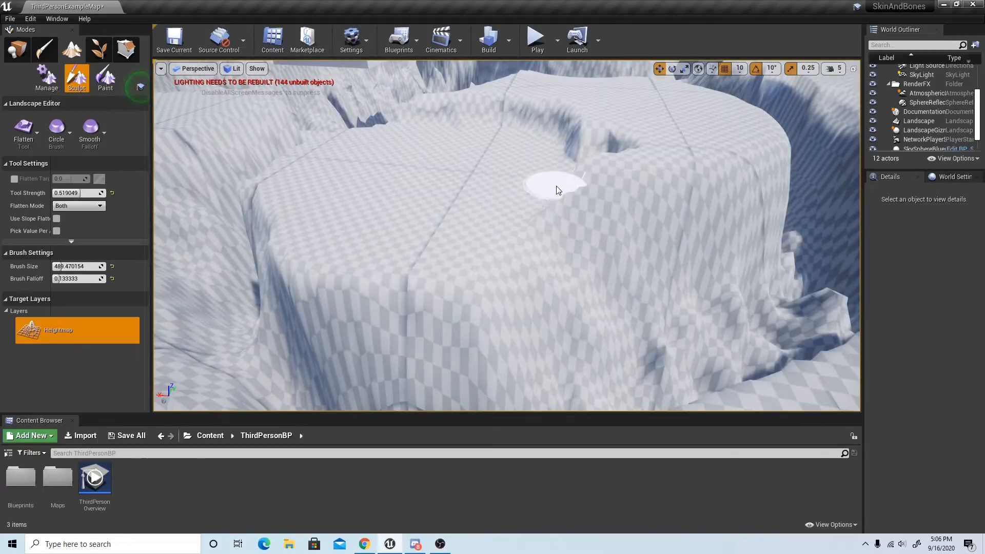
{"action": "mouse_move", "coordinate": [557, 191]}
{"action": "left_mouse_down"}
{"action": "mouse_move", "coordinate": [598, 180]}
{"action": "mouse_move", "coordinate": [623, 147]}
{"action": "left_mouse_up"}
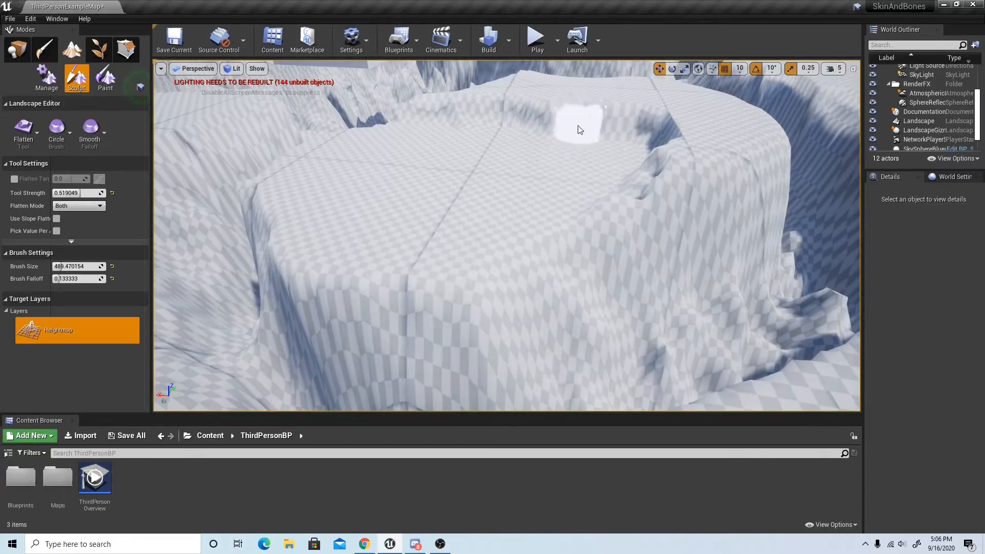
Flatten the rest of the raised ground on the plateau so the level surface reaches its outer cliff edges.
{"action": "mouse_move", "coordinate": [518, 130]}
{"action": "right_mouse_down"}
{"action": "mouse_move", "coordinate": [390, 180]}
{"action": "mouse_move", "coordinate": [318, 174]}
{"action": "right_mouse_up"}
{"action": "mouse_move", "coordinate": [437, 190]}
{"action": "left_mouse_down"}
{"action": "mouse_move", "coordinate": [578, 210]}
{"action": "mouse_move", "coordinate": [517, 231]}
{"action": "mouse_move", "coordinate": [501, 249]}
{"action": "mouse_move", "coordinate": [584, 282]}
{"action": "mouse_move", "coordinate": [649, 259]}
{"action": "left_mouse_up"}
{"action": "right_click_drag", "start_coordinate": [649, 259], "coordinate": [831, 259]}
{"action": "mouse_move", "coordinate": [409, 319]}
{"action": "left_mouse_down"}
{"action": "mouse_move", "coordinate": [486, 262]}
{"action": "mouse_move", "coordinate": [486, 196]}
{"action": "mouse_move", "coordinate": [501, 297]}
{"action": "mouse_move", "coordinate": [495, 167]}
{"action": "mouse_move", "coordinate": [315, 208]}
{"action": "mouse_move", "coordinate": [235, 176]}
{"action": "mouse_move", "coordinate": [337, 130]}
{"action": "mouse_move", "coordinate": [422, 137]}
{"action": "left_mouse_up"}
{"action": "right_click_drag", "start_coordinate": [396, 297], "coordinate": [303, 277]}
{"action": "right_click_drag", "start_coordinate": [423, 251], "coordinate": [277, 254]}
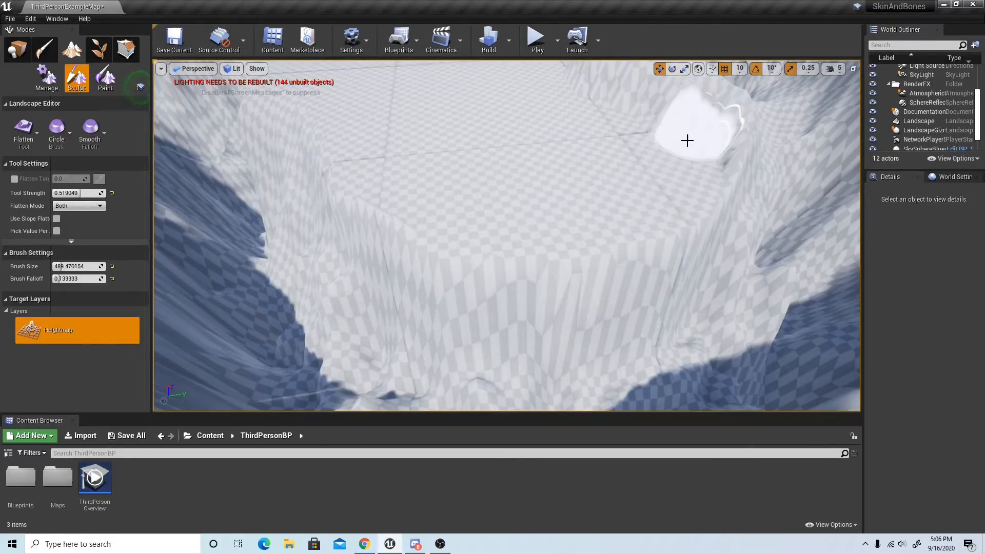
{"action": "mouse_move", "coordinate": [688, 140]}
{"action": "right_mouse_down"}
{"action": "mouse_move", "coordinate": [701, 150]}
{"action": "mouse_move", "coordinate": [572, 148]}
{"action": "mouse_move", "coordinate": [611, 97]}
{"action": "mouse_move", "coordinate": [642, 106]}
{"action": "mouse_move", "coordinate": [683, 154]}
{"action": "mouse_move", "coordinate": [728, 121]}
{"action": "mouse_move", "coordinate": [713, 221]}
{"action": "mouse_move", "coordinate": [693, 205]}
{"action": "mouse_move", "coordinate": [647, 252]}
{"action": "mouse_move", "coordinate": [641, 274]}
{"action": "right_mouse_up"}
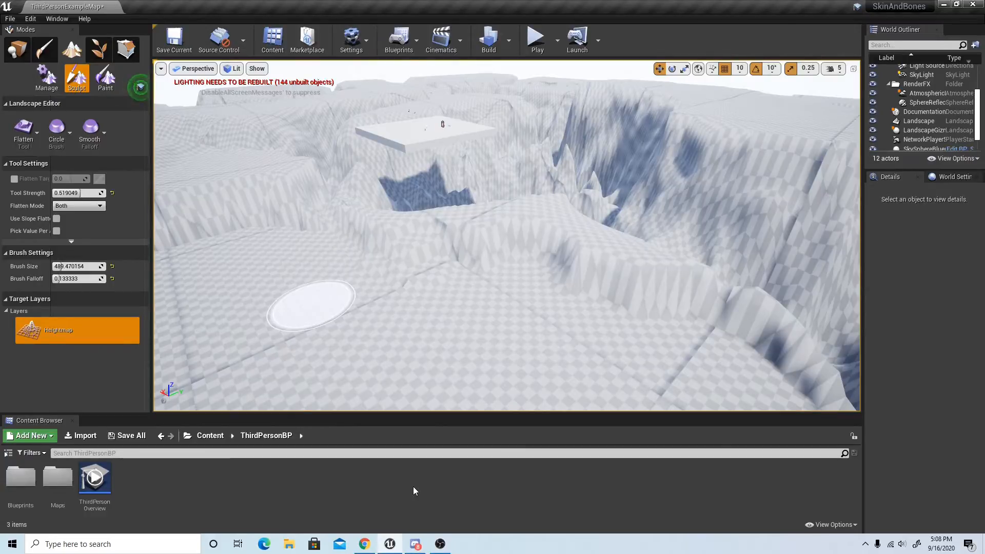
Set the brush size to 261.063965 and extend the upper plateau level along the cliff edge with Flatten.
{"action": "right_click_drag", "start_coordinate": [462, 267], "coordinate": [621, 241]}
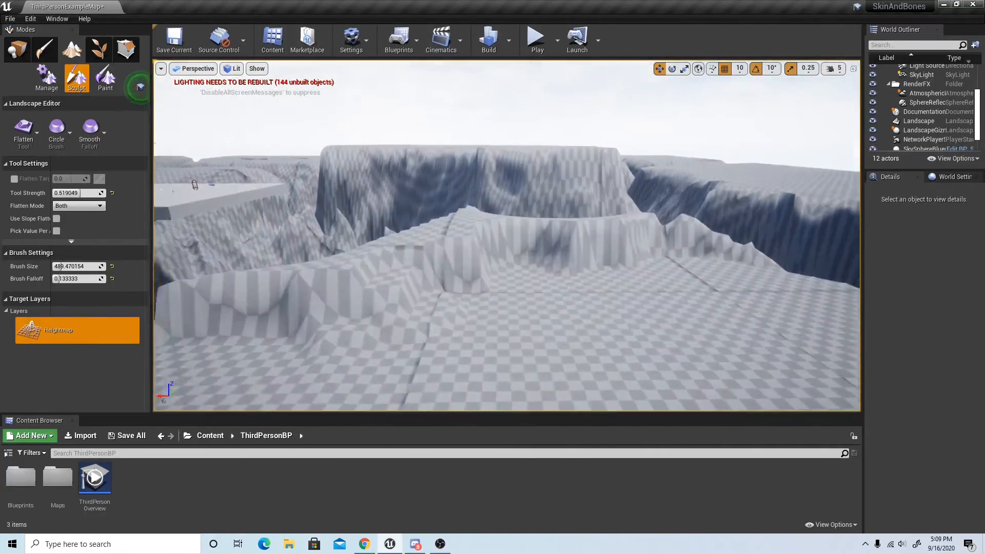
{"action": "key", "text": "s"}
{"action": "right_click_drag", "start_coordinate": [462, 310], "coordinate": [396, 302]}
{"action": "mouse_move", "coordinate": [499, 312]}
{"action": "right_mouse_down"}
{"action": "mouse_move", "coordinate": [516, 305]}
{"action": "mouse_move", "coordinate": [500, 296]}
{"action": "mouse_move", "coordinate": [437, 354]}
{"action": "mouse_move", "coordinate": [359, 341]}
{"action": "mouse_move", "coordinate": [313, 369]}
{"action": "mouse_move", "coordinate": [287, 292]}
{"action": "mouse_move", "coordinate": [241, 295]}
{"action": "mouse_move", "coordinate": [220, 310]}
{"action": "mouse_move", "coordinate": [210, 339]}
{"action": "mouse_move", "coordinate": [510, 282]}
{"action": "mouse_move", "coordinate": [494, 329]}
{"action": "mouse_move", "coordinate": [488, 319]}
{"action": "mouse_move", "coordinate": [490, 380]}
{"action": "mouse_move", "coordinate": [544, 367]}
{"action": "mouse_move", "coordinate": [282, 318]}
{"action": "right_mouse_up"}
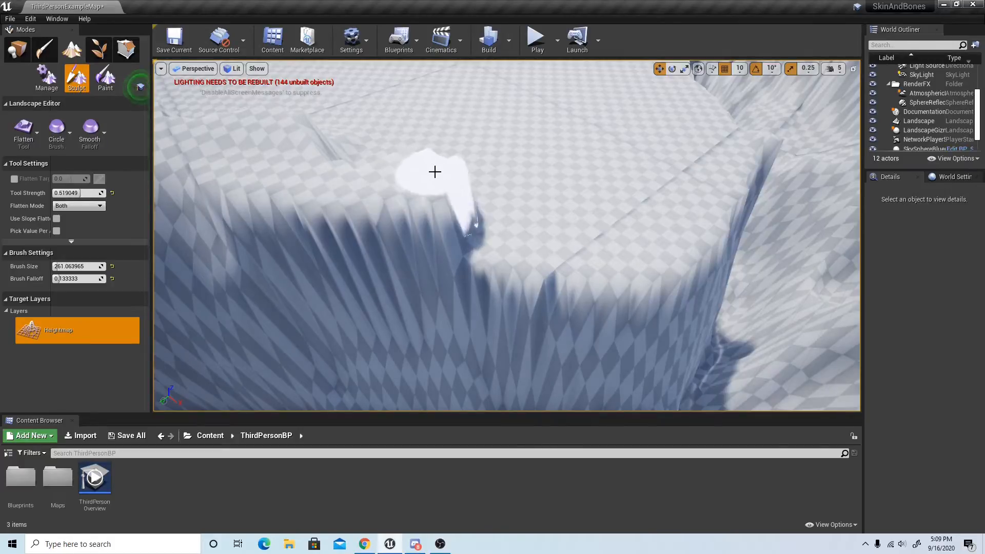
{"action": "mouse_move", "coordinate": [434, 172]}
{"action": "left_mouse_down"}
{"action": "mouse_move", "coordinate": [488, 191]}
{"action": "mouse_move", "coordinate": [538, 193]}
{"action": "mouse_move", "coordinate": [412, 164]}
{"action": "left_mouse_up"}
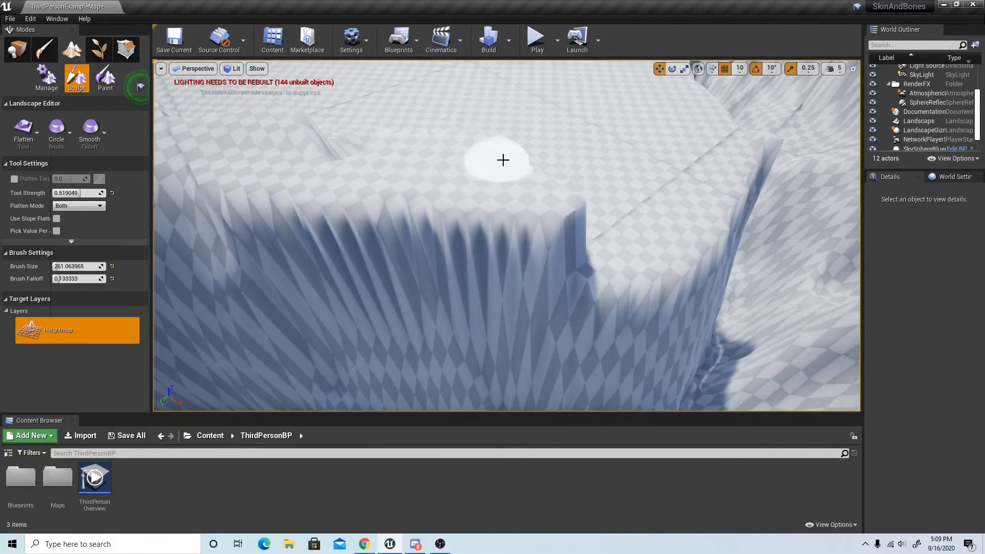
Reshape the stepped bank and the curved rim beside the lower flat area with small Flatten strokes.
{"action": "mouse_move", "coordinate": [503, 160]}
{"action": "right_mouse_down"}
{"action": "mouse_move", "coordinate": [236, 139]}
{"action": "mouse_move", "coordinate": [488, 167]}
{"action": "mouse_move", "coordinate": [436, 177]}
{"action": "right_mouse_up"}
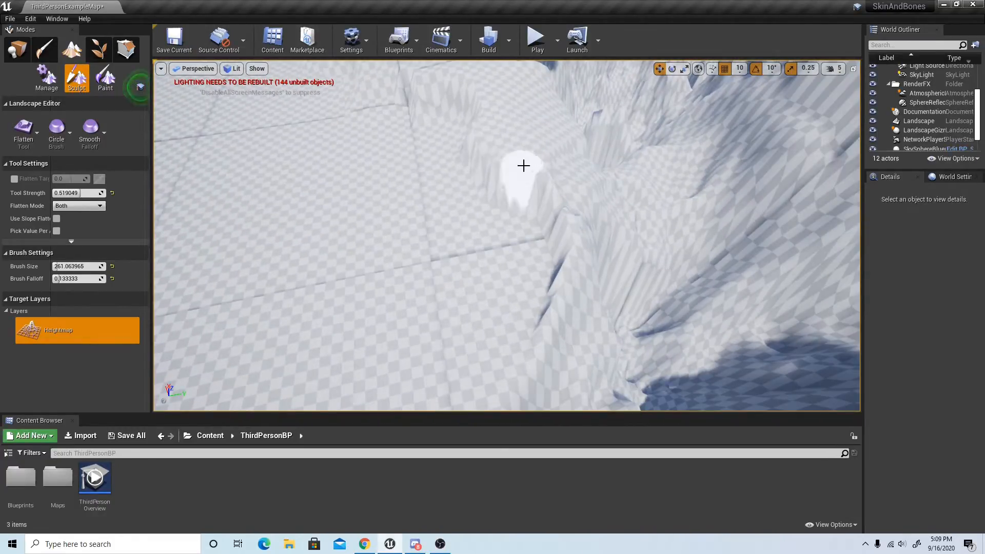
{"action": "mouse_move", "coordinate": [523, 165]}
{"action": "right_mouse_down"}
{"action": "mouse_move", "coordinate": [477, 144]}
{"action": "mouse_move", "coordinate": [552, 125]}
{"action": "right_mouse_up"}
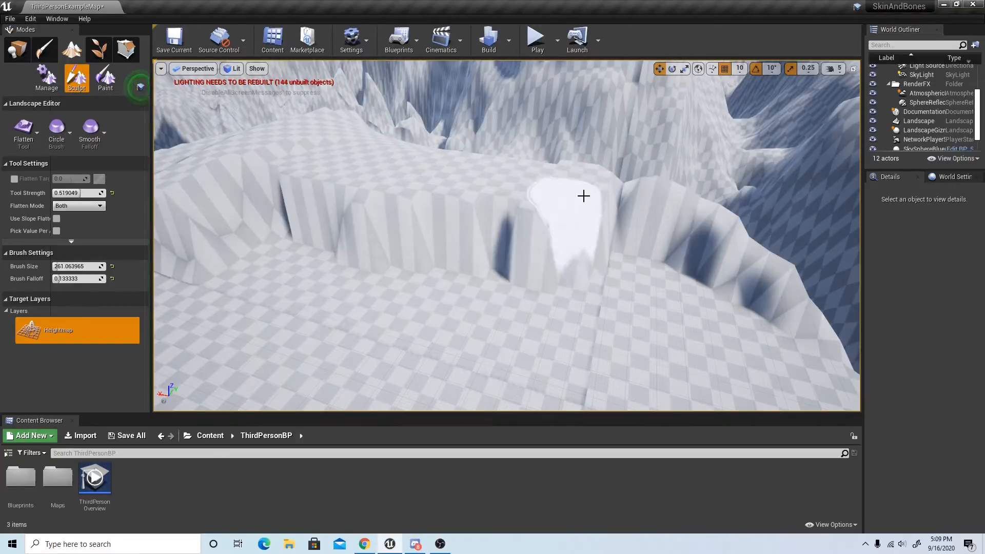
{"action": "mouse_move", "coordinate": [664, 200]}
{"action": "left_mouse_down"}
{"action": "mouse_move", "coordinate": [708, 222]}
{"action": "mouse_move", "coordinate": [792, 293]}
{"action": "mouse_move", "coordinate": [734, 289]}
{"action": "left_mouse_up"}
Switch to the Retopologize tool and brush down the steep pit wall from below its rim toward the rock spires.
{"action": "mouse_move", "coordinate": [734, 289]}
{"action": "right_mouse_down"}
{"action": "mouse_move", "coordinate": [621, 333]}
{"action": "mouse_move", "coordinate": [569, 336]}
{"action": "mouse_move", "coordinate": [606, 186]}
{"action": "mouse_move", "coordinate": [636, 190]}
{"action": "mouse_move", "coordinate": [707, 165]}
{"action": "mouse_move", "coordinate": [790, 177]}
{"action": "mouse_move", "coordinate": [780, 172]}
{"action": "mouse_move", "coordinate": [816, 149]}
{"action": "mouse_move", "coordinate": [796, 161]}
{"action": "mouse_move", "coordinate": [739, 154]}
{"action": "right_mouse_up"}
{"action": "right_click_drag", "start_coordinate": [506, 236], "coordinate": [506, 200]}
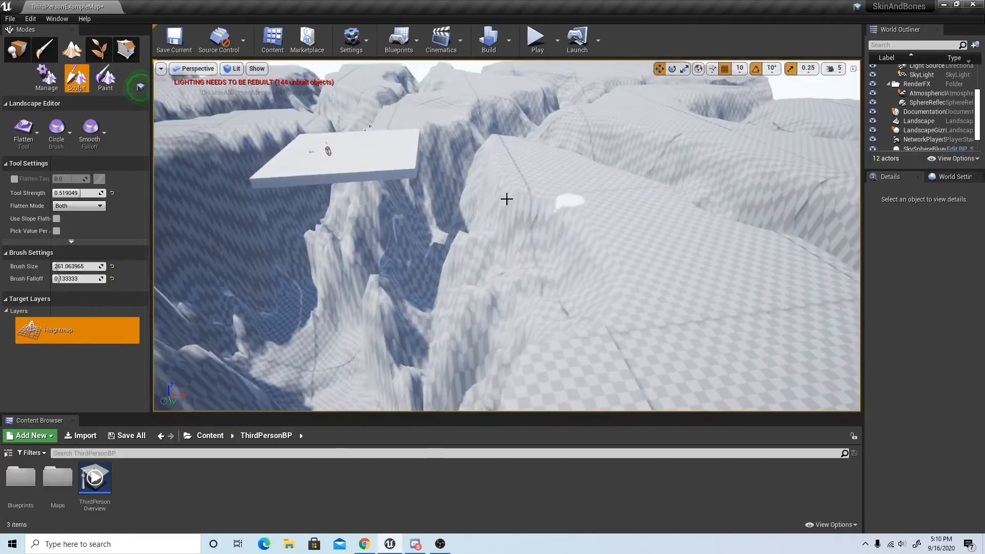
{"action": "left_click", "coordinate": [95, 140]}
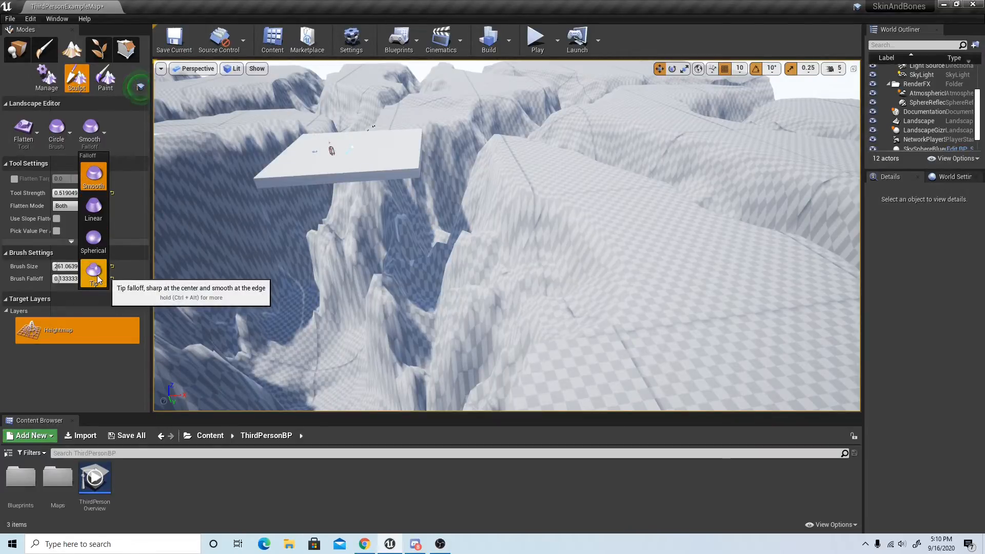
{"action": "left_click", "coordinate": [69, 135]}
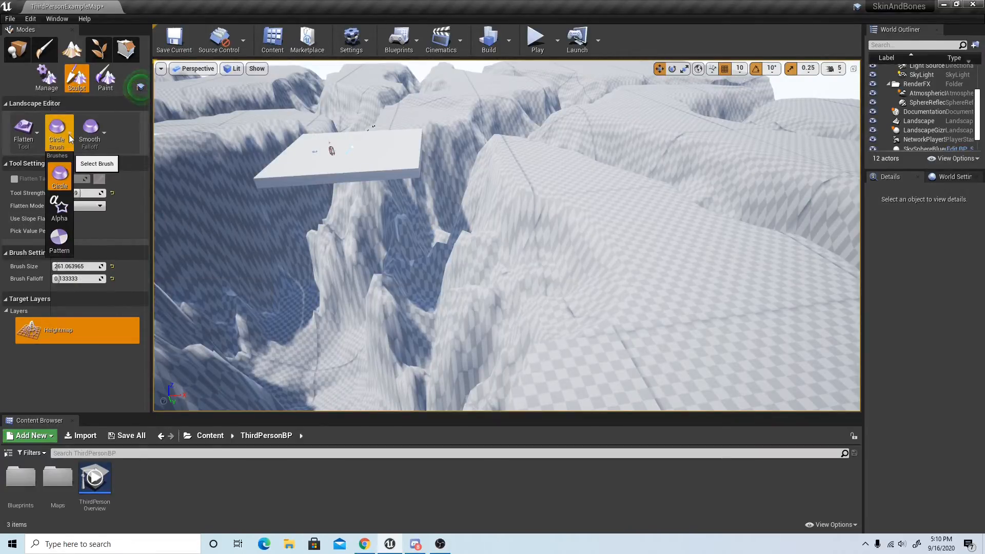
{"action": "left_click", "coordinate": [24, 133]}
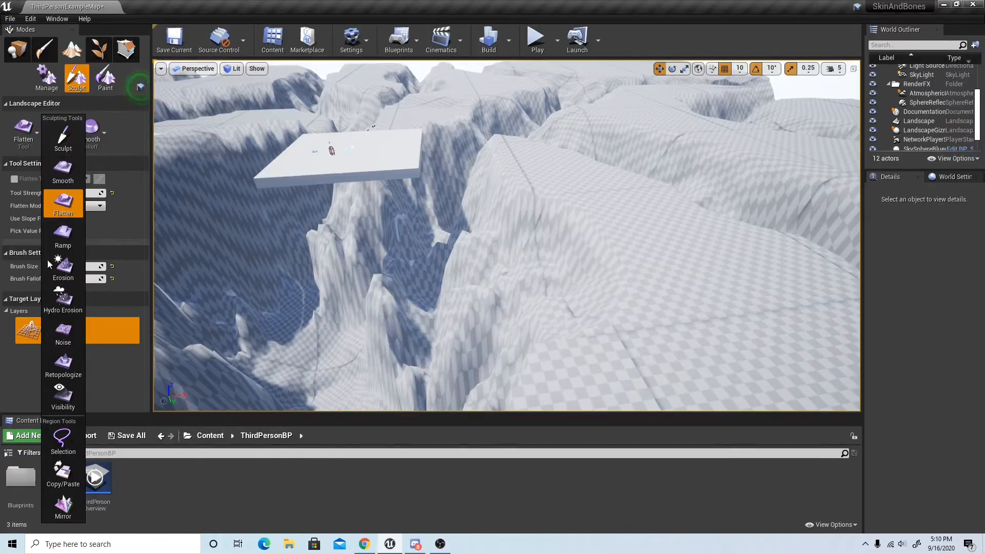
{"action": "left_click", "coordinate": [75, 369]}
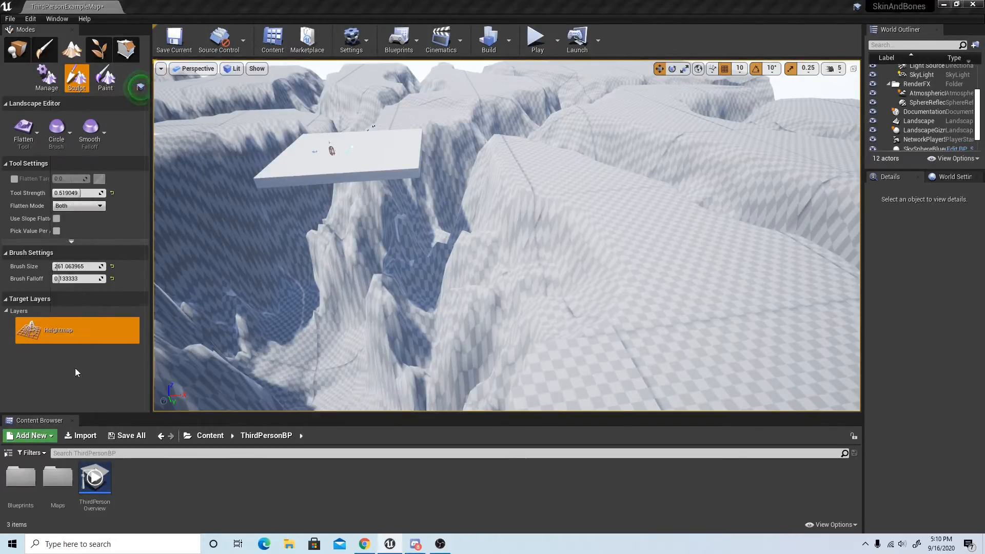
{"action": "mouse_move", "coordinate": [598, 208]}
{"action": "right_mouse_down"}
{"action": "mouse_move", "coordinate": [523, 218]}
{"action": "mouse_move", "coordinate": [569, 138]}
{"action": "mouse_move", "coordinate": [436, 216]}
{"action": "mouse_move", "coordinate": [354, 220]}
{"action": "mouse_move", "coordinate": [400, 205]}
{"action": "mouse_move", "coordinate": [568, 209]}
{"action": "right_mouse_up"}
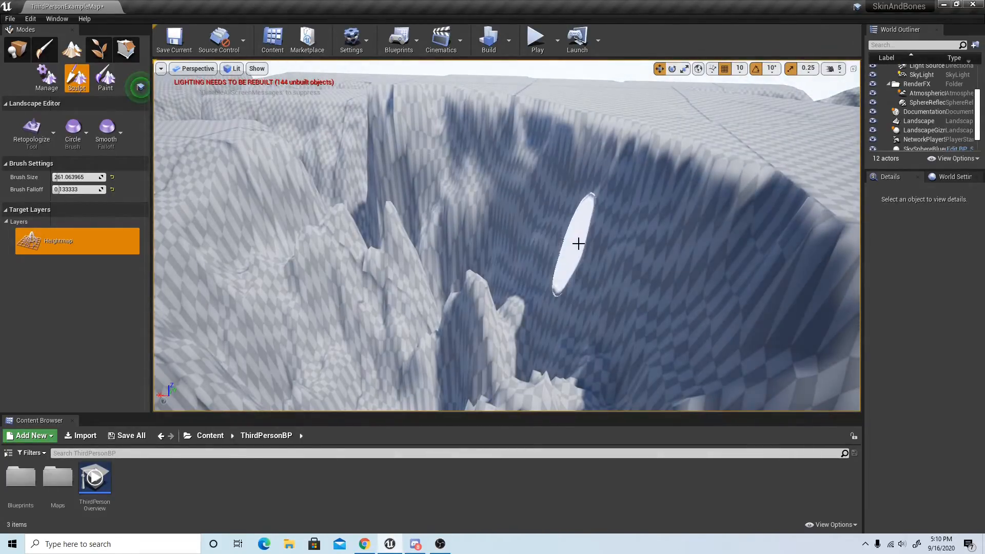
{"action": "mouse_move", "coordinate": [580, 144]}
{"action": "left_mouse_down"}
{"action": "mouse_move", "coordinate": [687, 198]}
{"action": "mouse_move", "coordinate": [787, 218]}
{"action": "mouse_move", "coordinate": [808, 314]}
{"action": "mouse_move", "coordinate": [483, 325]}
{"action": "left_mouse_up"}
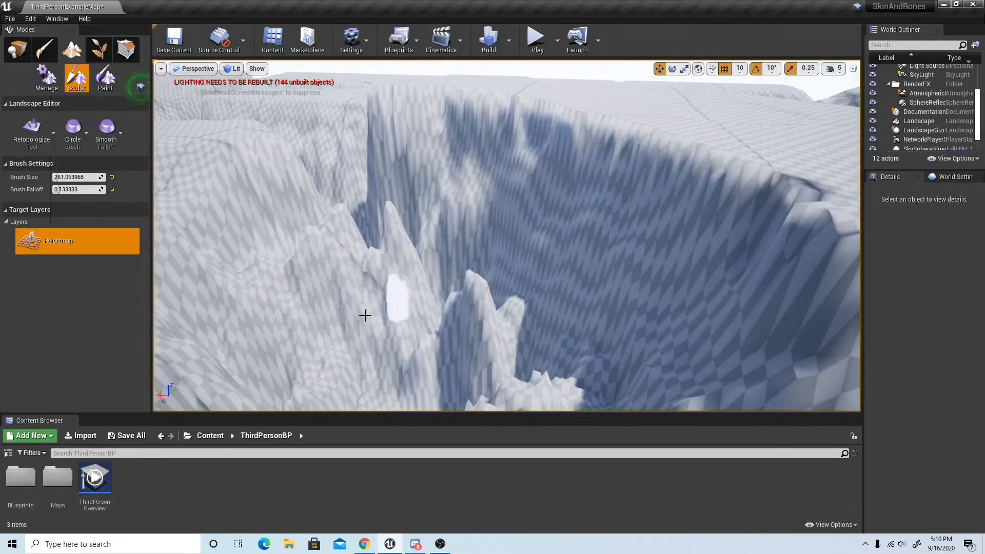
Brush Retopologize along the remaining steep pit walls and the cliff faces below the plateau edges.
{"action": "mouse_move", "coordinate": [599, 226]}
{"action": "right_mouse_down"}
{"action": "mouse_move", "coordinate": [536, 196]}
{"action": "mouse_move", "coordinate": [569, 220]}
{"action": "mouse_move", "coordinate": [621, 231]}
{"action": "mouse_move", "coordinate": [646, 221]}
{"action": "mouse_move", "coordinate": [476, 211]}
{"action": "right_mouse_up"}
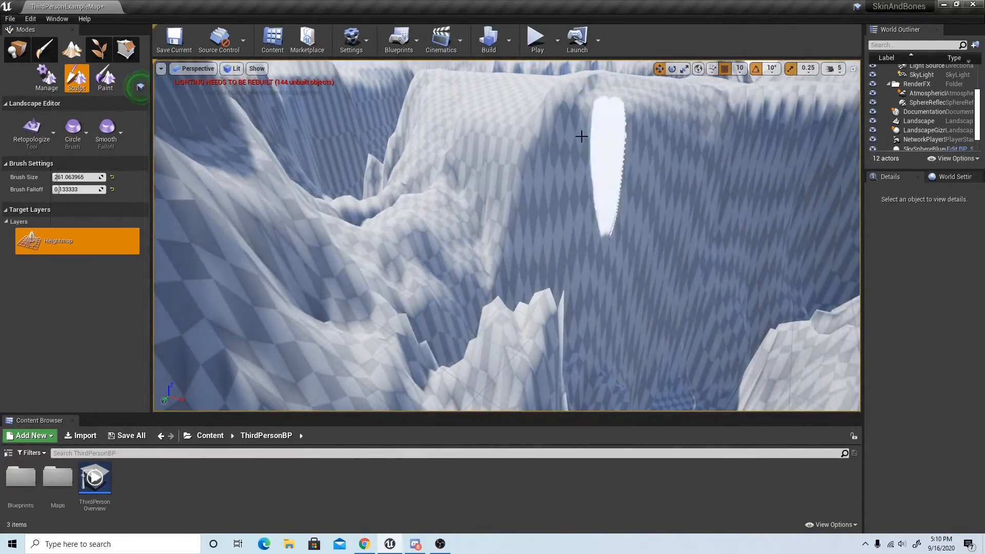
{"action": "mouse_move", "coordinate": [653, 176]}
{"action": "right_mouse_down"}
{"action": "mouse_move", "coordinate": [697, 172]}
{"action": "mouse_move", "coordinate": [642, 159]}
{"action": "mouse_move", "coordinate": [554, 225]}
{"action": "mouse_move", "coordinate": [477, 240]}
{"action": "right_mouse_up"}
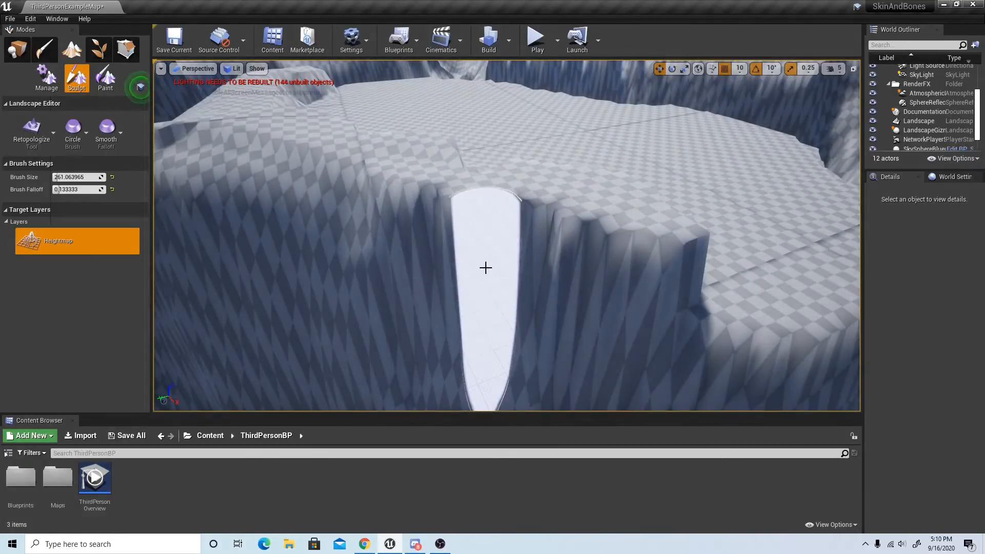
{"action": "right_click_drag", "start_coordinate": [485, 267], "coordinate": [399, 259]}
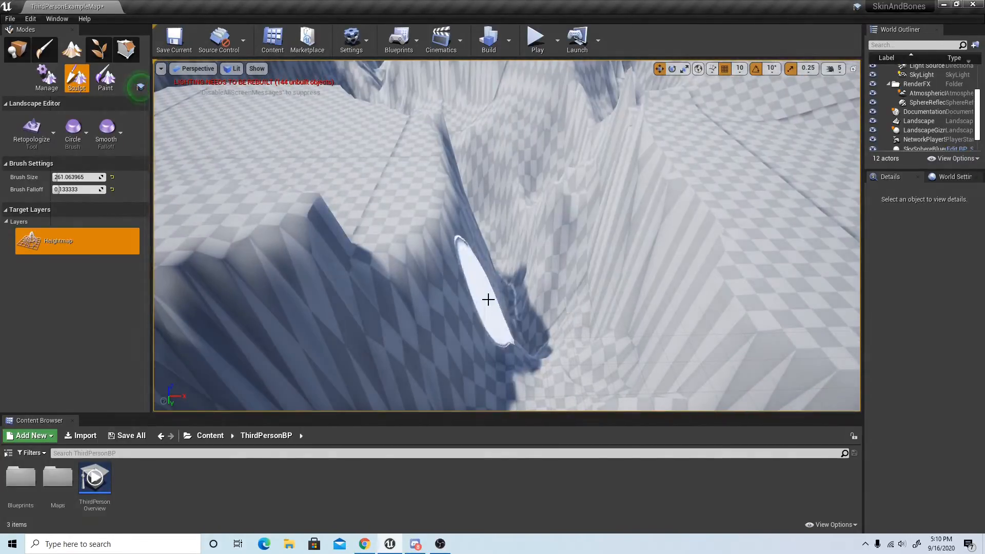
{"action": "mouse_move", "coordinate": [628, 321]}
{"action": "right_mouse_down"}
{"action": "mouse_move", "coordinate": [734, 347]}
{"action": "mouse_move", "coordinate": [769, 341]}
{"action": "mouse_move", "coordinate": [718, 313]}
{"action": "mouse_move", "coordinate": [711, 346]}
{"action": "mouse_move", "coordinate": [678, 313]}
{"action": "mouse_move", "coordinate": [680, 323]}
{"action": "mouse_move", "coordinate": [690, 295]}
{"action": "mouse_move", "coordinate": [744, 290]}
{"action": "mouse_move", "coordinate": [744, 280]}
{"action": "mouse_move", "coordinate": [629, 259]}
{"action": "mouse_move", "coordinate": [400, 247]}
{"action": "mouse_move", "coordinate": [367, 262]}
{"action": "mouse_move", "coordinate": [267, 264]}
{"action": "mouse_move", "coordinate": [188, 288]}
{"action": "mouse_move", "coordinate": [170, 277]}
{"action": "right_mouse_up"}
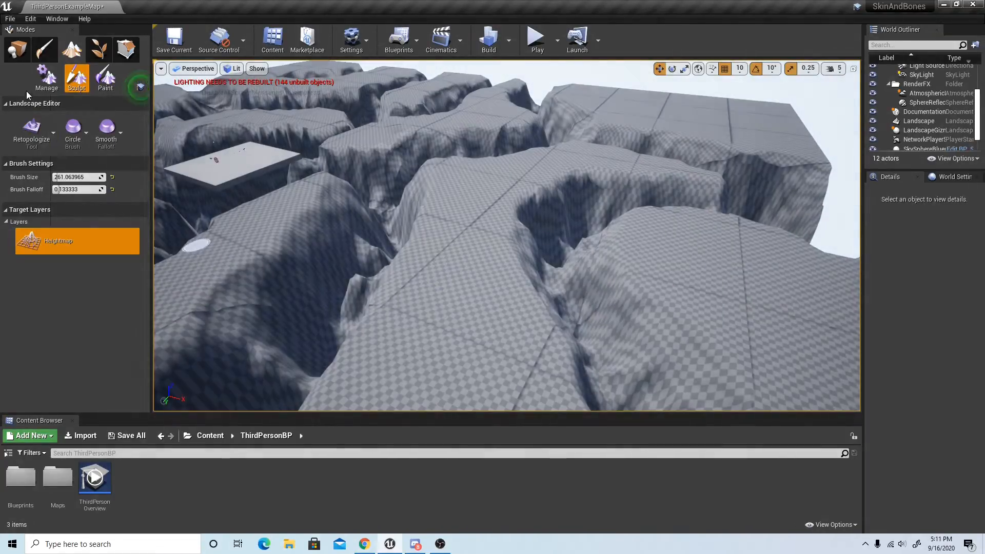
Switch to the Flatten tool and level the uneven slope at the near edge of the ridge above the trench.
{"action": "left_click", "coordinate": [47, 77]}
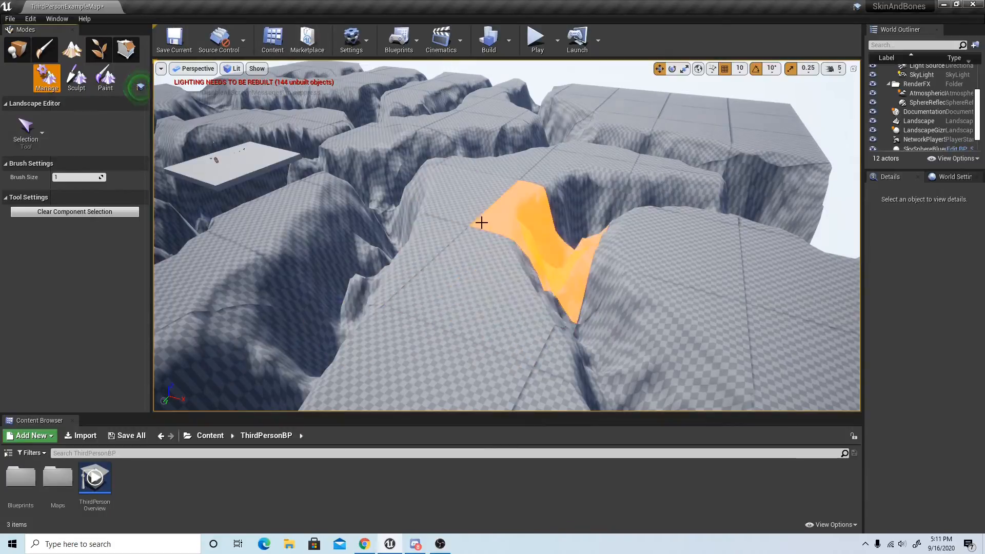
{"action": "left_click", "coordinate": [77, 77]}
{"action": "left_click", "coordinate": [48, 128]}
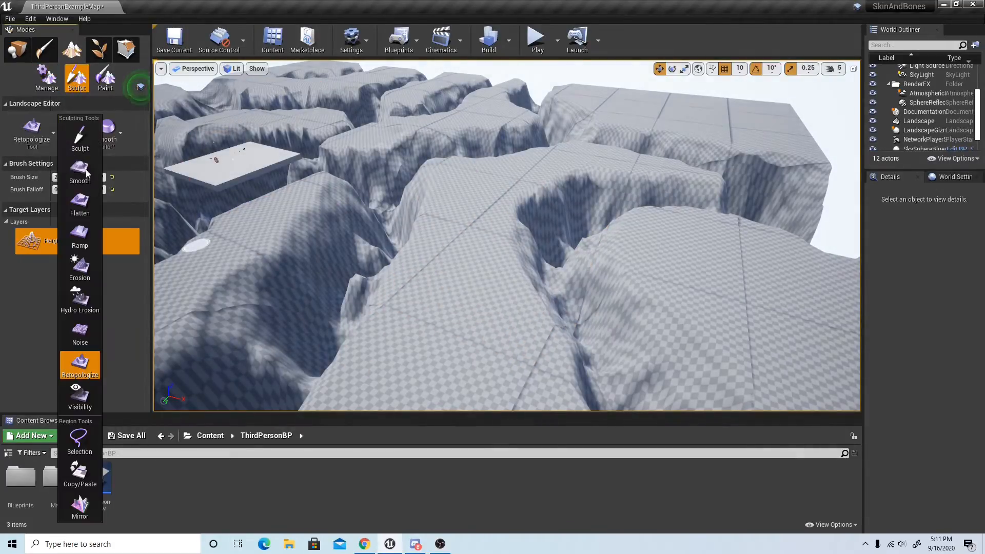
{"action": "left_click", "coordinate": [82, 203]}
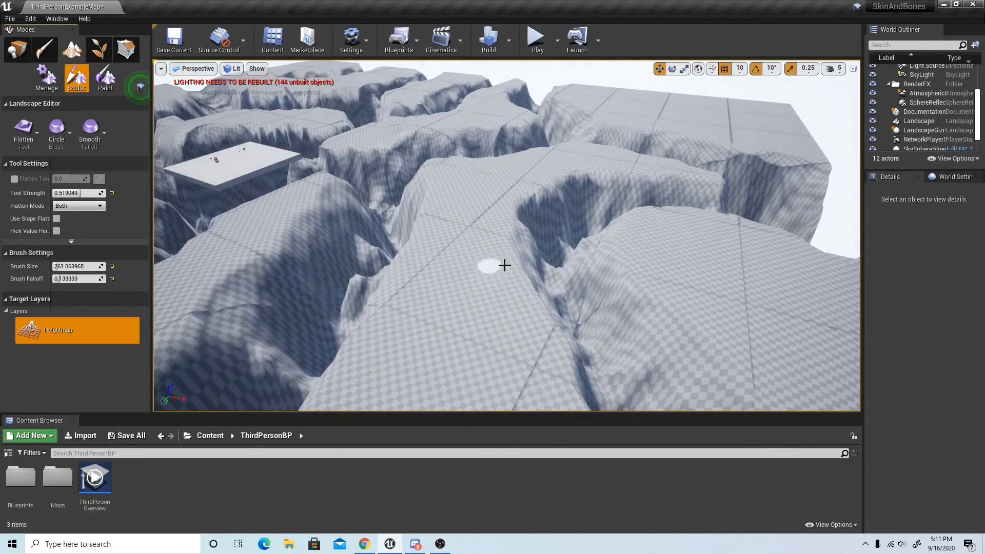
{"action": "mouse_move", "coordinate": [534, 259]}
{"action": "right_mouse_down"}
{"action": "mouse_move", "coordinate": [624, 259]}
{"action": "mouse_move", "coordinate": [550, 272]}
{"action": "right_mouse_up"}
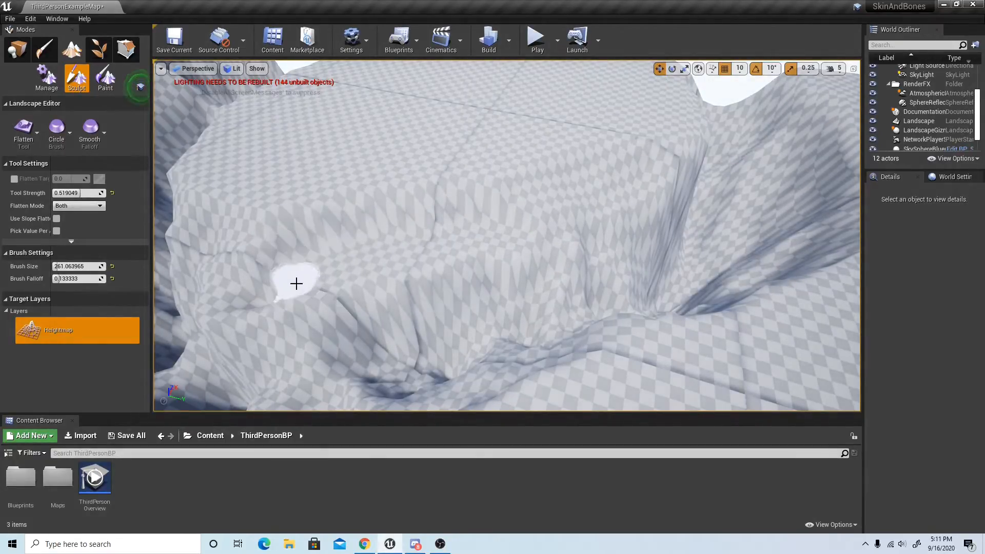
{"action": "left_click_drag", "start_coordinate": [303, 277], "coordinate": [246, 262]}
{"action": "left_click_drag", "start_coordinate": [268, 227], "coordinate": [357, 227]}
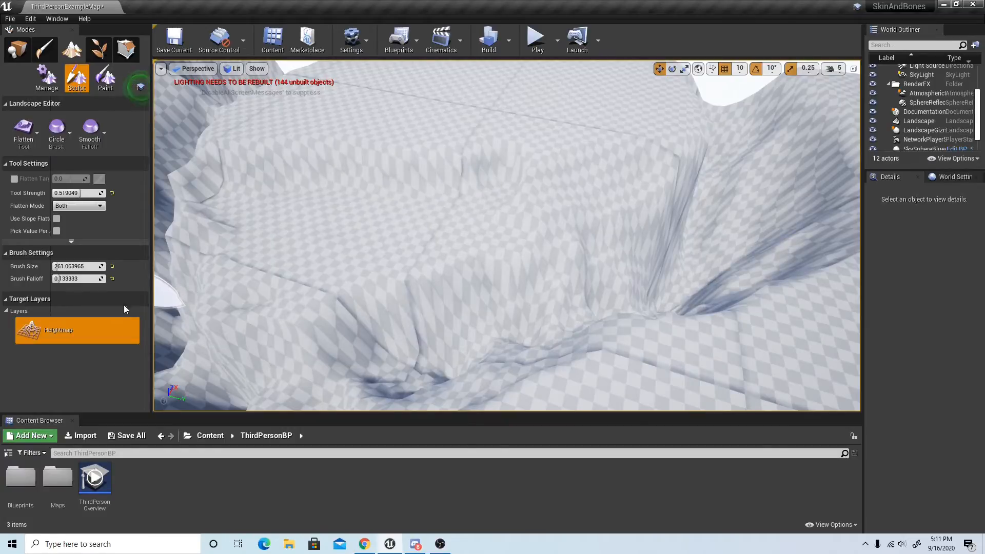
Set the brush size to 1383.094482 and flatten the whole ridge top out to its far edge.
{"action": "left_click_drag", "start_coordinate": [72, 267], "coordinate": [76, 267]}
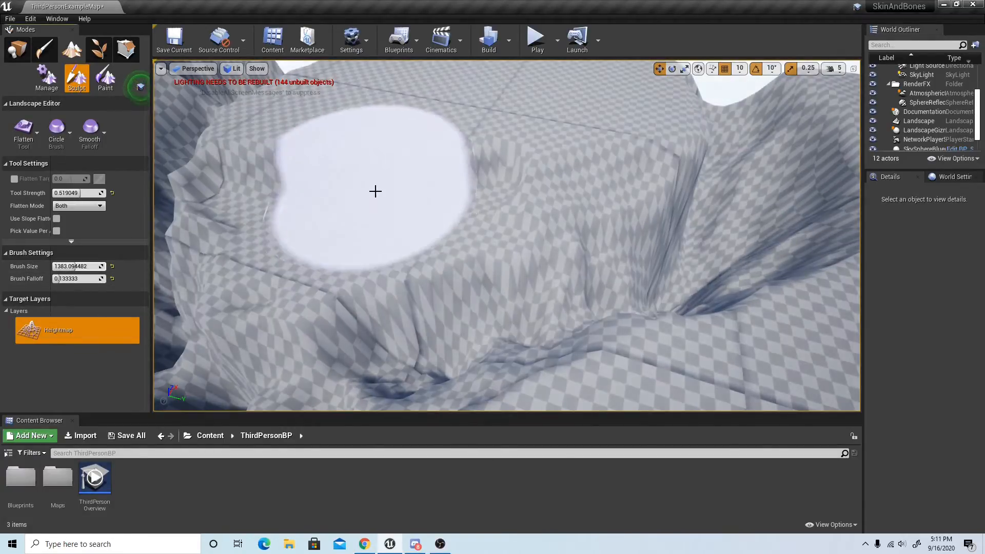
{"action": "mouse_move", "coordinate": [374, 191]}
{"action": "left_mouse_down"}
{"action": "mouse_move", "coordinate": [562, 169]}
{"action": "mouse_move", "coordinate": [616, 128]}
{"action": "mouse_move", "coordinate": [639, 93]}
{"action": "mouse_move", "coordinate": [528, 95]}
{"action": "mouse_move", "coordinate": [494, 66]}
{"action": "mouse_move", "coordinate": [330, 156]}
{"action": "mouse_move", "coordinate": [299, 190]}
{"action": "mouse_move", "coordinate": [286, 187]}
{"action": "mouse_move", "coordinate": [334, 121]}
{"action": "mouse_move", "coordinate": [426, 61]}
{"action": "left_mouse_up"}
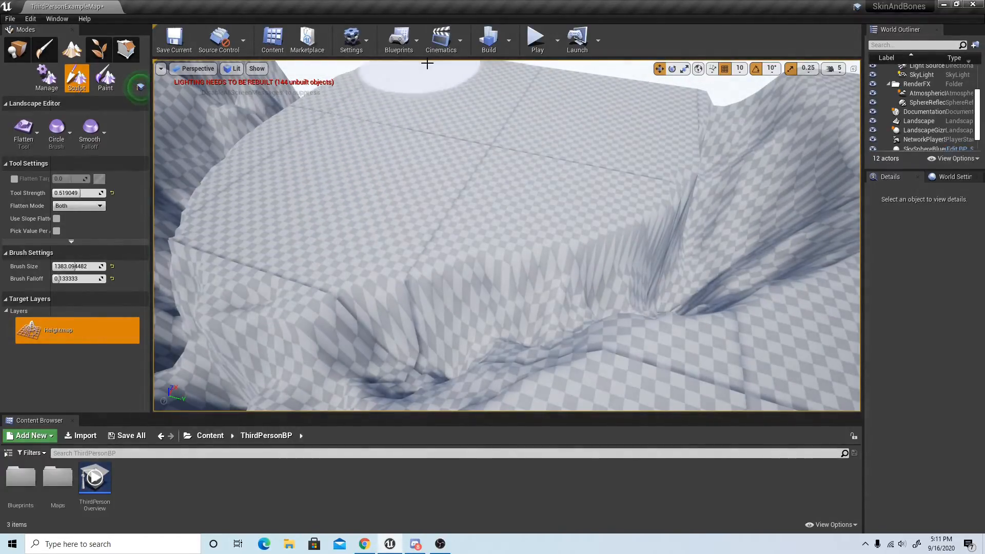
{"action": "mouse_move", "coordinate": [437, 105]}
{"action": "right_mouse_down"}
{"action": "mouse_move", "coordinate": [359, 93]}
{"action": "mouse_move", "coordinate": [503, 115]}
{"action": "mouse_move", "coordinate": [559, 147]}
{"action": "mouse_move", "coordinate": [339, 136]}
{"action": "right_mouse_up"}
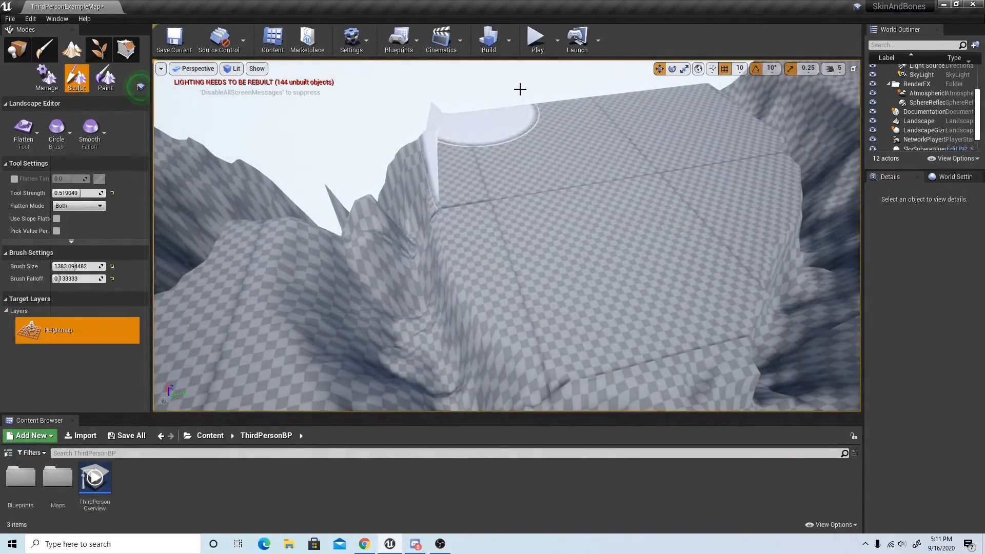
{"action": "mouse_move", "coordinate": [488, 116]}
{"action": "right_mouse_down"}
{"action": "mouse_move", "coordinate": [464, 154]}
{"action": "mouse_move", "coordinate": [469, 123]}
{"action": "mouse_move", "coordinate": [518, 115]}
{"action": "mouse_move", "coordinate": [545, 166]}
{"action": "right_mouse_up"}
Switch to the Sculpt tool and raise the ground on the ridge near the outer edge of the landscape.
{"action": "left_click", "coordinate": [12, 136]}
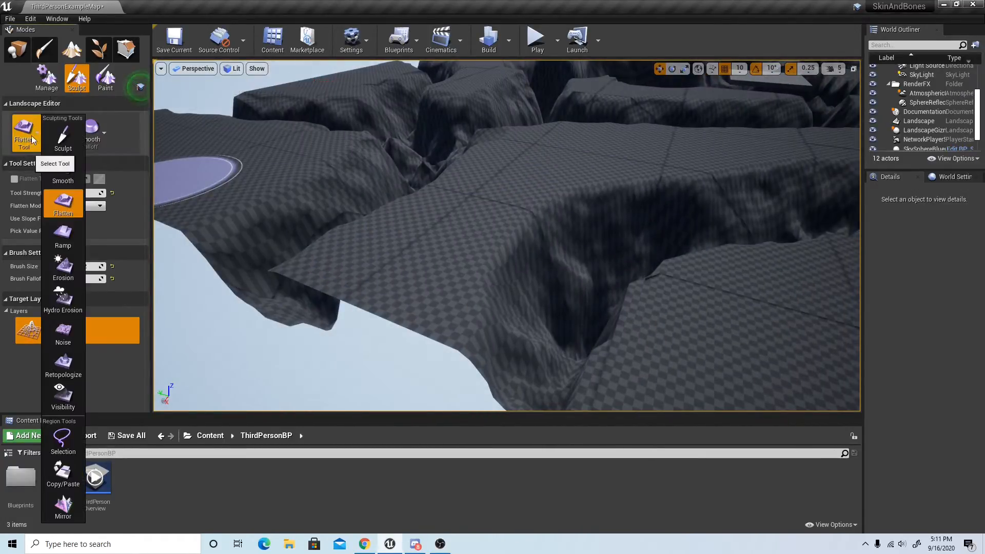
{"action": "left_click", "coordinate": [41, 164]}
{"action": "mouse_move", "coordinate": [506, 184]}
{"action": "left_mouse_down"}
{"action": "mouse_move", "coordinate": [491, 192]}
{"action": "mouse_move", "coordinate": [494, 182]}
{"action": "left_mouse_up"}
{"action": "right_click_drag", "start_coordinate": [505, 171], "coordinate": [680, 188]}
Switch to Flatten and level the raised ground into a plateau reaching the landscape's outer edge.
{"action": "left_click", "coordinate": [24, 132]}
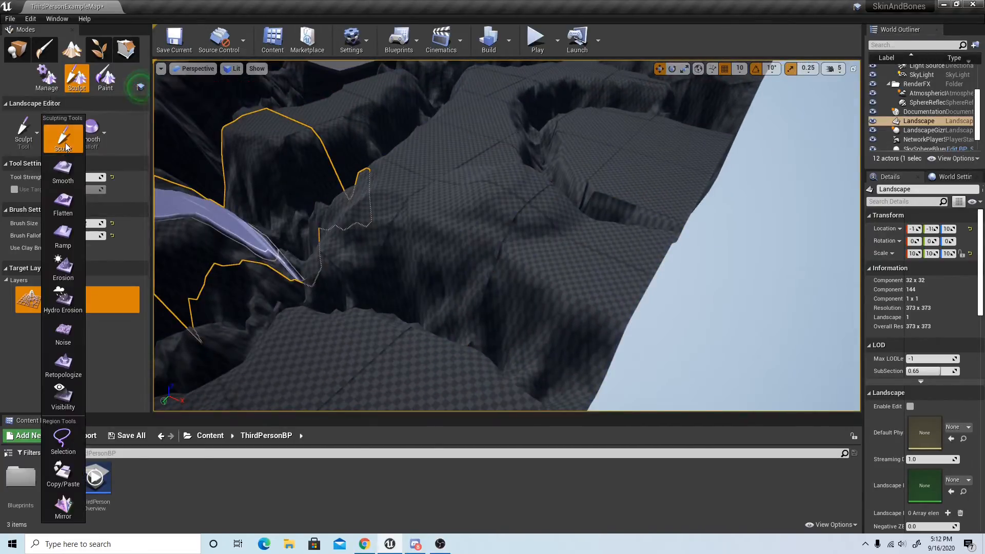
{"action": "left_click", "coordinate": [63, 201]}
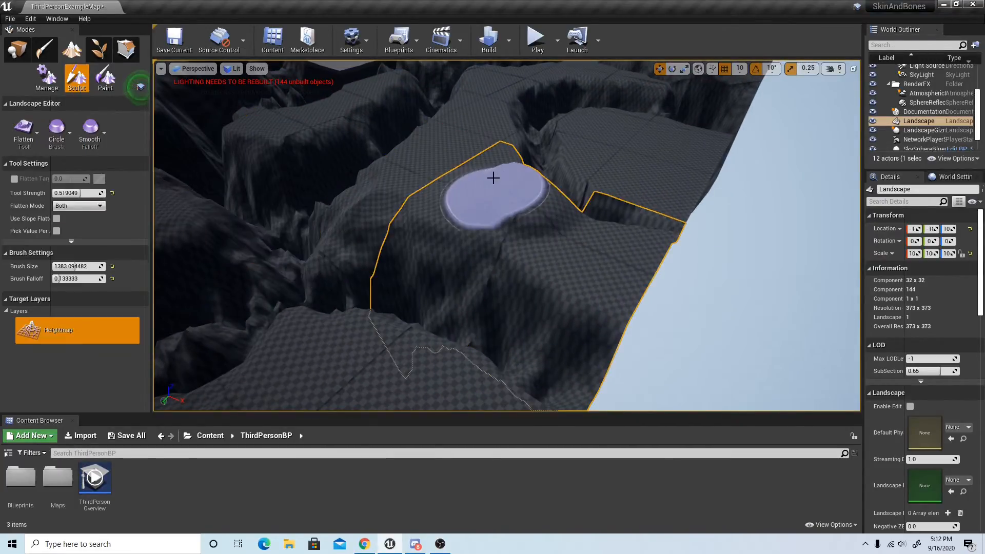
{"action": "left_click_drag", "start_coordinate": [498, 188], "coordinate": [522, 196]}
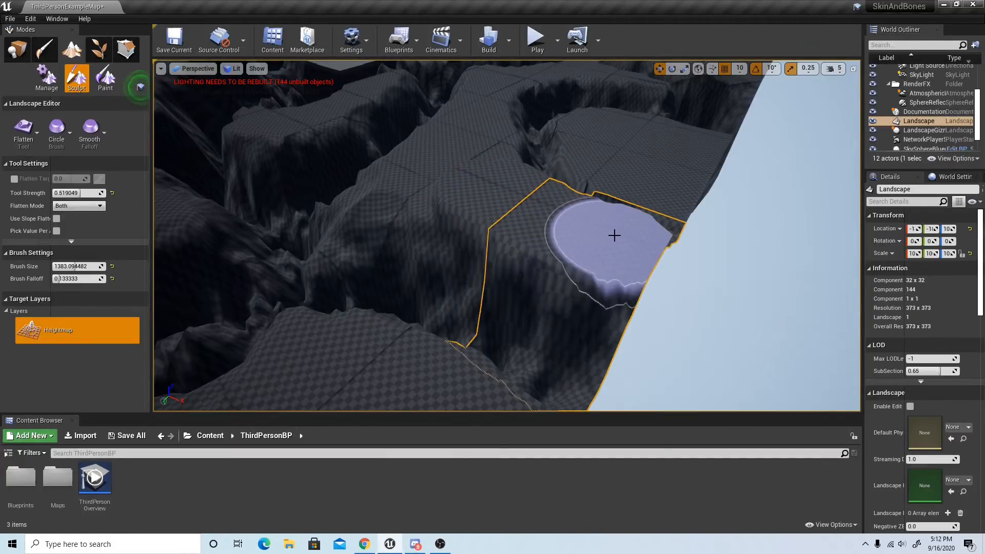
{"action": "right_click_drag", "start_coordinate": [620, 235], "coordinate": [837, 236]}
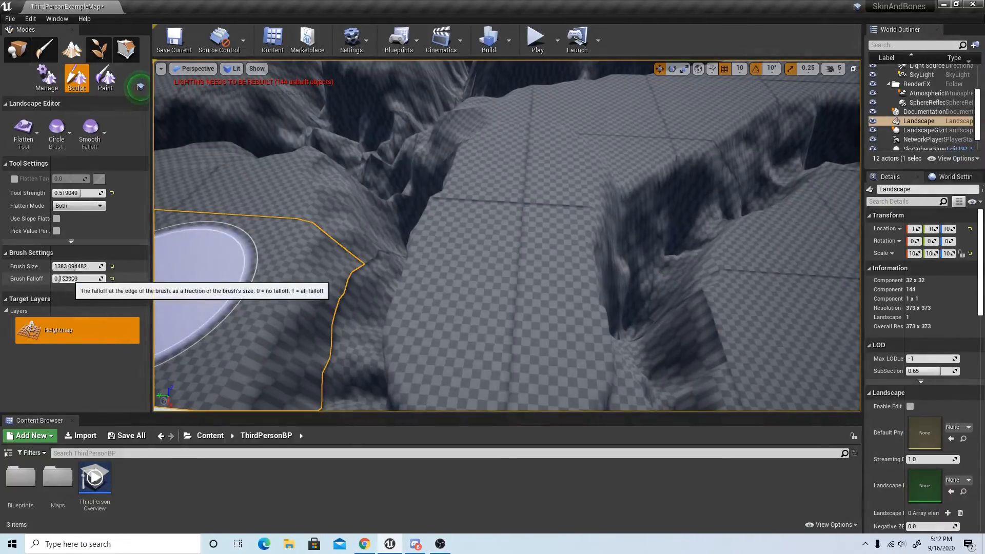
Set the brush falloff to 0.304762 and flatten the neighbouring plateau areas with softer edges.
{"action": "left_click_drag", "start_coordinate": [70, 279], "coordinate": [78, 278]}
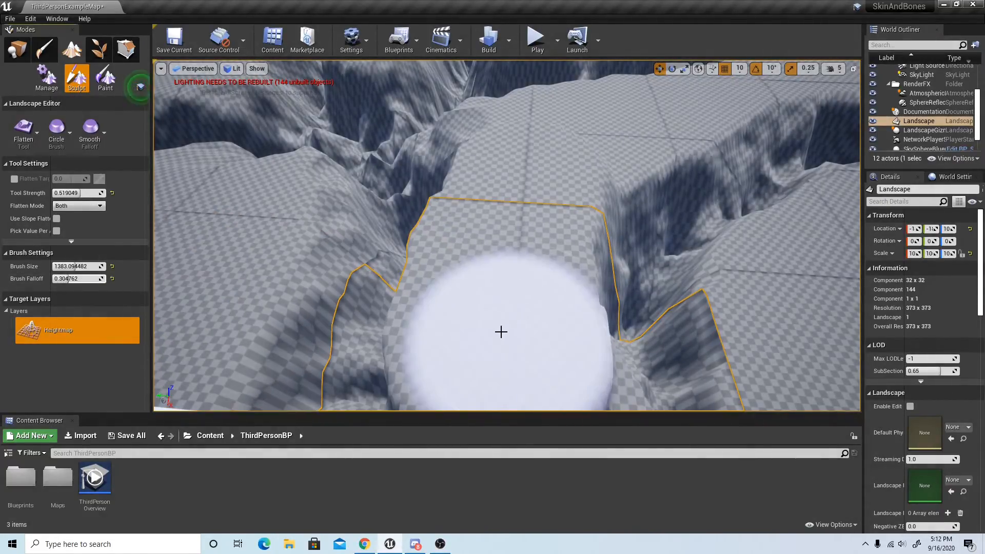
{"action": "right_click_drag", "start_coordinate": [501, 332], "coordinate": [499, 330]}
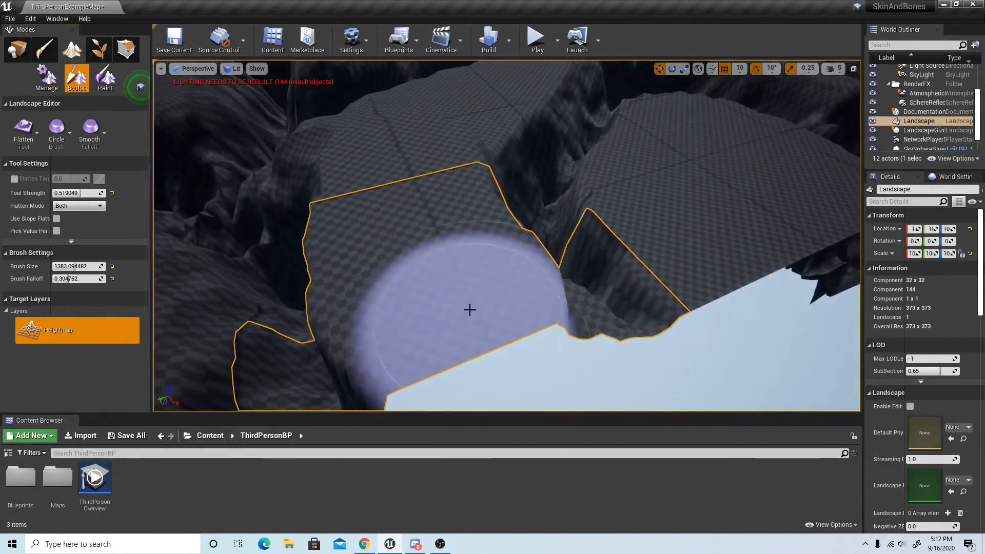
{"action": "right_click_drag", "start_coordinate": [416, 217], "coordinate": [416, 217]}
{"action": "right_click_drag", "start_coordinate": [539, 253], "coordinate": [539, 253]}
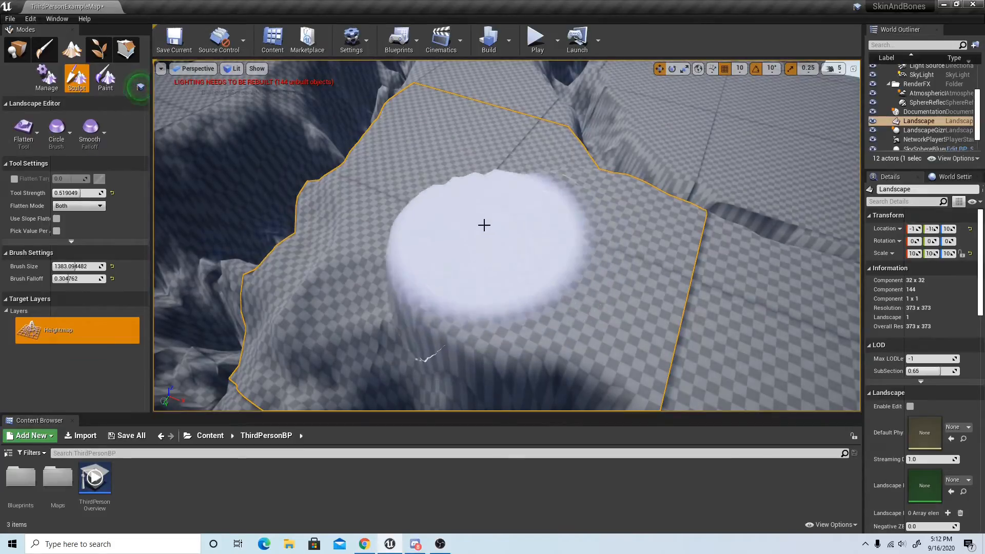
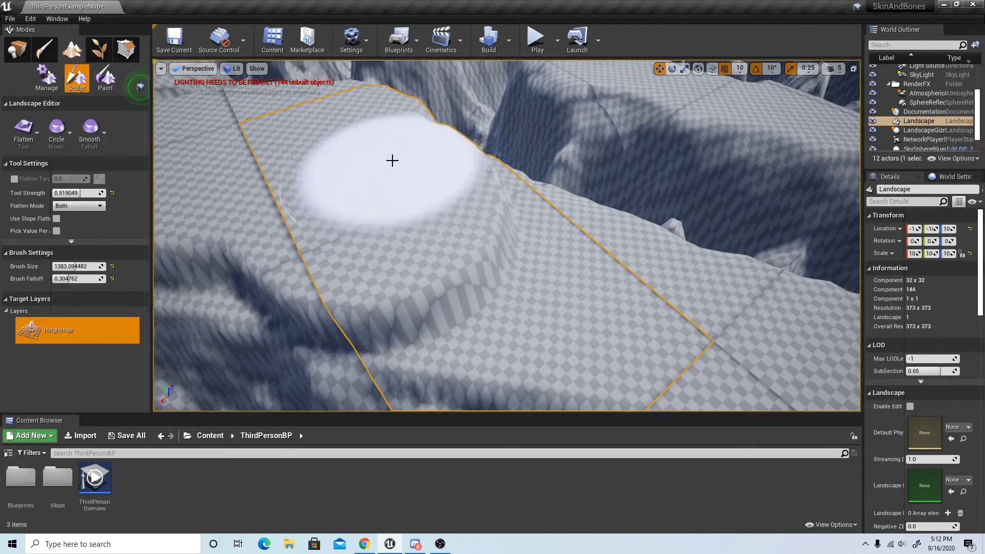
Switch to Sculpt and raise a mound on the high ground along the landscape's outer edge.
{"action": "mouse_move", "coordinate": [465, 181]}
{"action": "right_mouse_down"}
{"action": "mouse_move", "coordinate": [446, 121]}
{"action": "mouse_move", "coordinate": [374, 141]}
{"action": "mouse_move", "coordinate": [457, 177]}
{"action": "mouse_move", "coordinate": [406, 133]}
{"action": "mouse_move", "coordinate": [472, 138]}
{"action": "mouse_move", "coordinate": [544, 103]}
{"action": "mouse_move", "coordinate": [642, 177]}
{"action": "mouse_move", "coordinate": [667, 177]}
{"action": "mouse_move", "coordinate": [662, 128]}
{"action": "mouse_move", "coordinate": [749, 136]}
{"action": "mouse_move", "coordinate": [703, 125]}
{"action": "right_mouse_up"}
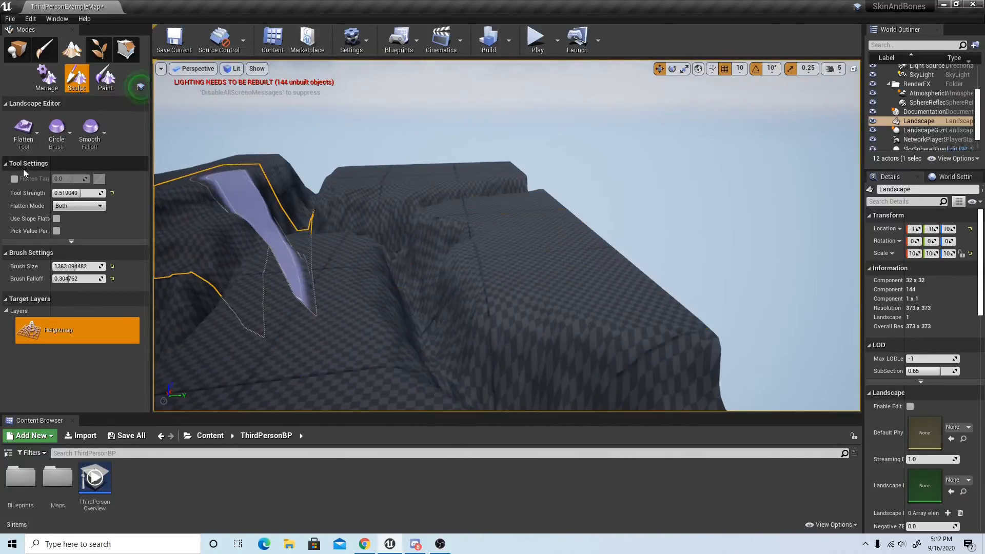
{"action": "left_click", "coordinate": [31, 136]}
{"action": "left_click", "coordinate": [62, 172]}
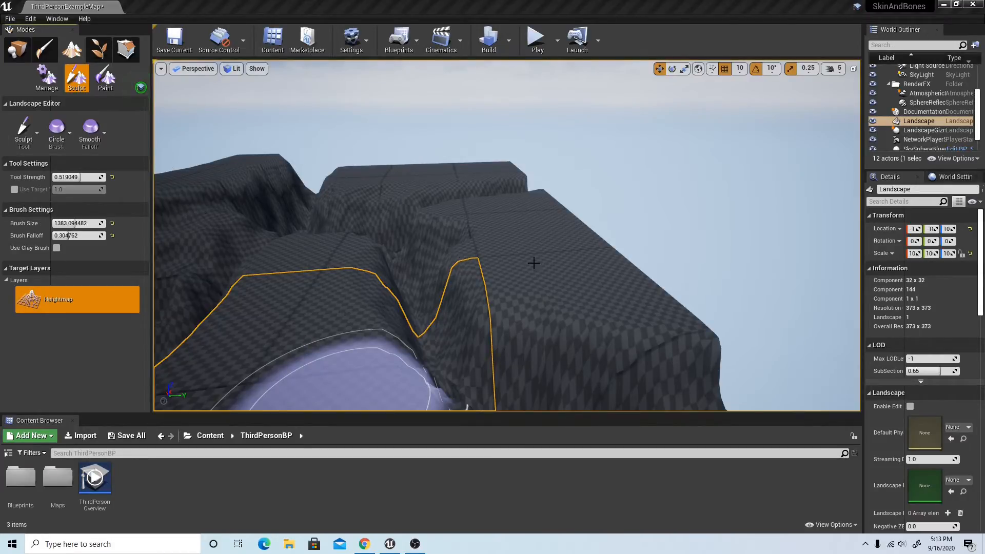
{"action": "mouse_move", "coordinate": [568, 265]}
{"action": "right_mouse_down"}
{"action": "mouse_move", "coordinate": [493, 261]}
{"action": "mouse_move", "coordinate": [652, 310]}
{"action": "right_mouse_up"}
{"action": "mouse_move", "coordinate": [515, 205]}
{"action": "right_mouse_down"}
{"action": "mouse_move", "coordinate": [380, 169]}
{"action": "mouse_move", "coordinate": [370, 153]}
{"action": "mouse_move", "coordinate": [462, 151]}
{"action": "mouse_move", "coordinate": [531, 220]}
{"action": "mouse_move", "coordinate": [555, 149]}
{"action": "right_mouse_up"}
{"action": "mouse_move", "coordinate": [554, 149]}
{"action": "left_mouse_down"}
{"action": "mouse_move", "coordinate": [517, 162]}
{"action": "mouse_move", "coordinate": [532, 161]}
{"action": "mouse_move", "coordinate": [521, 121]}
{"action": "mouse_move", "coordinate": [506, 144]}
{"action": "left_mouse_up"}
{"action": "mouse_move", "coordinate": [505, 144]}
{"action": "right_mouse_down"}
{"action": "mouse_move", "coordinate": [616, 154]}
{"action": "mouse_move", "coordinate": [690, 180]}
{"action": "right_mouse_up"}
Switch to Flatten and level the mound into a steep-sided plateau, extending its flat top over the adjoining lower ground.
{"action": "left_click", "coordinate": [28, 140]}
{"action": "left_click", "coordinate": [68, 196]}
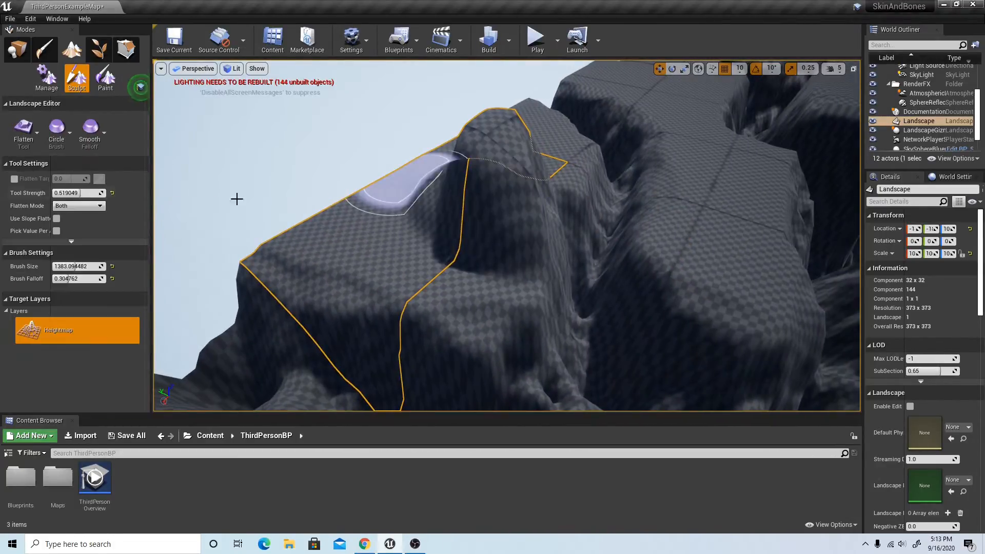
{"action": "left_click", "coordinate": [466, 146]}
{"action": "left_click_drag", "start_coordinate": [487, 128], "coordinate": [462, 153]}
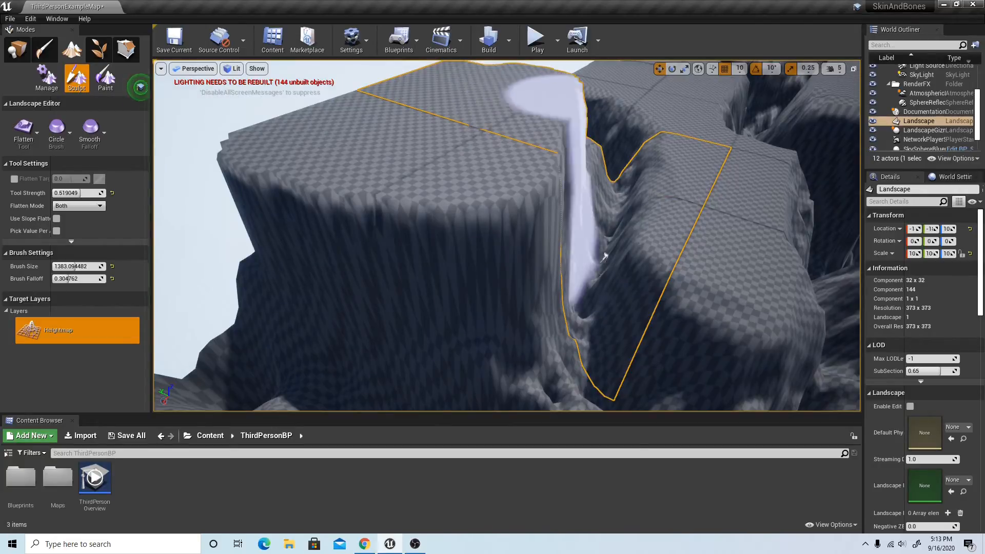
{"action": "mouse_move", "coordinate": [604, 258]}
{"action": "right_mouse_down"}
{"action": "mouse_move", "coordinate": [511, 282]}
{"action": "mouse_move", "coordinate": [420, 271]}
{"action": "mouse_move", "coordinate": [436, 271]}
{"action": "right_mouse_up"}
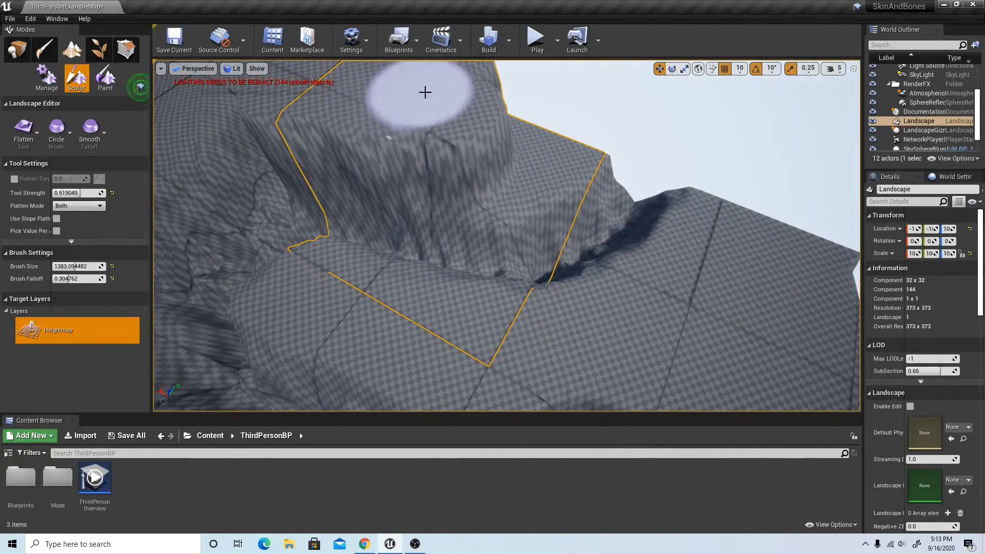
{"action": "mouse_move", "coordinate": [425, 92]}
{"action": "left_mouse_down"}
{"action": "mouse_move", "coordinate": [472, 117]}
{"action": "mouse_move", "coordinate": [557, 95]}
{"action": "left_mouse_up"}
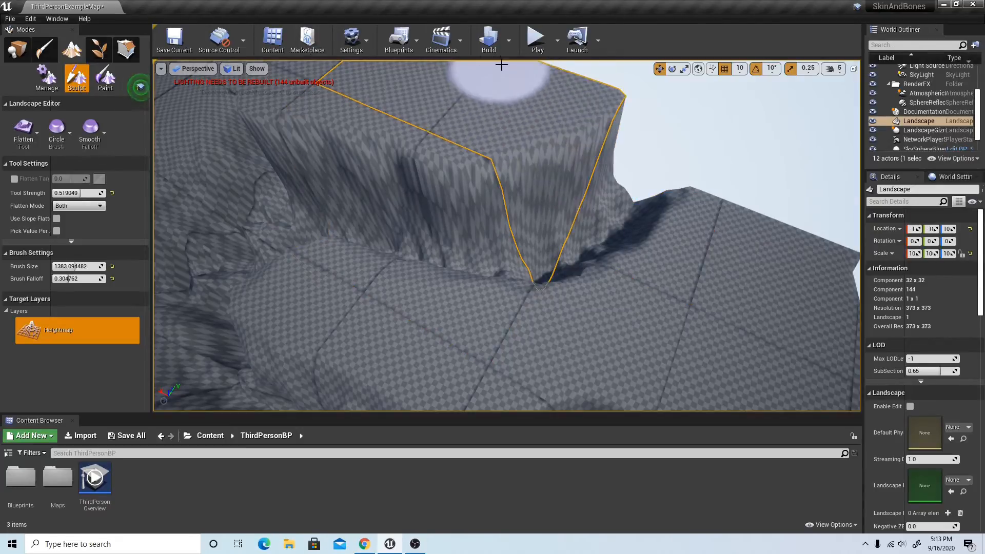
{"action": "mouse_move", "coordinate": [502, 65]}
{"action": "right_mouse_down"}
{"action": "mouse_move", "coordinate": [462, 62]}
{"action": "mouse_move", "coordinate": [400, 98]}
{"action": "mouse_move", "coordinate": [452, 51]}
{"action": "mouse_move", "coordinate": [508, 77]}
{"action": "mouse_move", "coordinate": [528, 179]}
{"action": "mouse_move", "coordinate": [539, 124]}
{"action": "mouse_move", "coordinate": [610, 66]}
{"action": "mouse_move", "coordinate": [570, 41]}
{"action": "mouse_move", "coordinate": [580, 49]}
{"action": "mouse_move", "coordinate": [585, 26]}
{"action": "mouse_move", "coordinate": [611, 118]}
{"action": "mouse_move", "coordinate": [631, 77]}
{"action": "mouse_move", "coordinate": [548, 113]}
{"action": "right_mouse_up"}
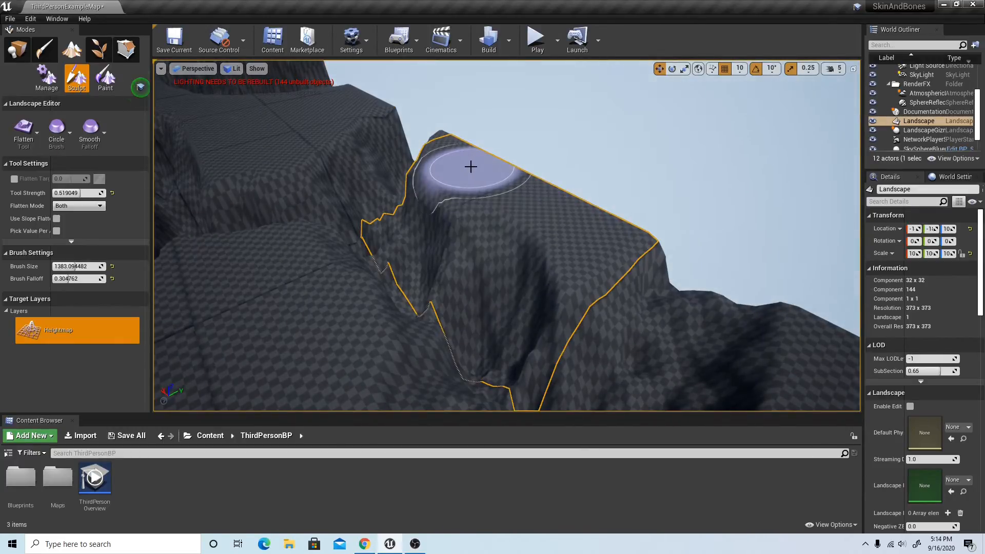
Raise a bump on the sloping outer ridge with Sculpt and level it into a flat top with Flatten.
{"action": "left_click", "coordinate": [20, 128]}
{"action": "left_click", "coordinate": [63, 138]}
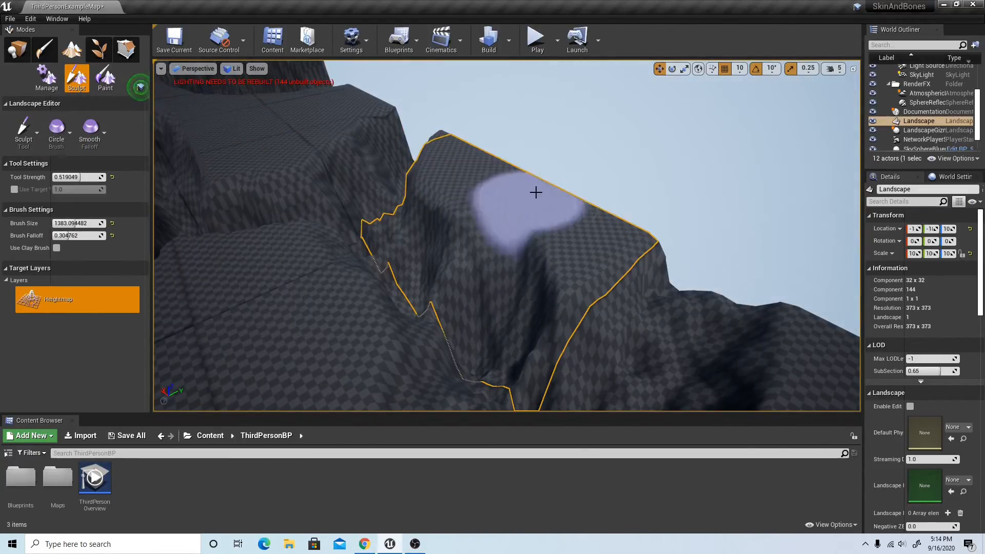
{"action": "left_click_drag", "start_coordinate": [283, 192], "coordinate": [529, 173]}
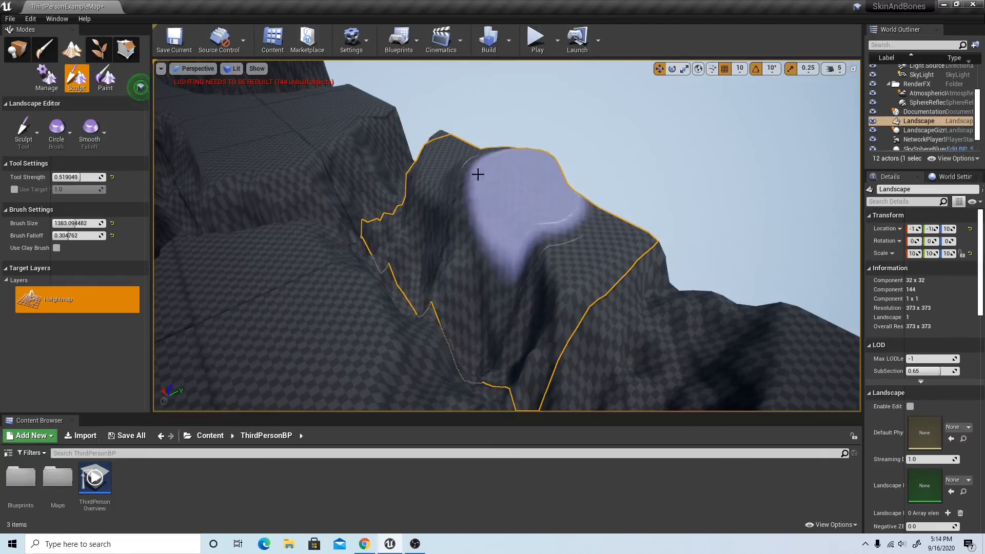
{"action": "left_click", "coordinate": [21, 128]}
{"action": "left_click", "coordinate": [63, 205]}
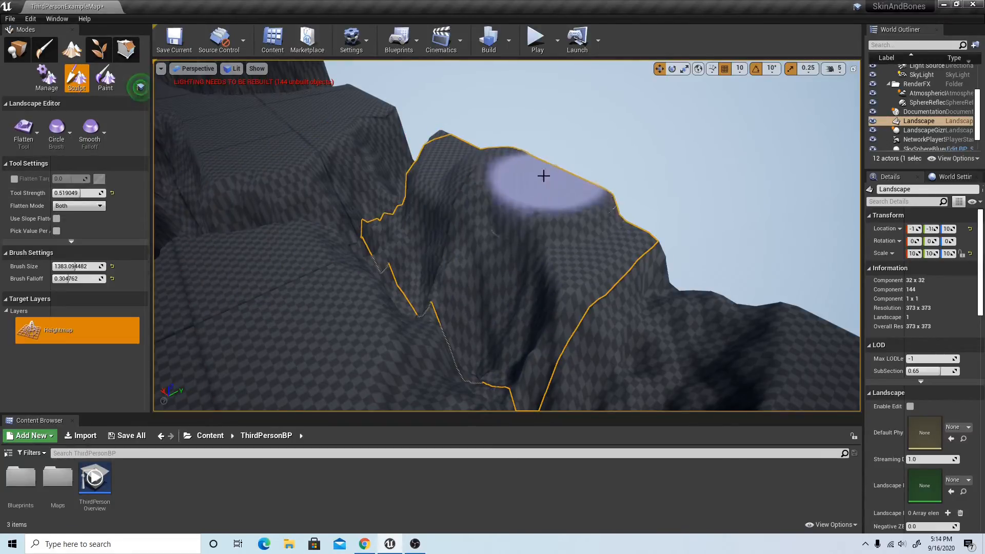
{"action": "left_click_drag", "start_coordinate": [563, 205], "coordinate": [550, 171]}
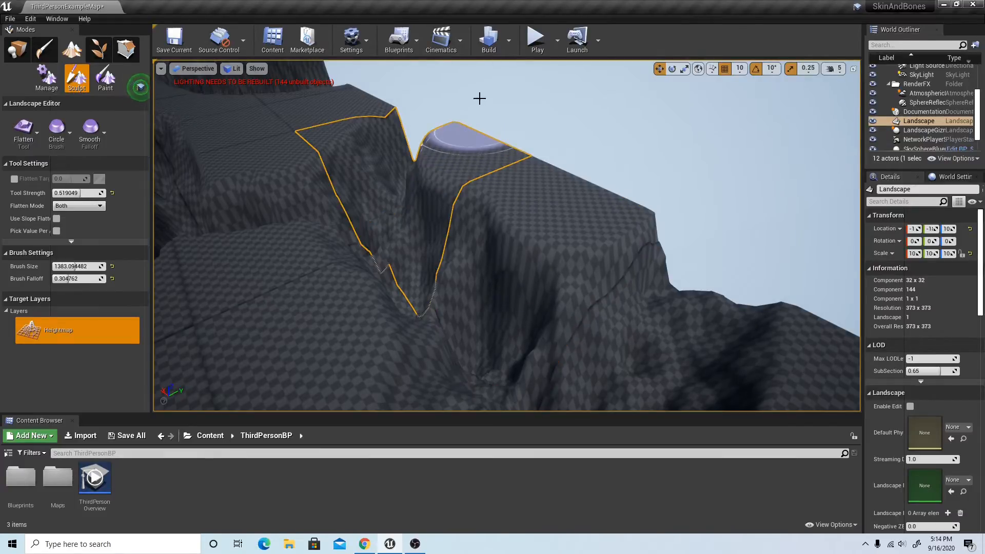
Switch to the Noise tool and set its noise mode to Add.
{"action": "mouse_move", "coordinate": [450, 157]}
{"action": "right_mouse_down"}
{"action": "mouse_move", "coordinate": [256, 164]}
{"action": "mouse_move", "coordinate": [190, 142]}
{"action": "mouse_move", "coordinate": [267, 161]}
{"action": "mouse_move", "coordinate": [328, 163]}
{"action": "mouse_move", "coordinate": [246, 154]}
{"action": "mouse_move", "coordinate": [257, 159]}
{"action": "mouse_move", "coordinate": [262, 144]}
{"action": "mouse_move", "coordinate": [274, 159]}
{"action": "mouse_move", "coordinate": [266, 162]}
{"action": "mouse_move", "coordinate": [272, 149]}
{"action": "mouse_move", "coordinate": [279, 154]}
{"action": "mouse_move", "coordinate": [267, 156]}
{"action": "mouse_move", "coordinate": [349, 189]}
{"action": "mouse_move", "coordinate": [420, 185]}
{"action": "mouse_move", "coordinate": [454, 153]}
{"action": "mouse_move", "coordinate": [393, 172]}
{"action": "right_mouse_up"}
{"action": "left_click", "coordinate": [16, 134]}
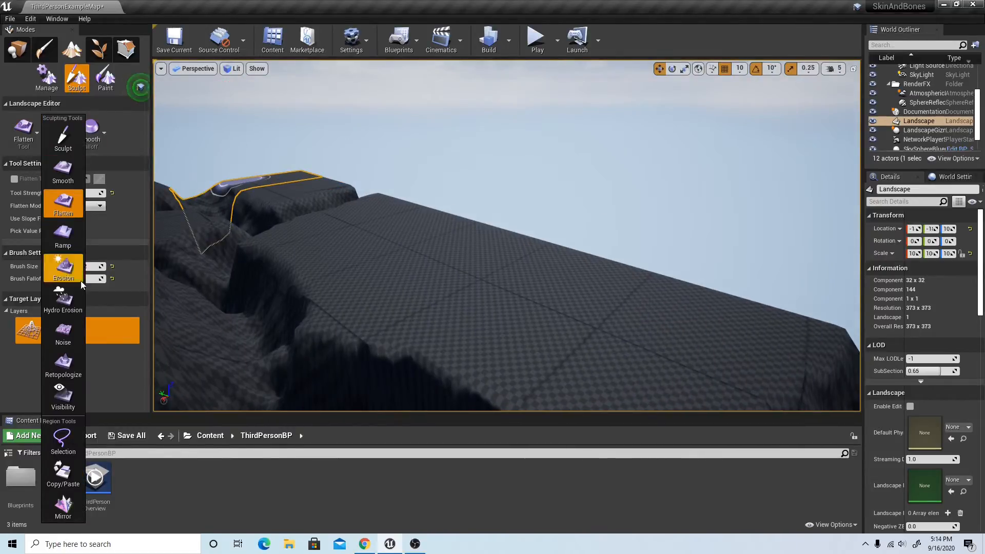
{"action": "left_click", "coordinate": [66, 339]}
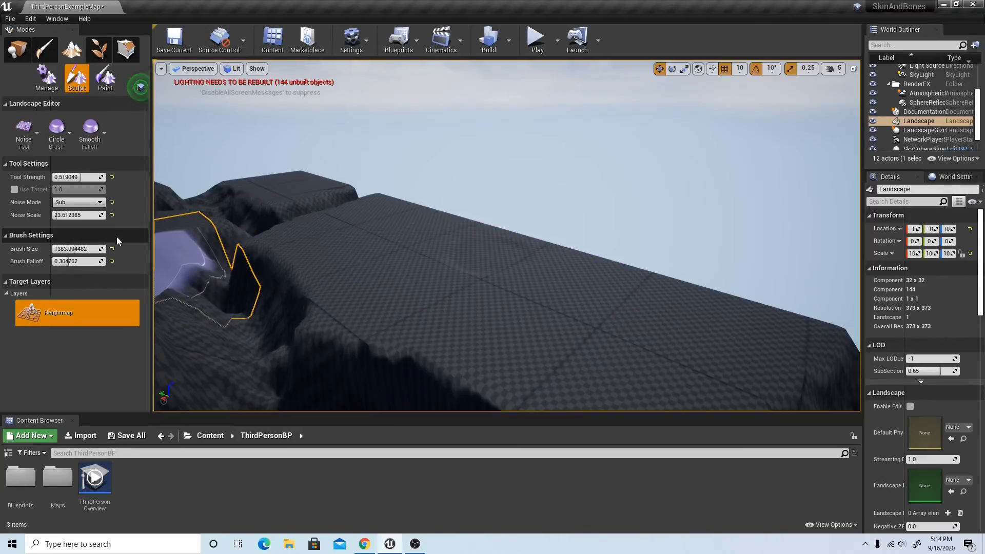
{"action": "left_click", "coordinate": [58, 218]}
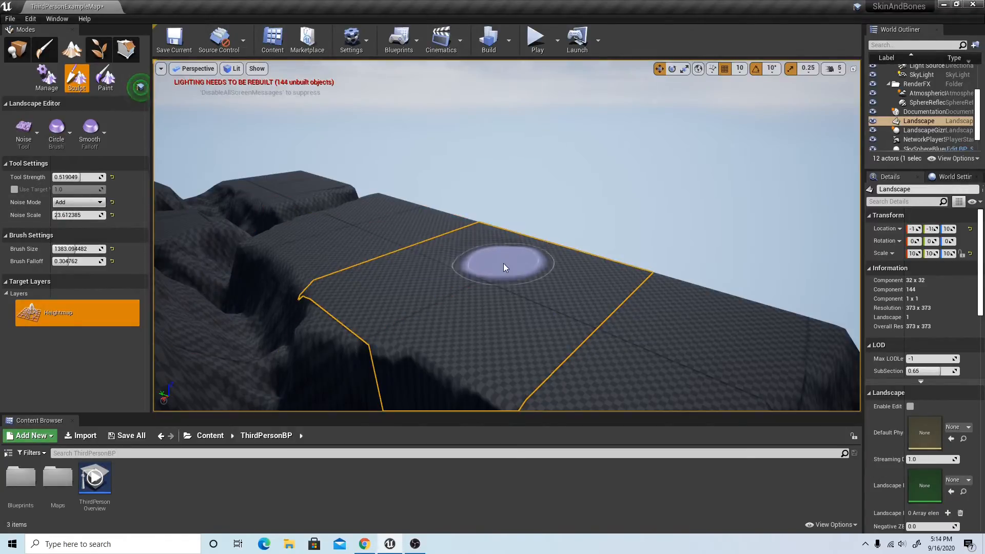
Try raising noise peaks on two spots of the flat plateau top, undoing each stroke.
{"action": "mouse_move", "coordinate": [504, 264]}
{"action": "left_mouse_down"}
{"action": "mouse_move", "coordinate": [484, 242]}
{"action": "mouse_move", "coordinate": [588, 269]}
{"action": "left_mouse_up"}
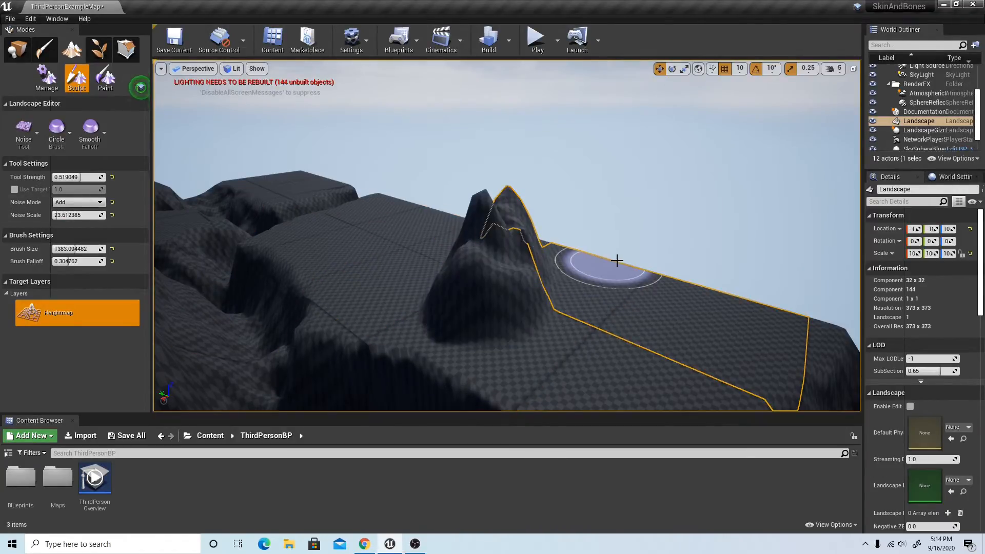
{"action": "key", "text": "ctrl+z"}
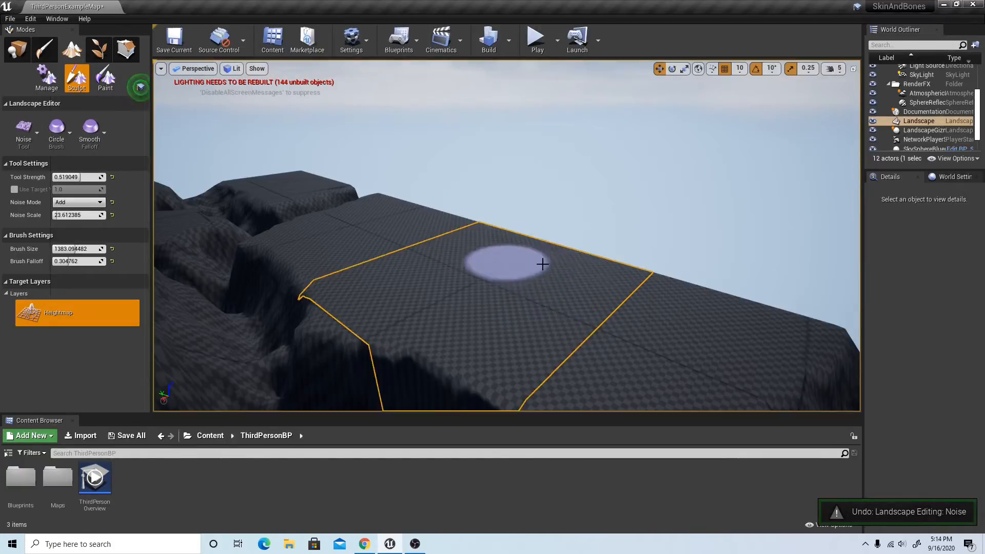
{"action": "mouse_move", "coordinate": [703, 301]}
{"action": "left_mouse_down"}
{"action": "mouse_move", "coordinate": [675, 301]}
{"action": "mouse_move", "coordinate": [655, 260]}
{"action": "mouse_move", "coordinate": [655, 229]}
{"action": "mouse_move", "coordinate": [657, 242]}
{"action": "left_mouse_up"}
{"action": "key", "text": "ctrl+z"}
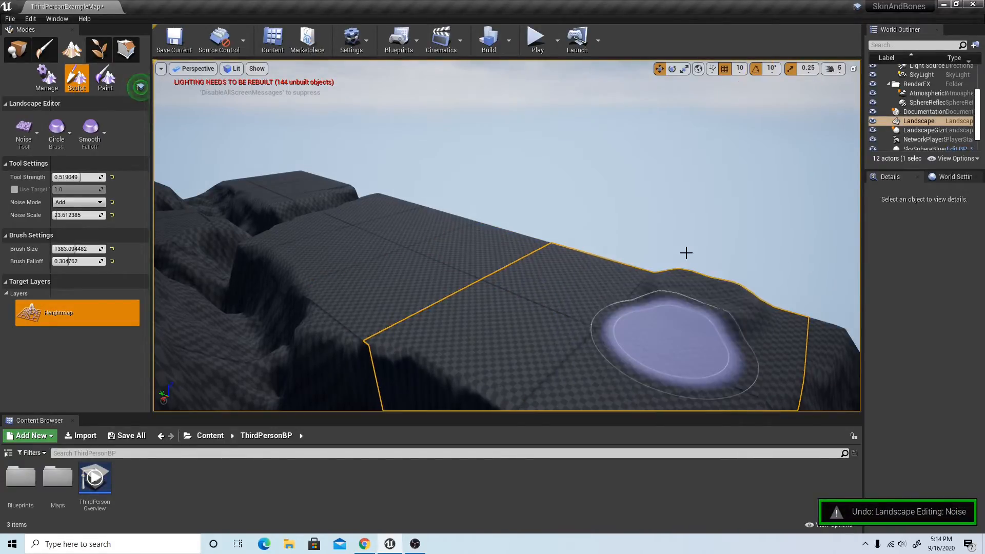
Set the tool strength to 0.366668 and raise a row of jagged noise peaks along the high plateau's outer edge.
{"action": "mouse_move", "coordinate": [649, 261]}
{"action": "right_mouse_down"}
{"action": "mouse_move", "coordinate": [546, 269]}
{"action": "mouse_move", "coordinate": [504, 354]}
{"action": "mouse_move", "coordinate": [454, 362]}
{"action": "mouse_move", "coordinate": [495, 360]}
{"action": "mouse_move", "coordinate": [495, 318]}
{"action": "mouse_move", "coordinate": [510, 308]}
{"action": "mouse_move", "coordinate": [534, 329]}
{"action": "mouse_move", "coordinate": [564, 318]}
{"action": "mouse_move", "coordinate": [584, 198]}
{"action": "mouse_move", "coordinate": [620, 200]}
{"action": "mouse_move", "coordinate": [611, 195]}
{"action": "right_mouse_up"}
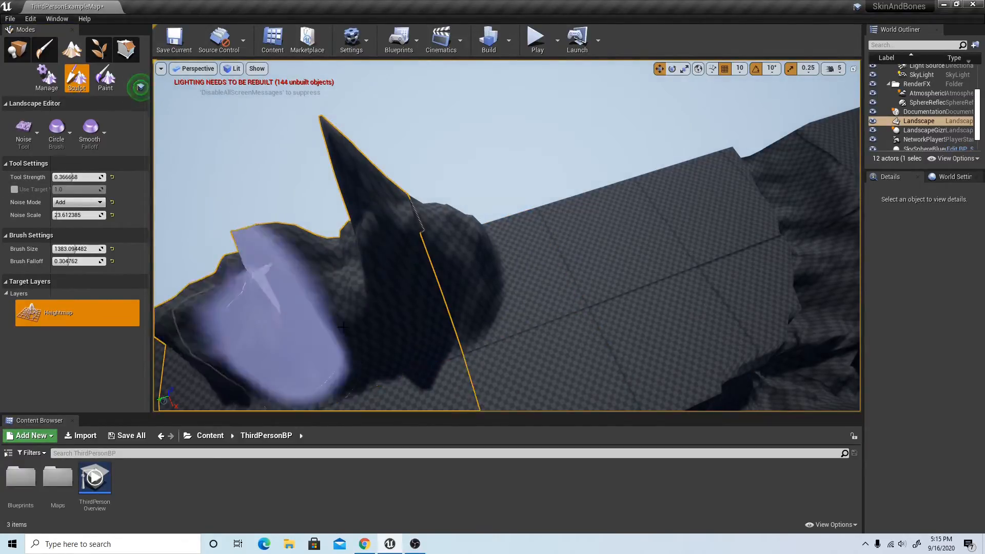
{"action": "right_click_drag", "start_coordinate": [256, 303], "coordinate": [184, 303]}
{"action": "mouse_move", "coordinate": [466, 278]}
{"action": "right_mouse_down"}
{"action": "mouse_move", "coordinate": [503, 275]}
{"action": "mouse_move", "coordinate": [590, 308]}
{"action": "mouse_move", "coordinate": [606, 282]}
{"action": "right_mouse_up"}
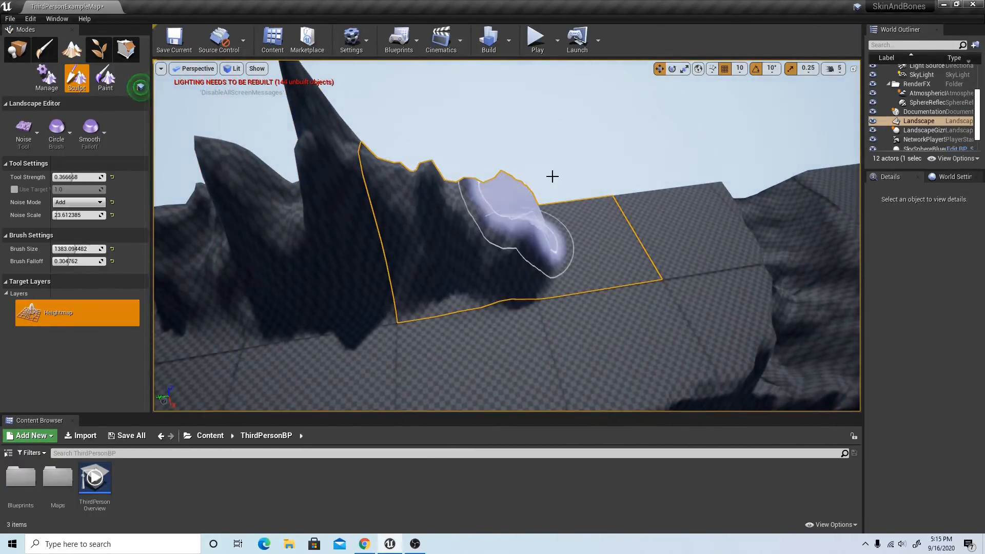
{"action": "mouse_move", "coordinate": [643, 193]}
{"action": "left_mouse_down"}
{"action": "mouse_move", "coordinate": [573, 198]}
{"action": "mouse_move", "coordinate": [572, 179]}
{"action": "mouse_move", "coordinate": [492, 172]}
{"action": "left_mouse_up"}
{"action": "mouse_move", "coordinate": [492, 172]}
{"action": "right_mouse_down"}
{"action": "mouse_move", "coordinate": [369, 171]}
{"action": "mouse_move", "coordinate": [492, 190]}
{"action": "mouse_move", "coordinate": [564, 190]}
{"action": "mouse_move", "coordinate": [606, 177]}
{"action": "mouse_move", "coordinate": [575, 187]}
{"action": "mouse_move", "coordinate": [448, 184]}
{"action": "right_mouse_up"}
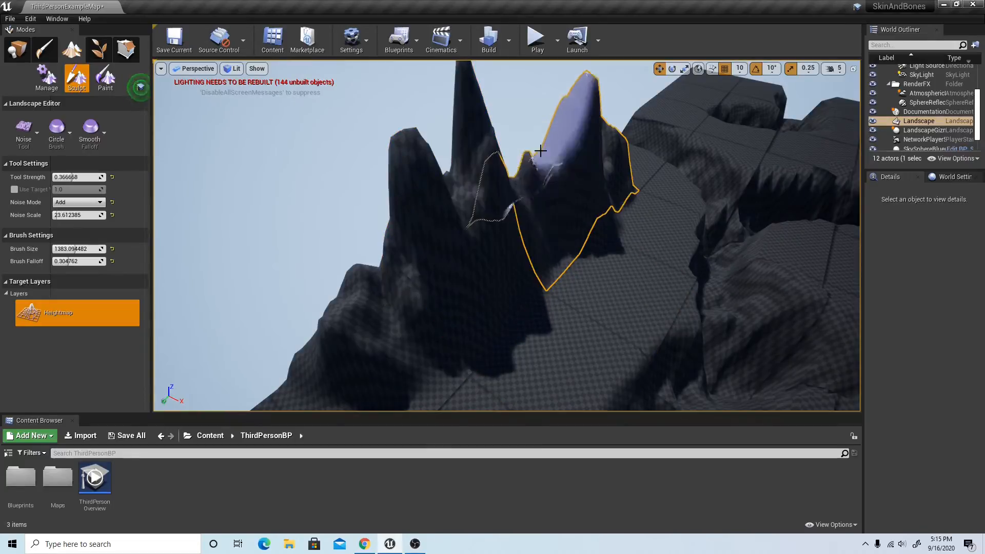
Switch to Flatten and level the broad group of peaks beside the tall spires into a flat top.
{"action": "mouse_move", "coordinate": [622, 169]}
{"action": "right_mouse_down"}
{"action": "mouse_move", "coordinate": [503, 172]}
{"action": "mouse_move", "coordinate": [605, 159]}
{"action": "right_mouse_up"}
{"action": "left_click", "coordinate": [18, 146]}
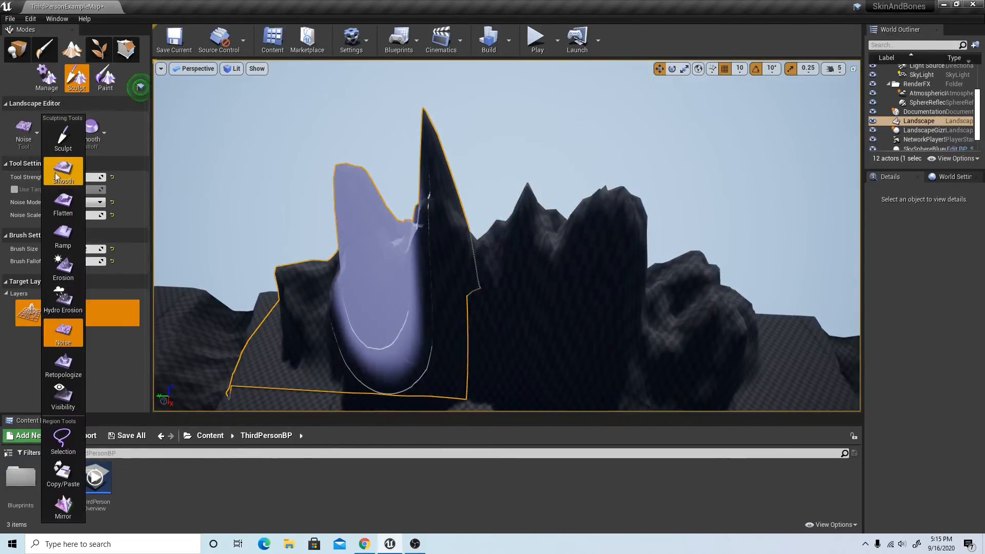
{"action": "left_click", "coordinate": [23, 171]}
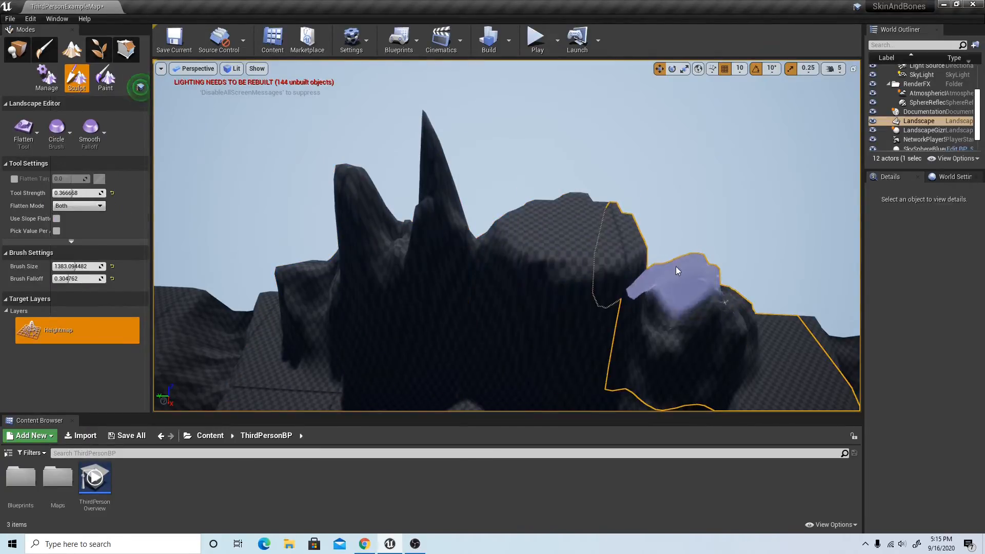
{"action": "mouse_move", "coordinate": [677, 271]}
{"action": "right_mouse_down"}
{"action": "mouse_move", "coordinate": [636, 267]}
{"action": "mouse_move", "coordinate": [578, 229]}
{"action": "right_mouse_up"}
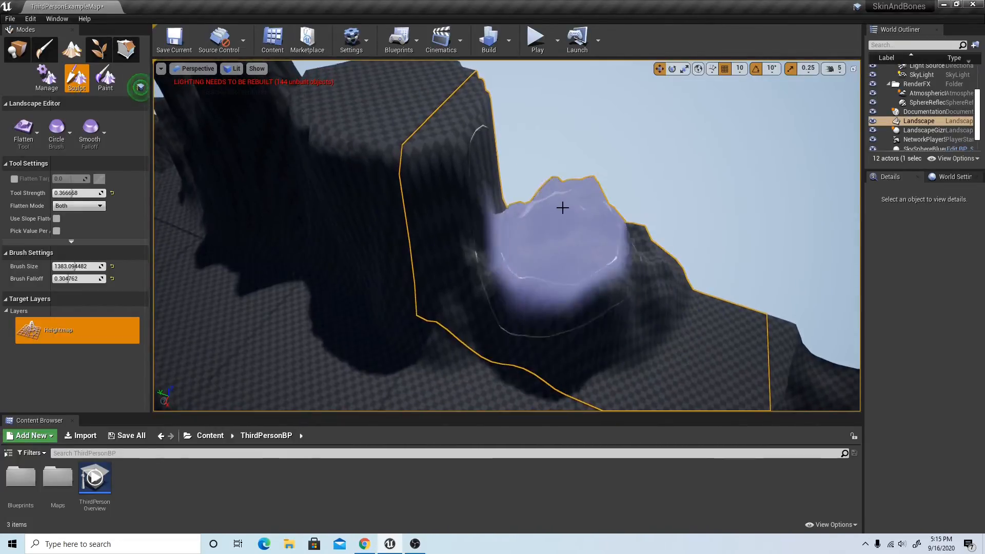
{"action": "mouse_move", "coordinate": [688, 240]}
{"action": "right_mouse_down"}
{"action": "mouse_move", "coordinate": [646, 231]}
{"action": "mouse_move", "coordinate": [522, 234]}
{"action": "mouse_move", "coordinate": [536, 221]}
{"action": "mouse_move", "coordinate": [468, 220]}
{"action": "mouse_move", "coordinate": [771, 272]}
{"action": "right_mouse_up"}
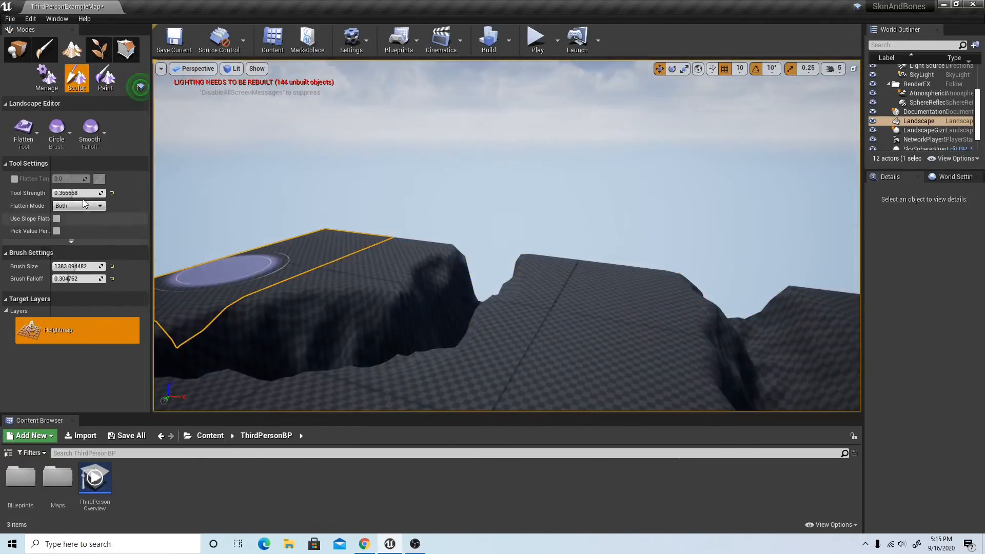
Return to the Noise tool and raise a jagged peak on the lower plateau across the gap.
{"action": "left_click", "coordinate": [25, 130]}
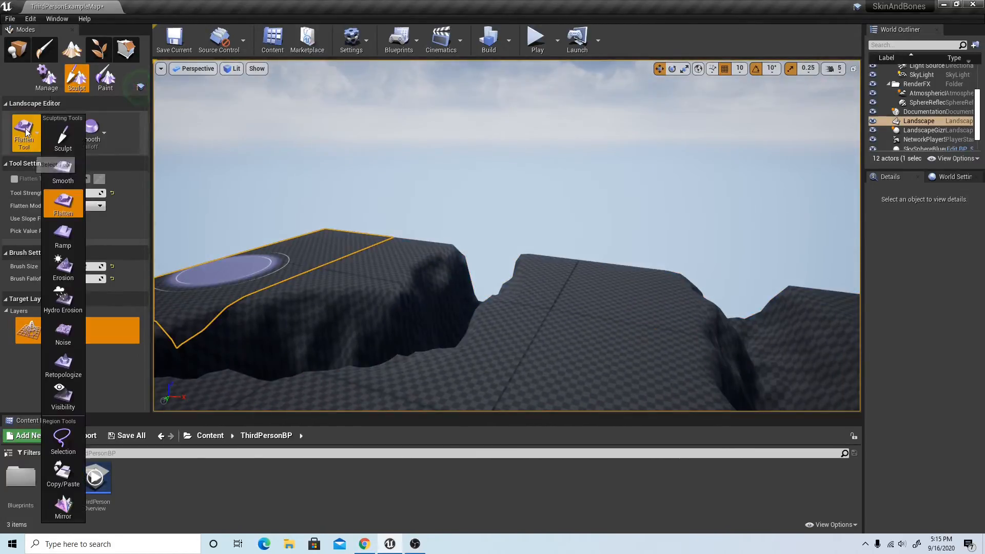
{"action": "left_click", "coordinate": [63, 365]}
{"action": "left_click", "coordinate": [53, 136]}
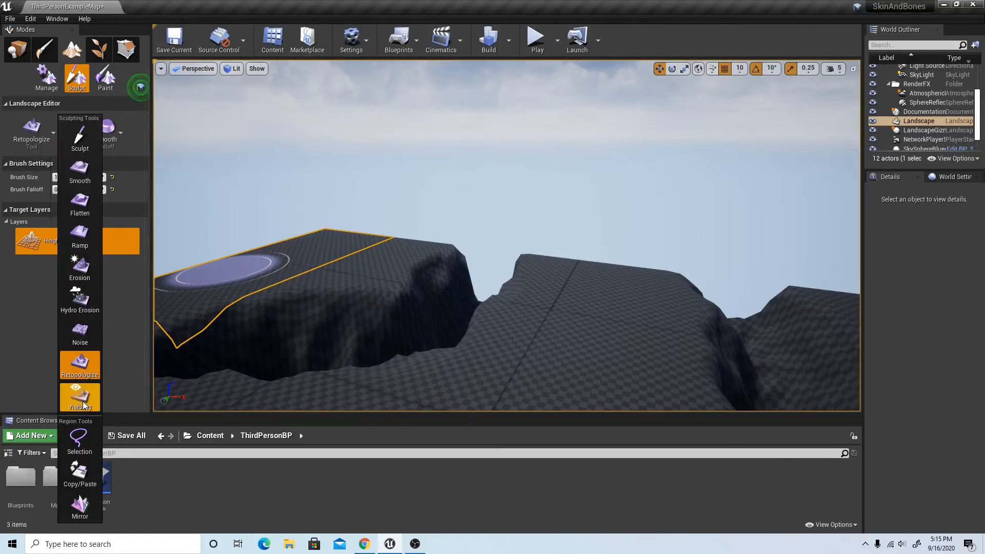
{"action": "left_click", "coordinate": [88, 335]}
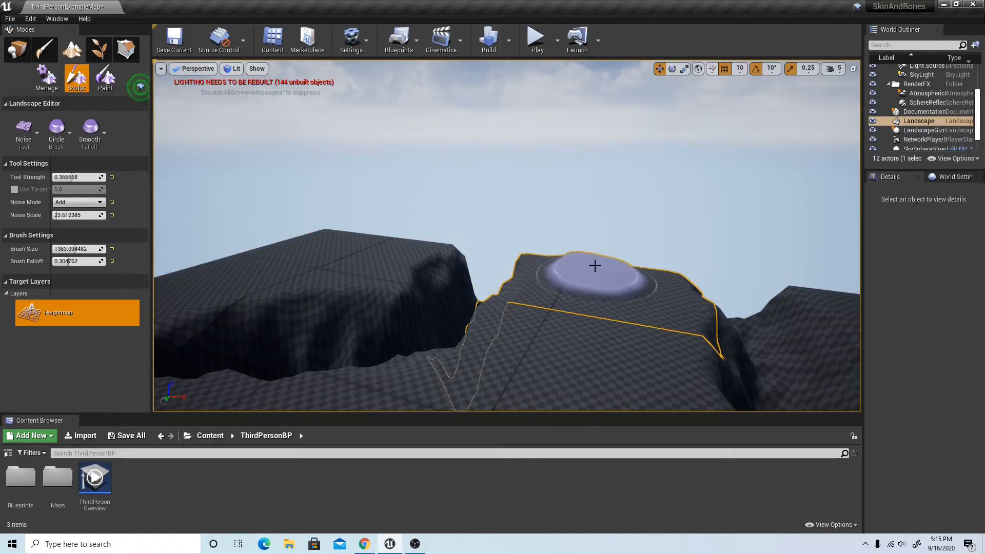
{"action": "left_click_drag", "start_coordinate": [639, 233], "coordinate": [572, 218]}
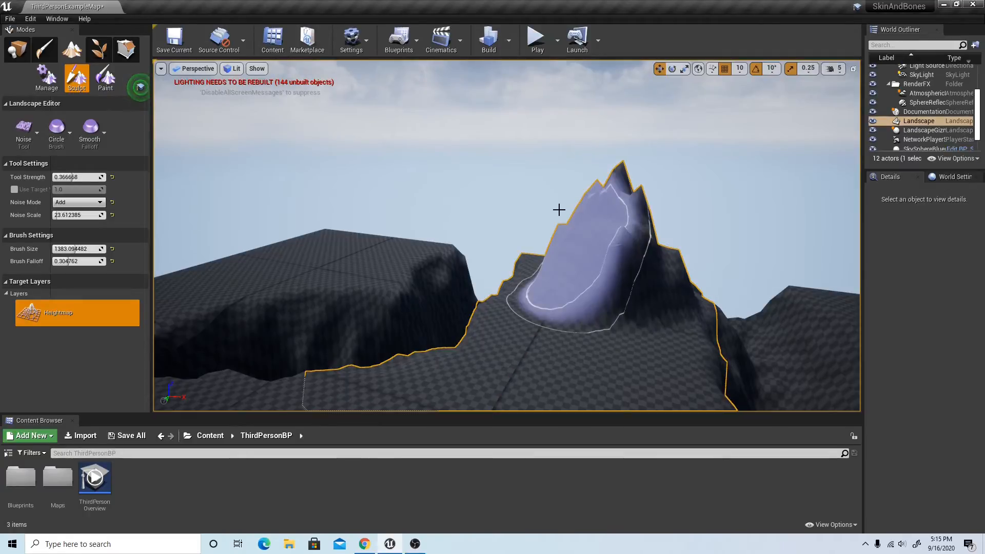
{"action": "key", "text": "s"}
Raise rugged noise bumps over the plateau on the other side of the gap, extending them along its top.
{"action": "mouse_move", "coordinate": [504, 312]}
{"action": "right_mouse_down"}
{"action": "mouse_move", "coordinate": [523, 267]}
{"action": "mouse_move", "coordinate": [479, 329]}
{"action": "mouse_move", "coordinate": [494, 245]}
{"action": "right_mouse_up"}
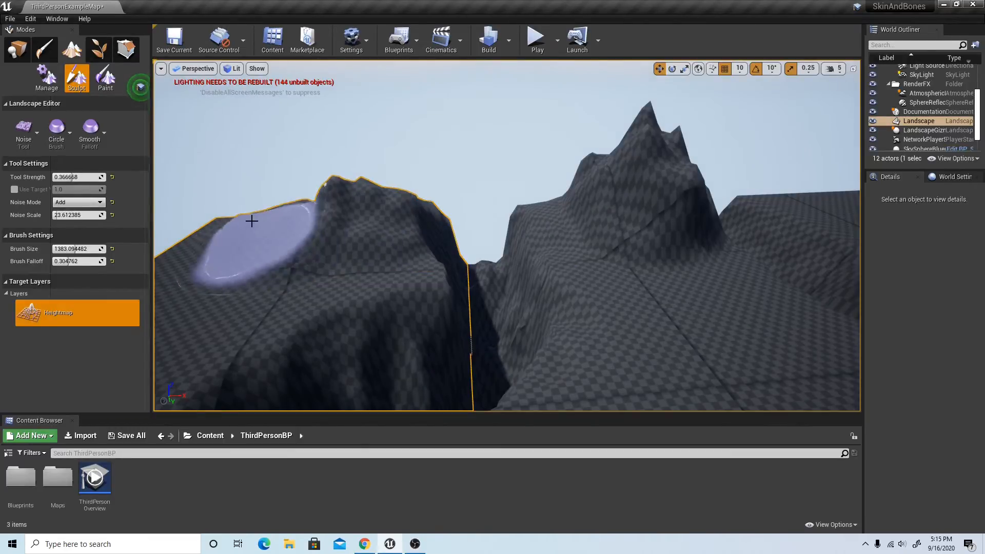
{"action": "left_click_drag", "start_coordinate": [252, 221], "coordinate": [263, 218]}
{"action": "mouse_move", "coordinate": [264, 218]}
{"action": "right_mouse_down"}
{"action": "mouse_move", "coordinate": [411, 266]}
{"action": "mouse_move", "coordinate": [308, 257]}
{"action": "mouse_move", "coordinate": [215, 210]}
{"action": "mouse_move", "coordinate": [462, 226]}
{"action": "mouse_move", "coordinate": [469, 267]}
{"action": "mouse_move", "coordinate": [411, 245]}
{"action": "right_mouse_up"}
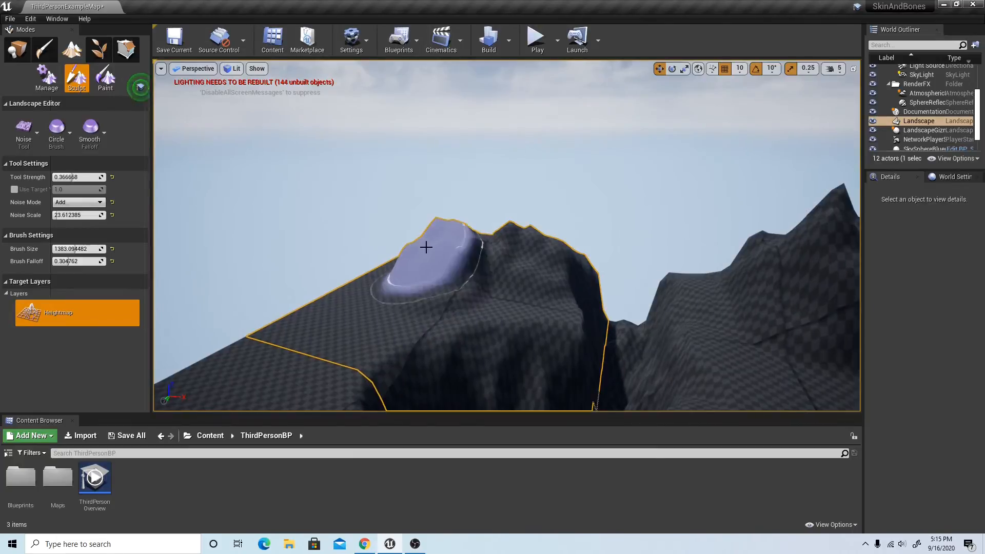
{"action": "mouse_move", "coordinate": [430, 249]}
{"action": "left_mouse_down"}
{"action": "mouse_move", "coordinate": [356, 271]}
{"action": "mouse_move", "coordinate": [362, 252]}
{"action": "left_mouse_up"}
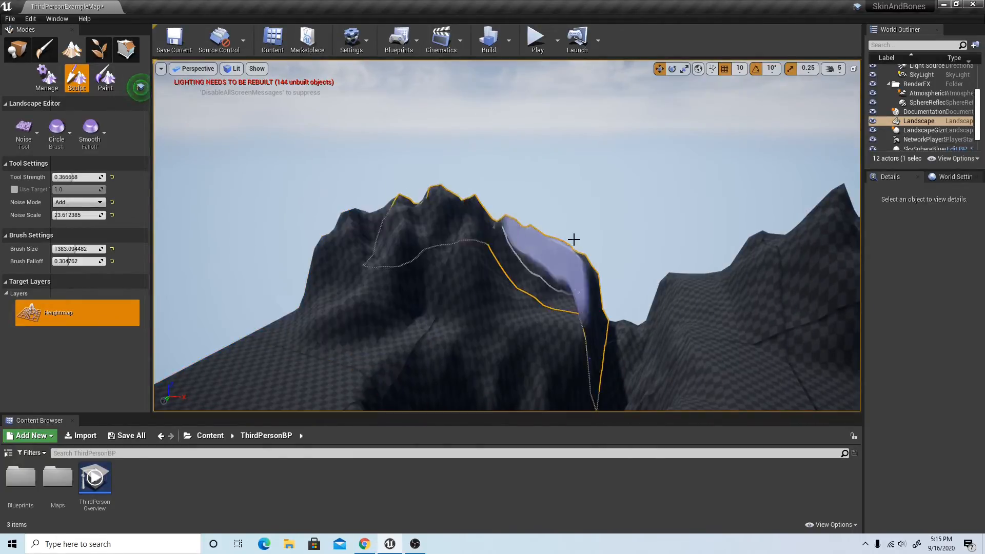
Switch to Flatten and level the top of the new rugged ridge.
{"action": "left_click", "coordinate": [42, 142]}
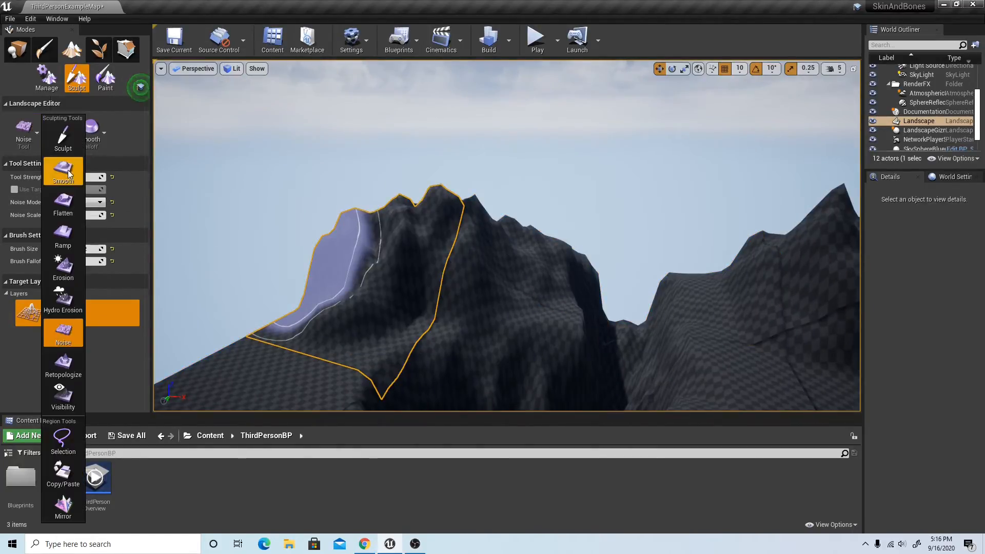
{"action": "left_click", "coordinate": [65, 169]}
{"action": "left_click", "coordinate": [23, 133]}
{"action": "left_click", "coordinate": [65, 202]}
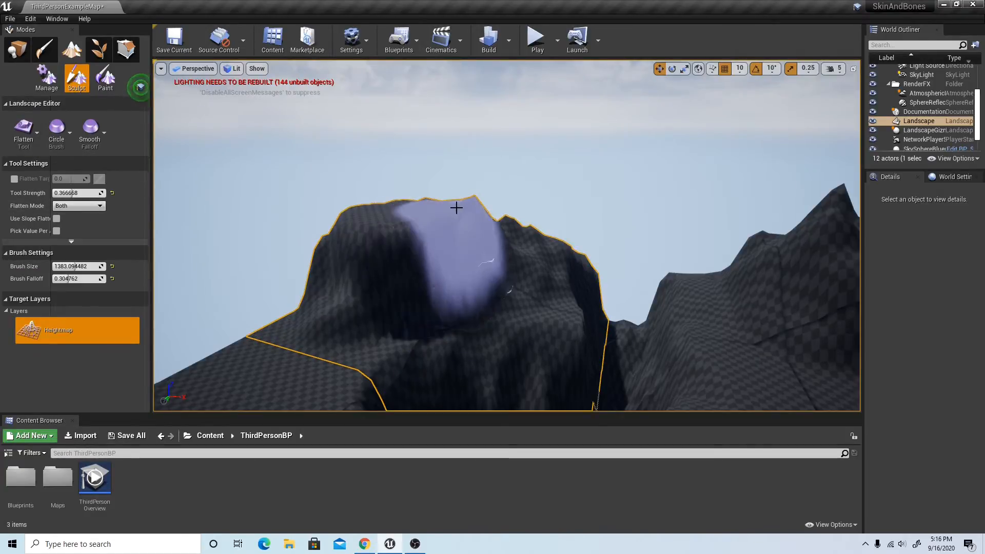
Flatten the strip along the landscape's outer edge into level ground at the foot of the cliffs.
{"action": "mouse_move", "coordinate": [589, 235]}
{"action": "right_mouse_down"}
{"action": "mouse_move", "coordinate": [559, 272]}
{"action": "mouse_move", "coordinate": [649, 243]}
{"action": "right_mouse_up"}
{"action": "mouse_move", "coordinate": [491, 299]}
{"action": "right_mouse_down"}
{"action": "mouse_move", "coordinate": [554, 299]}
{"action": "mouse_move", "coordinate": [667, 338]}
{"action": "mouse_move", "coordinate": [677, 300]}
{"action": "mouse_move", "coordinate": [759, 272]}
{"action": "mouse_move", "coordinate": [810, 321]}
{"action": "mouse_move", "coordinate": [837, 295]}
{"action": "mouse_move", "coordinate": [795, 295]}
{"action": "mouse_move", "coordinate": [964, 287]}
{"action": "mouse_move", "coordinate": [983, 328]}
{"action": "mouse_move", "coordinate": [949, 308]}
{"action": "mouse_move", "coordinate": [959, 331]}
{"action": "right_mouse_up"}
{"action": "right_click_drag", "start_coordinate": [565, 256], "coordinate": [563, 304]}
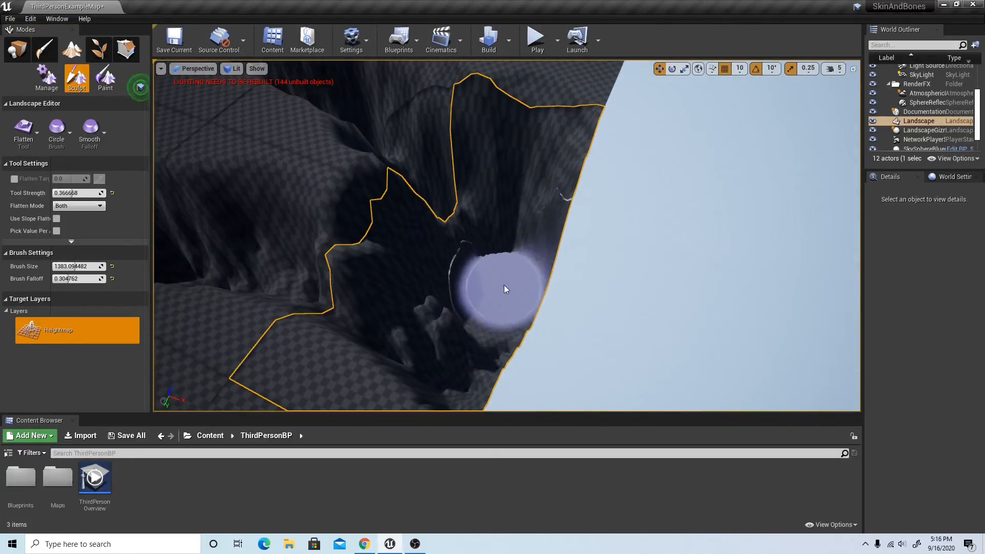
{"action": "left_click_drag", "start_coordinate": [508, 327], "coordinate": [510, 253]}
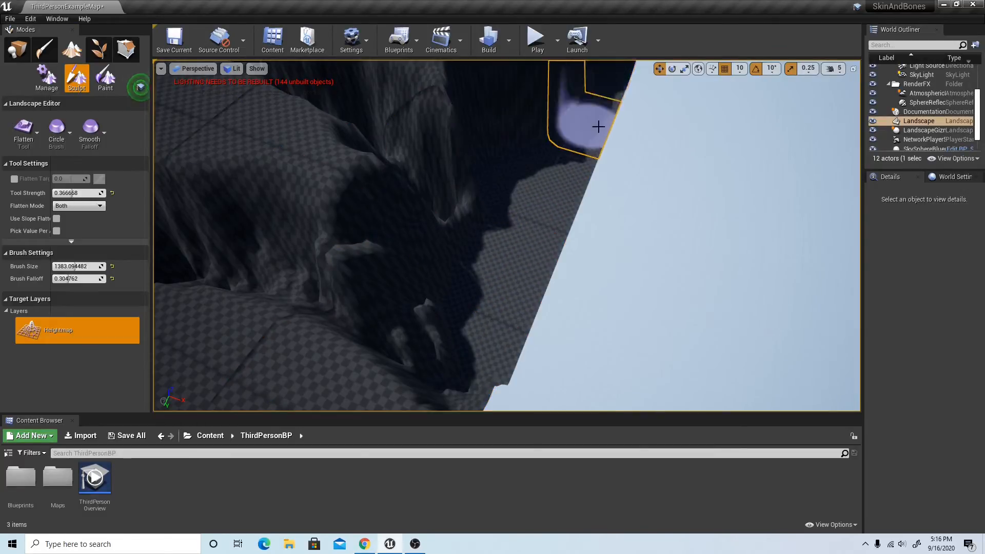
{"action": "mouse_move", "coordinate": [580, 201]}
{"action": "right_mouse_down"}
{"action": "mouse_move", "coordinate": [569, 154]}
{"action": "mouse_move", "coordinate": [560, 200]}
{"action": "mouse_move", "coordinate": [544, 180]}
{"action": "mouse_move", "coordinate": [482, 200]}
{"action": "mouse_move", "coordinate": [590, 195]}
{"action": "mouse_move", "coordinate": [572, 200]}
{"action": "right_mouse_up"}
{"action": "mouse_move", "coordinate": [577, 247]}
{"action": "left_mouse_down"}
{"action": "mouse_move", "coordinate": [572, 276]}
{"action": "mouse_move", "coordinate": [527, 306]}
{"action": "mouse_move", "coordinate": [675, 219]}
{"action": "mouse_move", "coordinate": [569, 246]}
{"action": "mouse_move", "coordinate": [512, 288]}
{"action": "mouse_move", "coordinate": [477, 233]}
{"action": "mouse_move", "coordinate": [590, 170]}
{"action": "left_mouse_up"}
{"action": "right_click_drag", "start_coordinate": [564, 184], "coordinate": [477, 205]}
{"action": "mouse_move", "coordinate": [545, 260]}
{"action": "right_mouse_down"}
{"action": "mouse_move", "coordinate": [521, 272]}
{"action": "mouse_move", "coordinate": [539, 287]}
{"action": "mouse_move", "coordinate": [533, 267]}
{"action": "mouse_move", "coordinate": [544, 261]}
{"action": "right_mouse_up"}
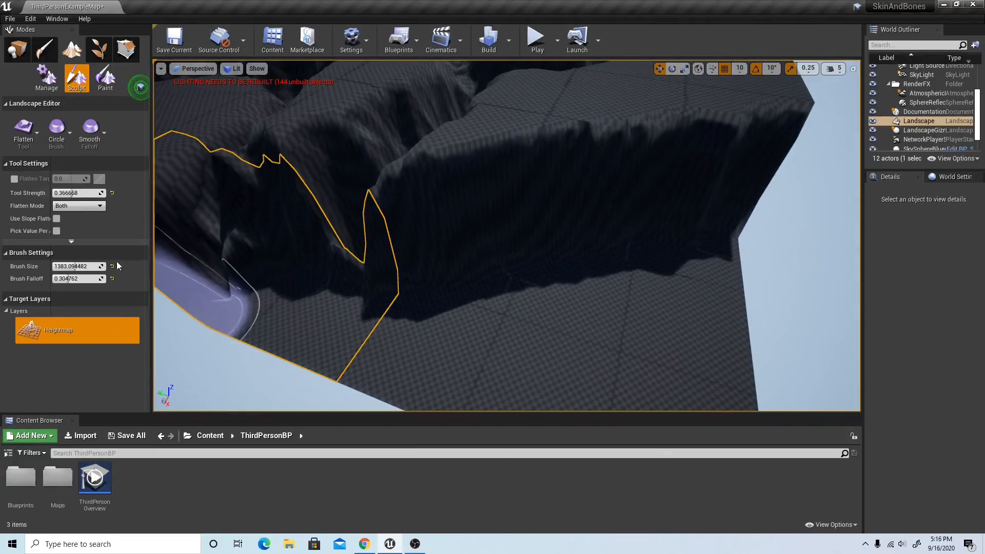
Switch to Noise and raise jagged peaks at the outer corner of the flattened strip.
{"action": "left_click", "coordinate": [23, 134]}
{"action": "left_click", "coordinate": [71, 331]}
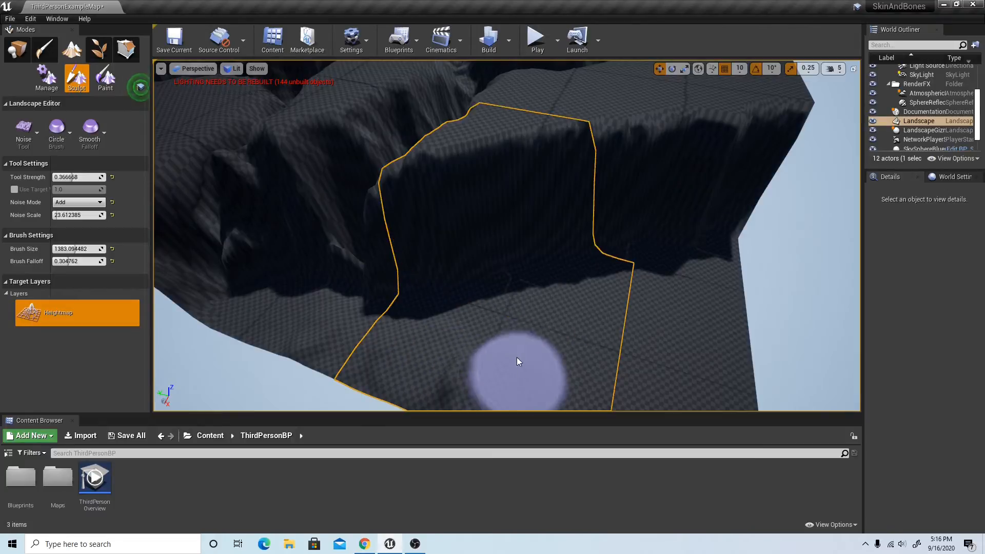
{"action": "right_click_drag", "start_coordinate": [559, 302], "coordinate": [653, 331]}
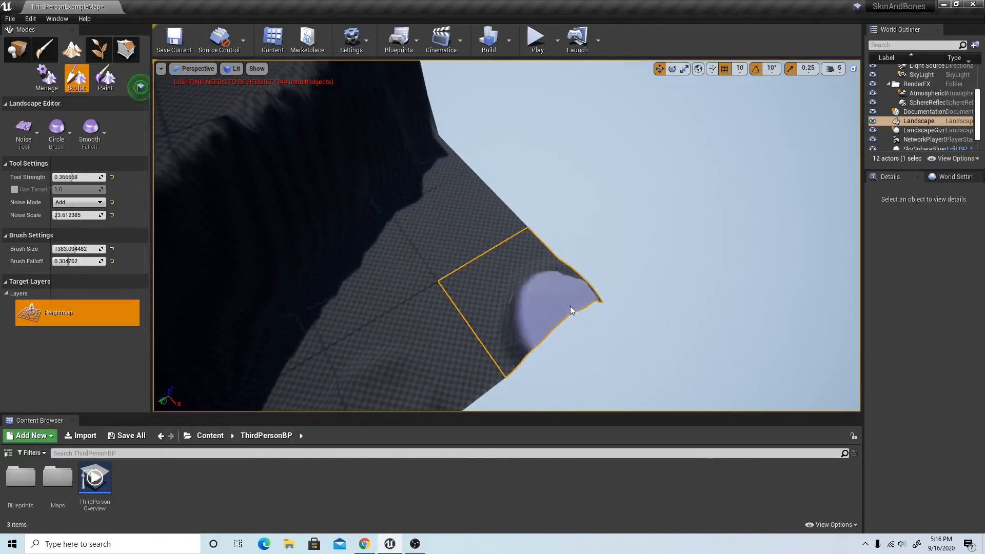
{"action": "left_click_drag", "start_coordinate": [571, 309], "coordinate": [549, 299]}
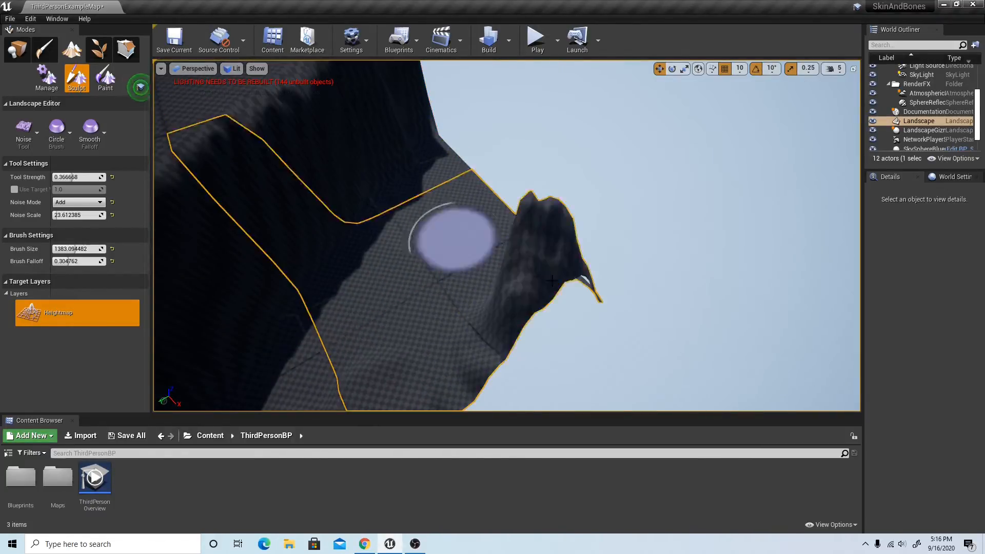
{"action": "mouse_move", "coordinate": [455, 242]}
{"action": "right_mouse_down"}
{"action": "mouse_move", "coordinate": [457, 218]}
{"action": "mouse_move", "coordinate": [494, 266]}
{"action": "mouse_move", "coordinate": [494, 241]}
{"action": "mouse_move", "coordinate": [563, 288]}
{"action": "mouse_move", "coordinate": [519, 288]}
{"action": "right_mouse_up"}
{"action": "mouse_move", "coordinate": [482, 294]}
{"action": "left_mouse_down"}
{"action": "mouse_move", "coordinate": [488, 285]}
{"action": "mouse_move", "coordinate": [442, 286]}
{"action": "left_mouse_up"}
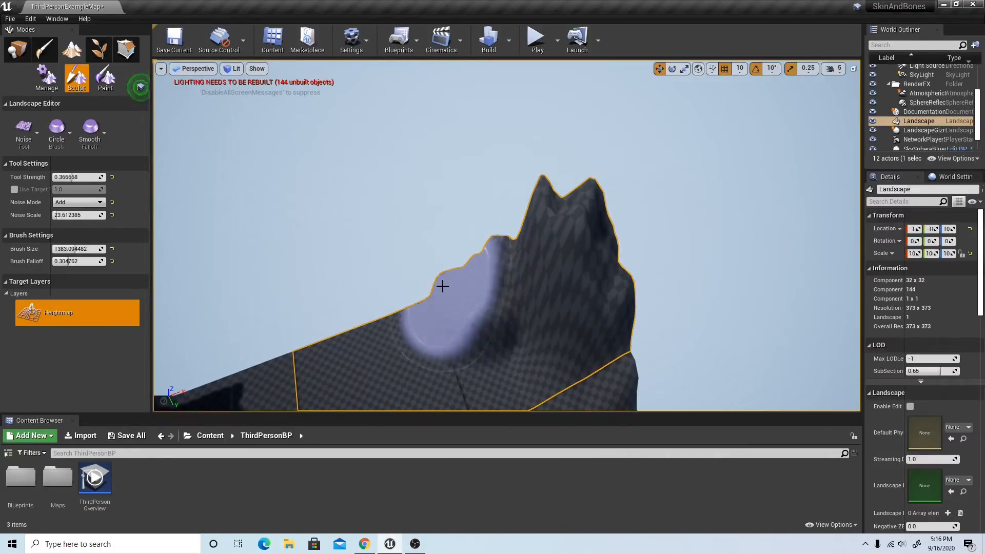
Continue the Noise strokes along the outer edge below the cliff to roughen the strip with low bumps.
{"action": "mouse_move", "coordinate": [434, 307]}
{"action": "right_mouse_down"}
{"action": "mouse_move", "coordinate": [382, 336]}
{"action": "mouse_move", "coordinate": [308, 354]}
{"action": "right_mouse_up"}
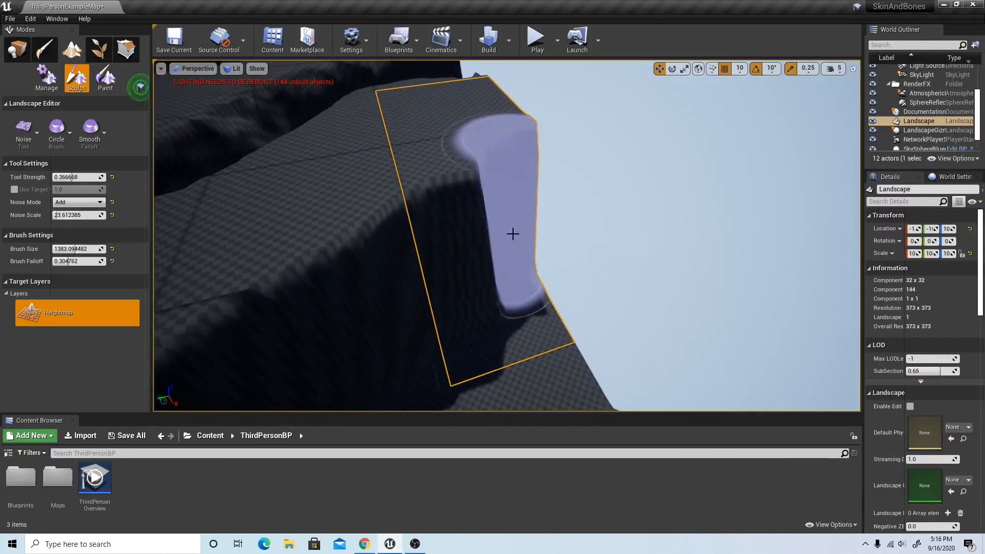
{"action": "mouse_move", "coordinate": [519, 278]}
{"action": "left_mouse_down"}
{"action": "mouse_move", "coordinate": [486, 343]}
{"action": "mouse_move", "coordinate": [546, 315]}
{"action": "mouse_move", "coordinate": [516, 306]}
{"action": "left_mouse_up"}
{"action": "mouse_move", "coordinate": [486, 259]}
{"action": "right_mouse_down"}
{"action": "mouse_move", "coordinate": [475, 313]}
{"action": "mouse_move", "coordinate": [441, 318]}
{"action": "right_mouse_up"}
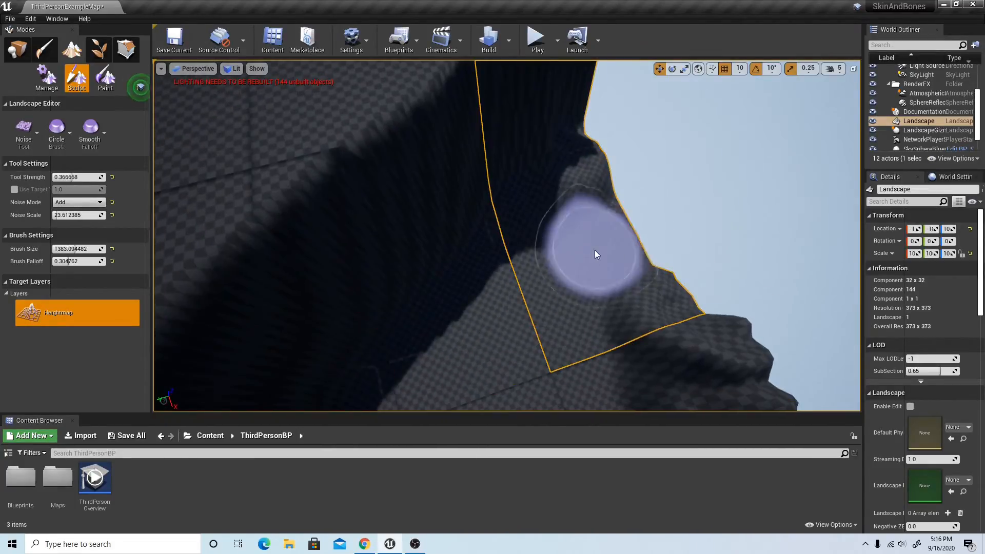
{"action": "mouse_move", "coordinate": [595, 251]}
{"action": "left_mouse_down"}
{"action": "mouse_move", "coordinate": [596, 198]}
{"action": "mouse_move", "coordinate": [660, 301]}
{"action": "left_mouse_up"}
{"action": "right_click_drag", "start_coordinate": [718, 334], "coordinate": [574, 346]}
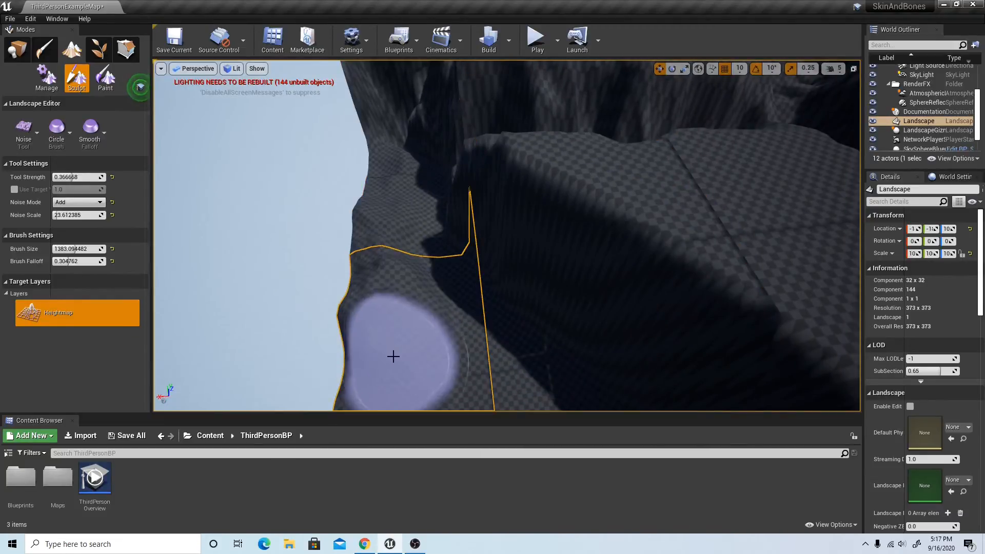
Save the level and build its lighting and navigation.
{"action": "right_click_drag", "start_coordinate": [603, 392], "coordinate": [780, 395]}
{"action": "mouse_move", "coordinate": [603, 250]}
{"action": "right_mouse_down"}
{"action": "mouse_move", "coordinate": [655, 294]}
{"action": "mouse_move", "coordinate": [425, 214]}
{"action": "right_mouse_up"}
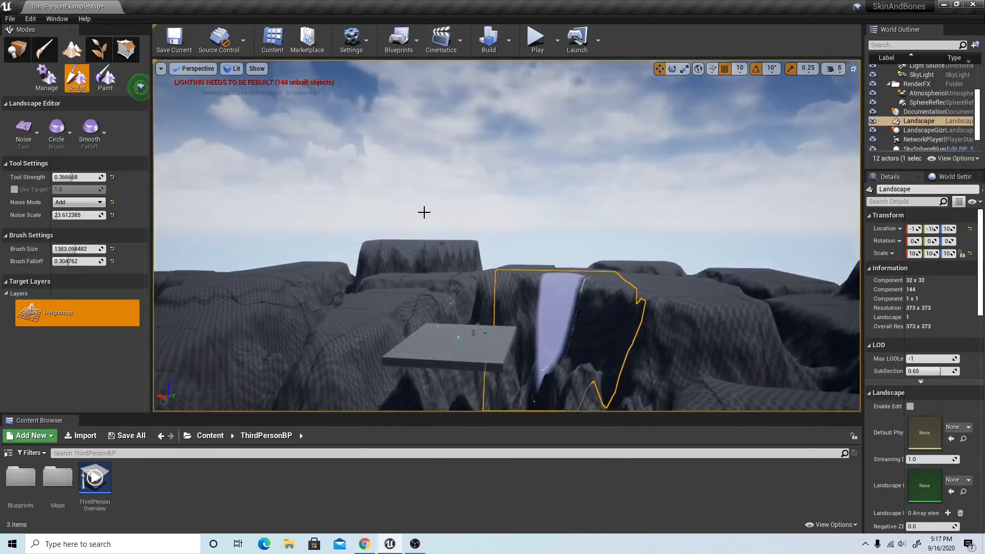
{"action": "key", "text": "ctrl+s"}
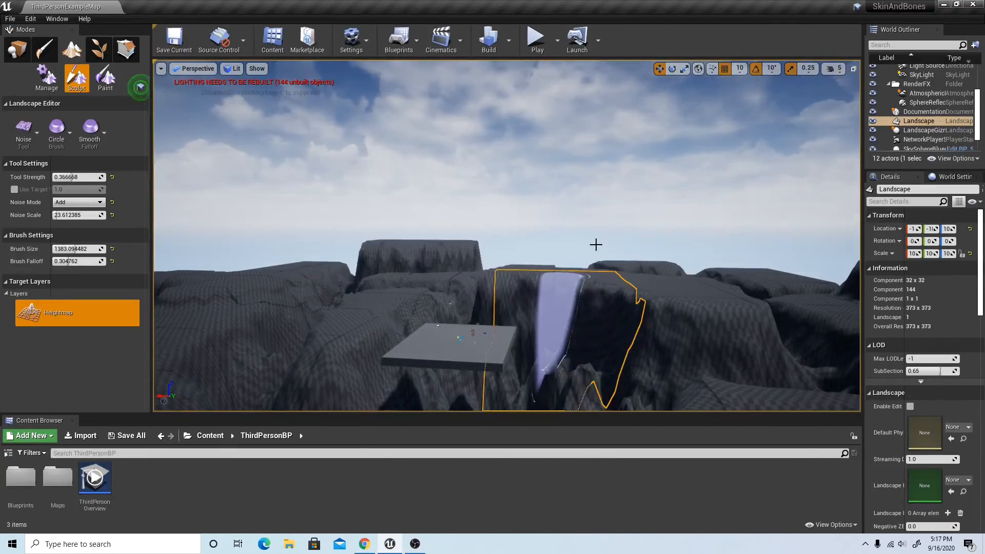
{"action": "left_click", "coordinate": [490, 51]}
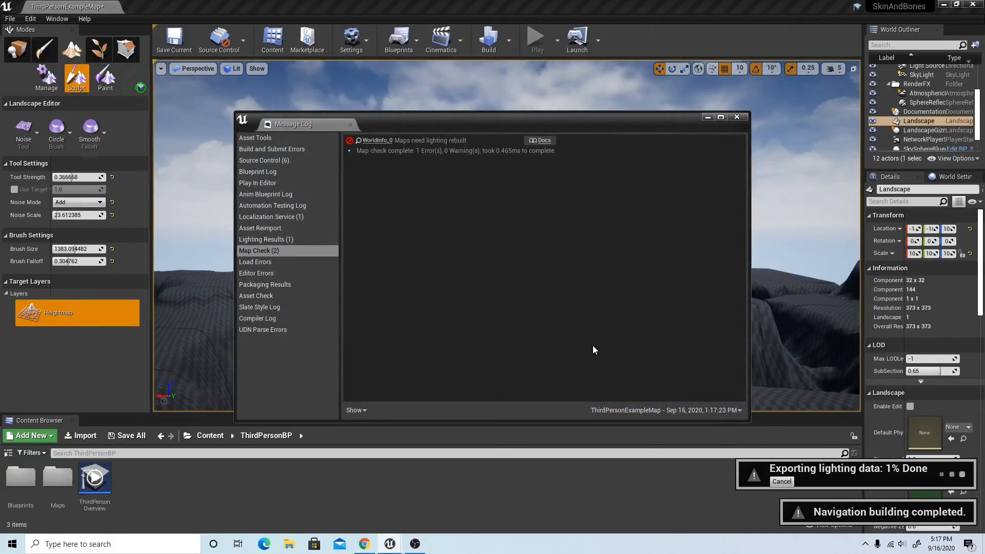
Follow the lighting build, read its importance volume warning and inspect the relit landscape around the platform.
{"action": "left_click", "coordinate": [737, 117]}
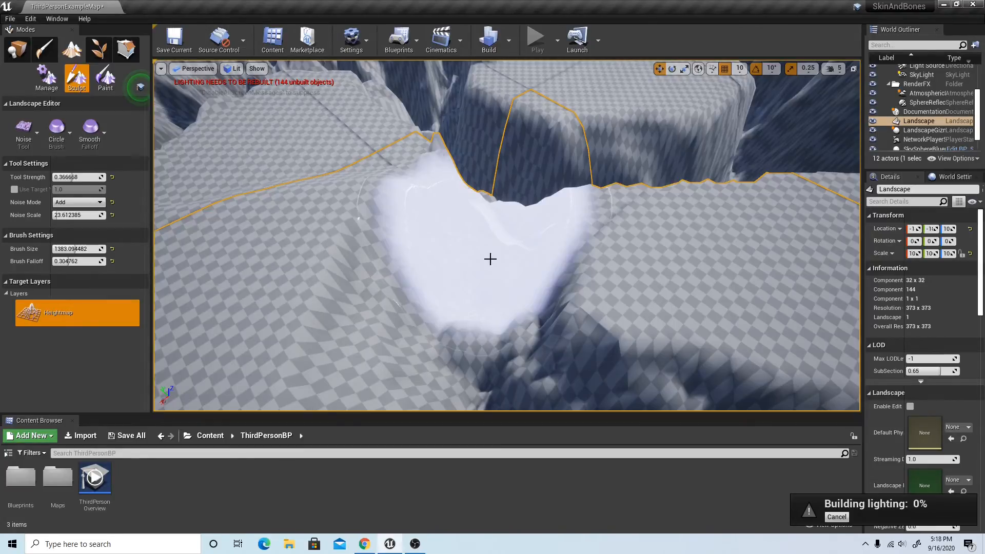
{"action": "right_click_drag", "start_coordinate": [490, 259], "coordinate": [559, 241]}
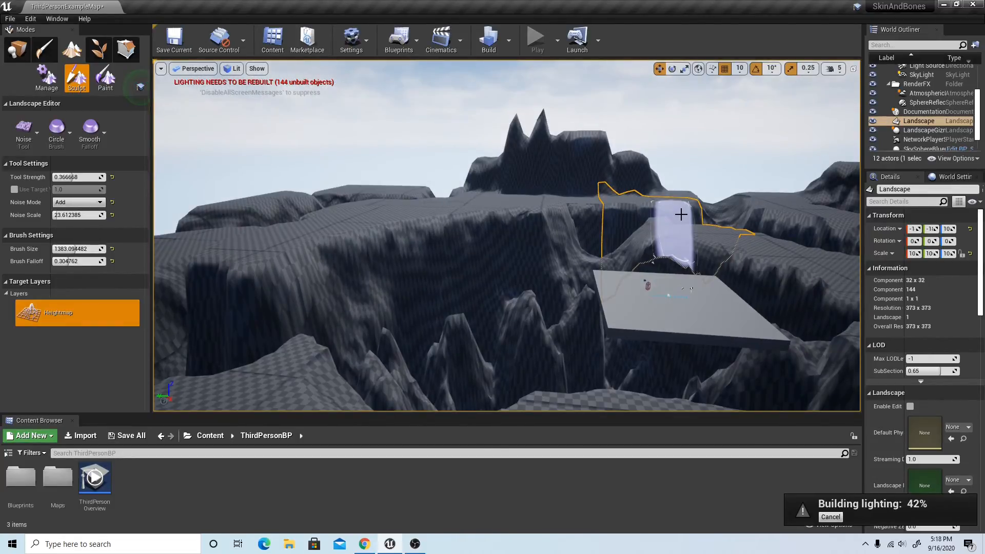
{"action": "right_click_drag", "start_coordinate": [682, 213], "coordinate": [518, 251]}
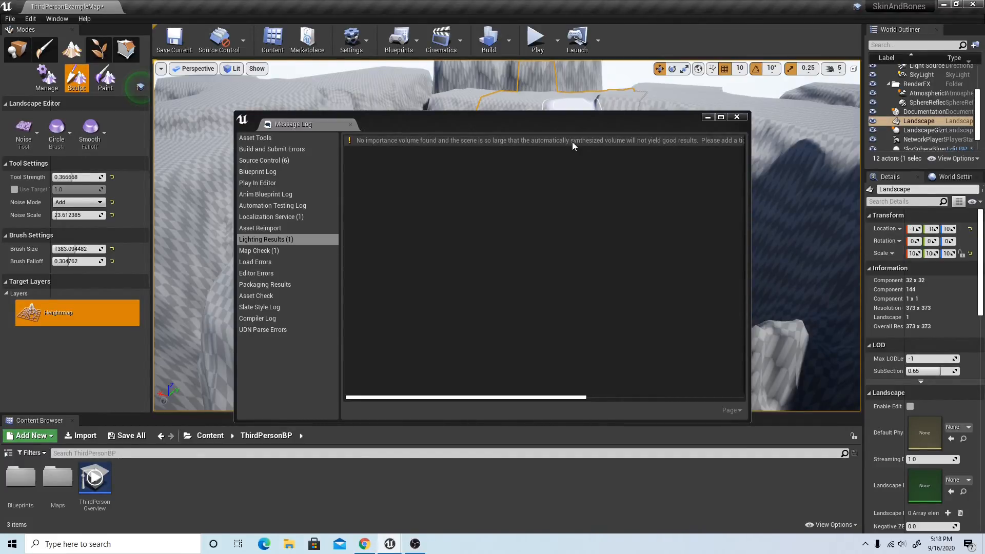
{"action": "left_click_drag", "start_coordinate": [598, 397], "coordinate": [615, 394]}
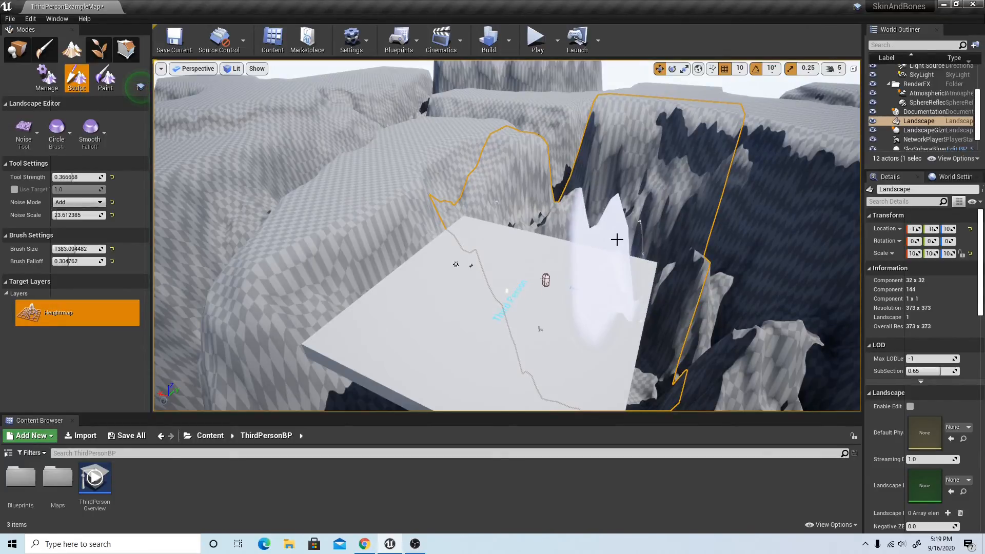
{"action": "left_click_drag", "start_coordinate": [616, 240], "coordinate": [354, 236], "text": "alt"}
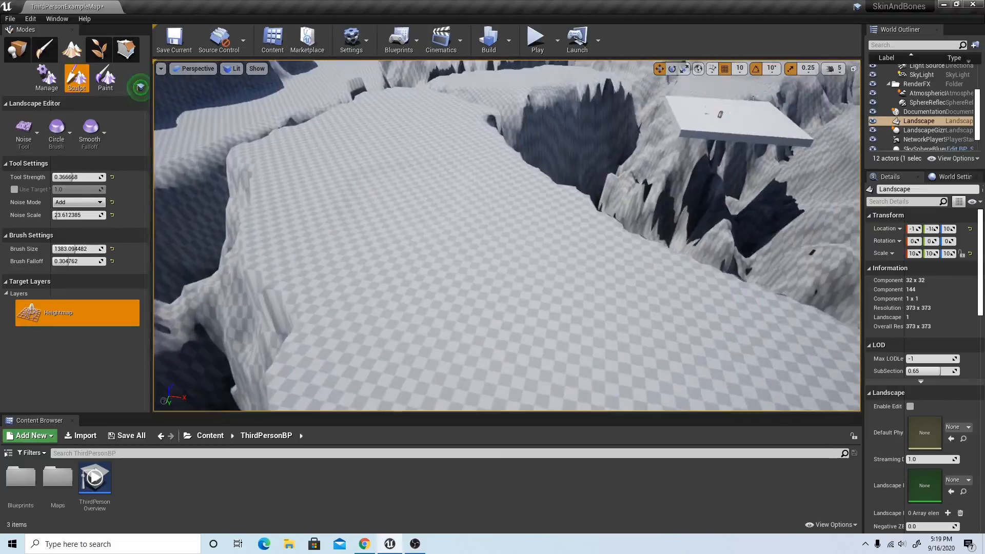
{"action": "right_click_drag", "start_coordinate": [515, 207], "coordinate": [515, 267]}
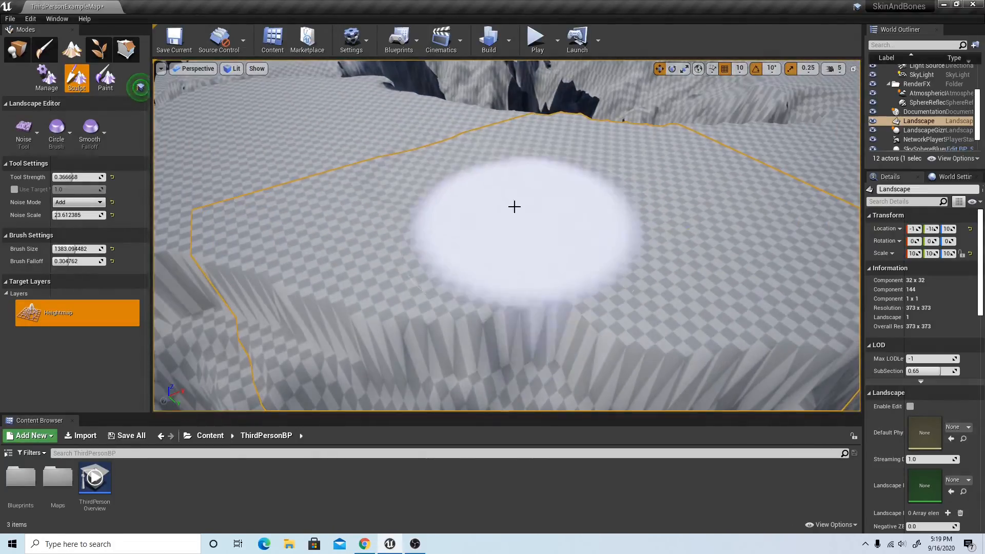
{"action": "mouse_move", "coordinate": [465, 176]}
{"action": "right_mouse_down"}
{"action": "mouse_move", "coordinate": [569, 139]}
{"action": "mouse_move", "coordinate": [559, 146]}
{"action": "mouse_move", "coordinate": [605, 190]}
{"action": "mouse_move", "coordinate": [395, 179]}
{"action": "mouse_move", "coordinate": [477, 225]}
{"action": "mouse_move", "coordinate": [549, 242]}
{"action": "right_mouse_up"}
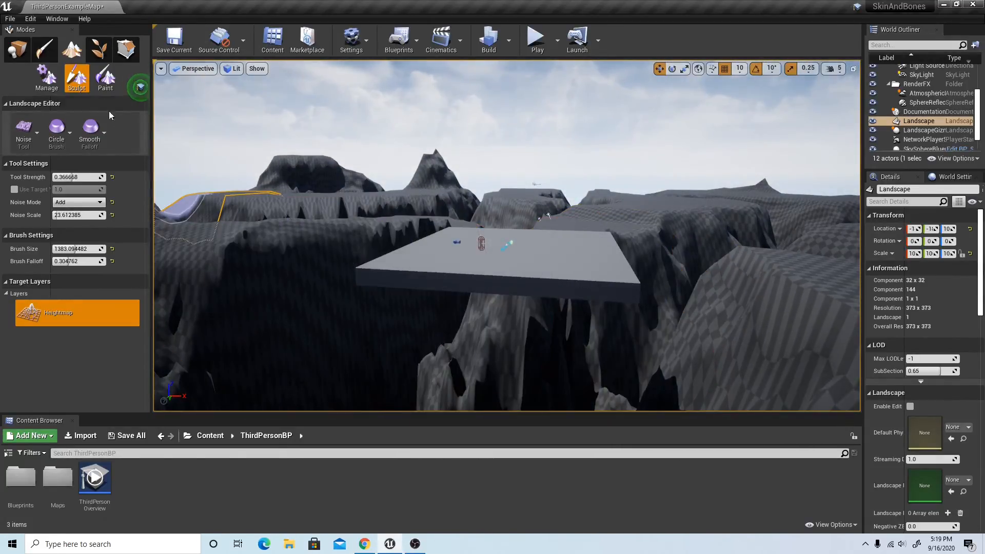
Check which paint tools the landscape Paint mode offers and return to Sculpt mode.
{"action": "left_click", "coordinate": [105, 78]}
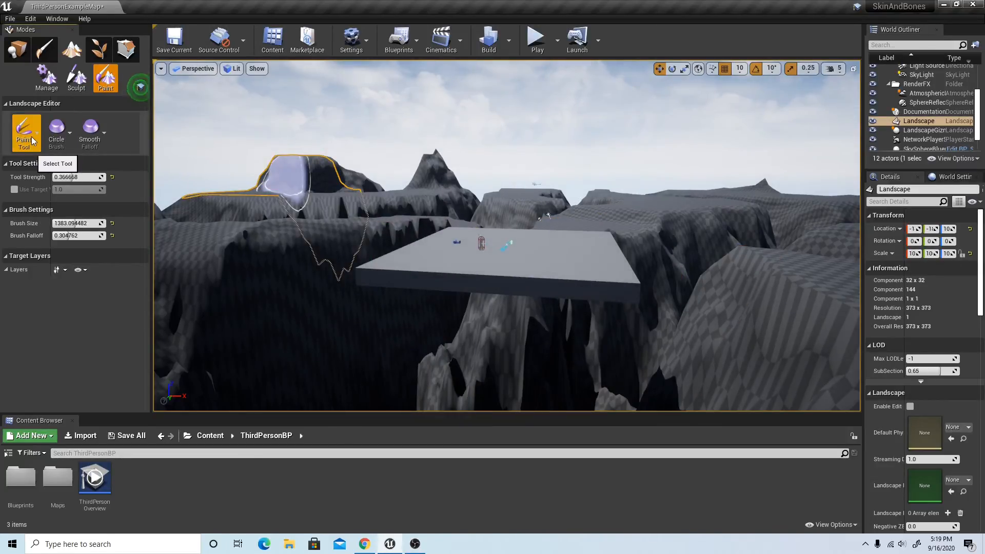
{"action": "left_click", "coordinate": [77, 78]}
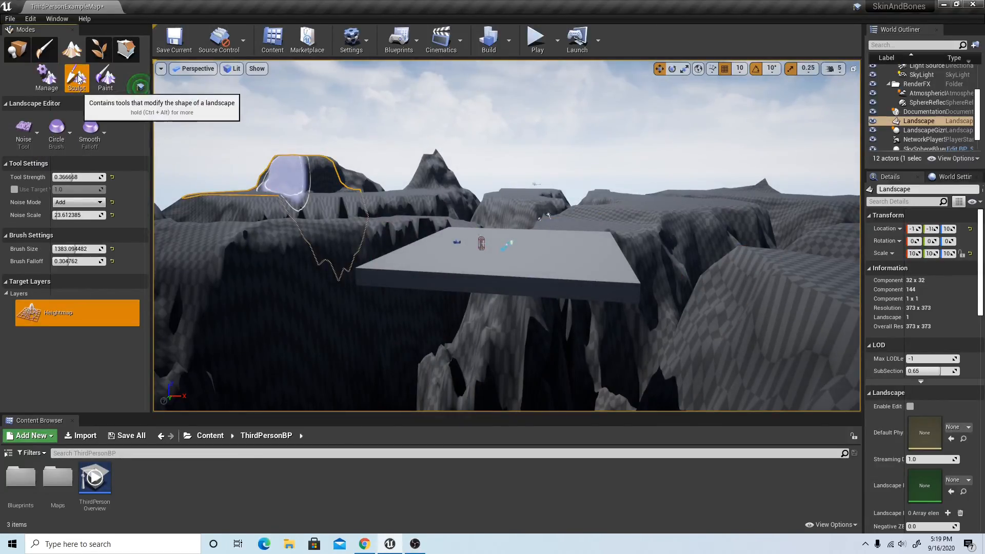
{"action": "left_click", "coordinate": [103, 79]}
{"action": "left_click", "coordinate": [39, 128]}
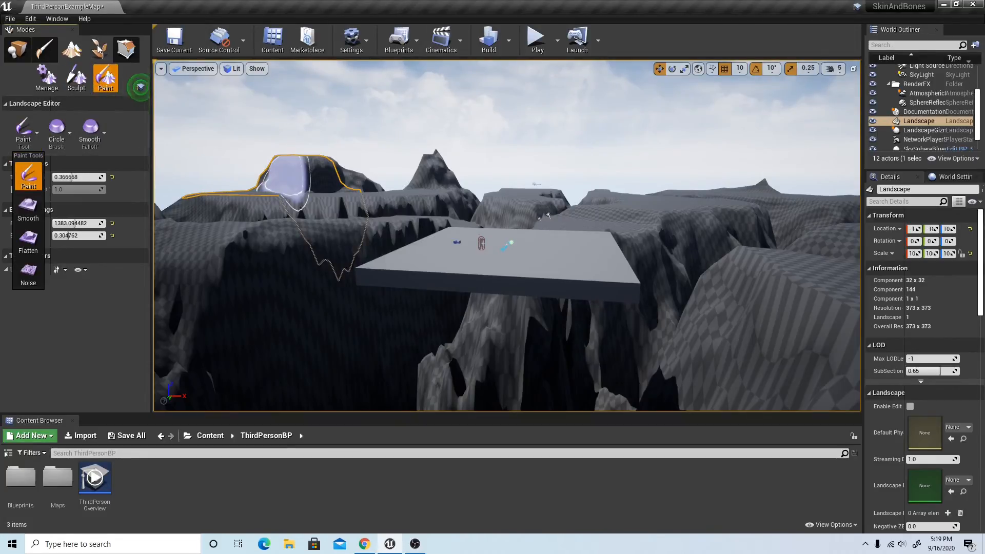
{"action": "left_click", "coordinate": [77, 81]}
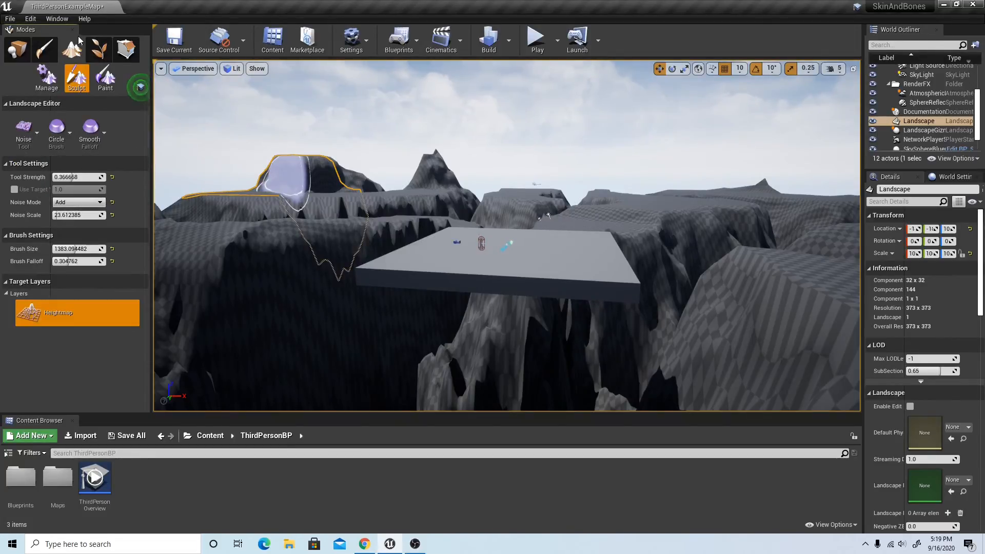
Save the level and start a play test, running the character across the platform and jumping off its edge into the pit.
{"action": "left_click", "coordinate": [175, 42]}
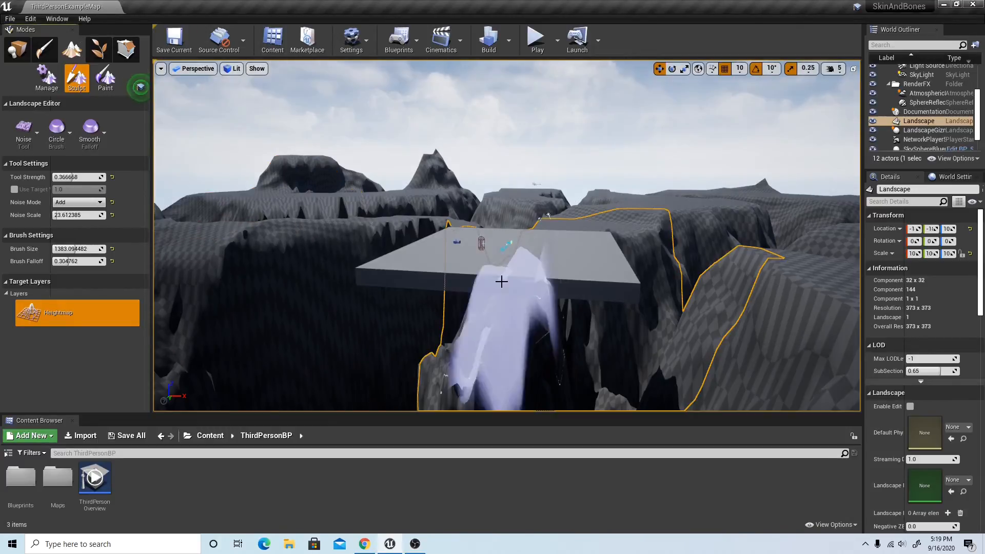
{"action": "left_click", "coordinate": [538, 39]}
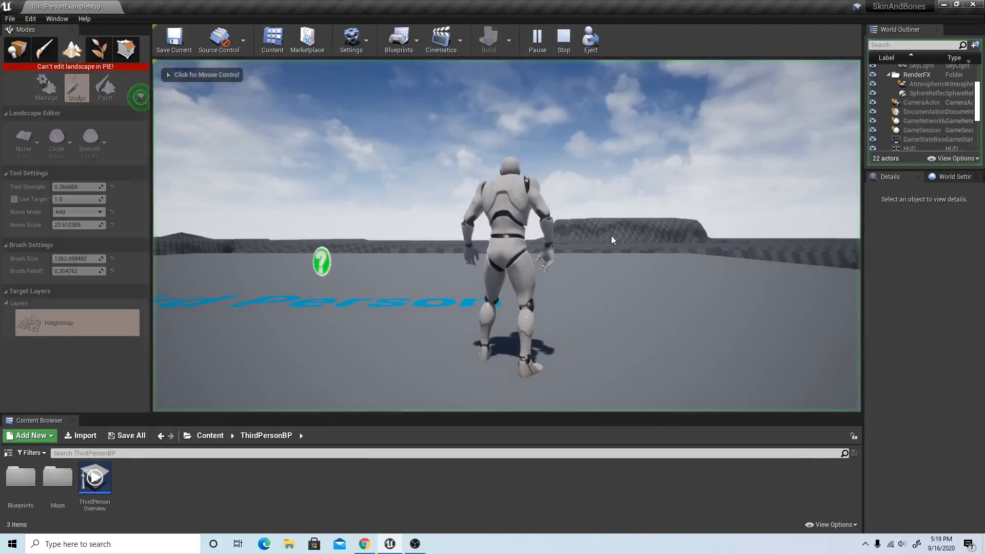
{"action": "key", "text": "w"}
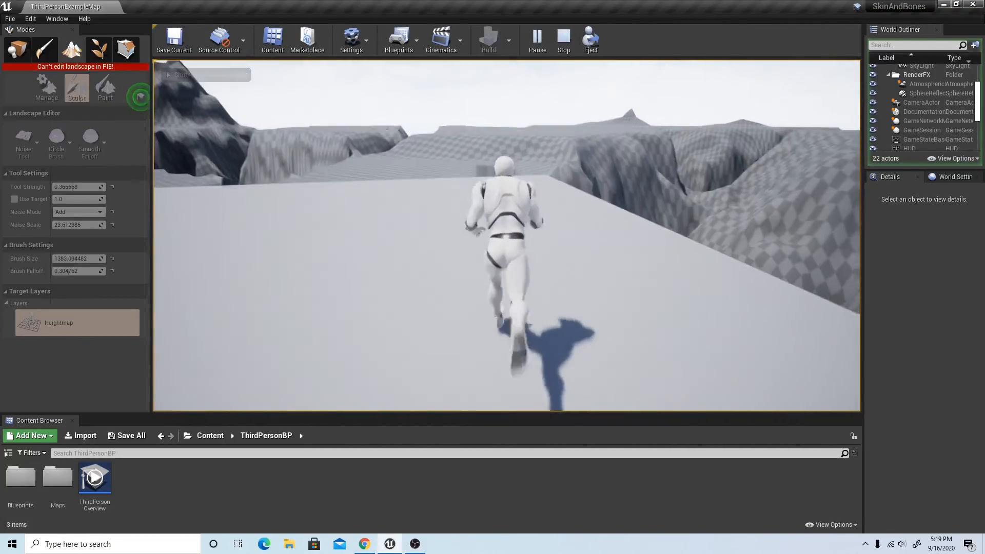
{"action": "key", "text": "w"}
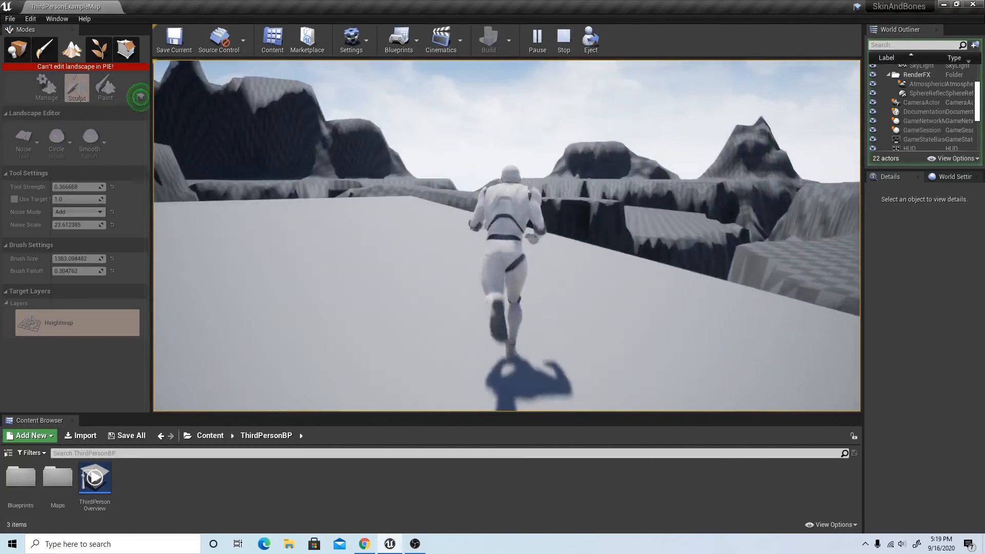
{"action": "key", "text": "d"}
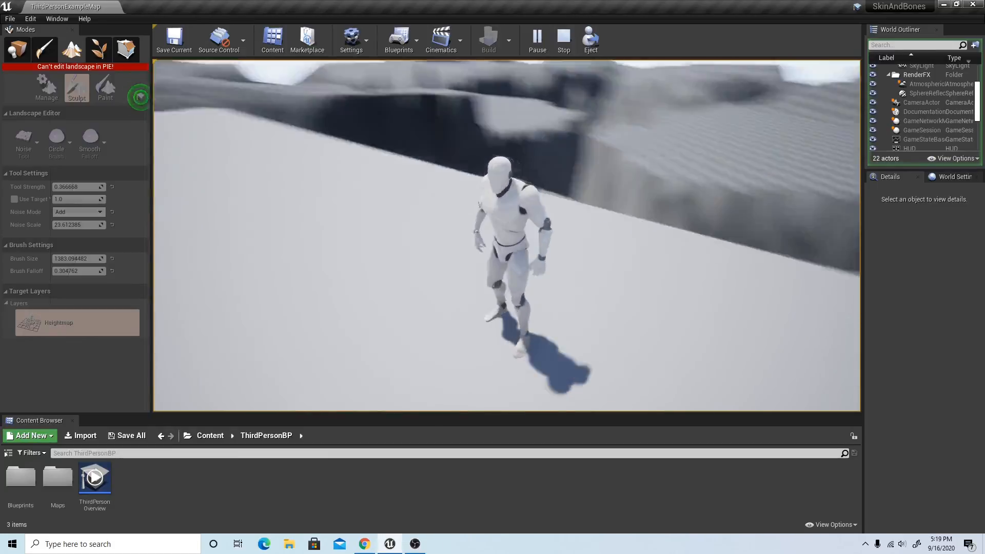
{"action": "key", "text": "w"}
{"action": "key", "text": "s"}
{"action": "key", "text": "space"}
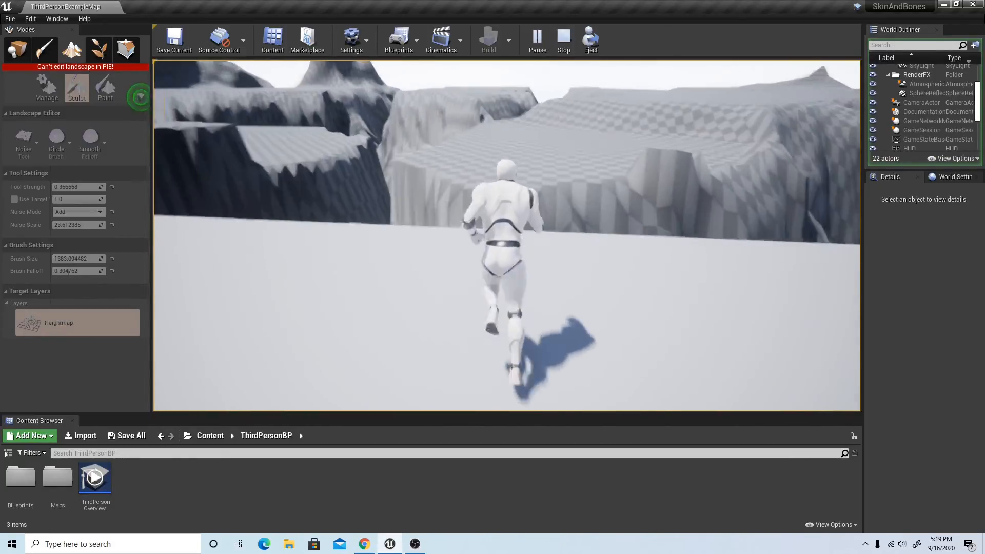
{"action": "key", "text": "w"}
{"action": "key", "text": "space"}
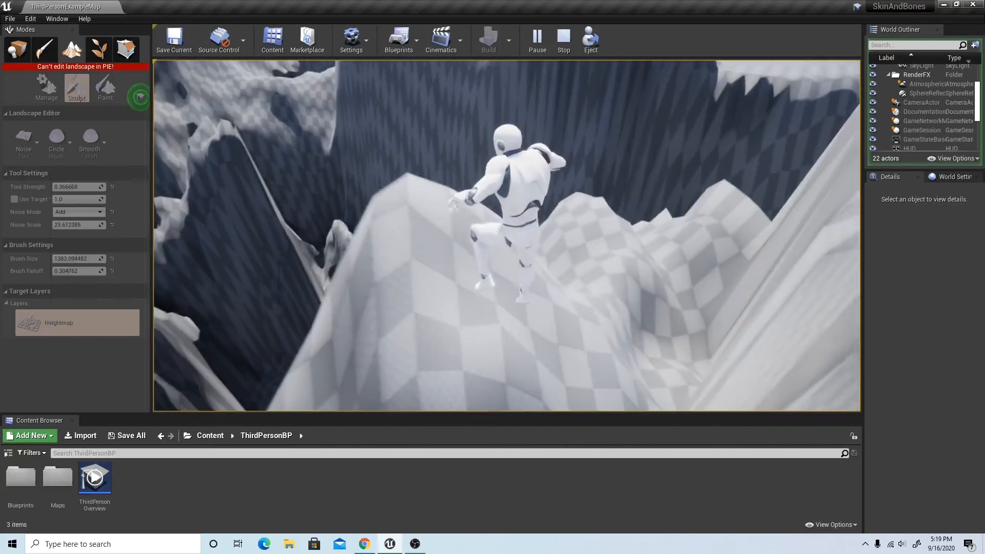
Run and jump the character over the jagged noise terrain inside the pit and end the play test.
{"action": "key", "text": "w"}
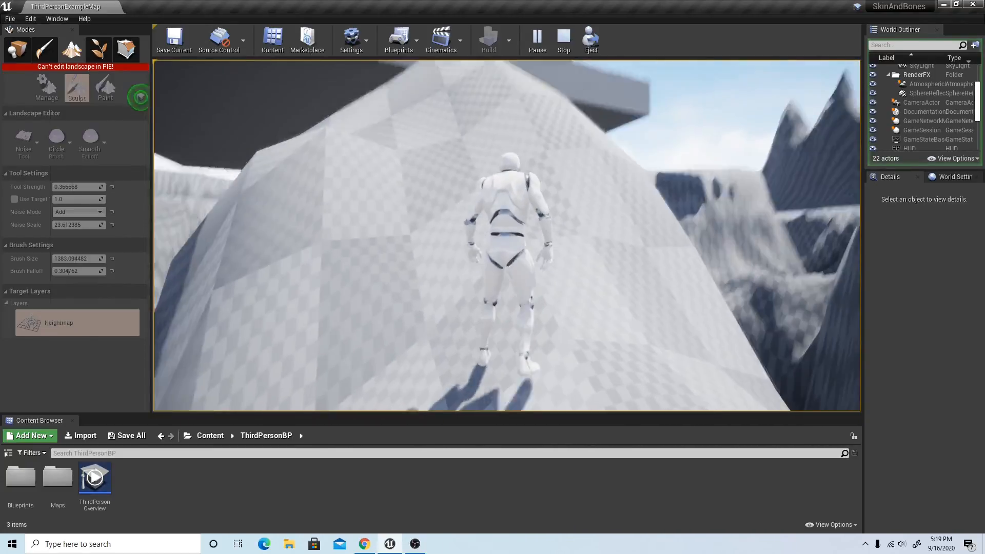
{"action": "key", "text": "w"}
{"action": "key", "text": "space"}
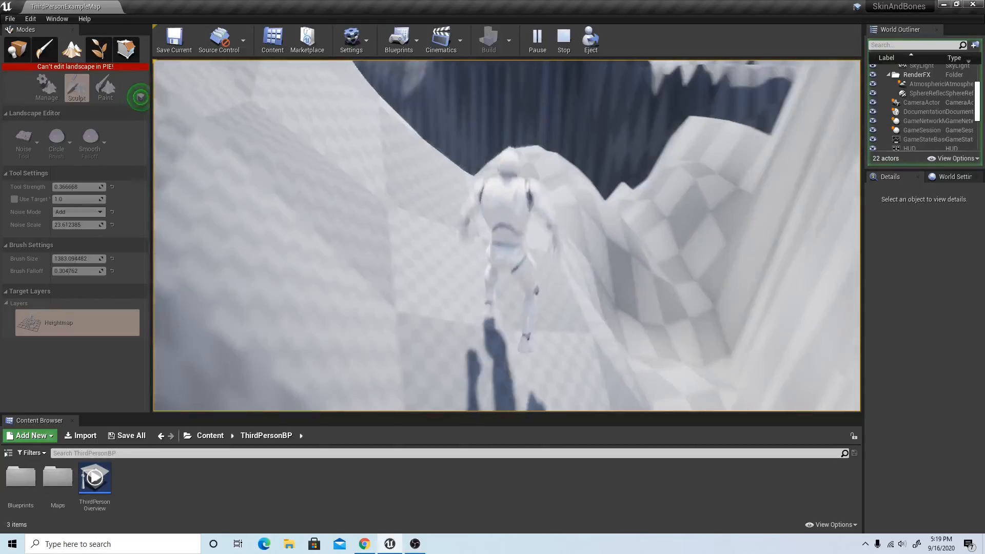
{"action": "key", "text": "w"}
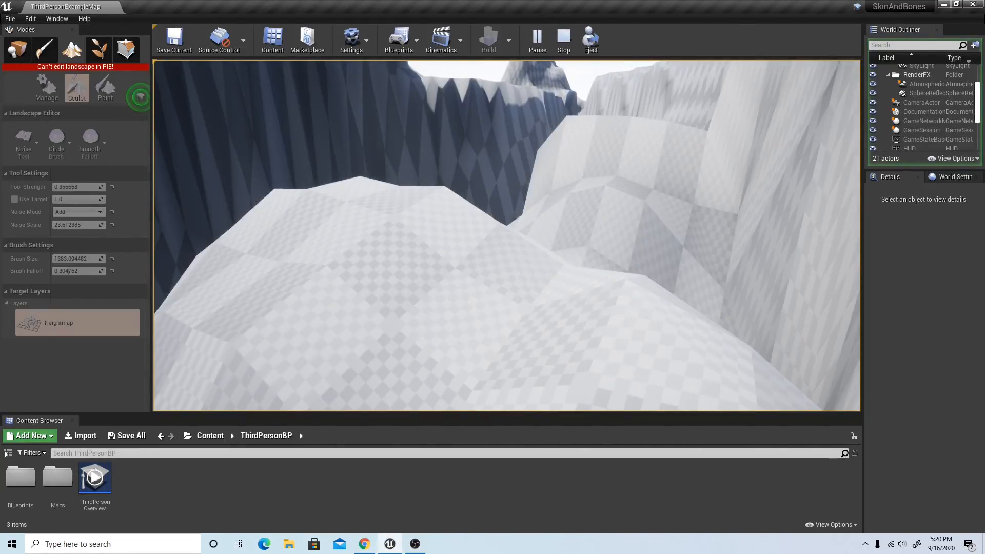
{"action": "key", "text": "Escape"}
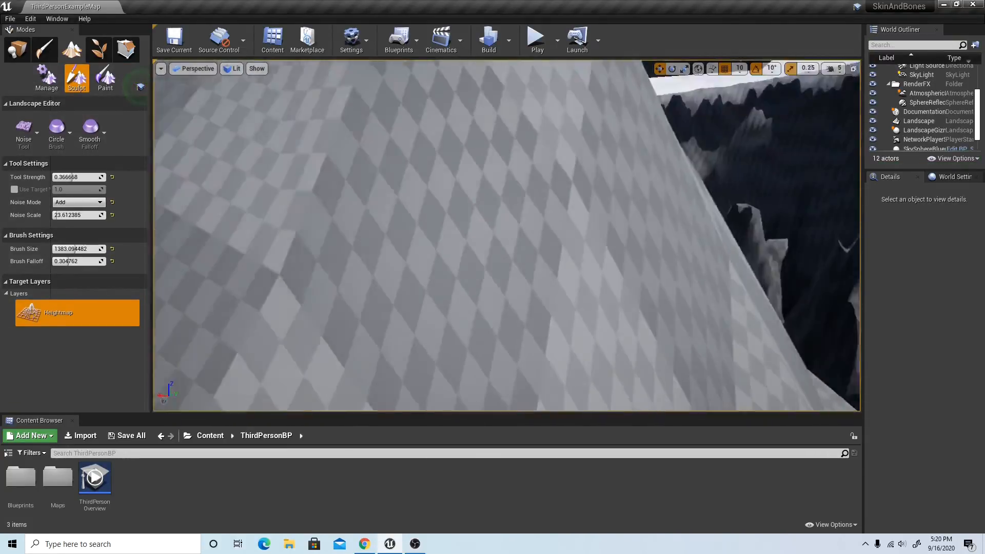
Switch from landscape editing to Place mode and select the ThirdPersonCharacter standing on the platform.
{"action": "mouse_move", "coordinate": [507, 236]}
{"action": "right_mouse_down"}
{"action": "mouse_move", "coordinate": [507, 164]}
{"action": "mouse_move", "coordinate": [518, 231]}
{"action": "mouse_move", "coordinate": [560, 272]}
{"action": "mouse_move", "coordinate": [508, 230]}
{"action": "mouse_move", "coordinate": [683, 246]}
{"action": "mouse_move", "coordinate": [647, 272]}
{"action": "mouse_move", "coordinate": [692, 270]}
{"action": "mouse_move", "coordinate": [641, 308]}
{"action": "mouse_move", "coordinate": [693, 331]}
{"action": "right_mouse_up"}
{"action": "mouse_move", "coordinate": [532, 176]}
{"action": "right_mouse_down"}
{"action": "mouse_move", "coordinate": [461, 159]}
{"action": "mouse_move", "coordinate": [600, 172]}
{"action": "right_mouse_up"}
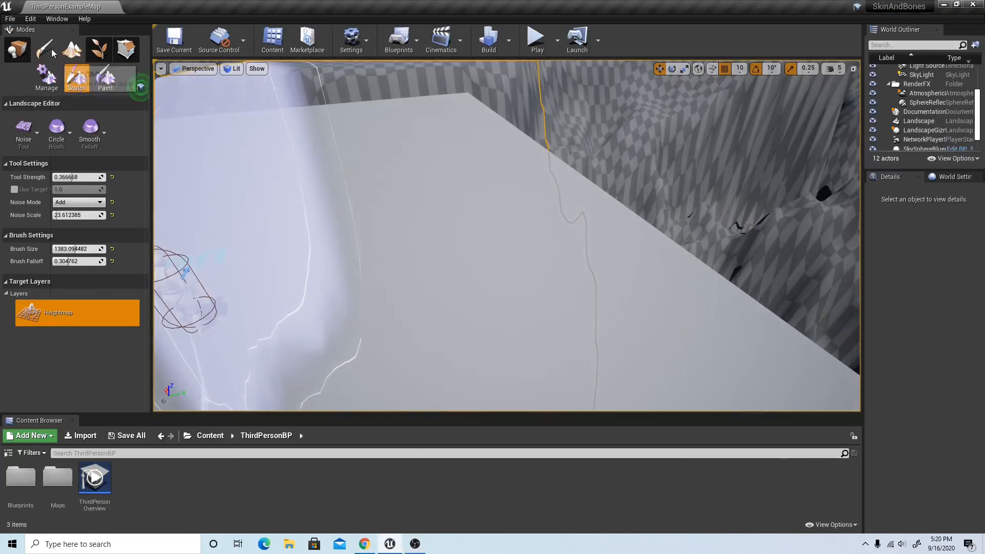
{"action": "left_click", "coordinate": [18, 51]}
{"action": "right_click_drag", "start_coordinate": [390, 195], "coordinate": [287, 200]}
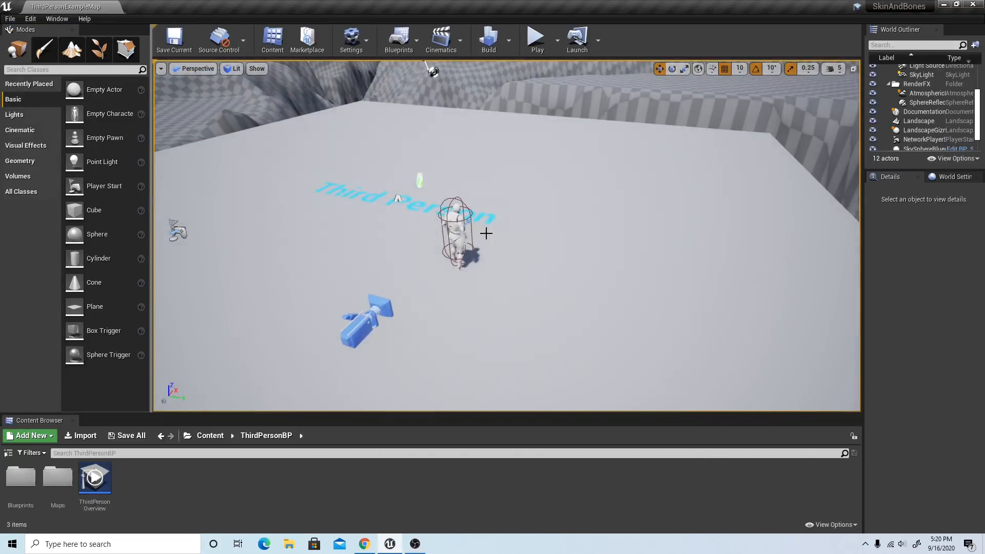
{"action": "left_click", "coordinate": [459, 226]}
{"action": "scroll", "coordinate": [543, 220], "scroll_direction": "up", "scroll_amount": 5}
{"action": "scroll", "coordinate": [543, 220], "scroll_direction": "down", "scroll_amount": 5}
{"action": "right_click_drag", "start_coordinate": [543, 219], "coordinate": [485, 187]}
Change the character's Jump Z Velocity in its jumping and falling movement settings.
{"action": "scroll", "coordinate": [919, 394], "scroll_direction": "down", "scroll_amount": 4}
{"action": "scroll", "coordinate": [928, 394], "scroll_direction": "down", "scroll_amount": 5}
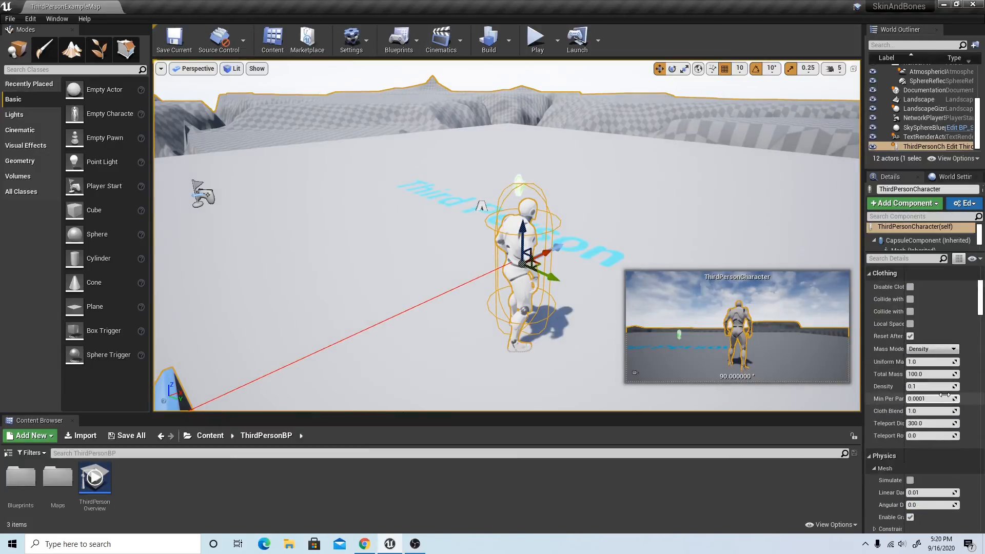
{"action": "scroll", "coordinate": [934, 420], "scroll_direction": "down", "scroll_amount": 5}
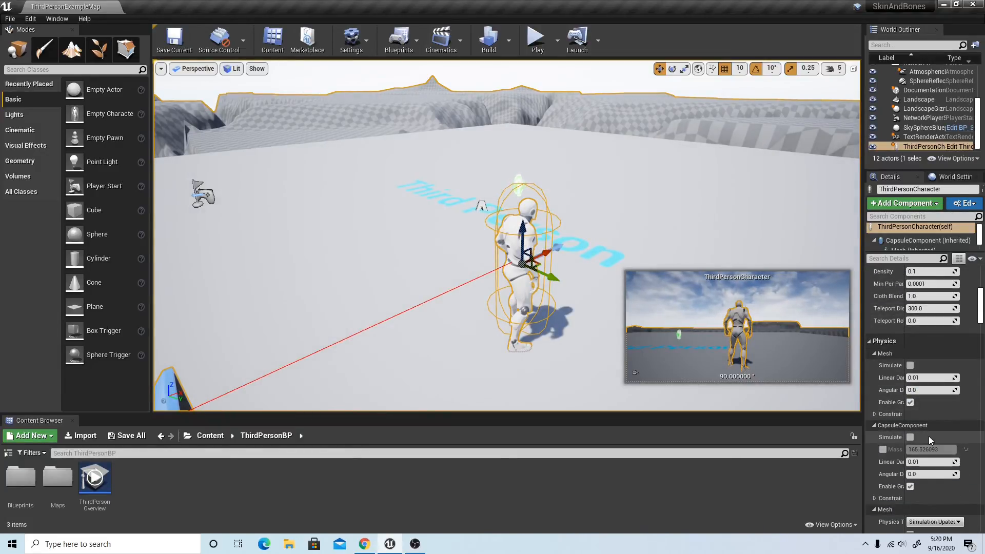
{"action": "scroll", "coordinate": [928, 436], "scroll_direction": "down", "scroll_amount": 3}
{"action": "scroll", "coordinate": [929, 436], "scroll_direction": "down", "scroll_amount": 10}
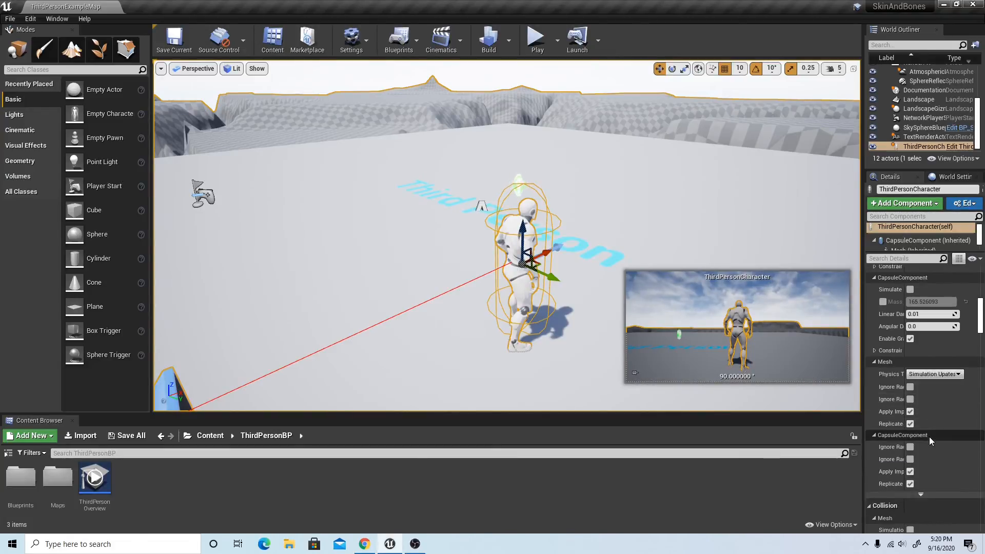
{"action": "scroll", "coordinate": [939, 438], "scroll_direction": "down", "scroll_amount": 8}
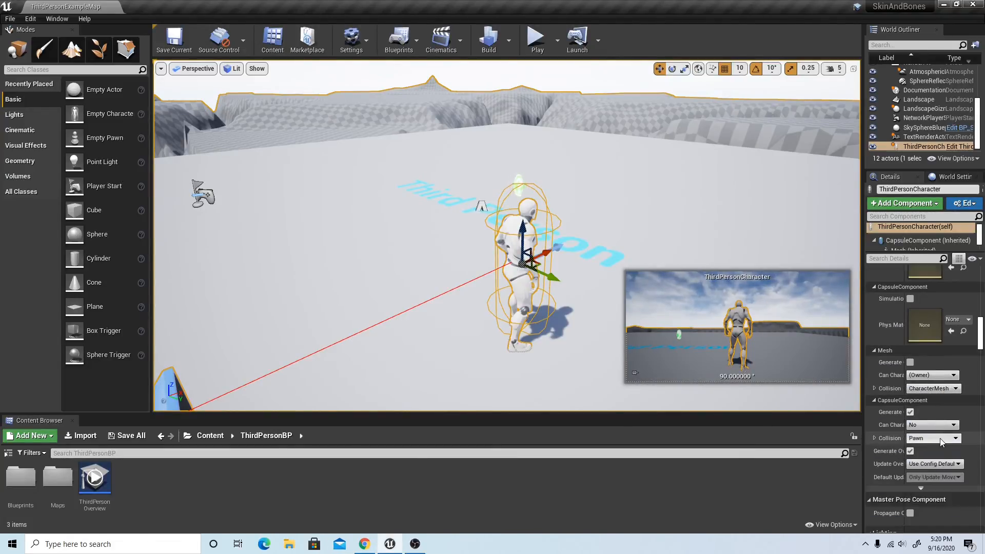
{"action": "scroll", "coordinate": [942, 438], "scroll_direction": "down", "scroll_amount": 11}
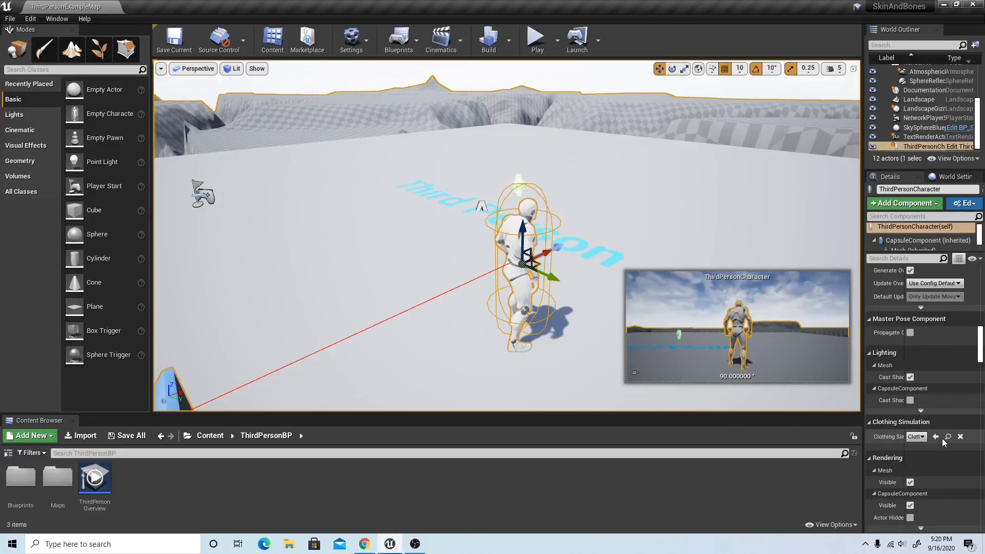
{"action": "scroll", "coordinate": [945, 438], "scroll_direction": "down", "scroll_amount": 10}
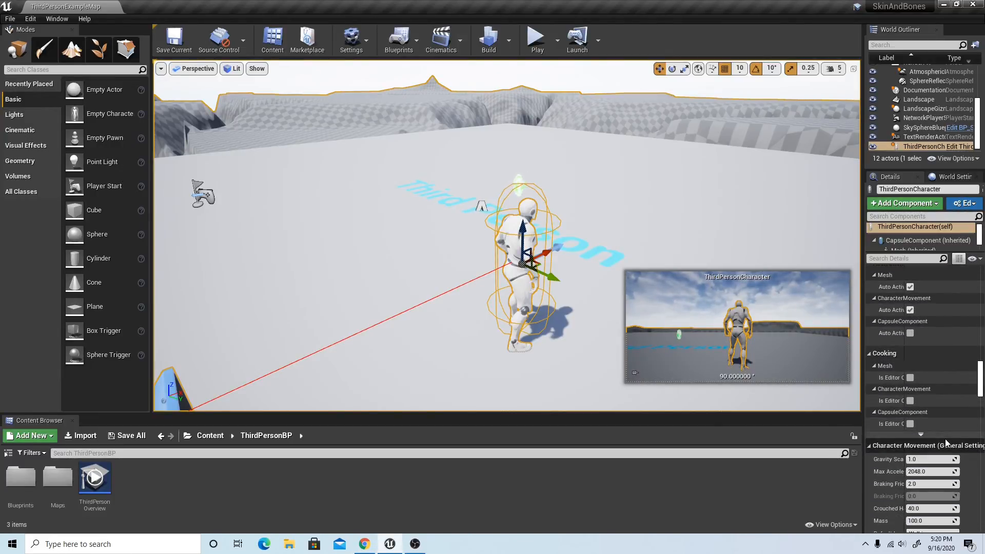
{"action": "scroll", "coordinate": [945, 439], "scroll_direction": "down", "scroll_amount": 3}
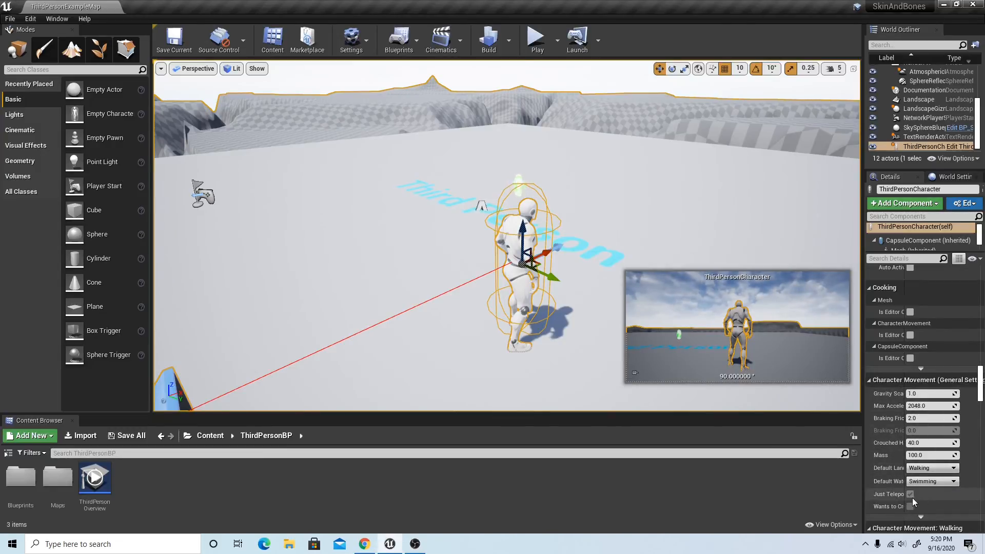
{"action": "scroll", "coordinate": [897, 470], "scroll_direction": "down", "scroll_amount": 2}
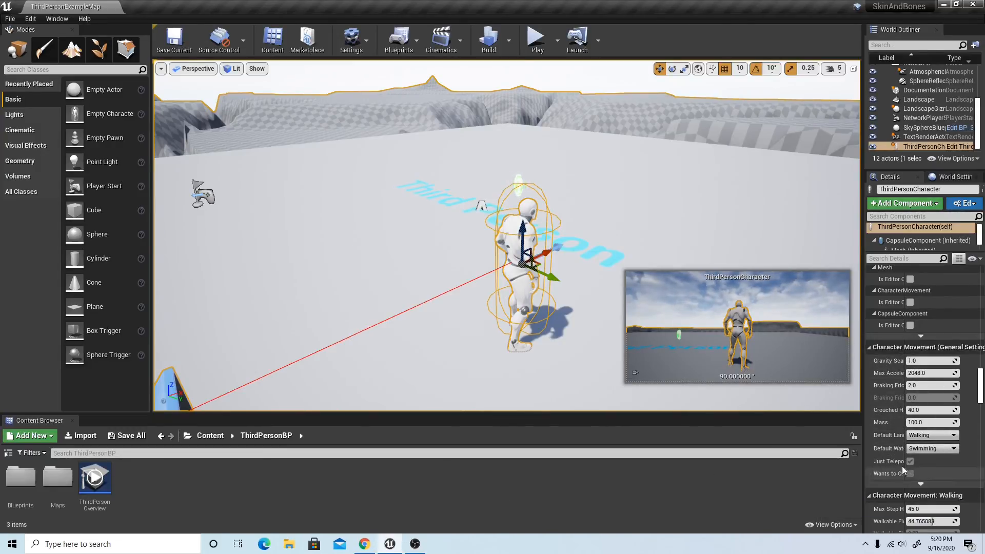
{"action": "scroll", "coordinate": [894, 442], "scroll_direction": "down", "scroll_amount": 2}
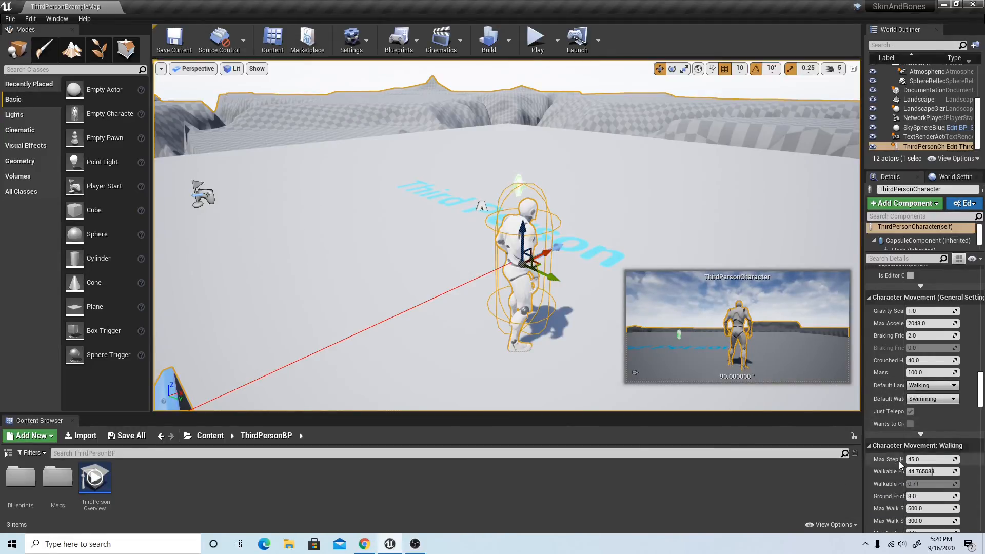
{"action": "scroll", "coordinate": [893, 436], "scroll_direction": "down", "scroll_amount": 9}
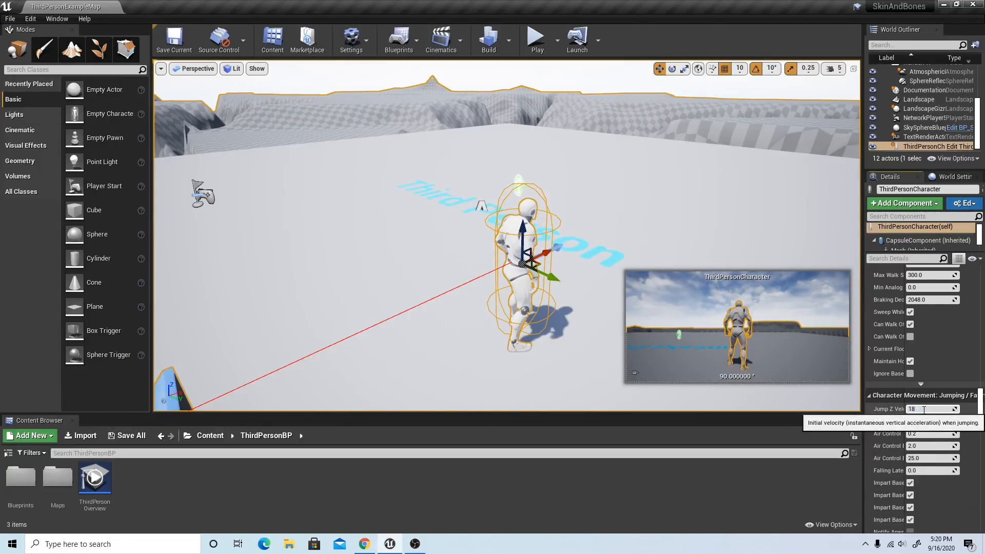
{"action": "left_click", "coordinate": [688, 235]}
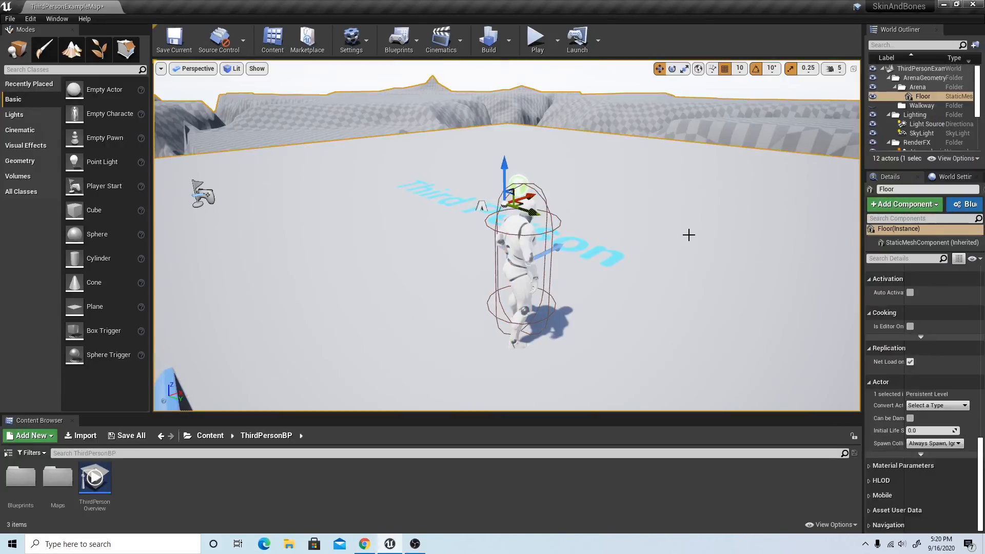
Start a play test and jump the character repeatedly on the platform to test the changed jump height.
{"action": "left_click", "coordinate": [527, 248]}
{"action": "left_click", "coordinate": [536, 45]}
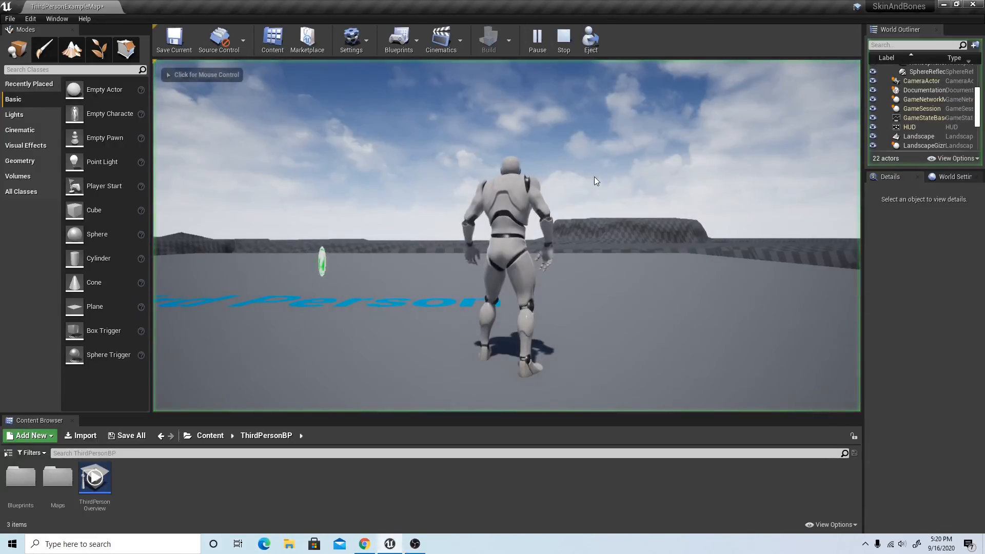
{"action": "left_click", "coordinate": [592, 203]}
{"action": "key", "text": "w"}
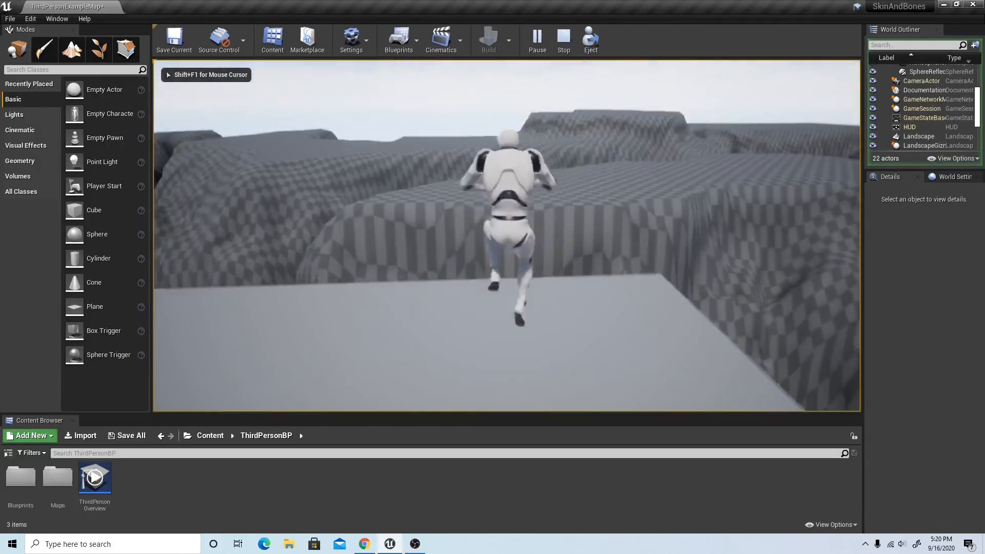
{"action": "key", "text": "space"}
{"action": "key", "text": "space"}
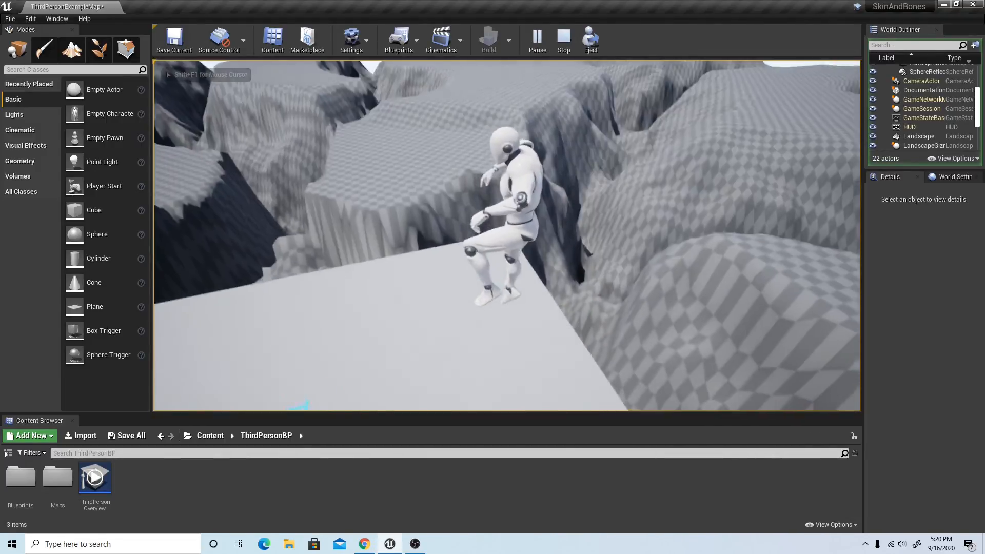
Run the character across the platform and jump off its edge onto the surrounding landscape plateau.
{"action": "key", "text": "w"}
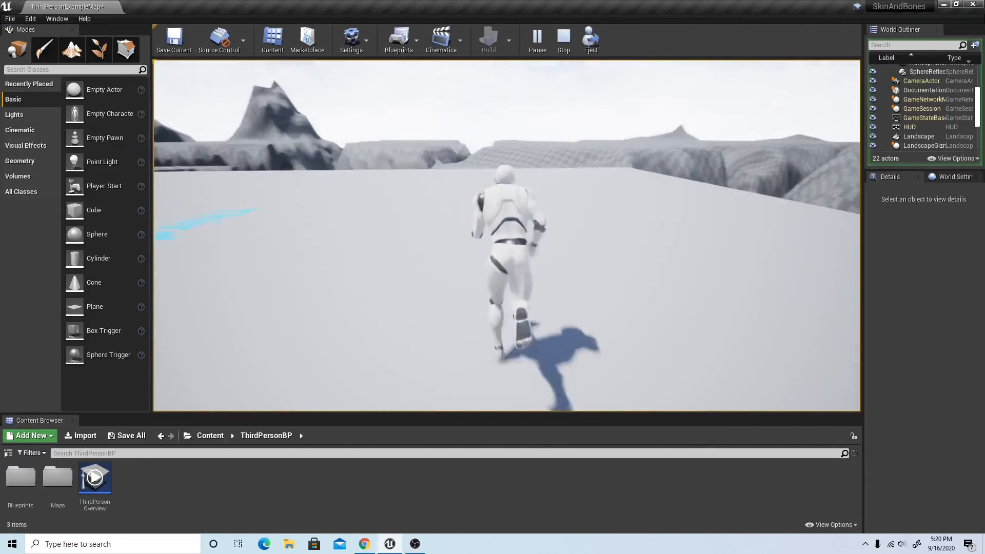
{"action": "key", "text": "w"}
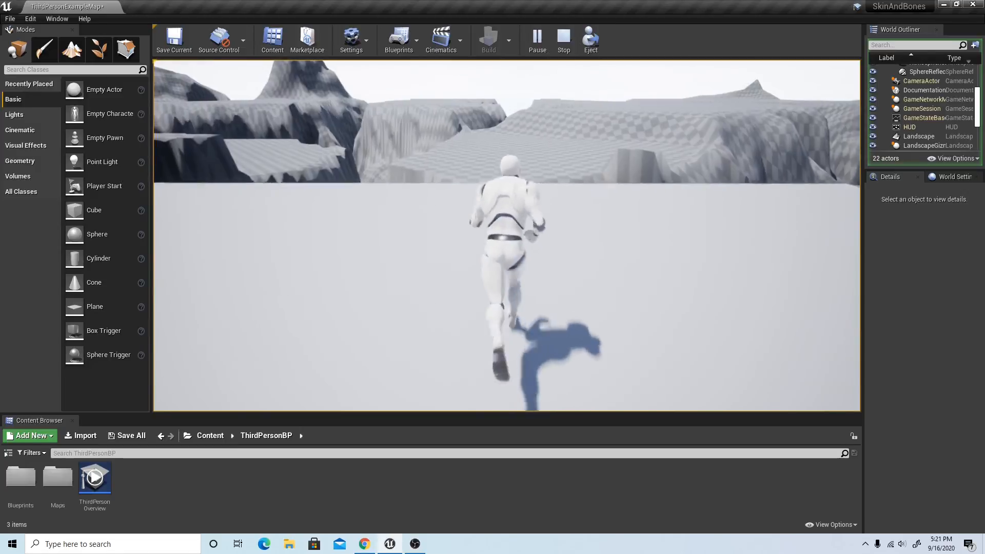
{"action": "key", "text": "w"}
{"action": "key", "text": "space"}
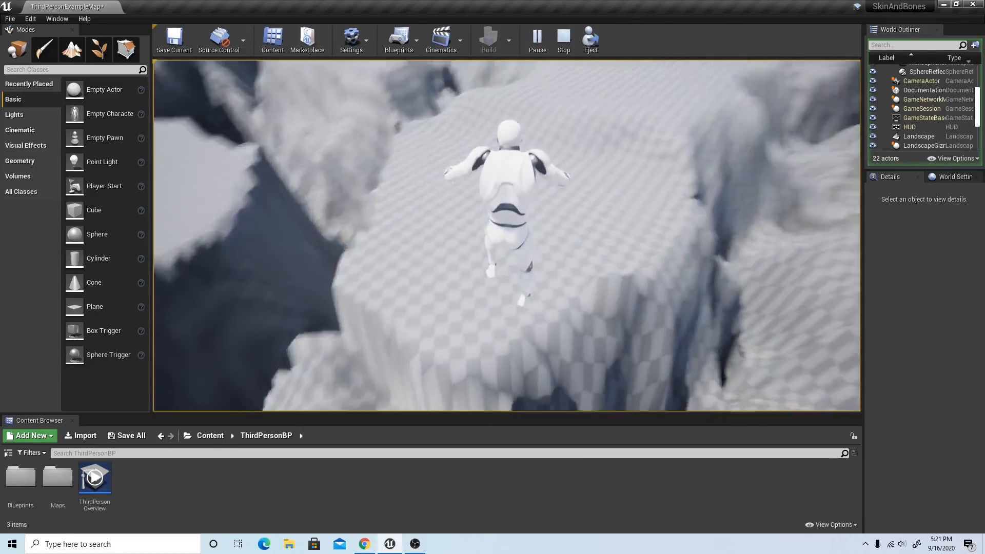
{"action": "key", "text": "w"}
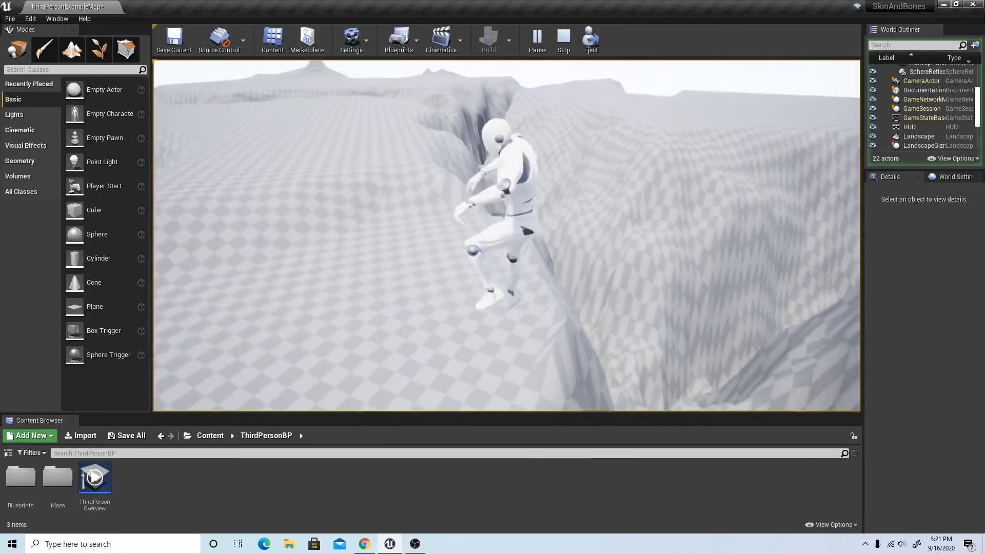
{"action": "key", "text": "w"}
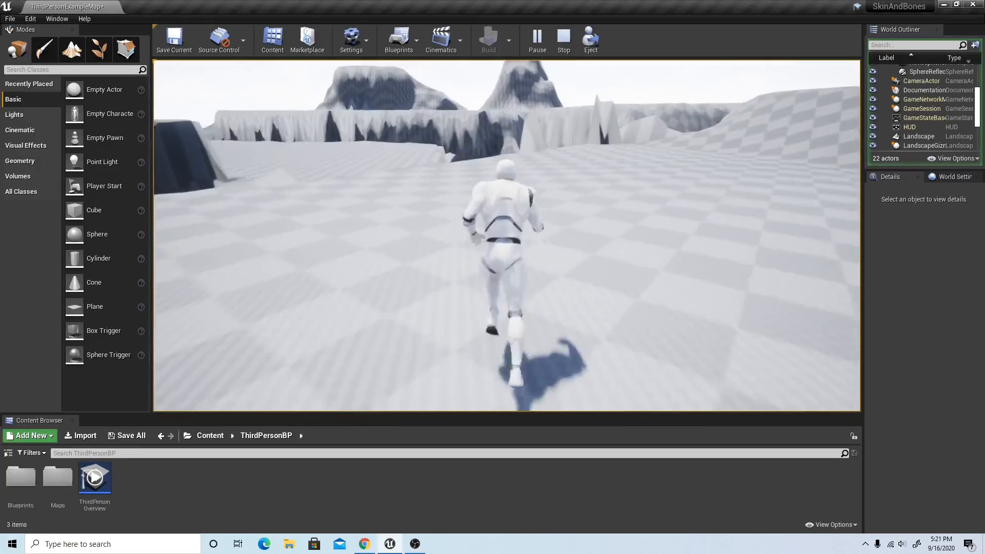
Run and jump the character across the landscape terrain alongside the deep chasm.
{"action": "key", "text": "w"}
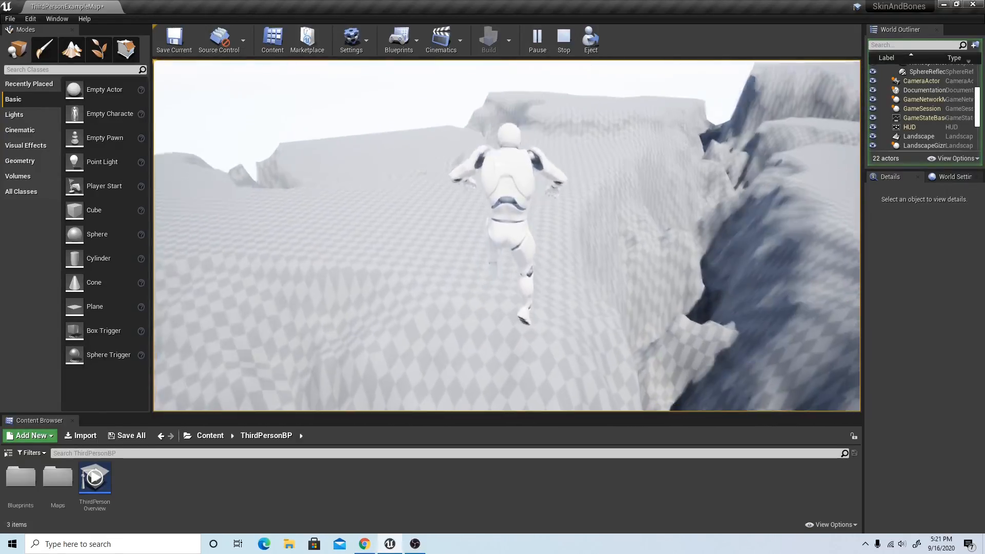
{"action": "key", "text": "w"}
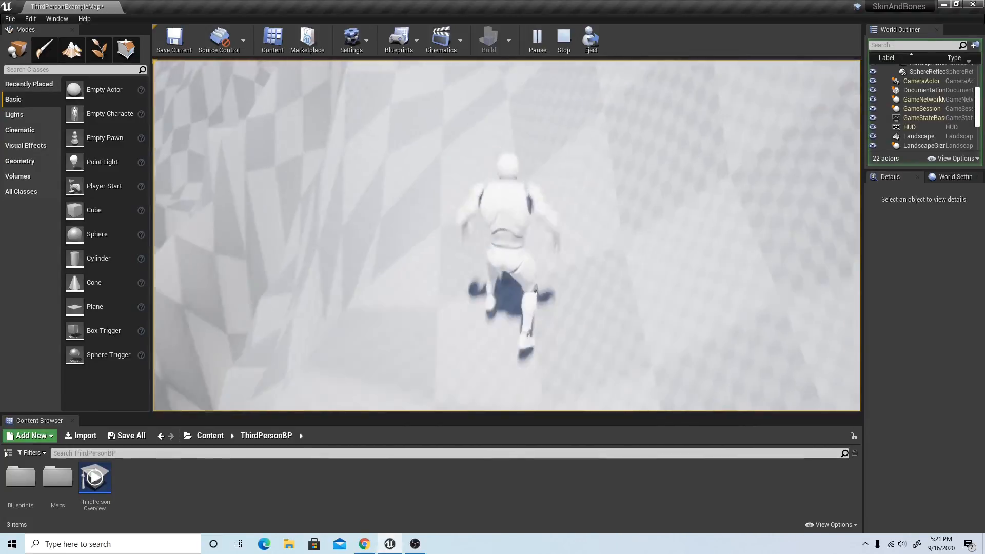
{"action": "key", "text": "w"}
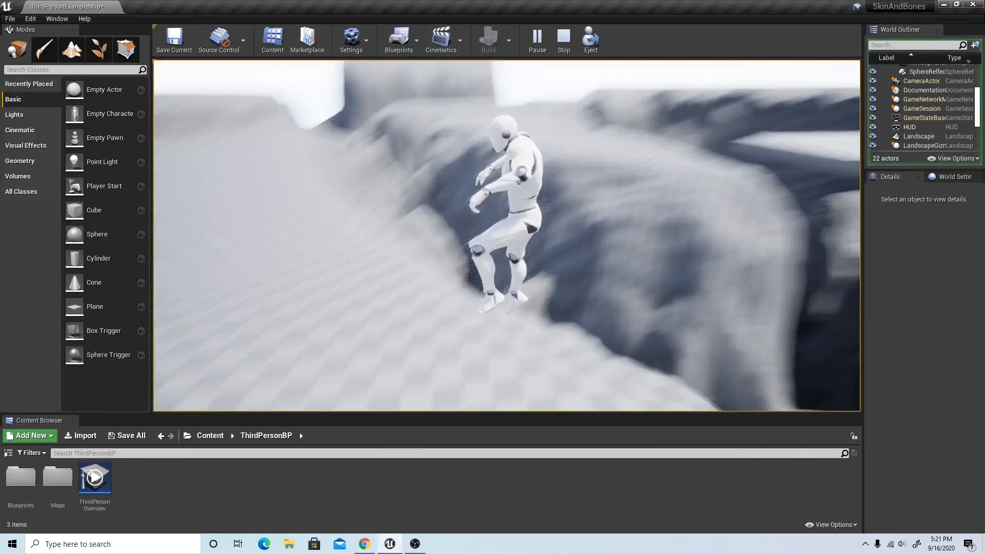
{"action": "key", "text": "w"}
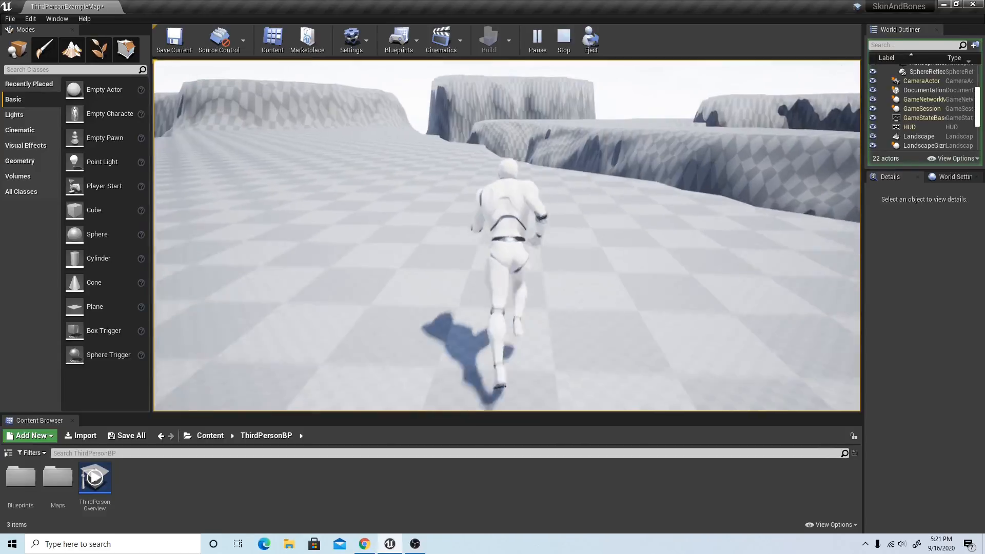
{"action": "key", "text": "w"}
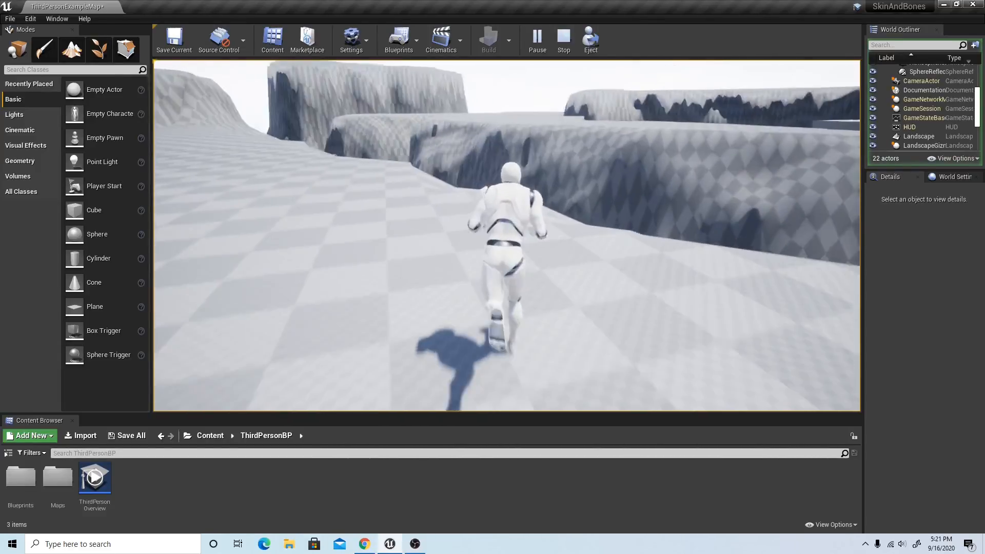
Leap the character over the chasm toward the plateau beside the floating platform, and end the play test.
{"action": "key", "text": "w"}
{"action": "key", "text": "space"}
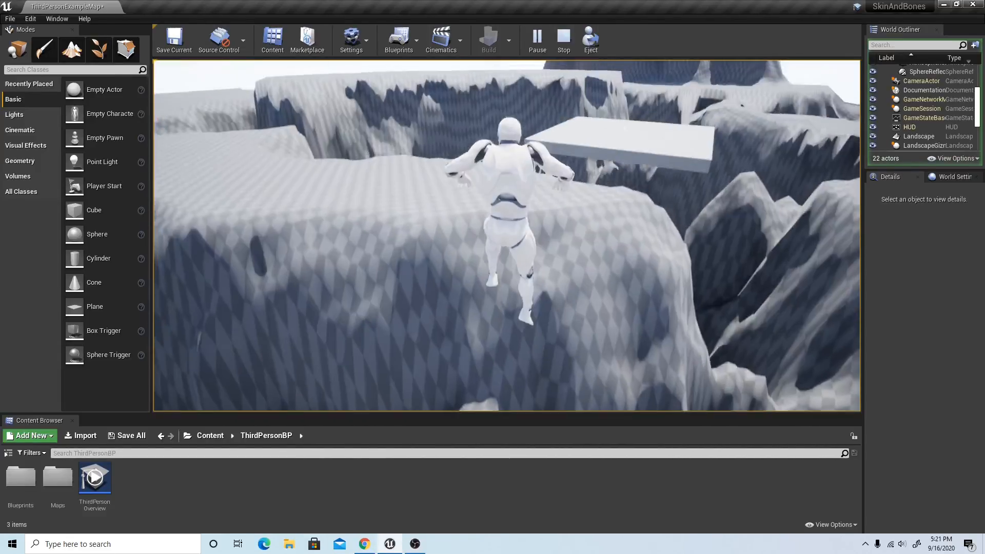
{"action": "key", "text": "w"}
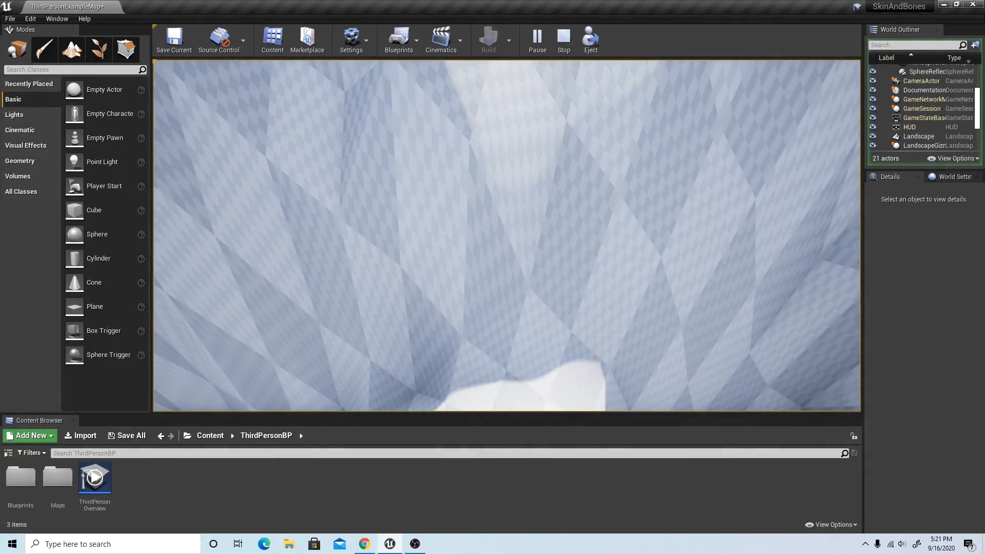
{"action": "key", "text": "Escape"}
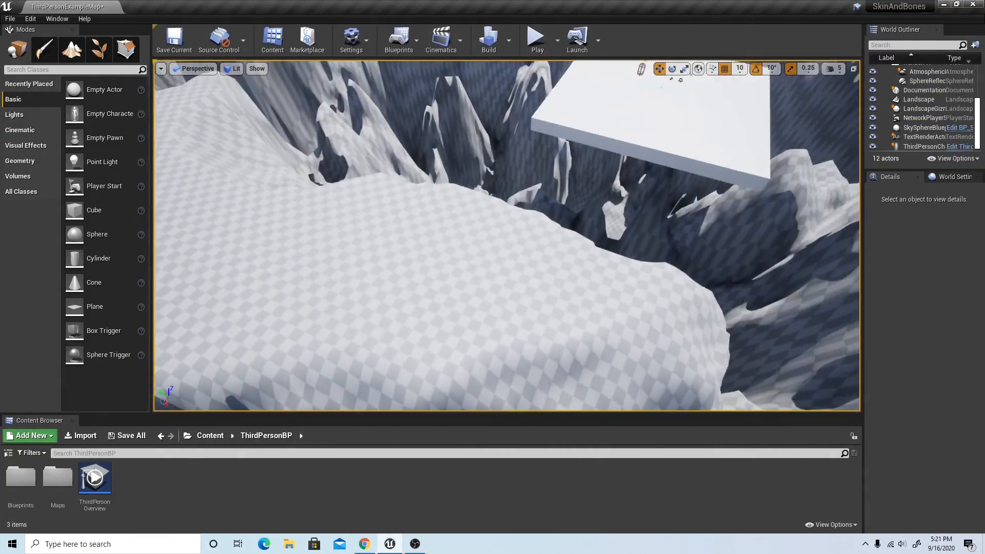
{"action": "right_click_drag", "start_coordinate": [442, 233], "coordinate": [162, 187]}
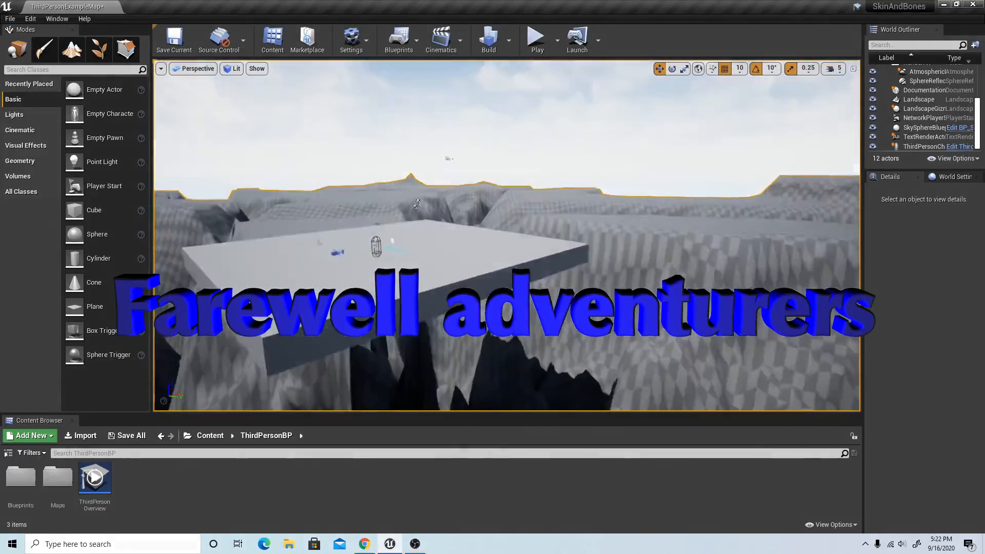
{"action": "right_click_drag", "start_coordinate": [417, 222], "coordinate": [404, 226]}
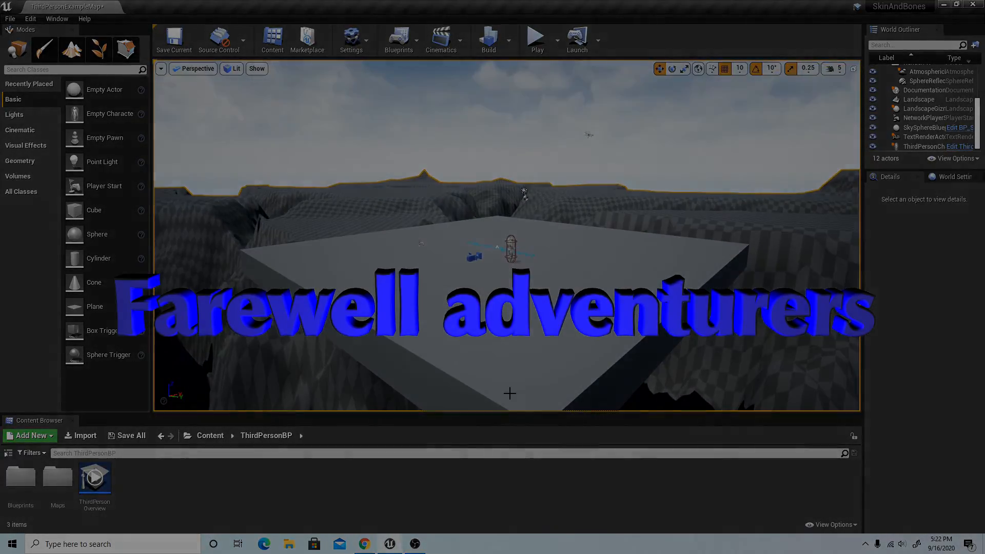
{"action": "left_click", "coordinate": [415, 544]}
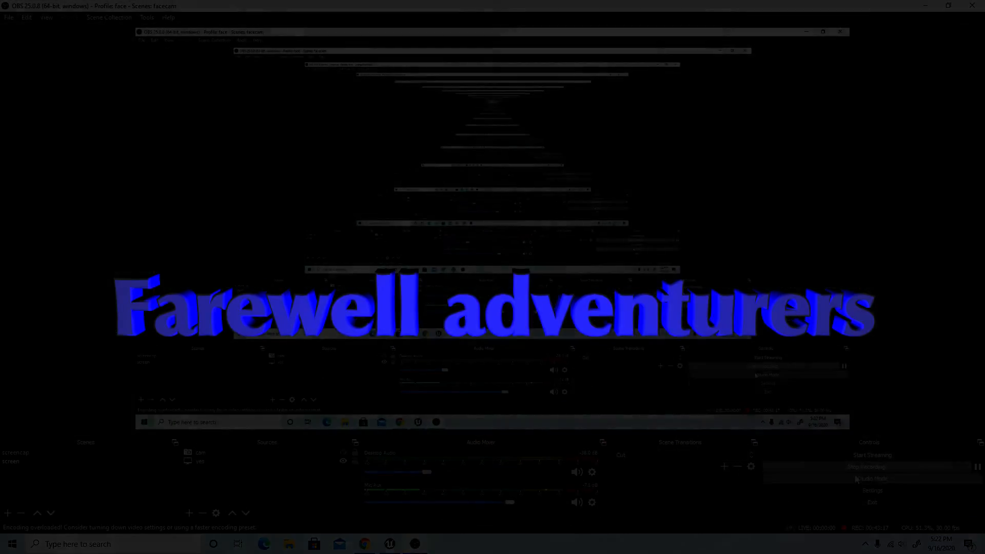